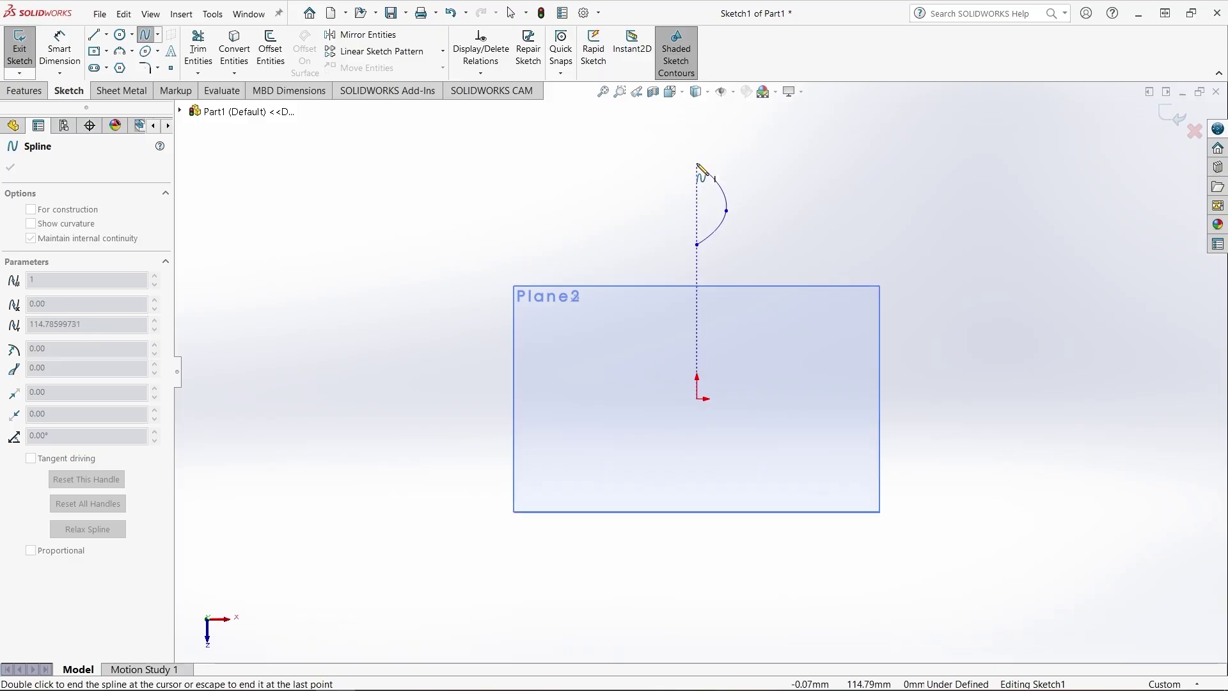
Finish the three-point spline above the origin and move its middle point inward to flatten the curve
right_click(710, 186)
left_click(711, 184)
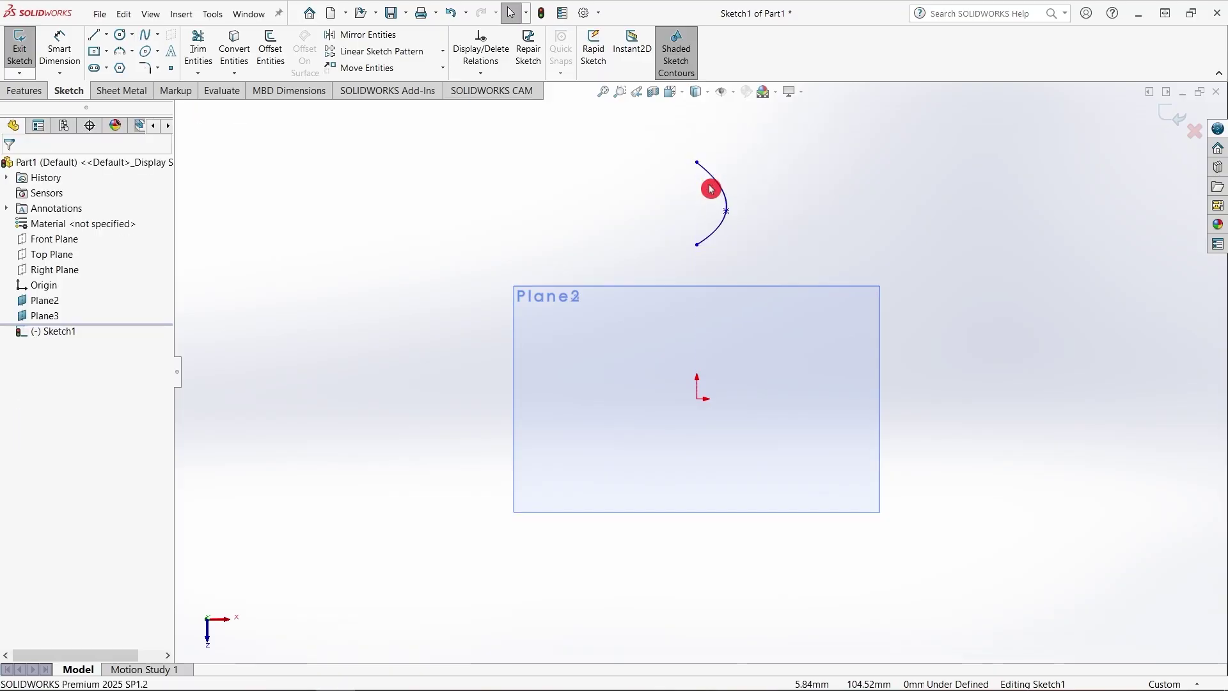
scroll(710, 189, "down", 1)
mouse_move(731, 229)
left_mouse_down()
mouse_move(704, 208)
mouse_move(712, 215)
left_mouse_up()
left_click(750, 249)
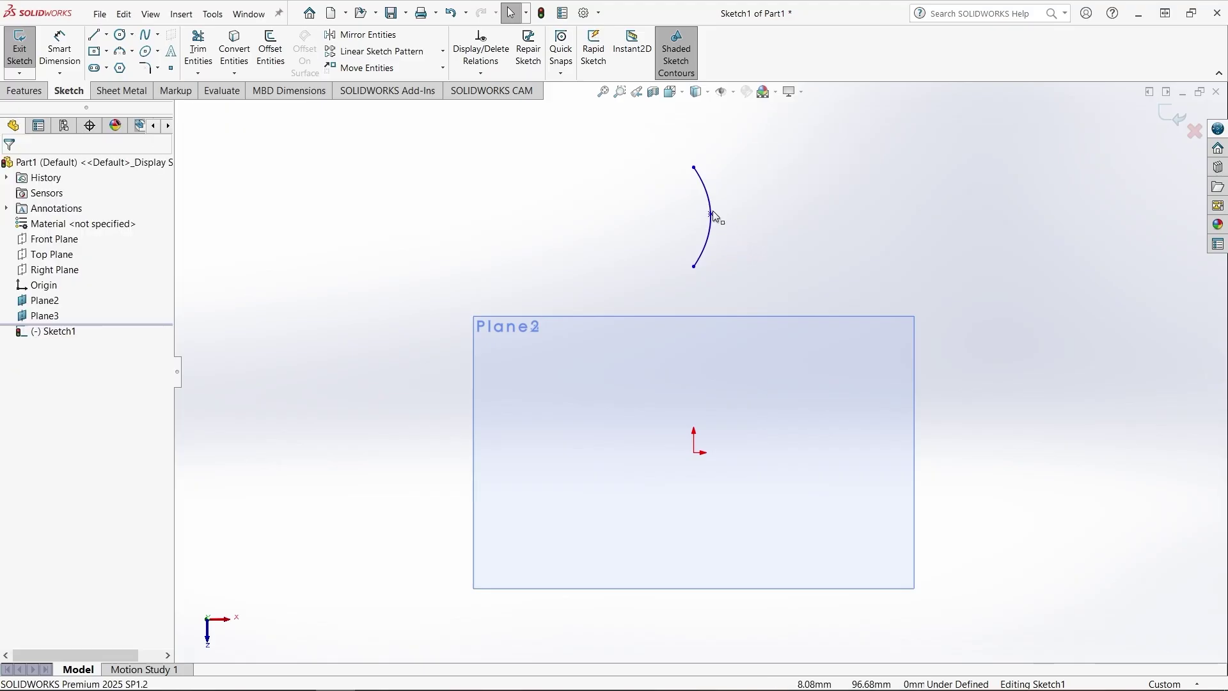
scroll(715, 215, "down", 1)
left_click(575, 197)
Dimension the vertical distance from the origin to the spline's lower endpoint as 122.7 mm
left_click(142, 40)
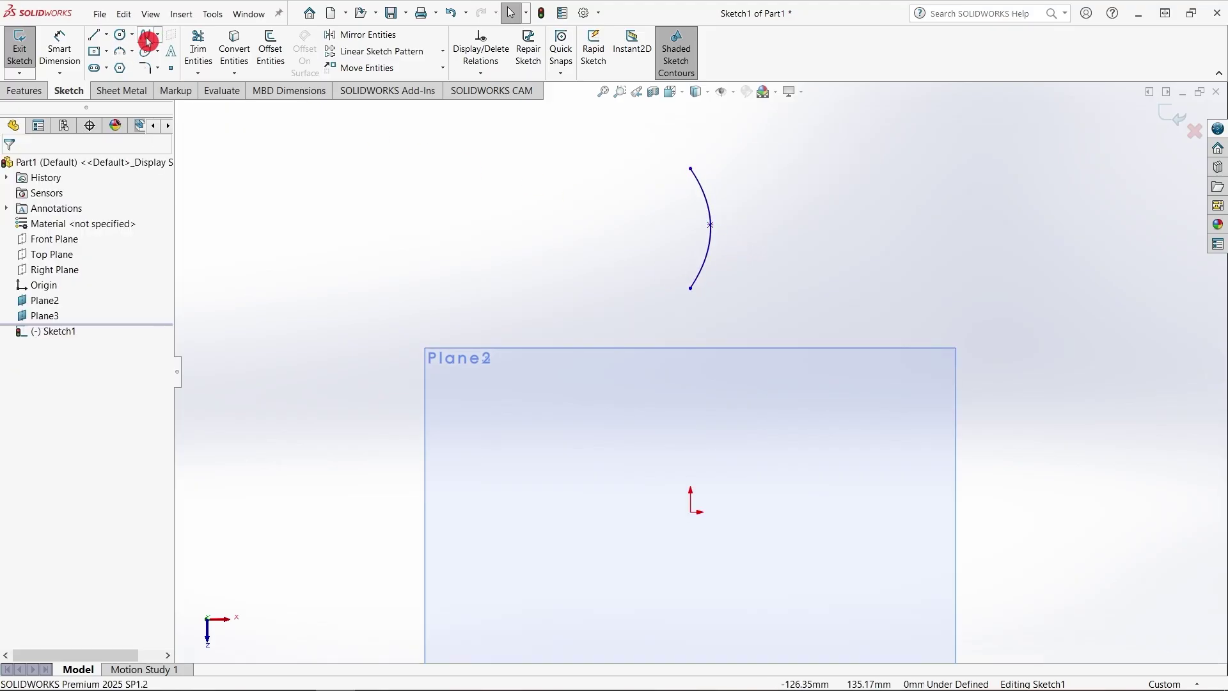
left_click(69, 56)
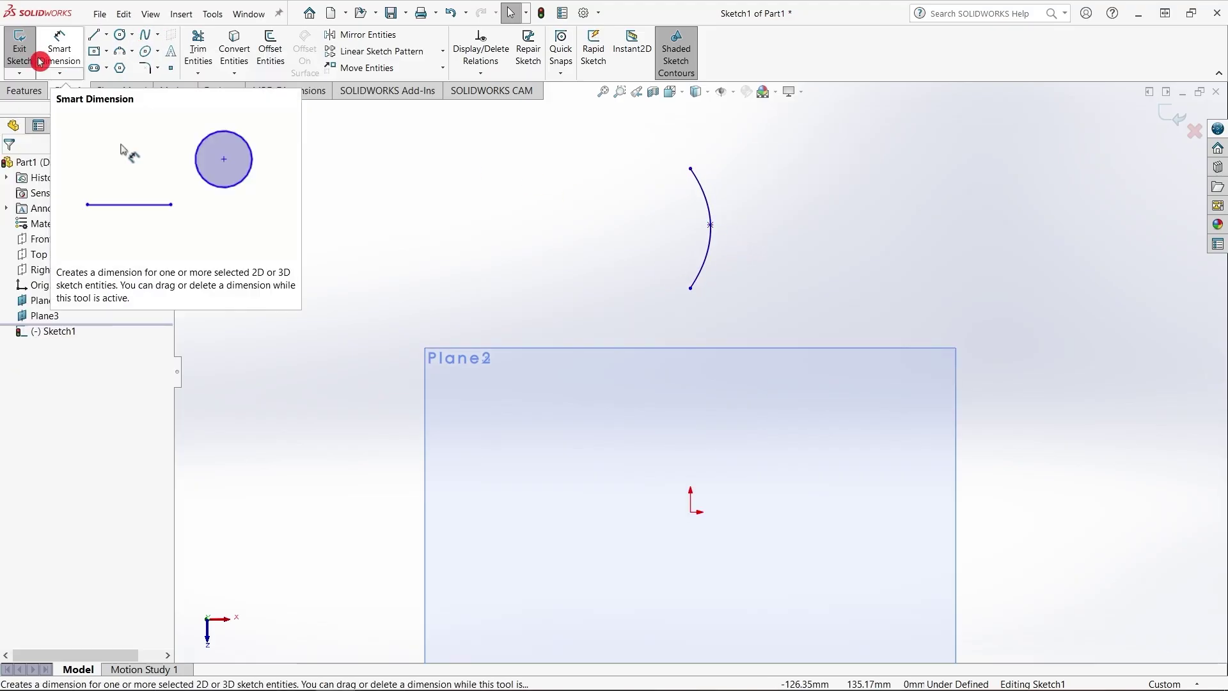
left_click(692, 513)
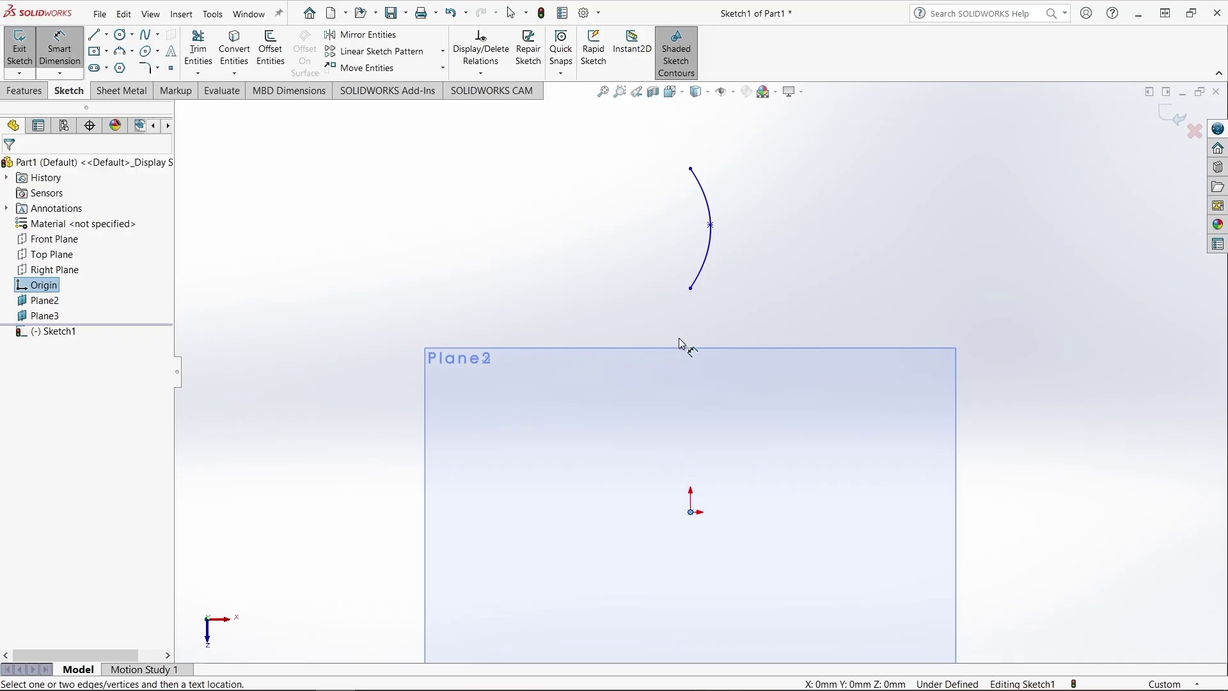
left_click(691, 288)
left_click(594, 391)
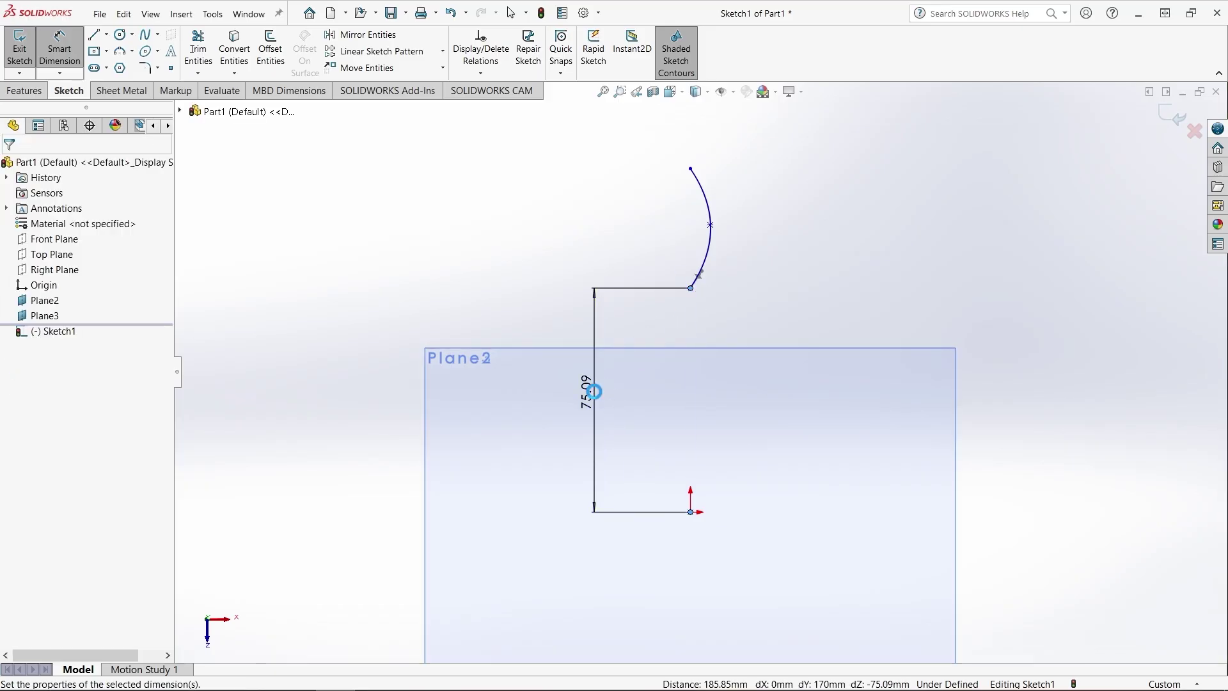
type("122.7")
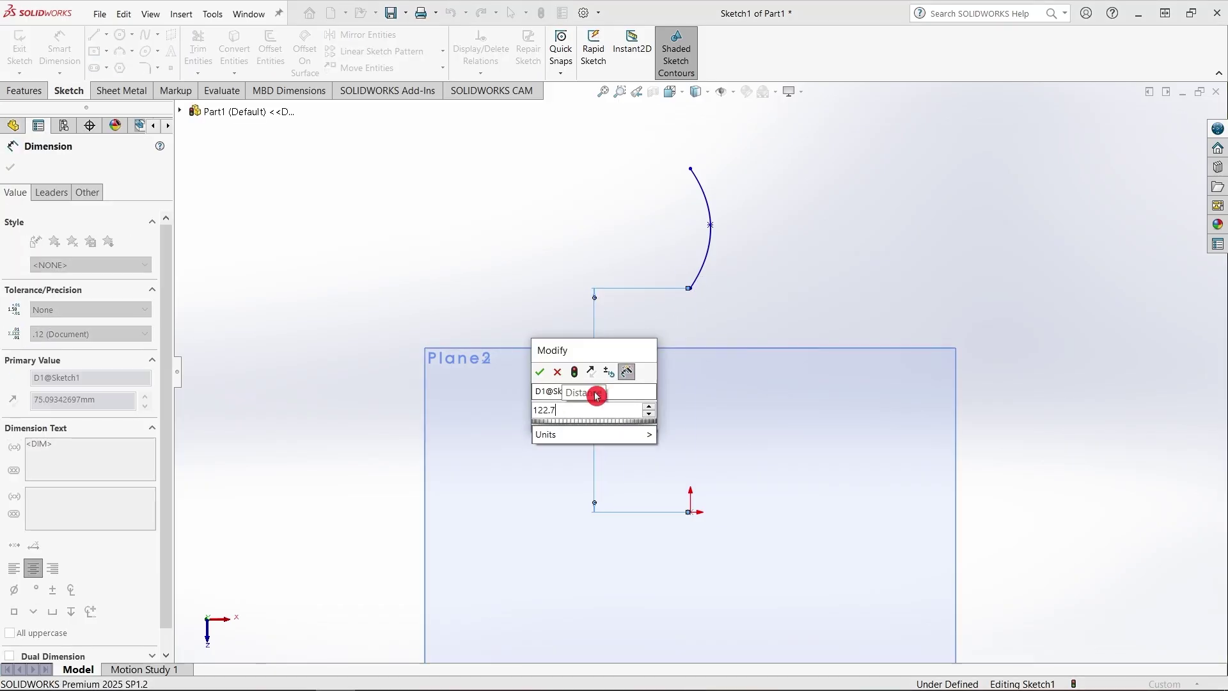
key("Return")
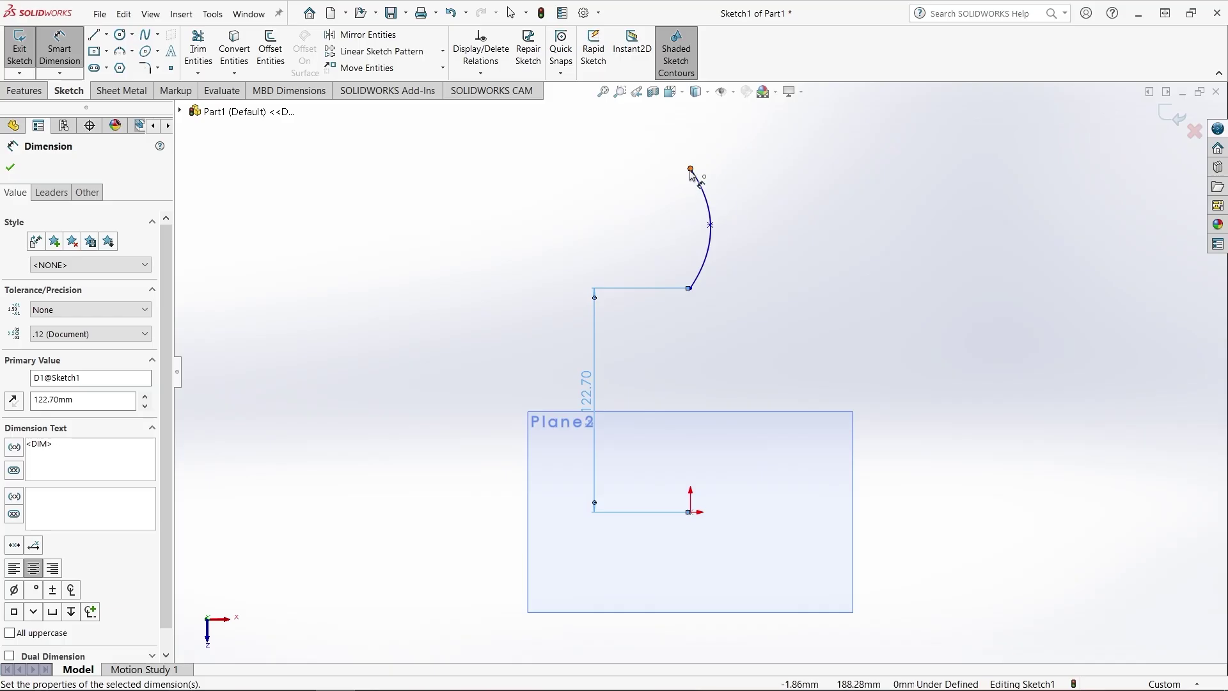
left_click(691, 170)
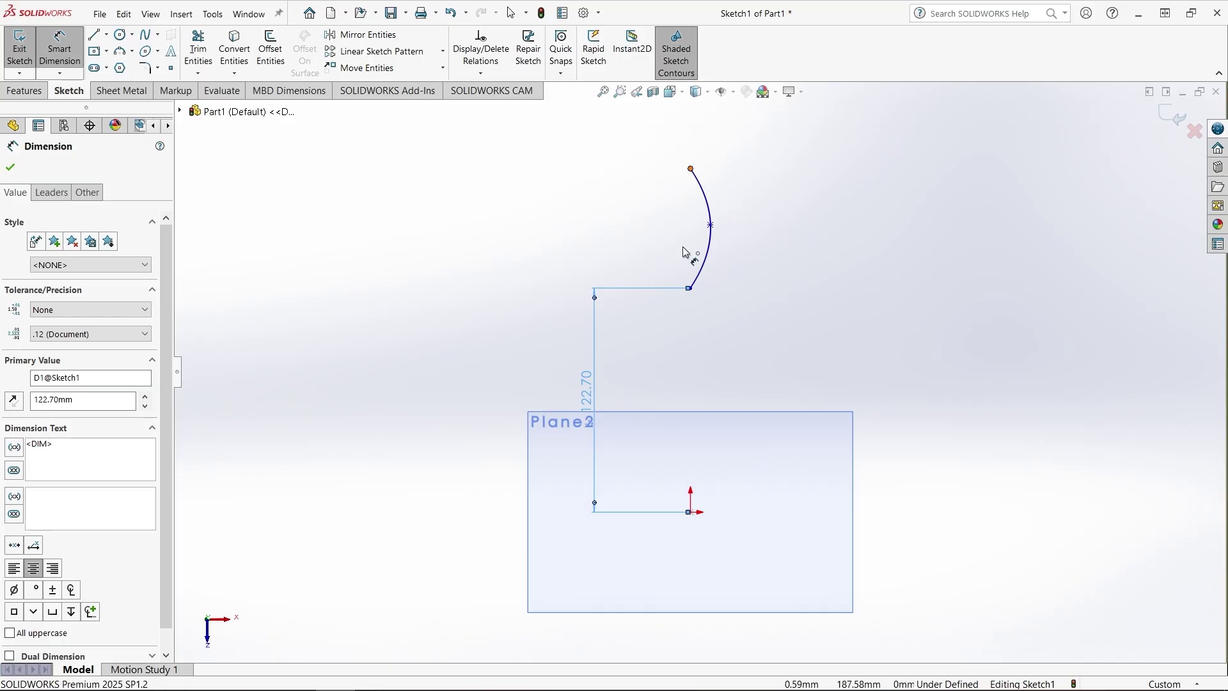
left_click(691, 288)
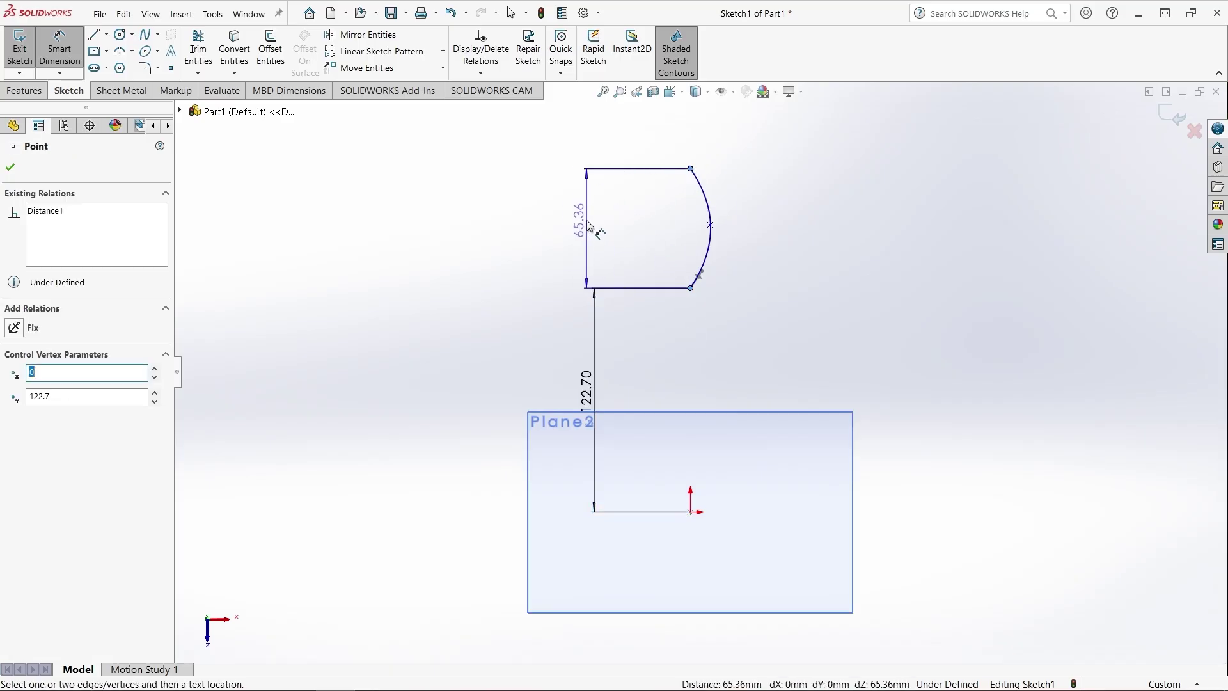
key("Escape")
Draw a second three-point spline joining the first spline's endpoints, with its middle point moved to about X 22 mm to form a crescent
left_click(145, 35)
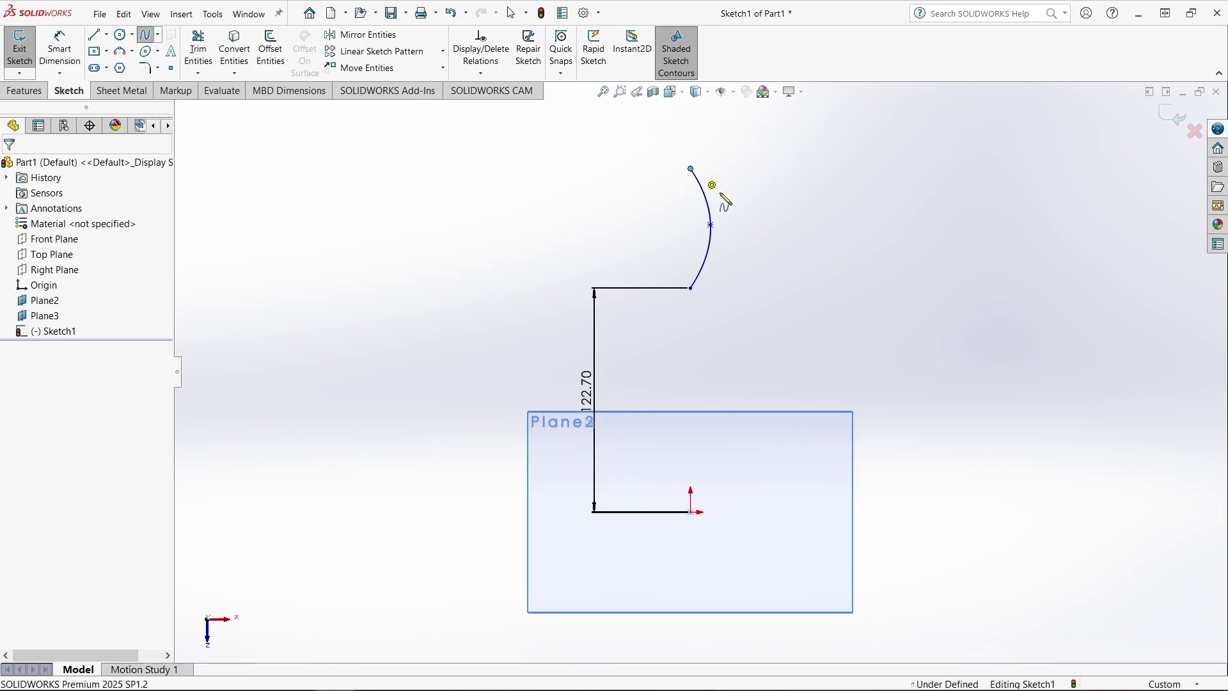
left_click(691, 169)
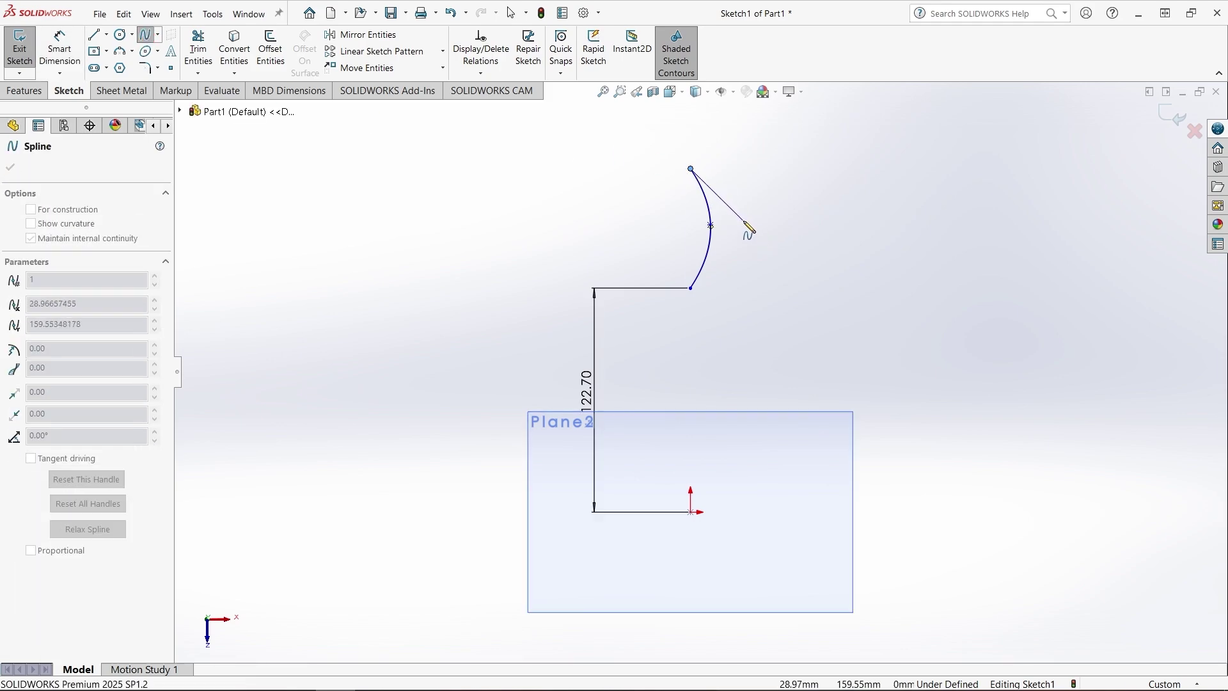
left_click(746, 219)
left_click(691, 288)
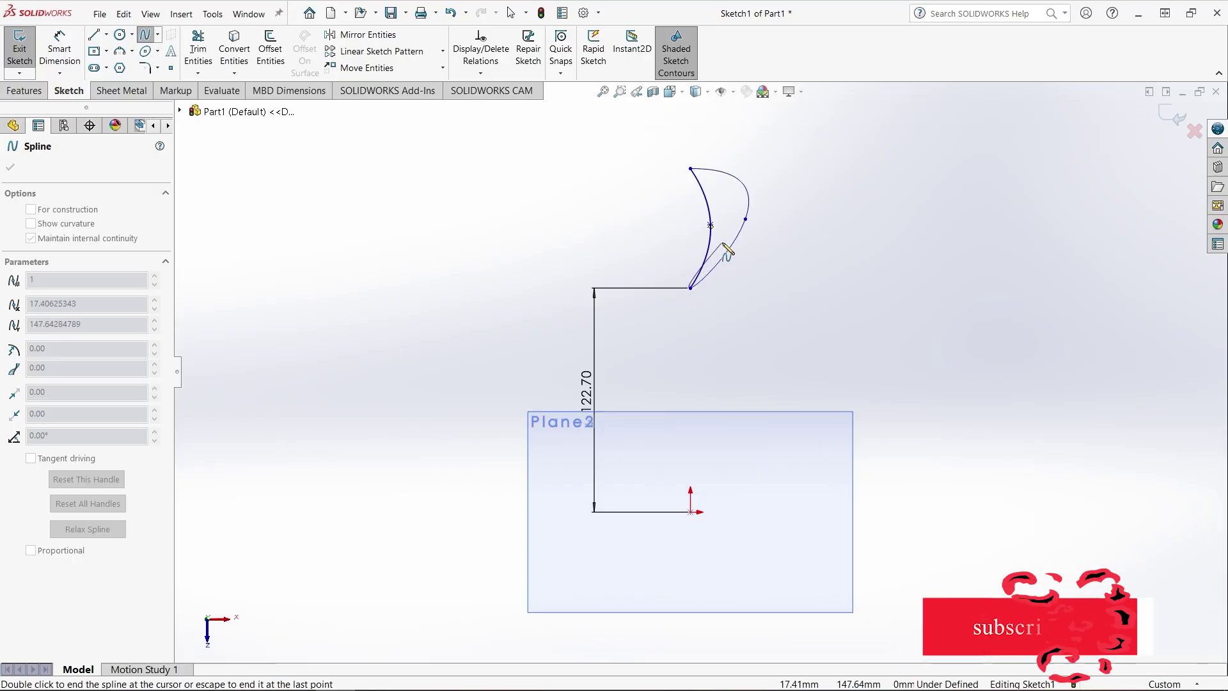
right_click(718, 236)
left_click(735, 250)
left_click_drag(746, 221, 731, 229)
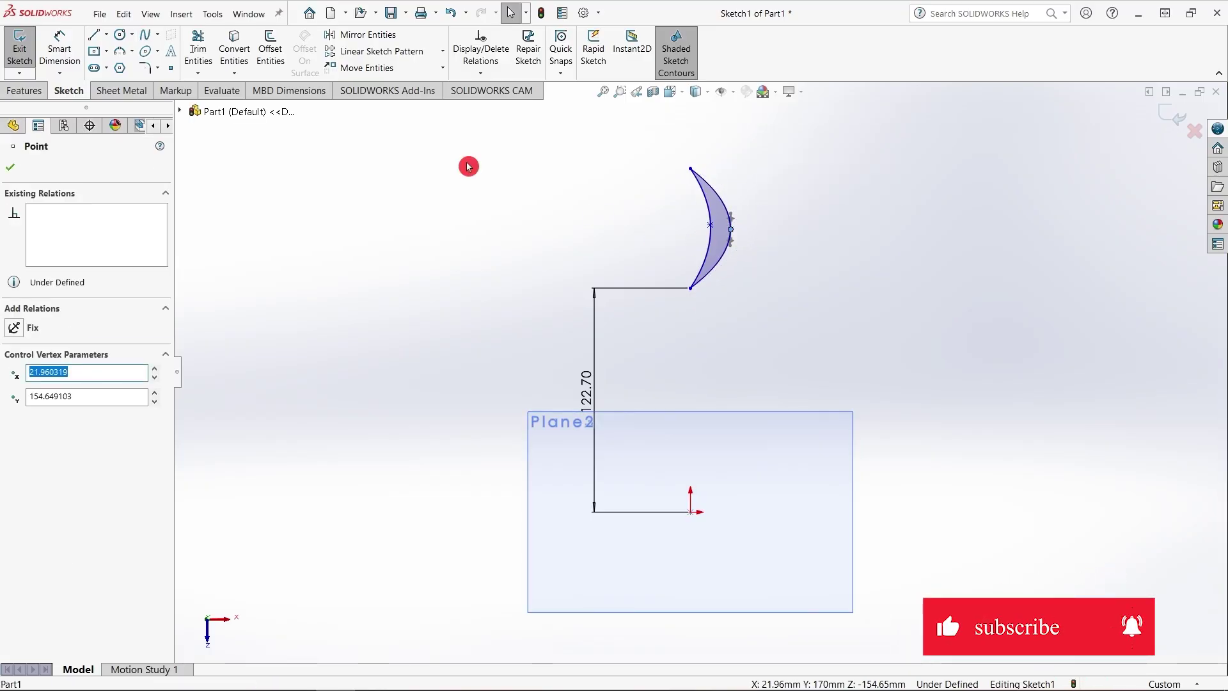
Dimension the horizontal gap between the middle points of the two splines as 3 mm
left_click(59, 48)
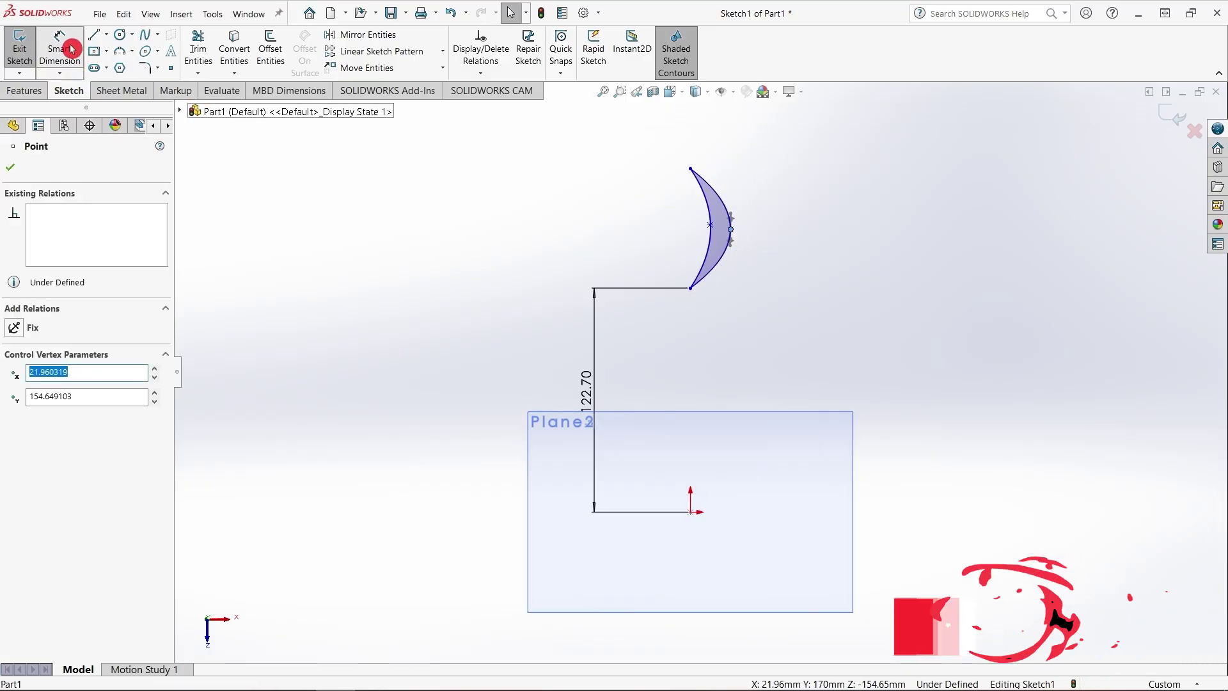
left_click(731, 229)
left_click(691, 169)
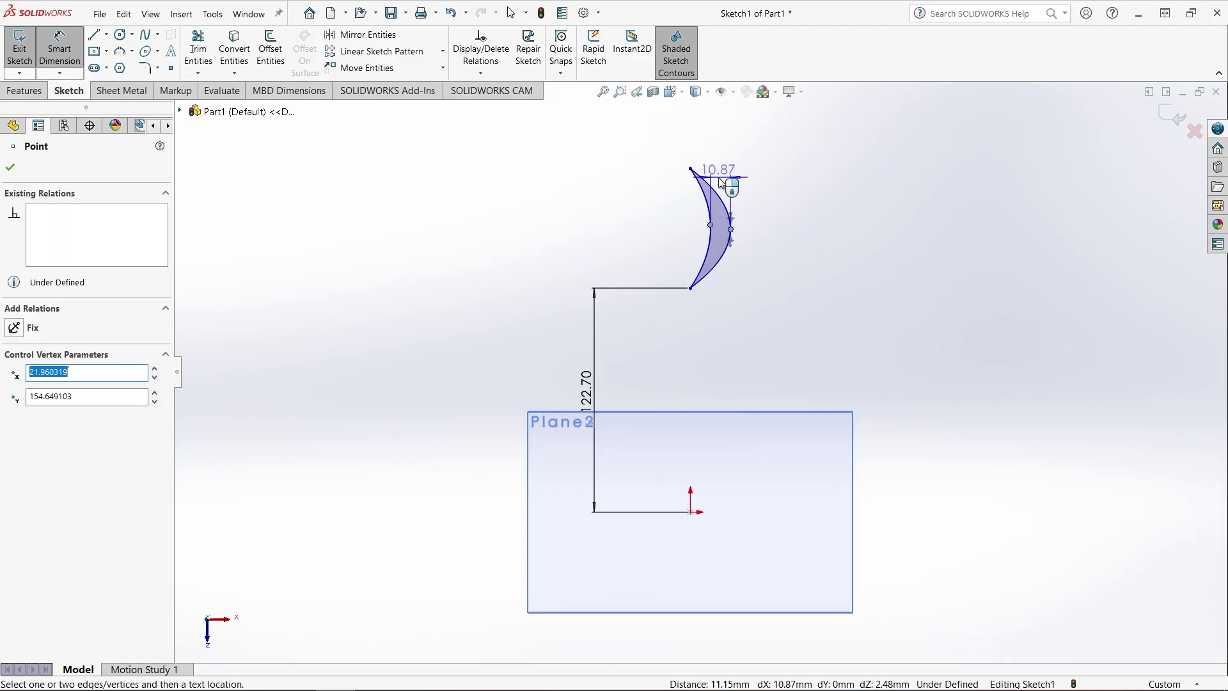
left_click(721, 183)
type("3")
key("Return")
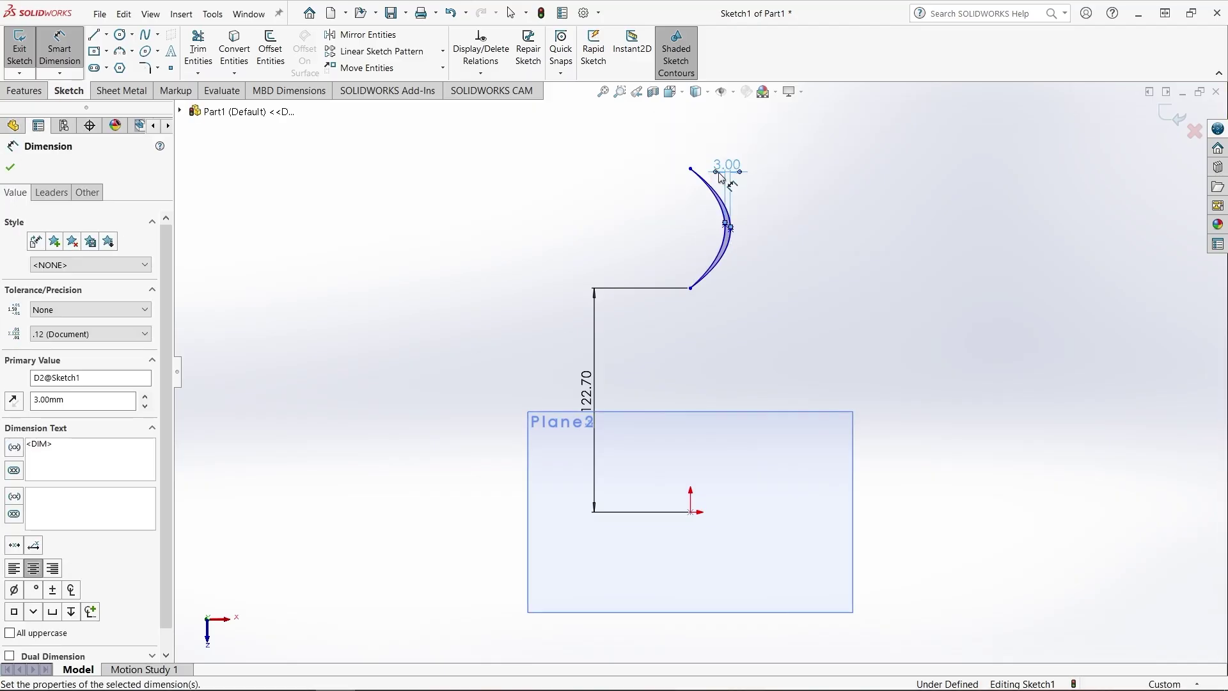
scroll(739, 240, "down", 1)
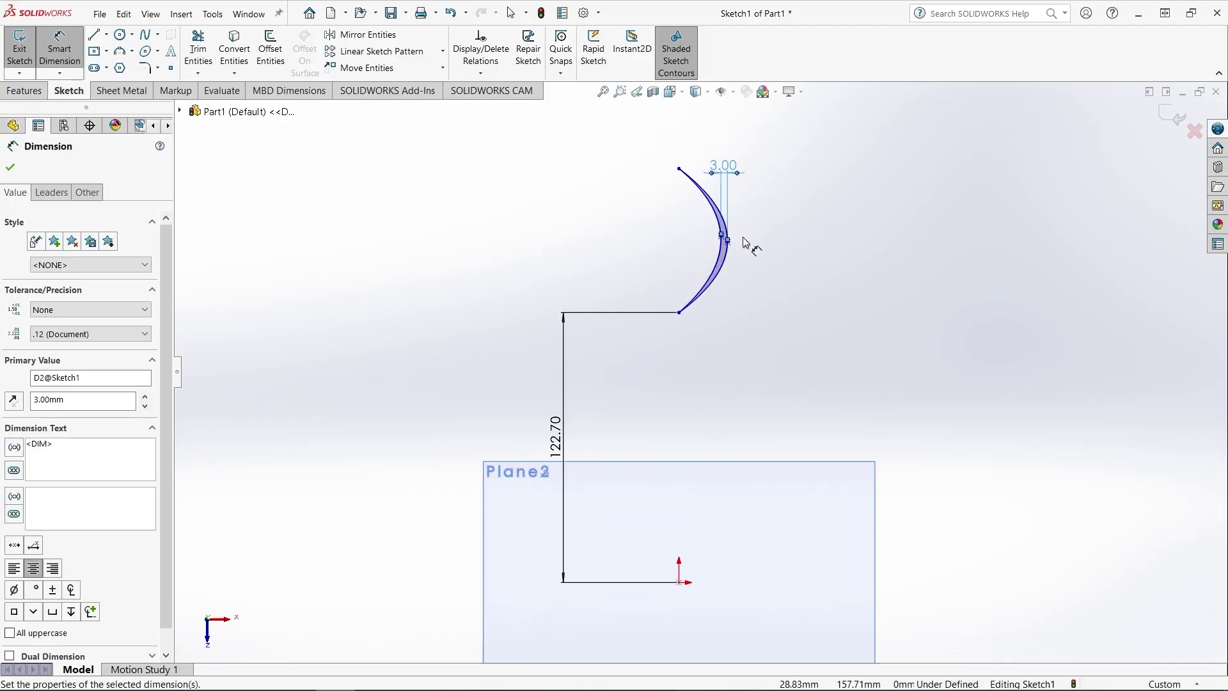
key("Escape")
Lower the crescent's upper endpoint and pull the splines' middle points inward, placing the inner one at about X 3.5 mm, Y 139 mm
left_click(677, 164)
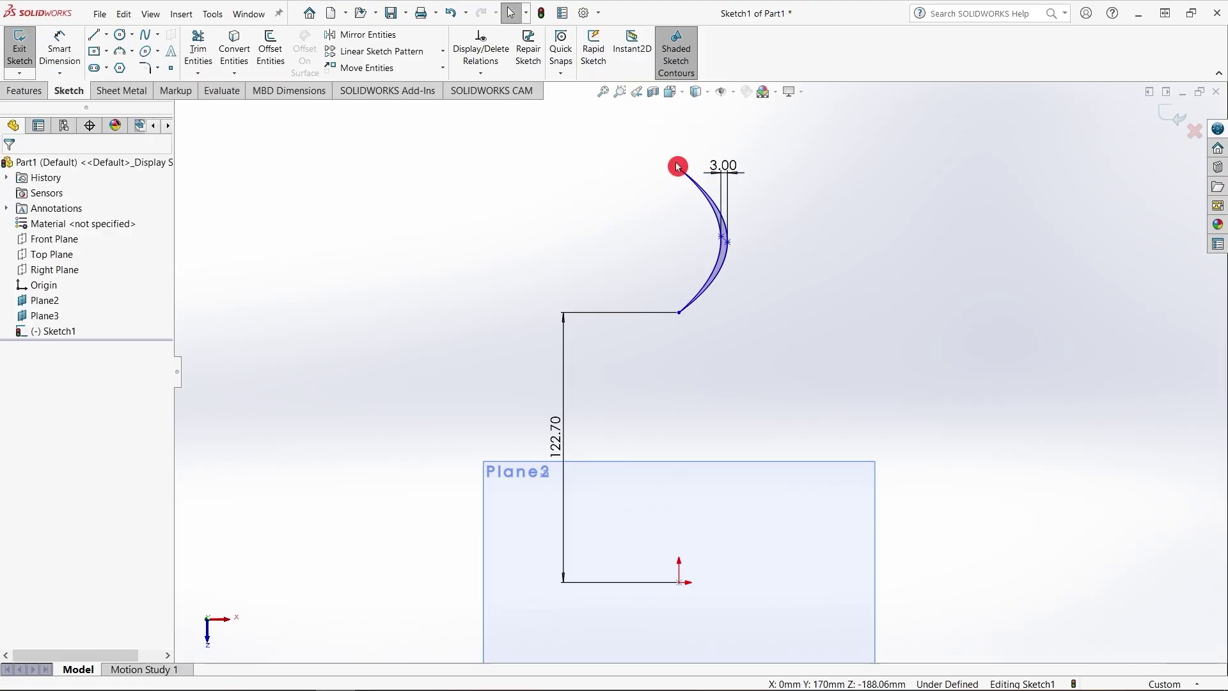
left_click_drag(682, 176, 685, 288)
left_click(702, 228)
left_click(728, 245)
scroll(696, 279, "down", 2)
scroll(719, 317, "up", 1)
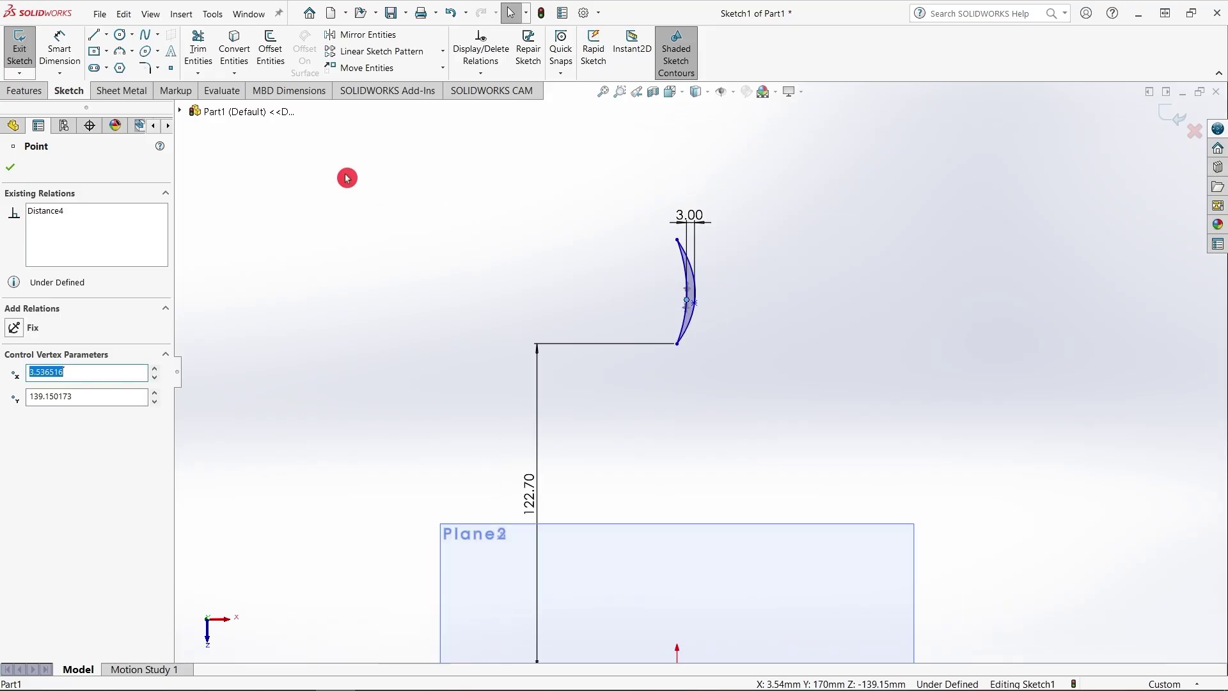
Dimension the vertical distance between the crescent's two endpoints as 36.9 mm
left_click(57, 37)
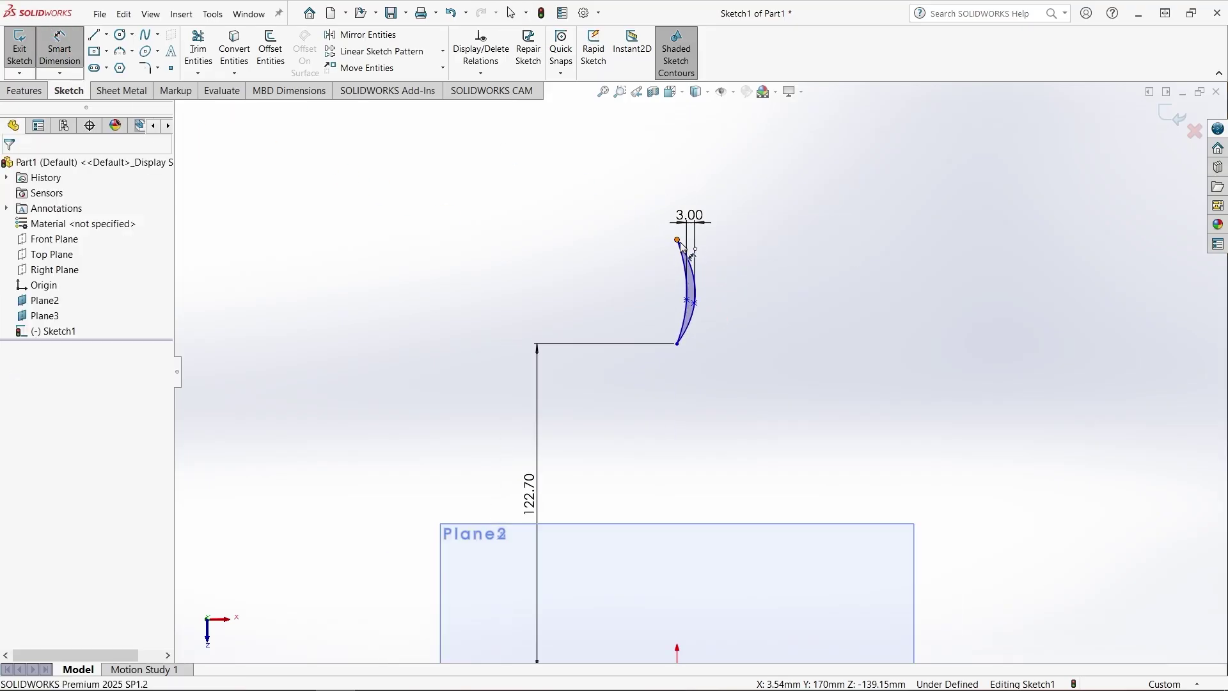
left_click(678, 344)
left_click(677, 240)
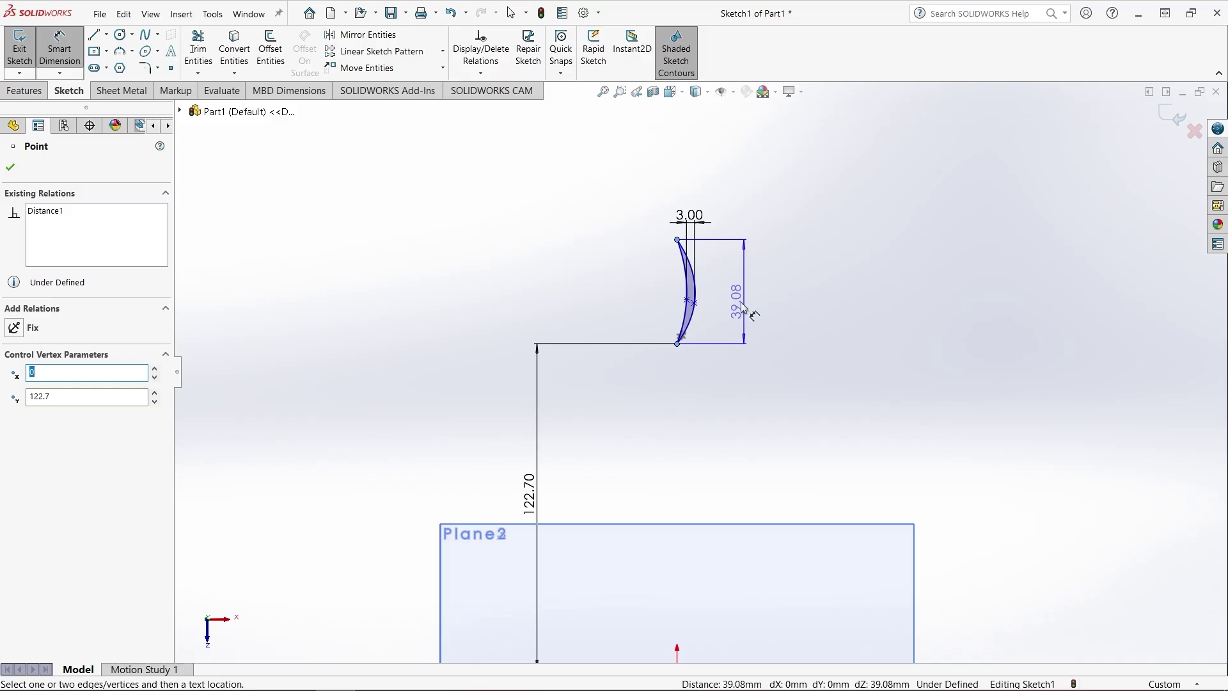
left_click(743, 309)
type("36.")
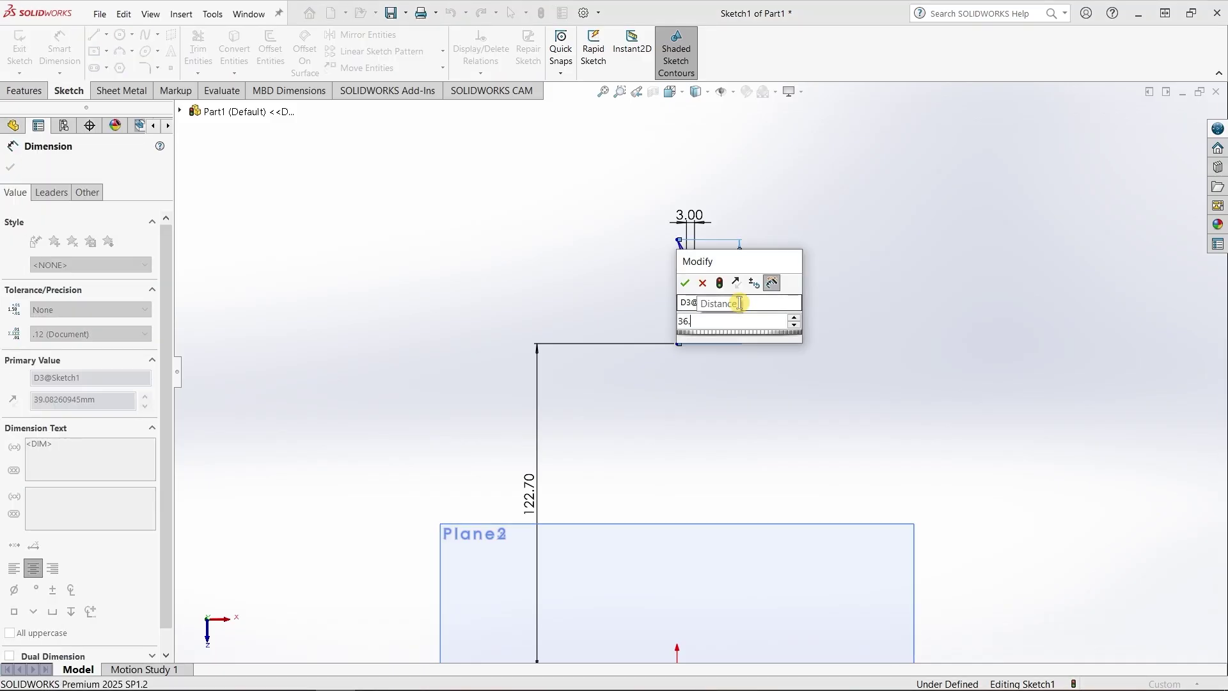
type("9")
key("Return")
scroll(732, 415, "up", 2)
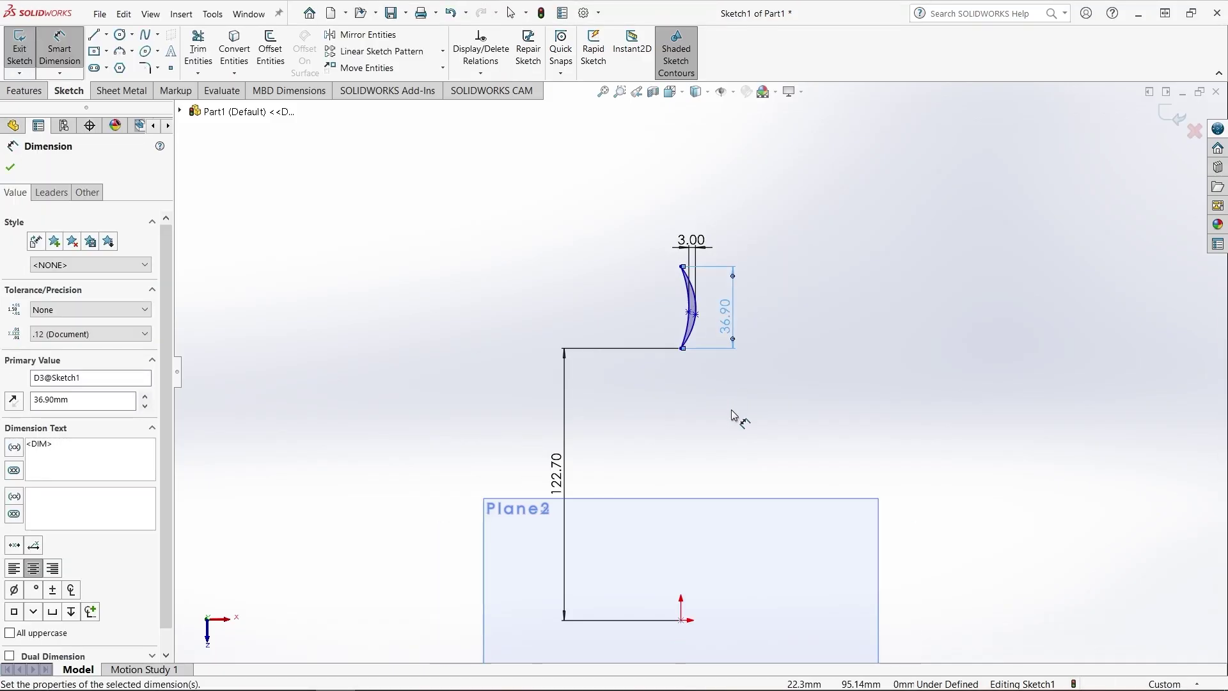
scroll(685, 524, "down", 2)
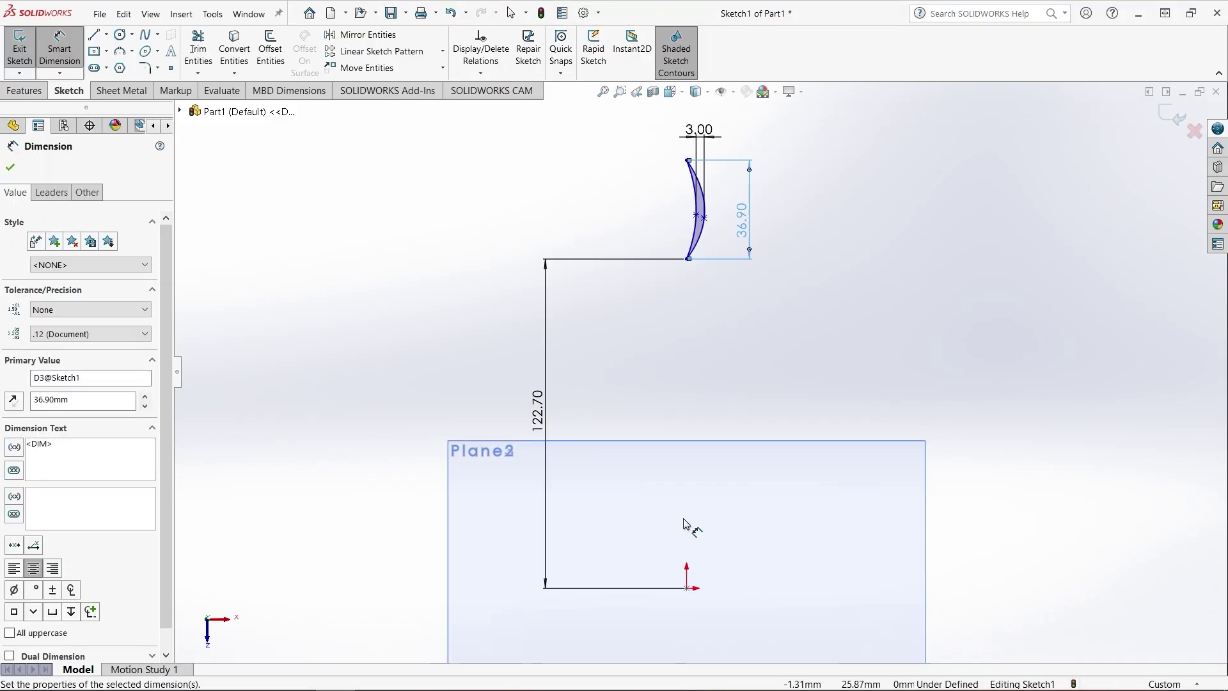
Close the crescent sketch and start a new sketch on Plane2
left_click(21, 43)
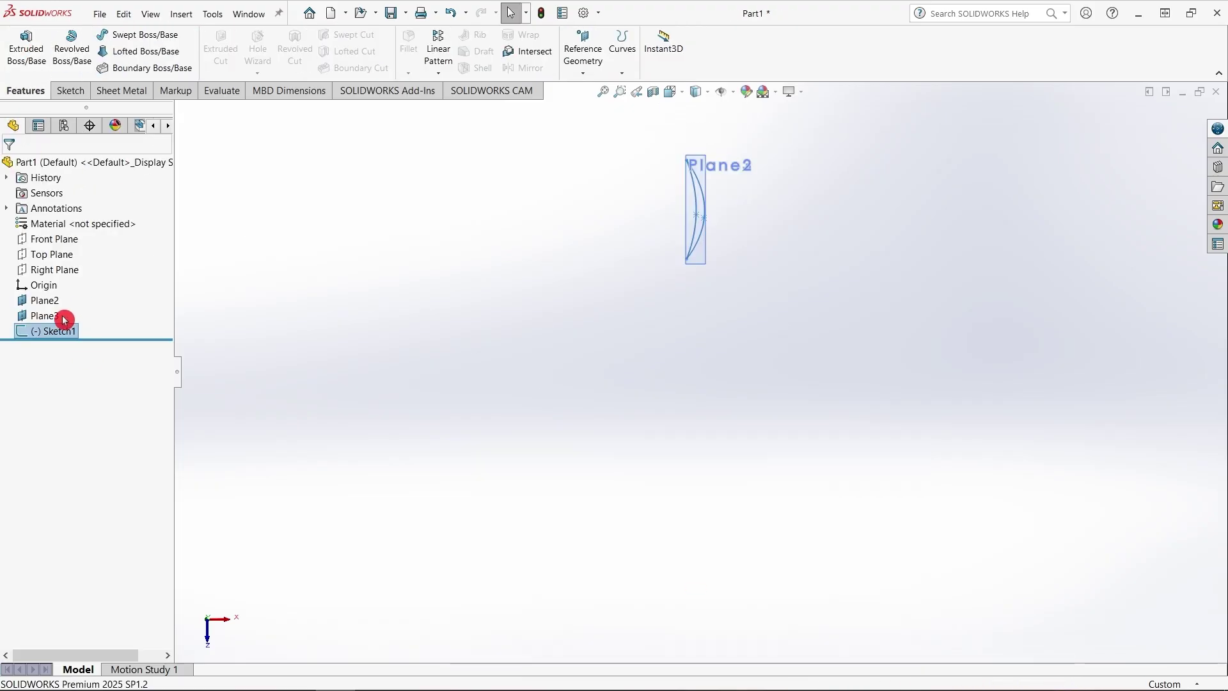
left_click(44, 300)
left_click(71, 283)
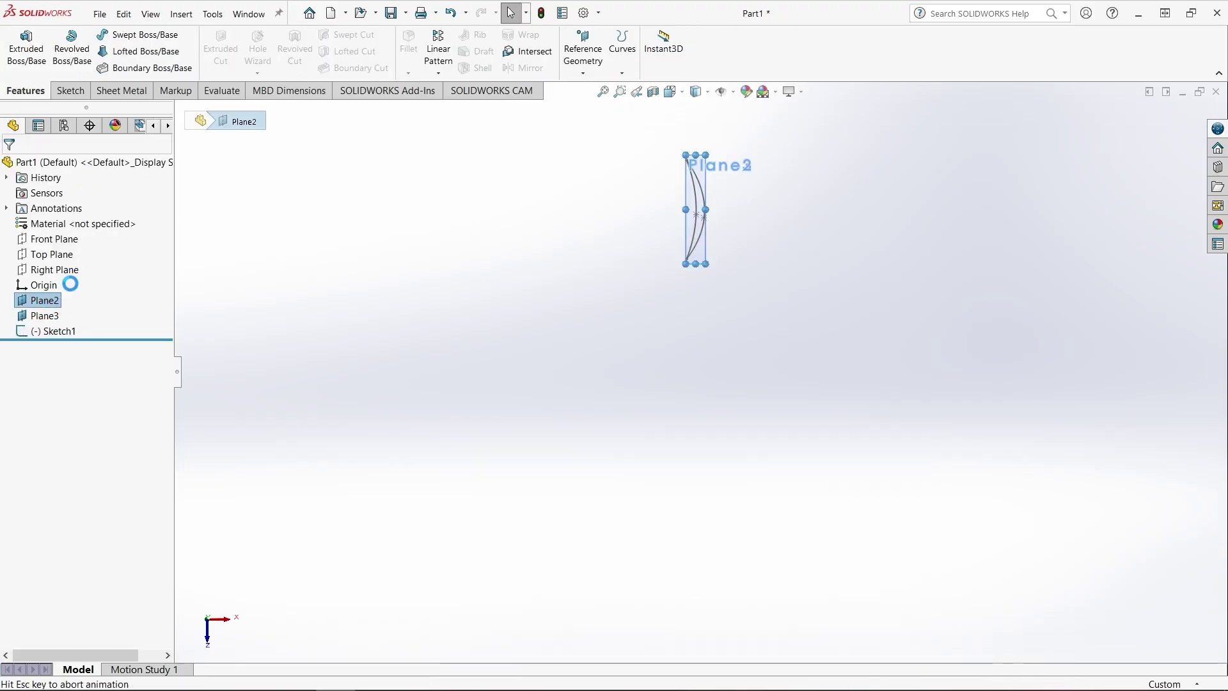
scroll(753, 316, "up", 2)
scroll(742, 259, "down", 2)
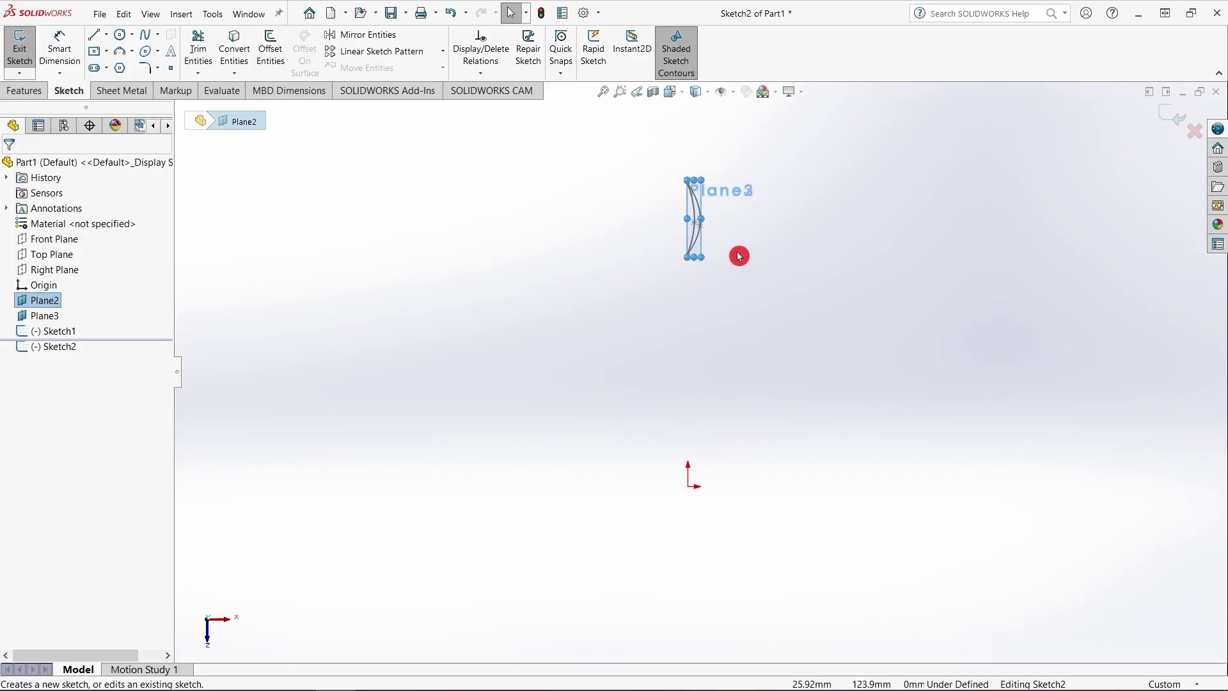
Draw a shallow three-point spline between the origin and the crescent, ending at about (41, 80.5) mm, with its middle point at about (22.2, 69.6) mm
left_click(143, 38)
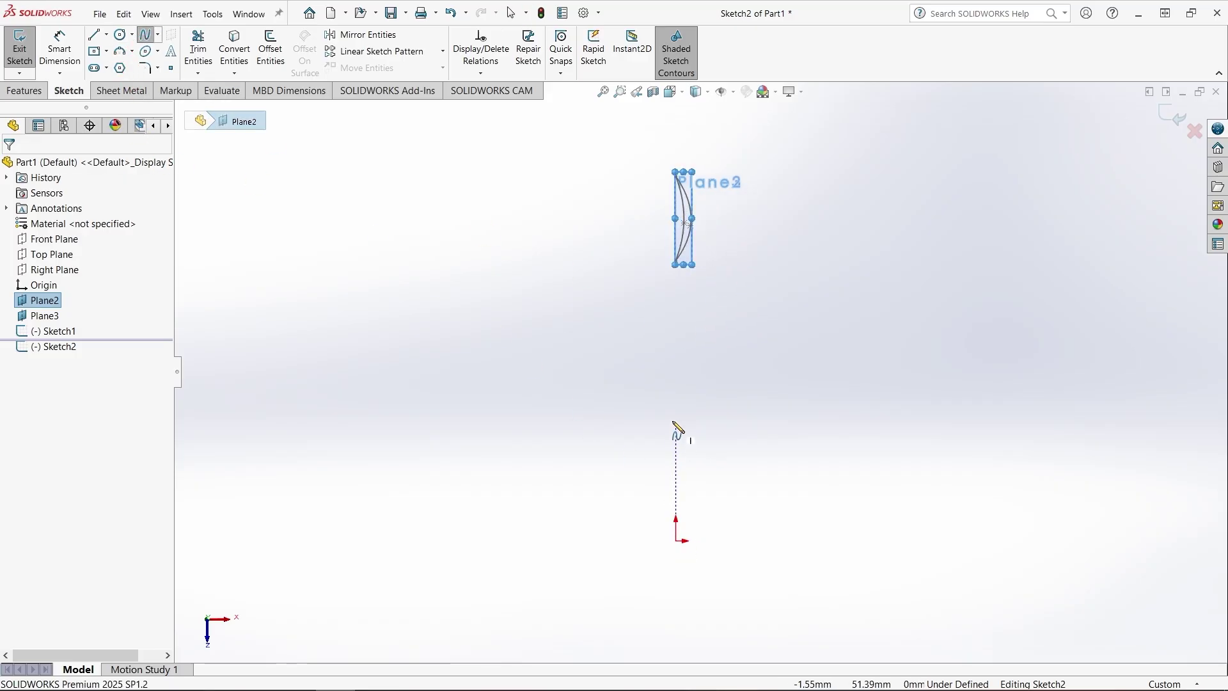
left_click(676, 385)
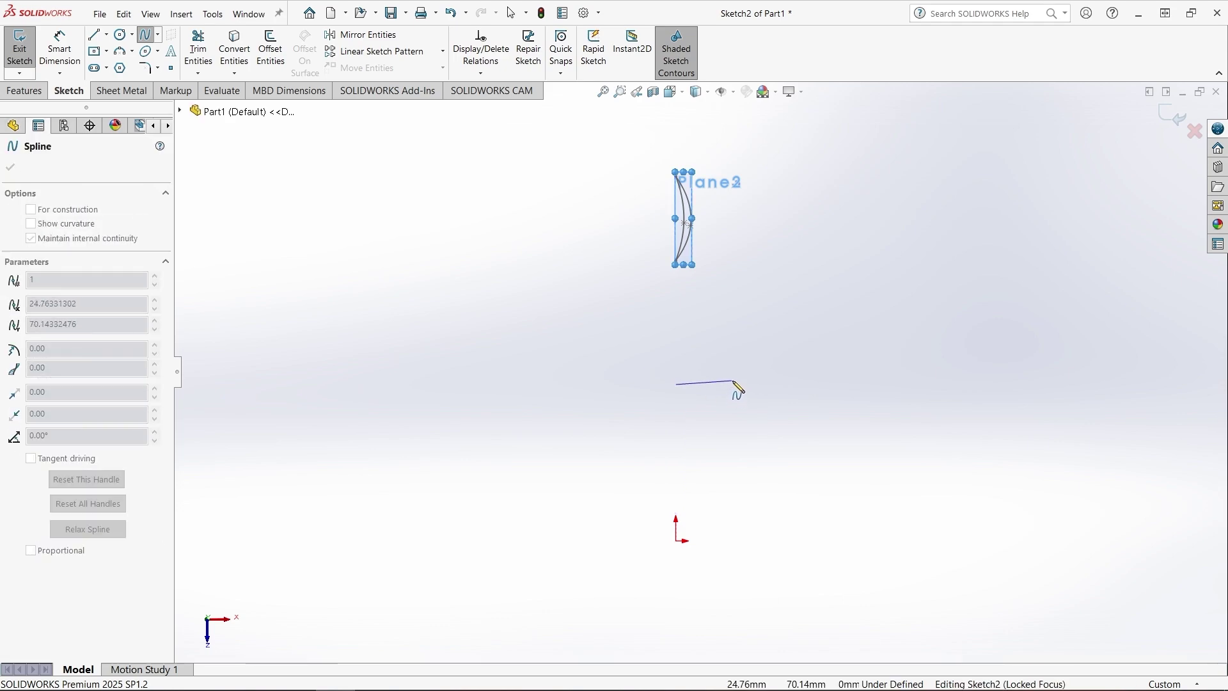
left_click(734, 381)
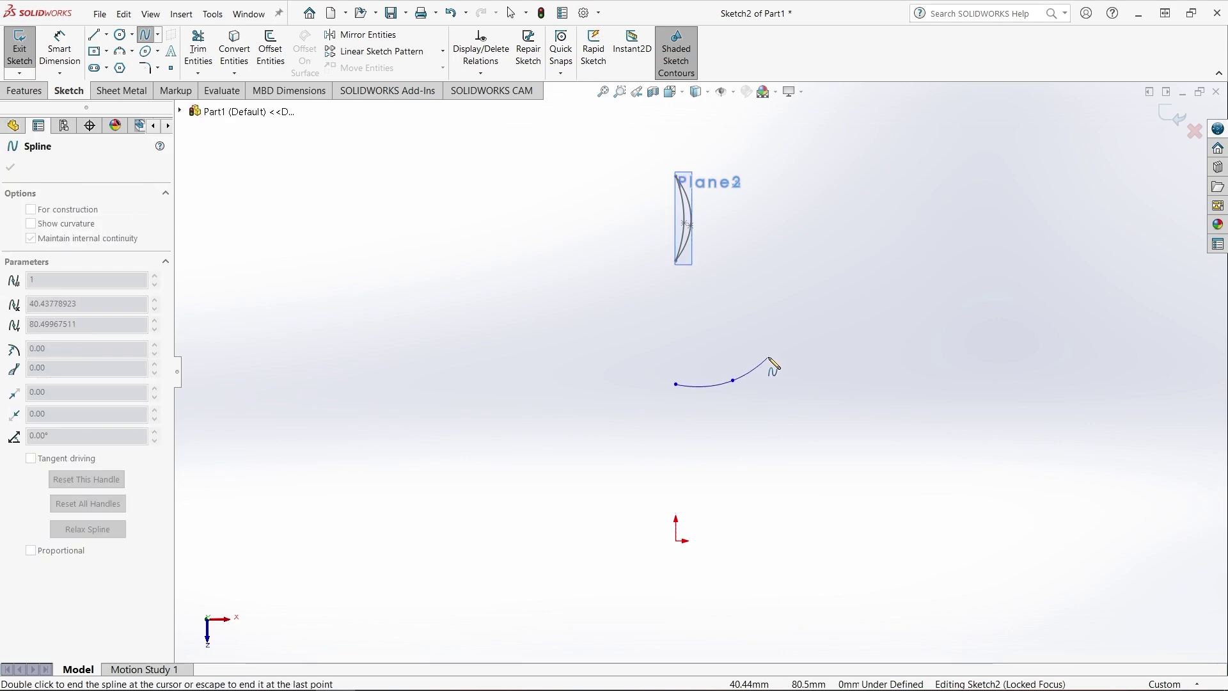
right_click(771, 360)
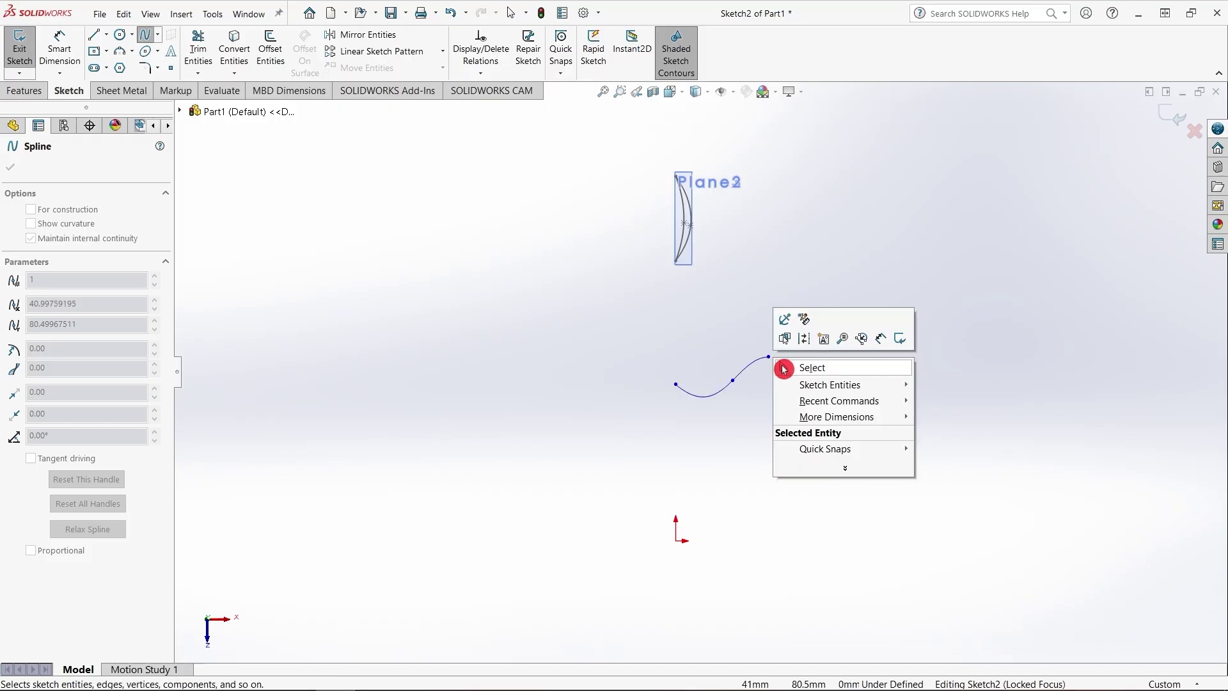
left_click(782, 365)
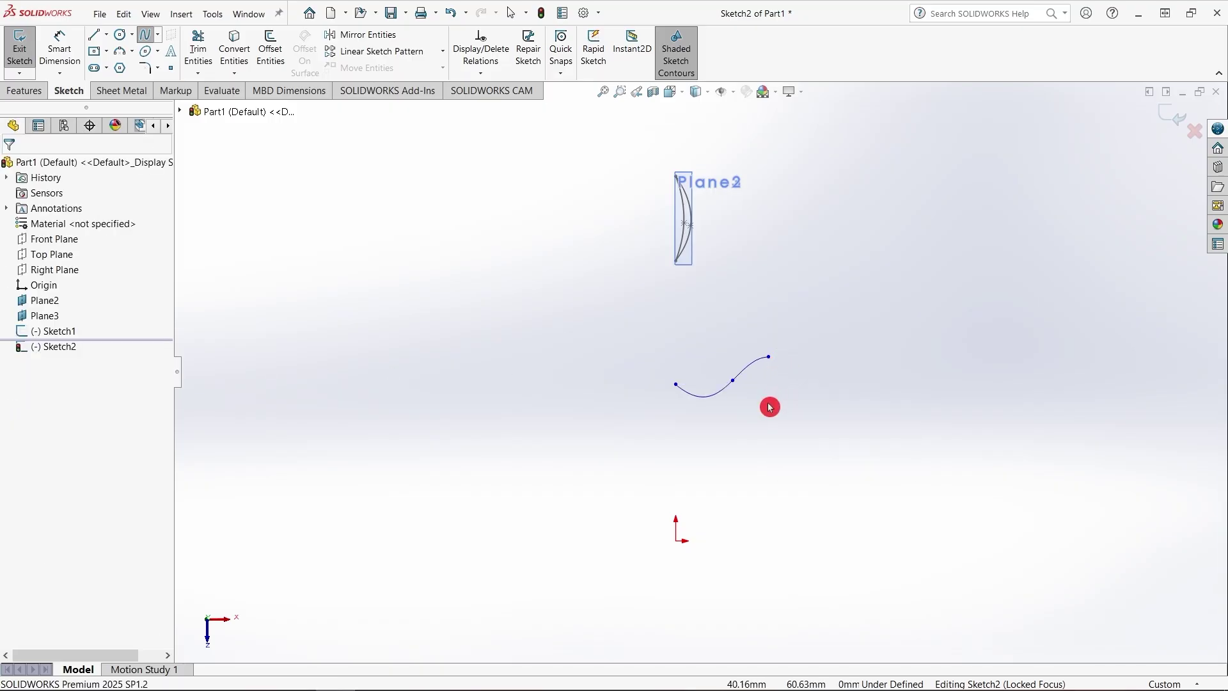
left_click(733, 382)
left_click_drag(727, 389, 728, 386)
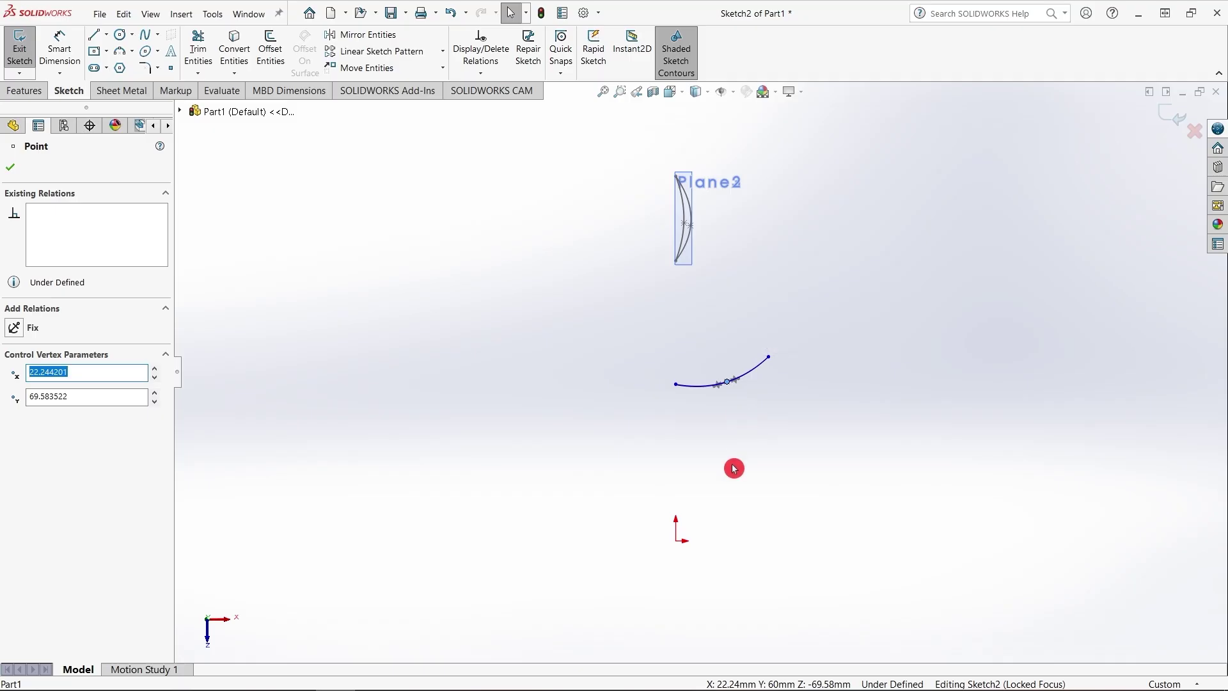
scroll(718, 364, "up", 2)
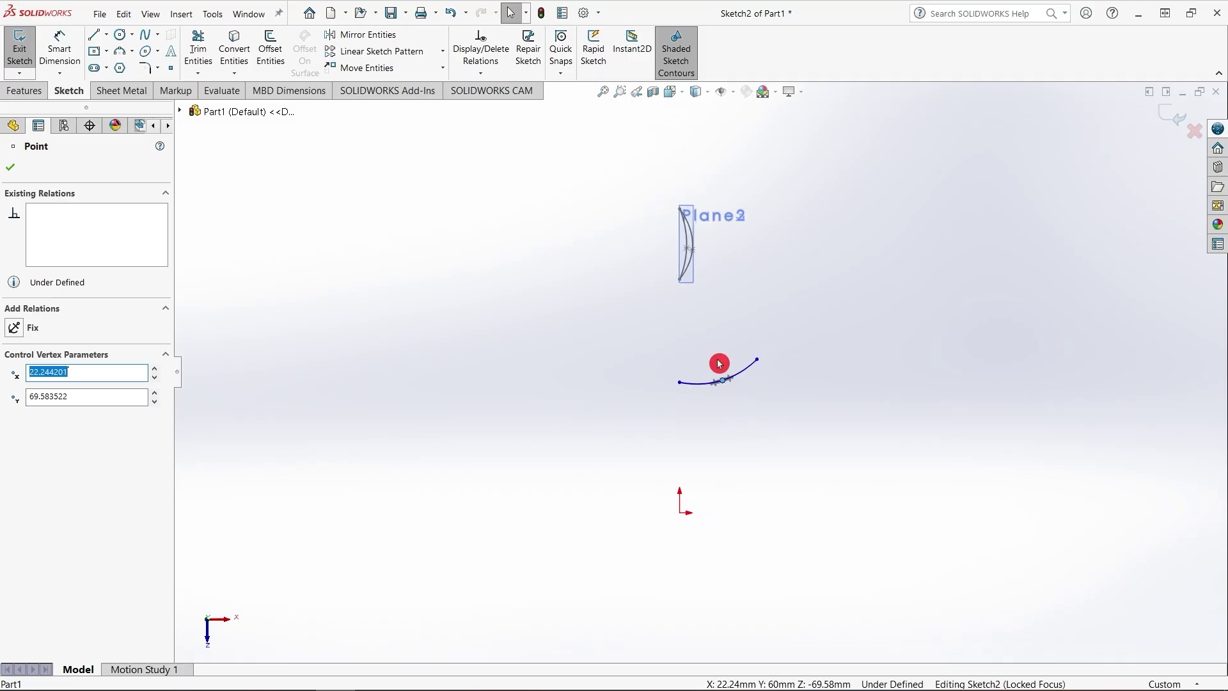
Dimension the vertical distance from the origin to the spline's endpoint directly above it as 128.6 mm
scroll(719, 364, "down", 1)
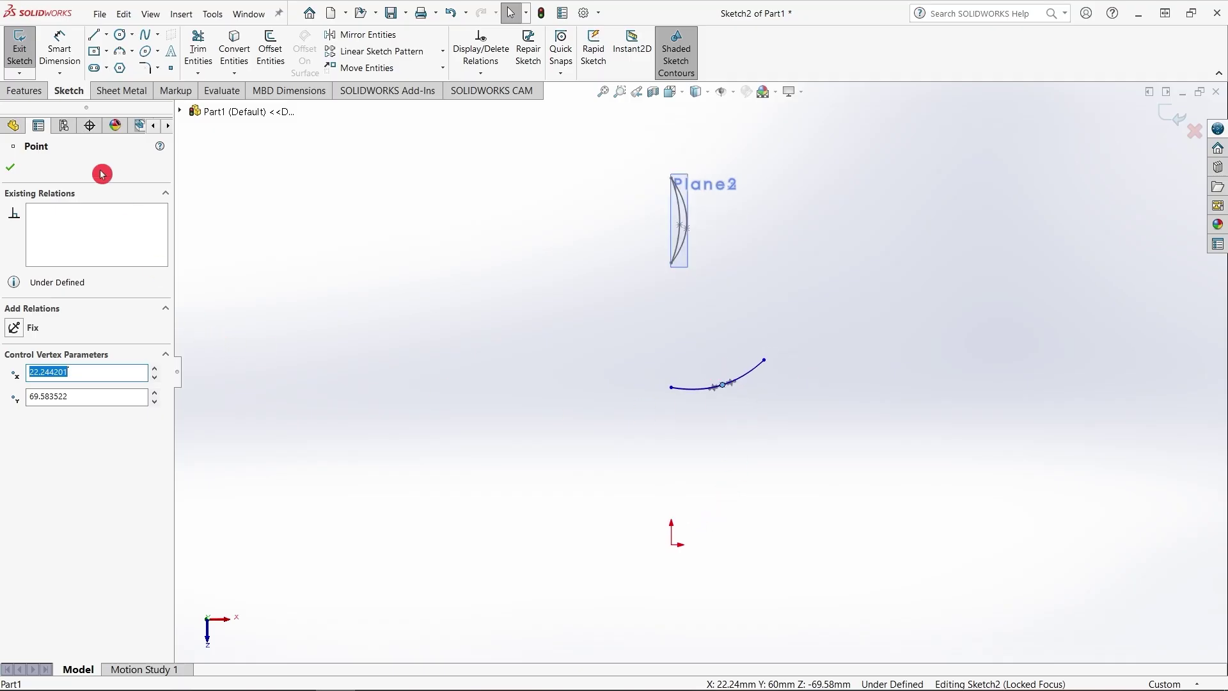
left_click(76, 50)
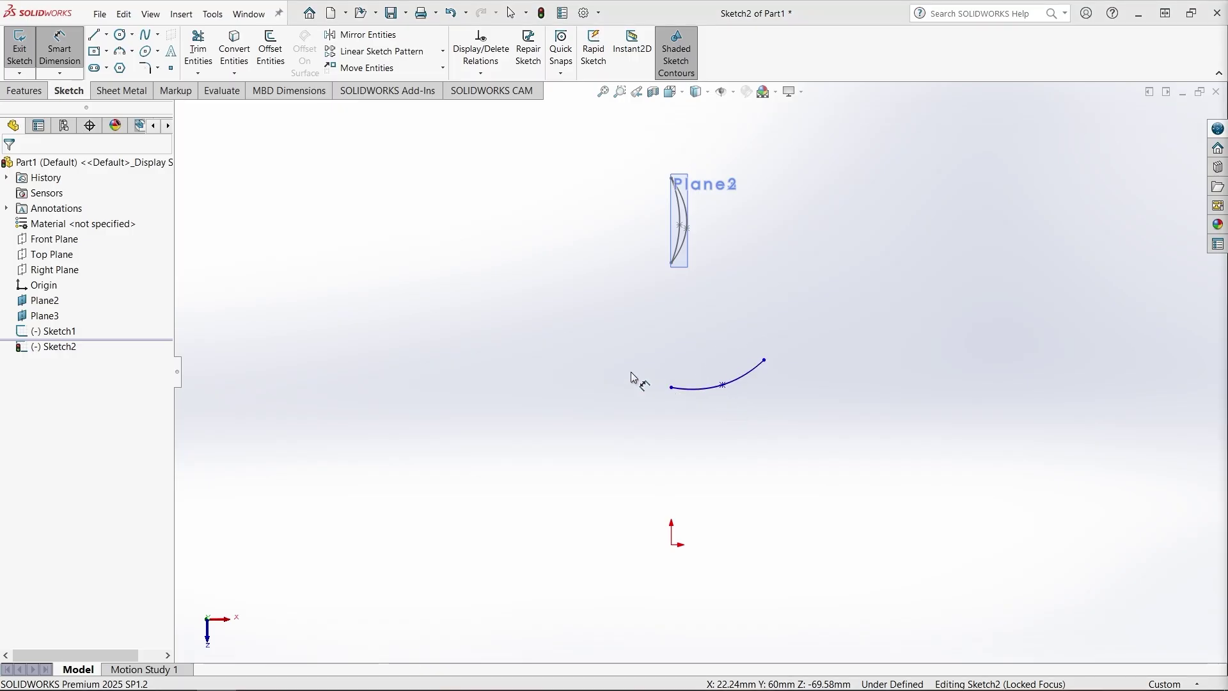
left_click(668, 390)
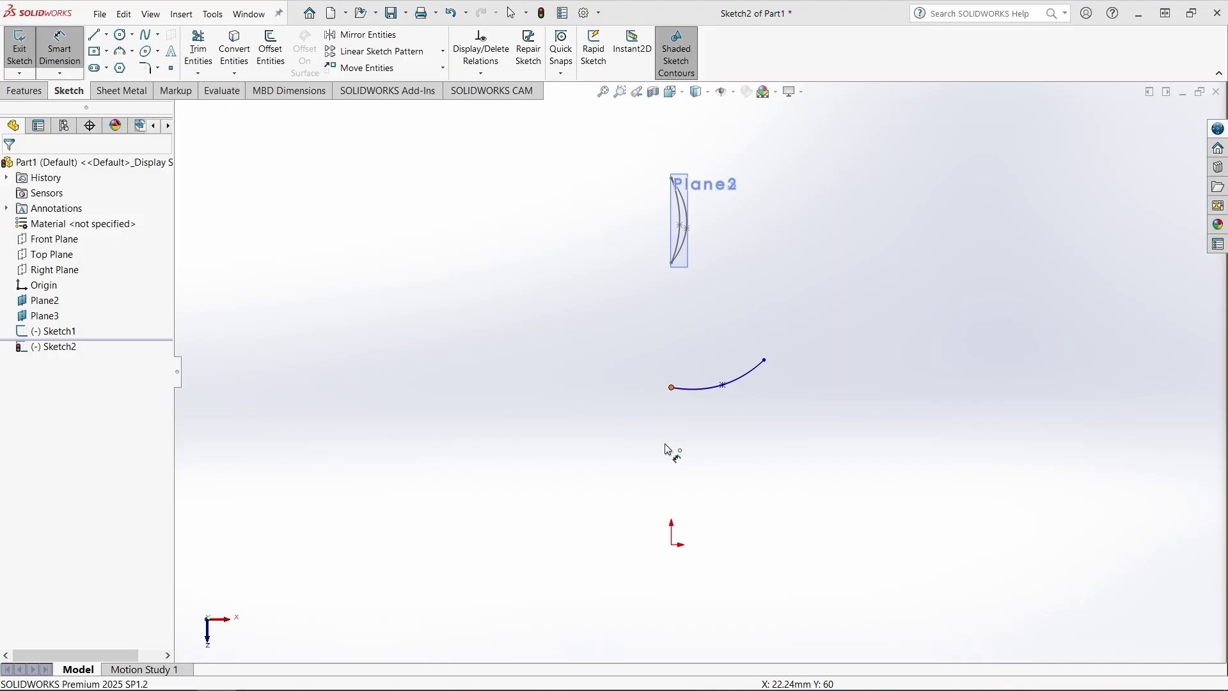
left_click(674, 548)
left_click(573, 459)
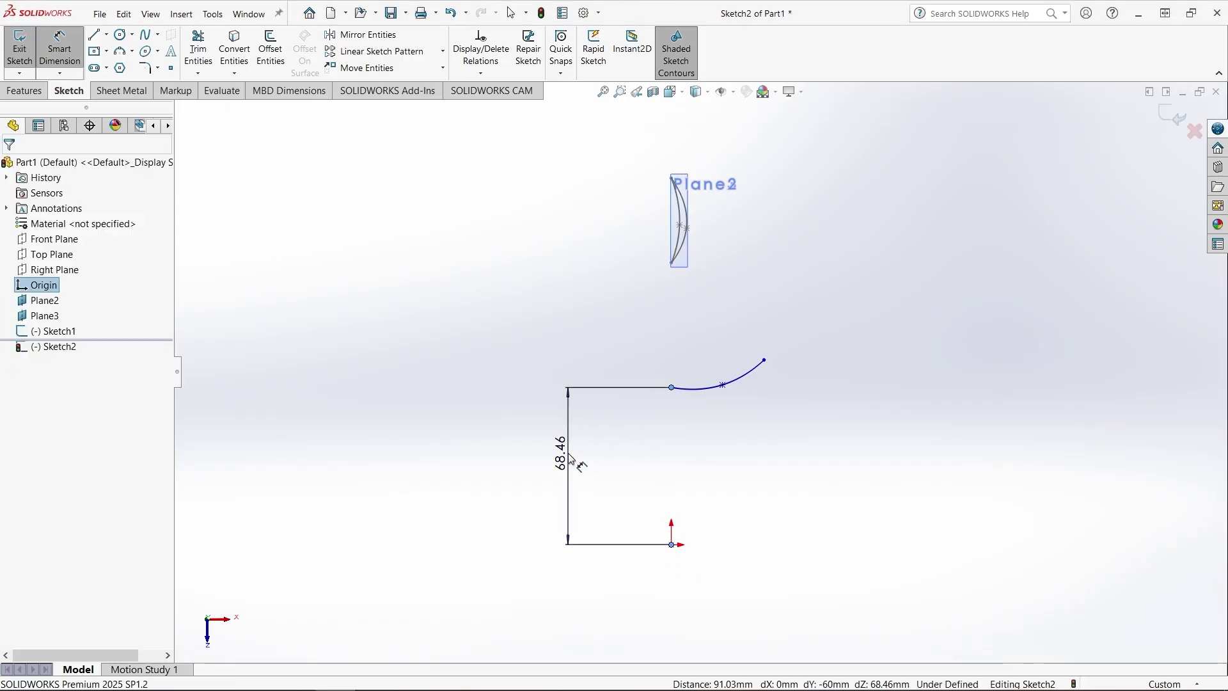
type("128.6")
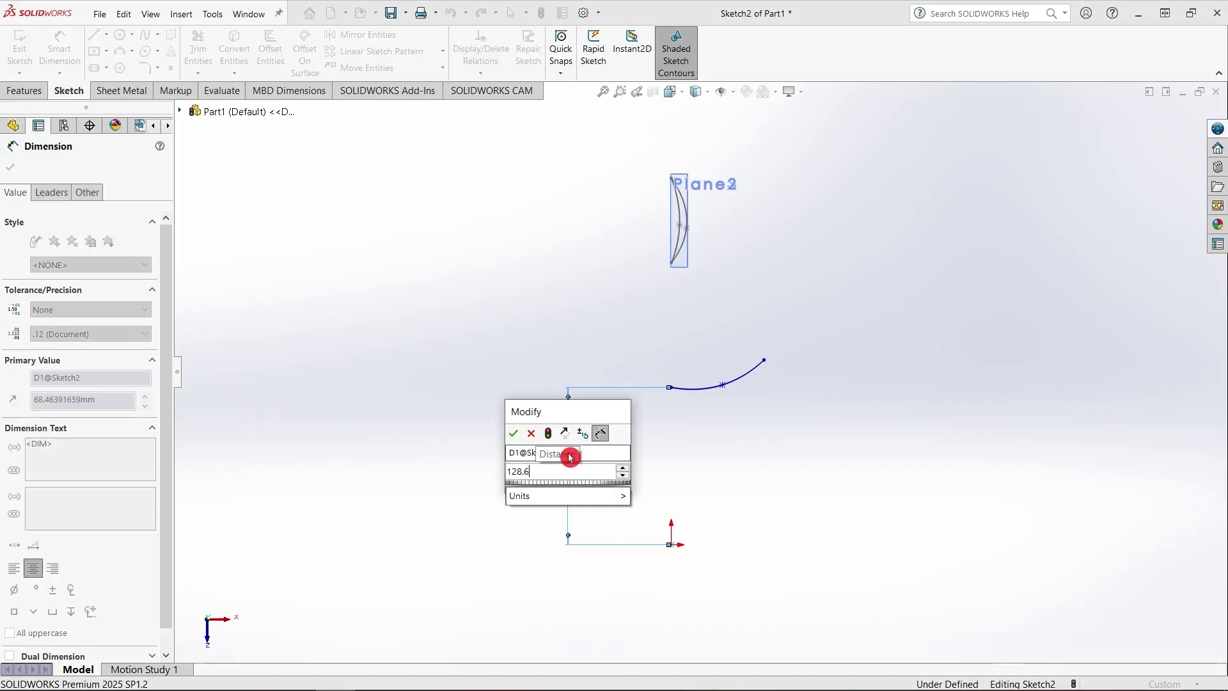
key("Return")
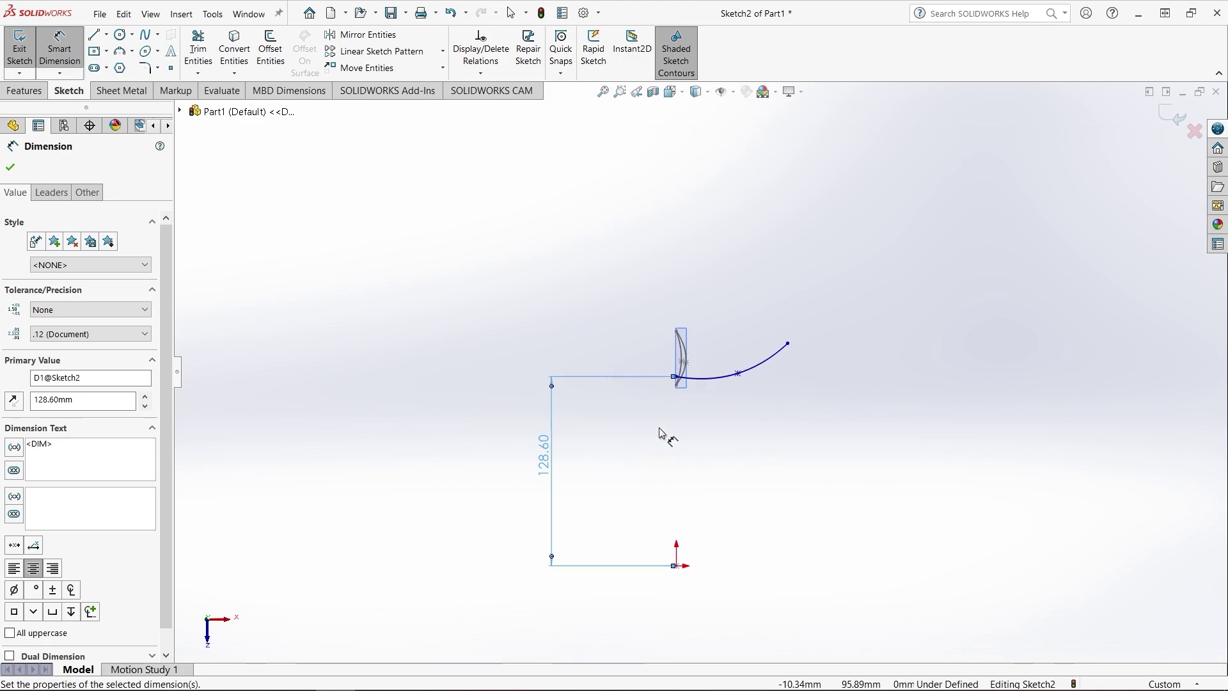
scroll(666, 430, "down", 3)
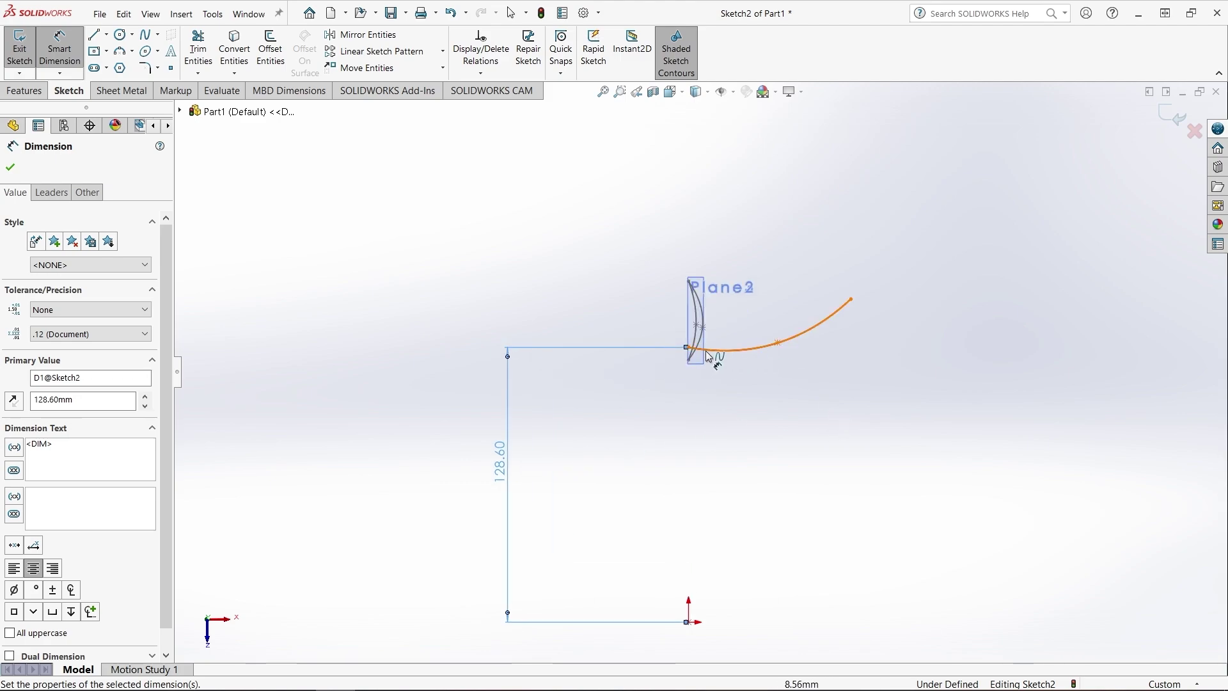
key("Escape")
left_click_drag(689, 348, 686, 346)
key("space")
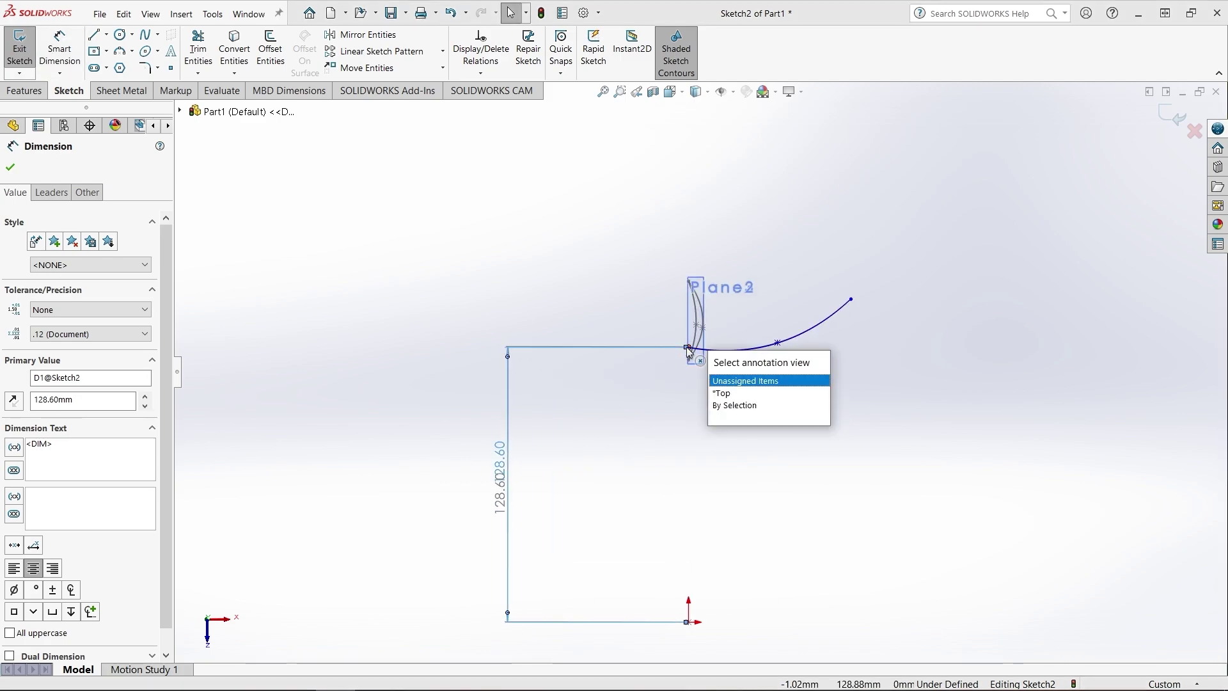
key("Escape")
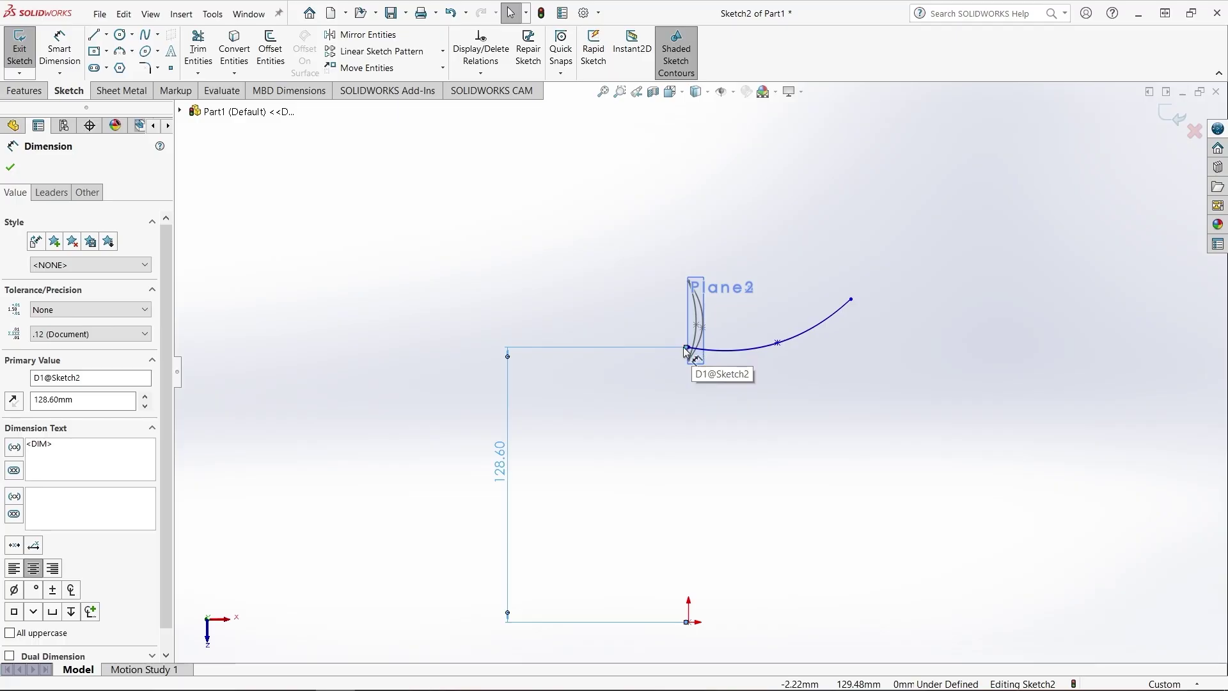
Dimension the horizontal distance between the new spline's two endpoints as 32.85 mm
scroll(685, 350, "down", 3)
left_click(59, 48)
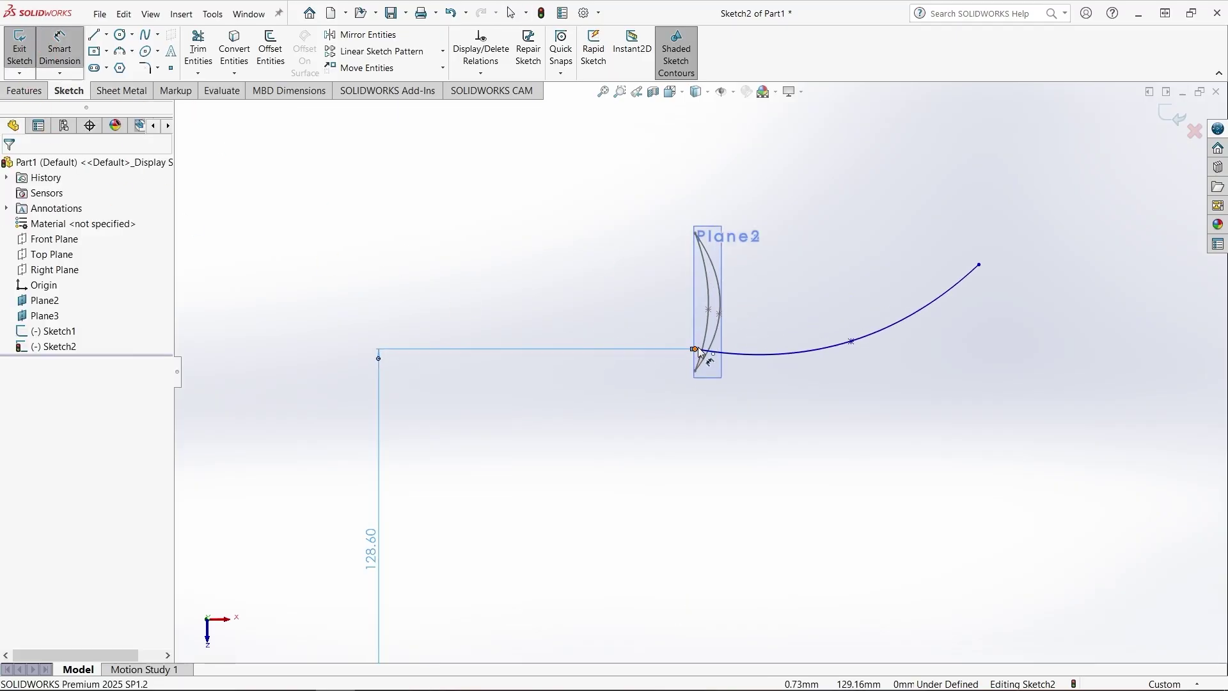
left_click(979, 264)
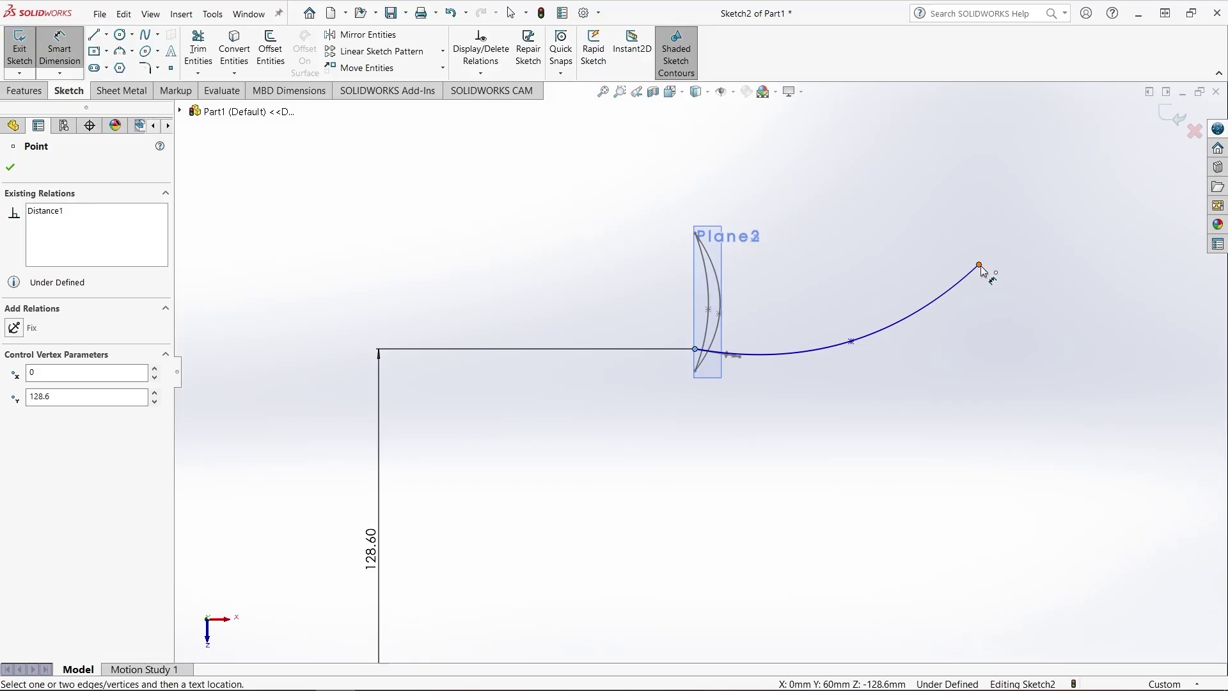
left_click(980, 264)
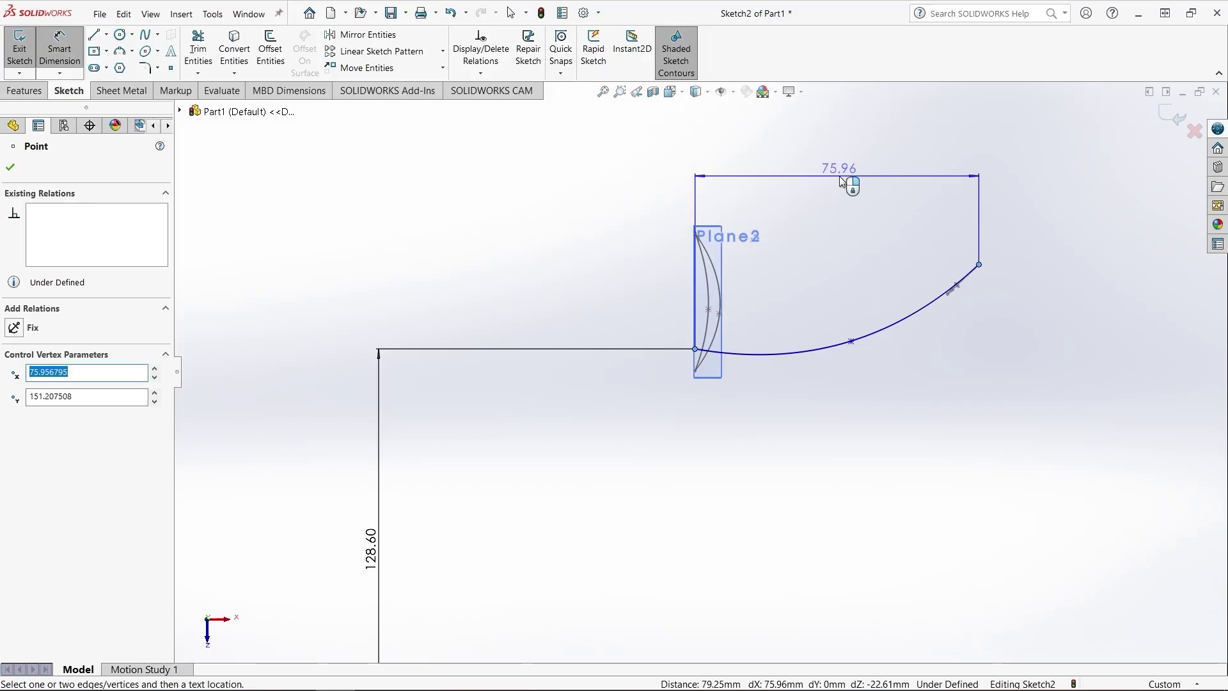
left_click(839, 175)
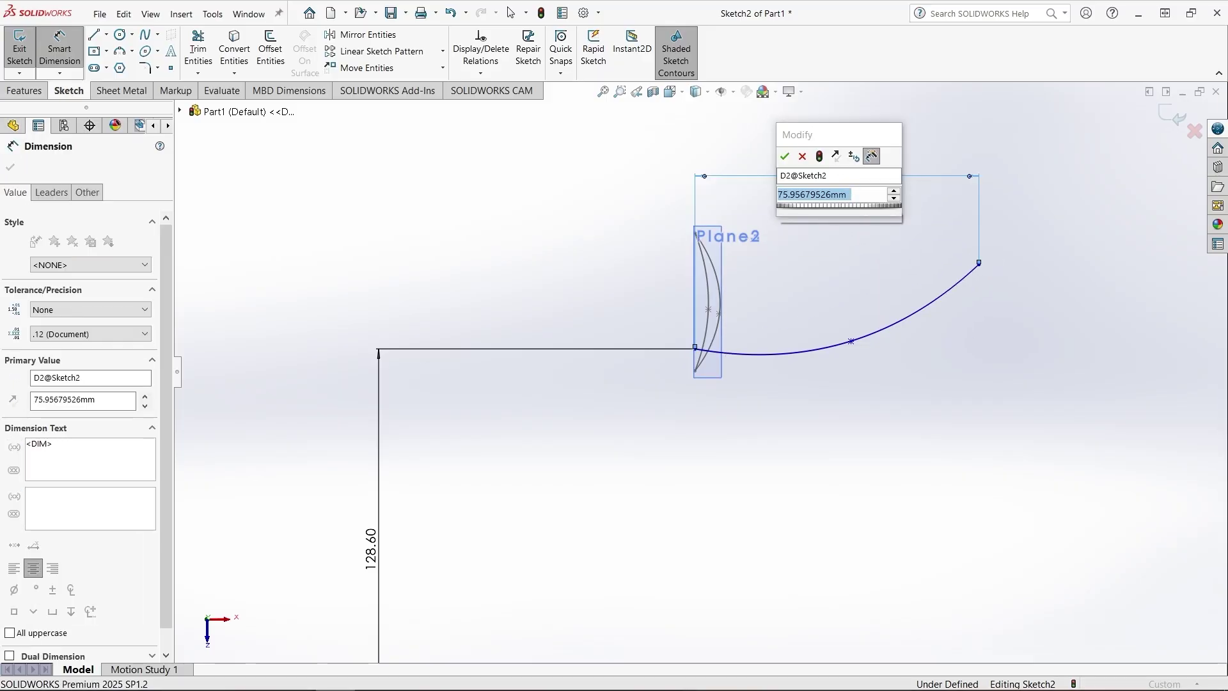
type("32.85")
key("Return")
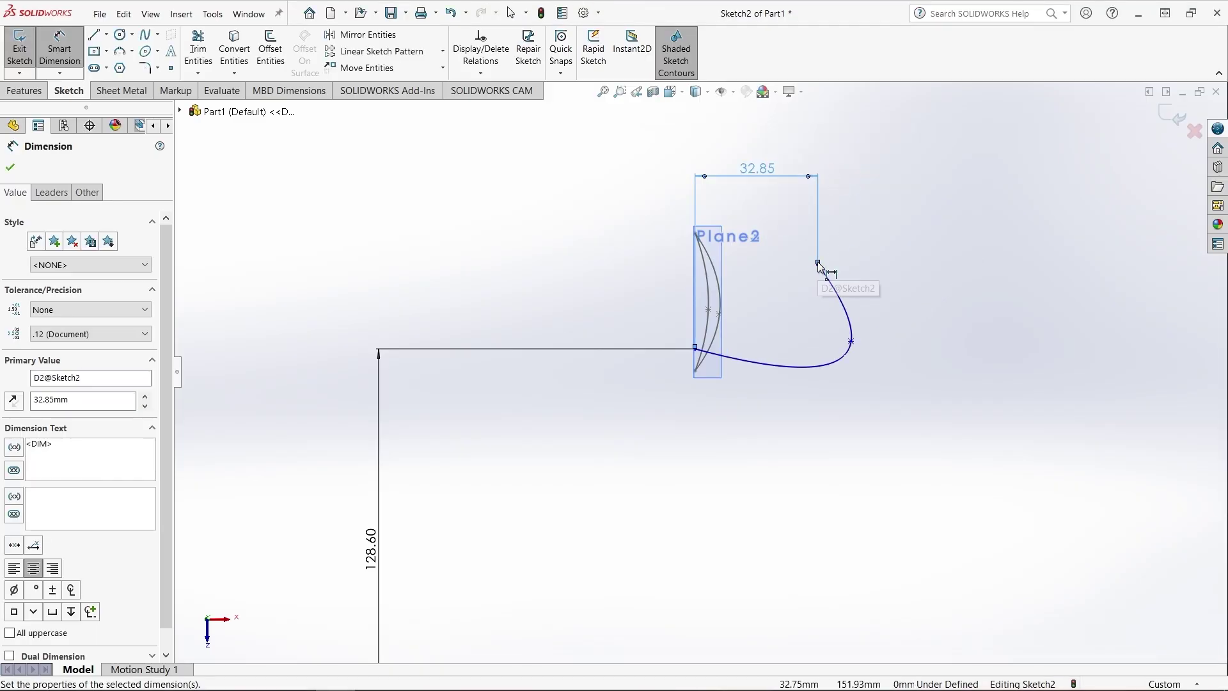
Dimension the vertical distance between the spline's two endpoints as 32.5 mm
left_click(818, 264)
left_click(696, 349)
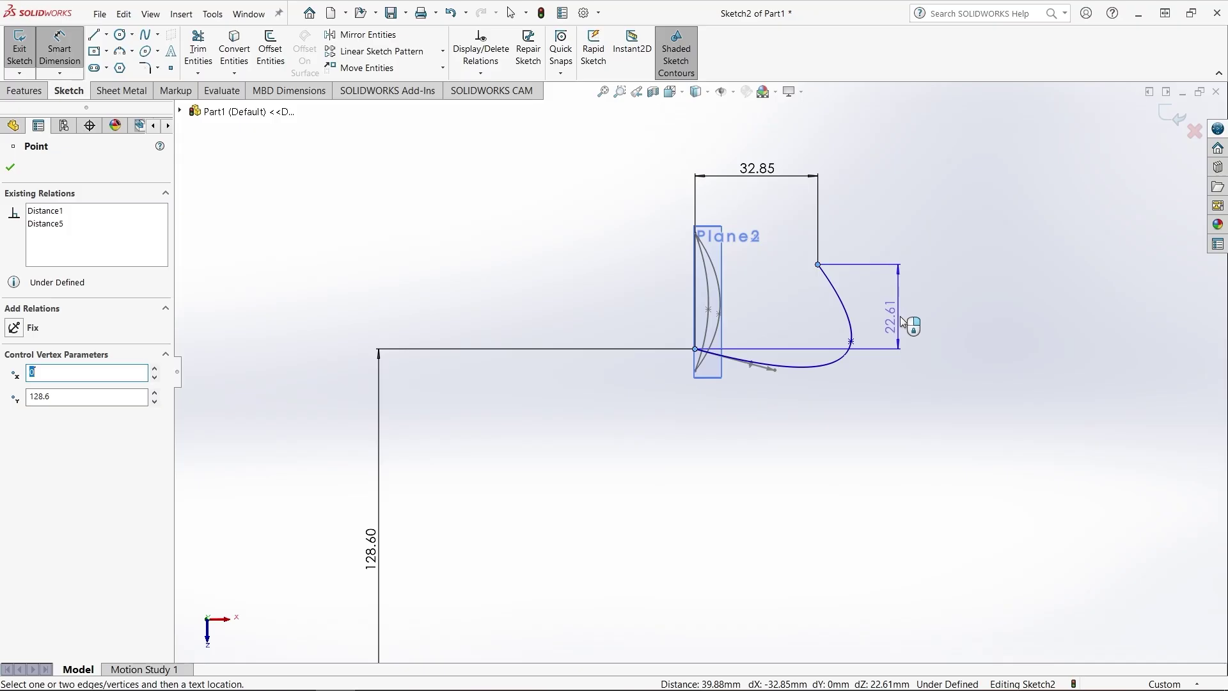
left_click(903, 322)
type("32.5")
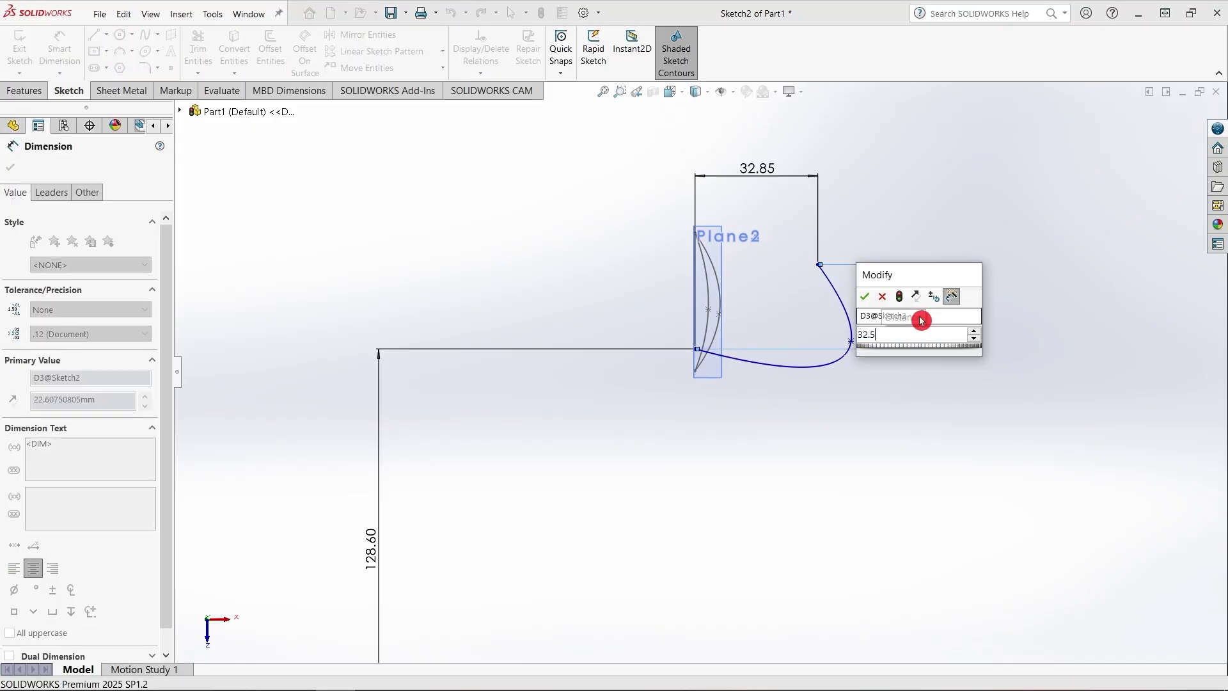
key("Return")
key("Escape")
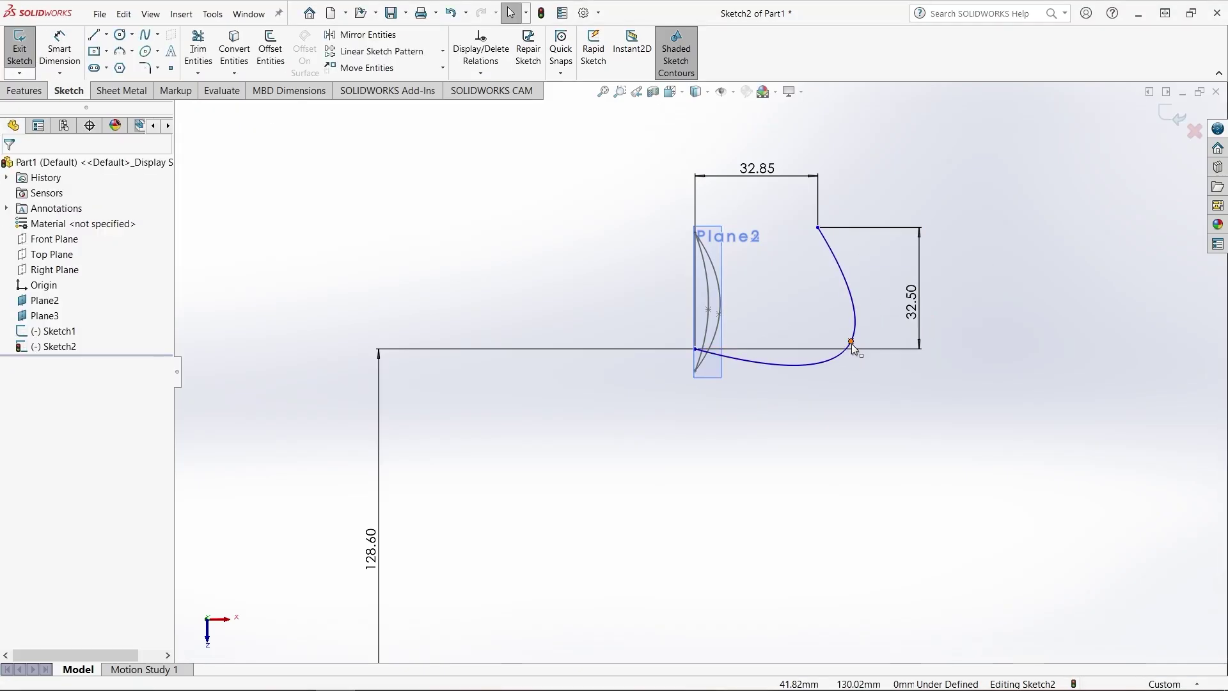
Move the spline's middle point to about (22.6, 143.4) mm and close the profile with a second three-point spline through about (31, 141.7) mm
left_click_drag(852, 348, 780, 295)
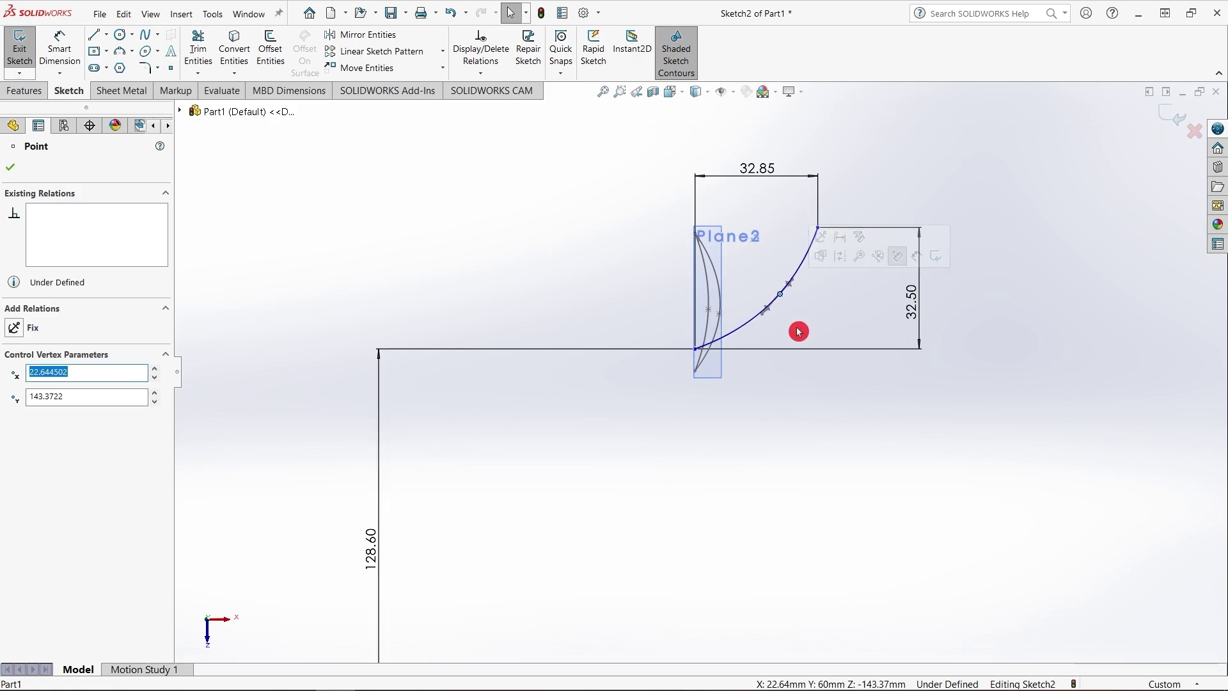
left_click(799, 331)
left_click(146, 34)
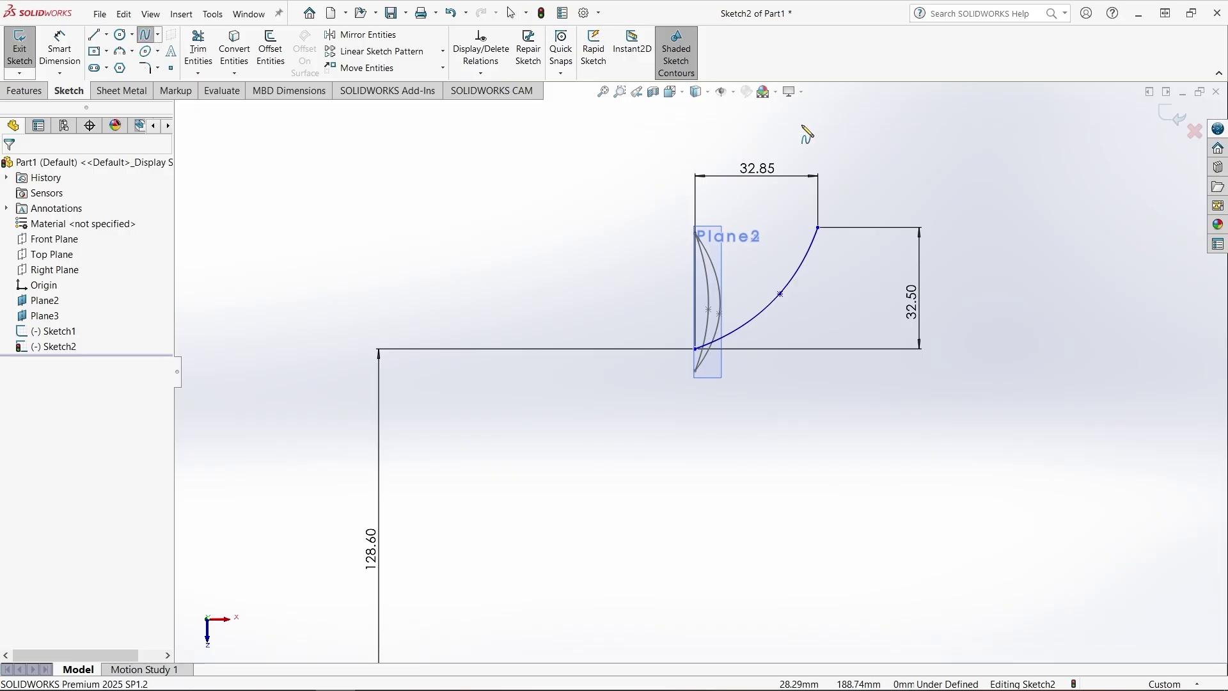
left_click(818, 229)
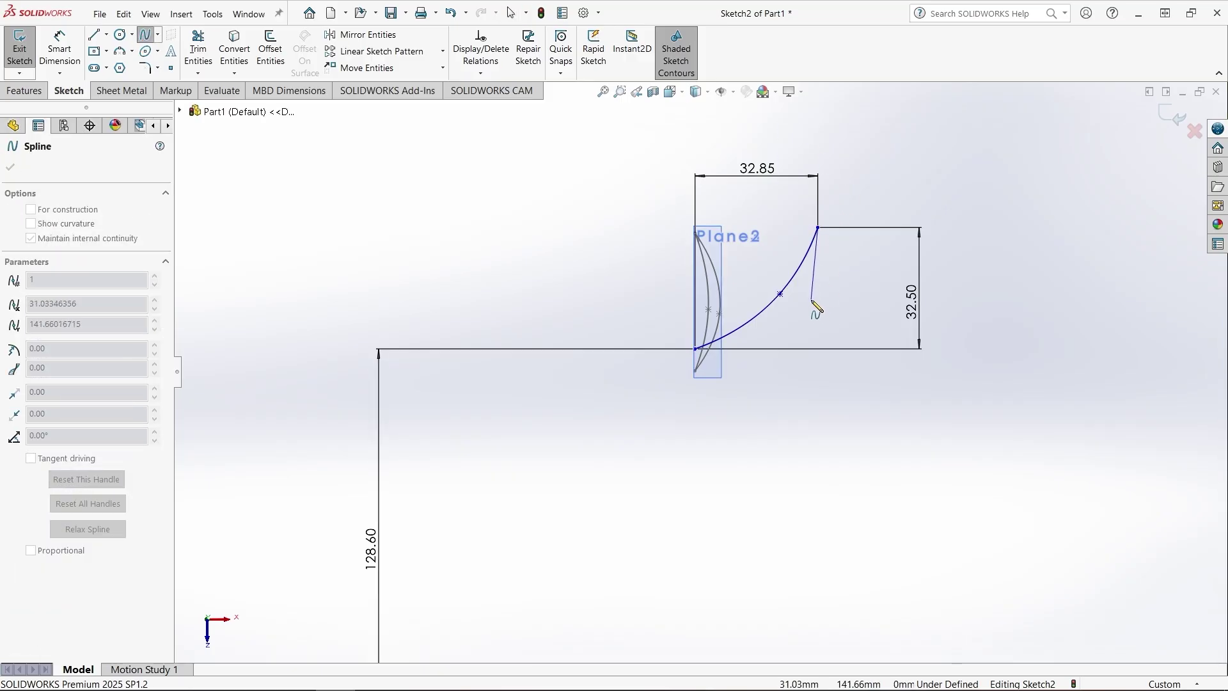
left_click(812, 301)
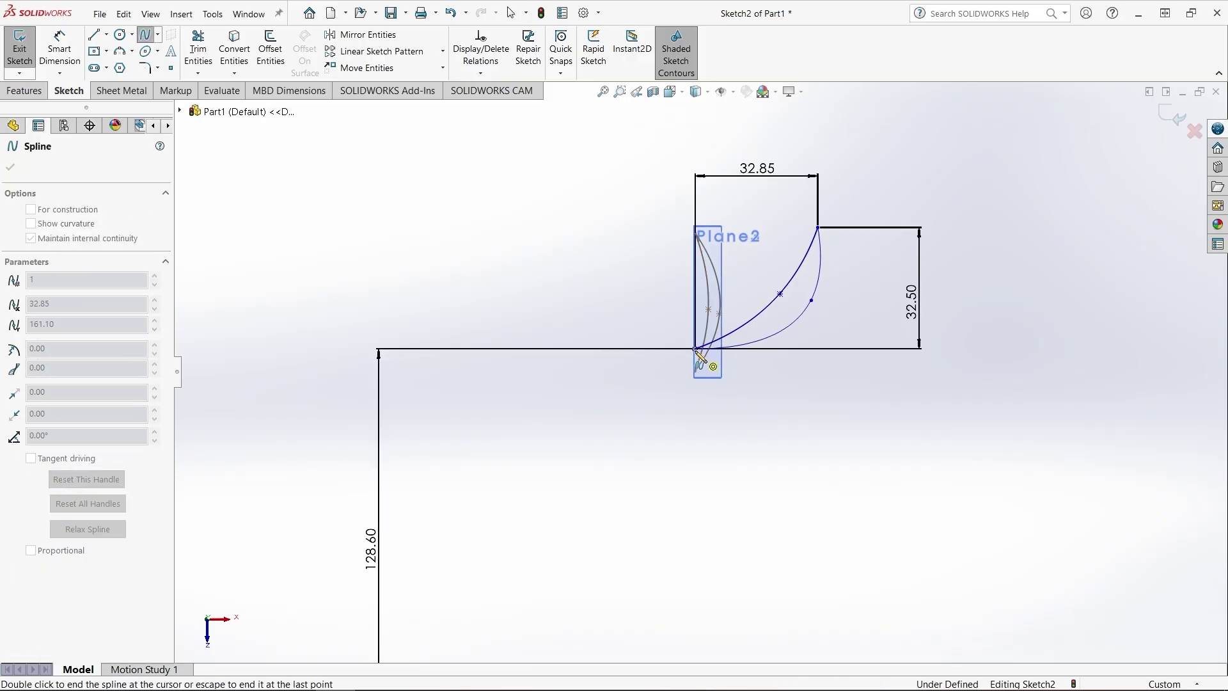
double_click(696, 350)
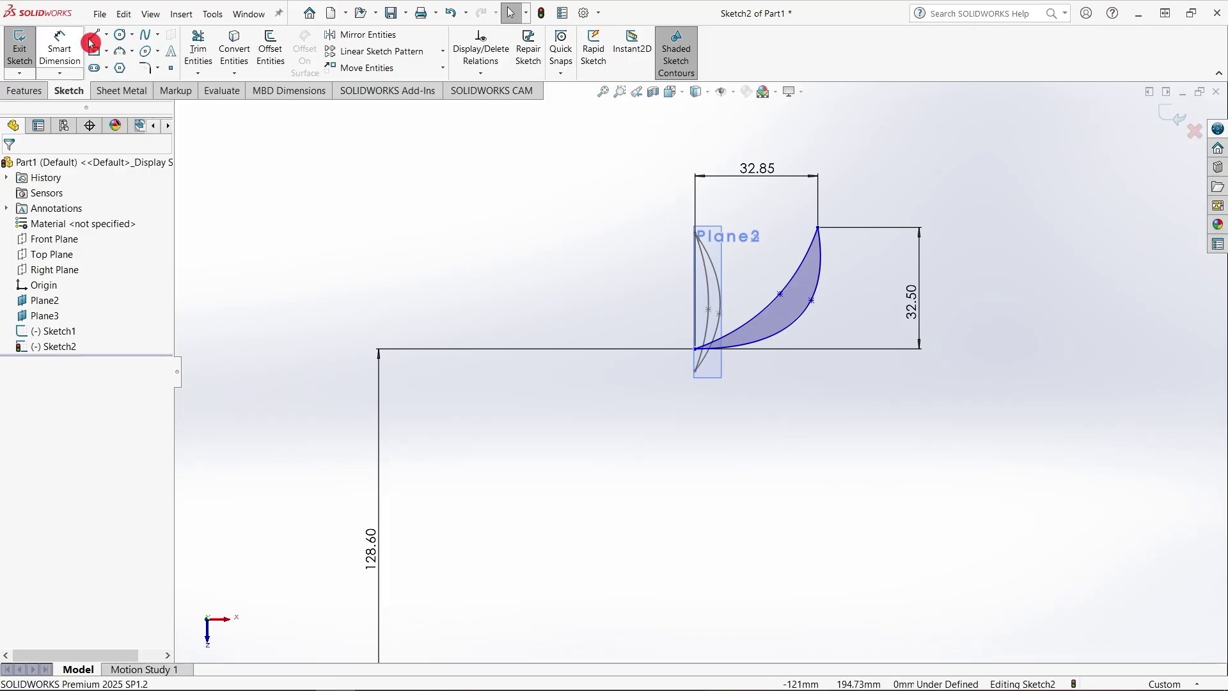
Dimension the horizontal distance between the two splines' middle points as 3 mm
left_click(59, 48)
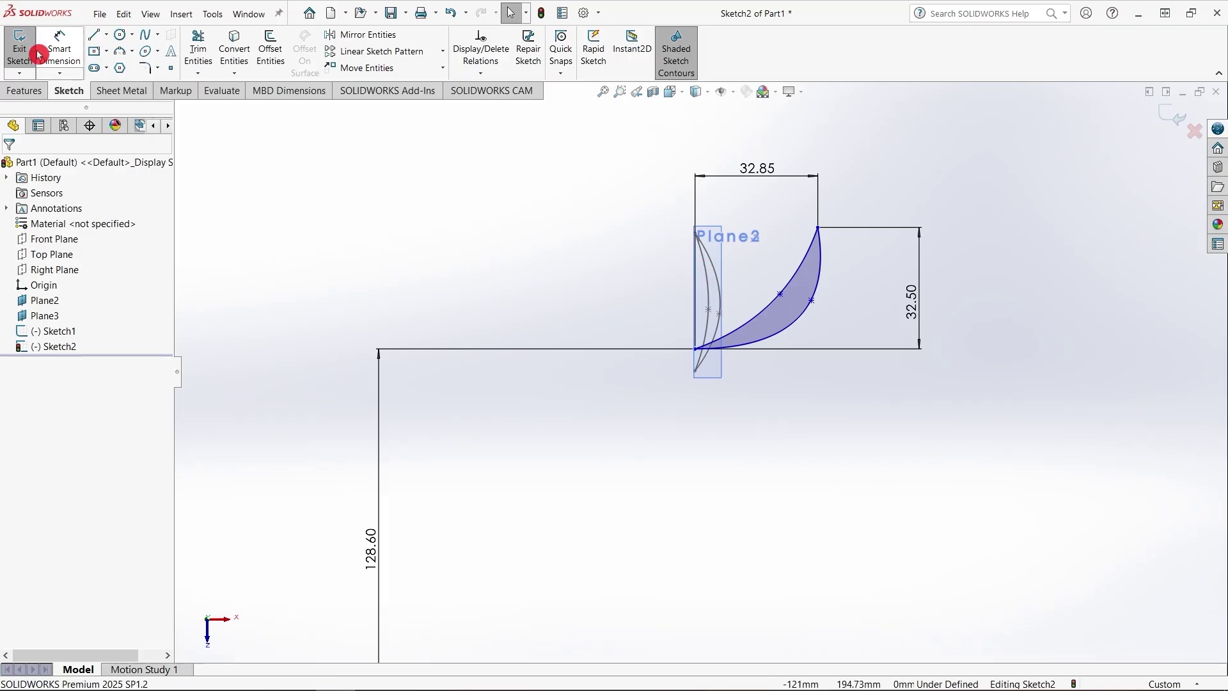
left_click(780, 294)
left_click(812, 301)
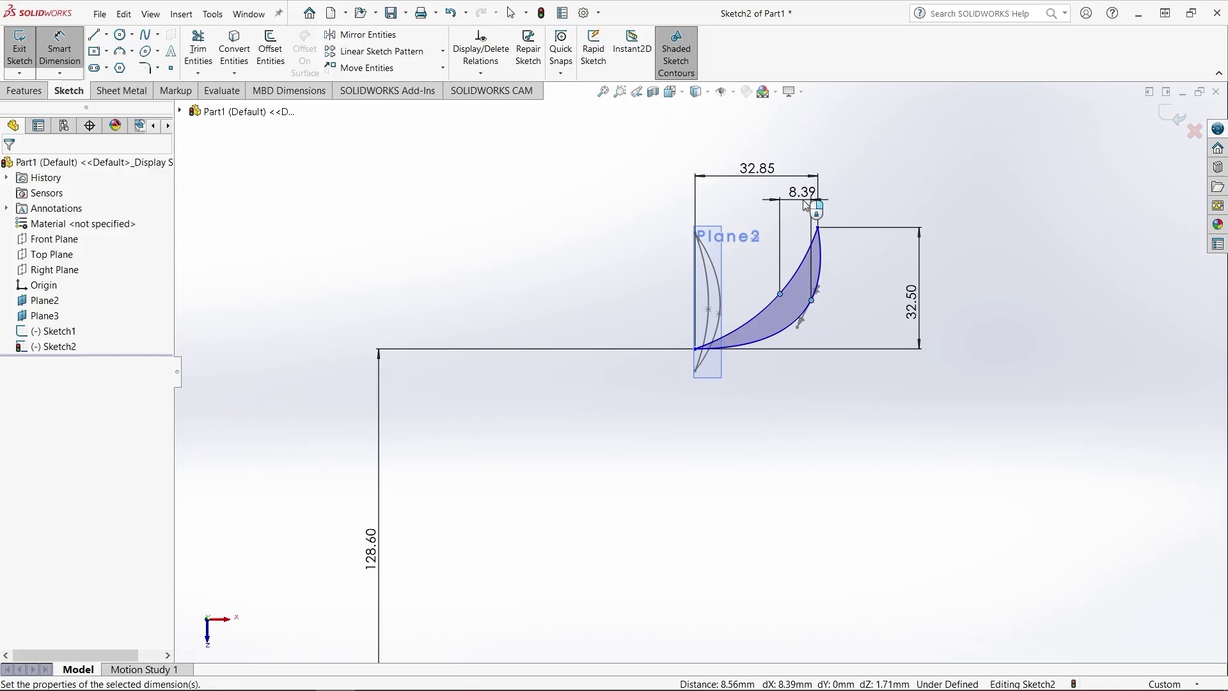
left_click(806, 197)
type("3")
key("Return")
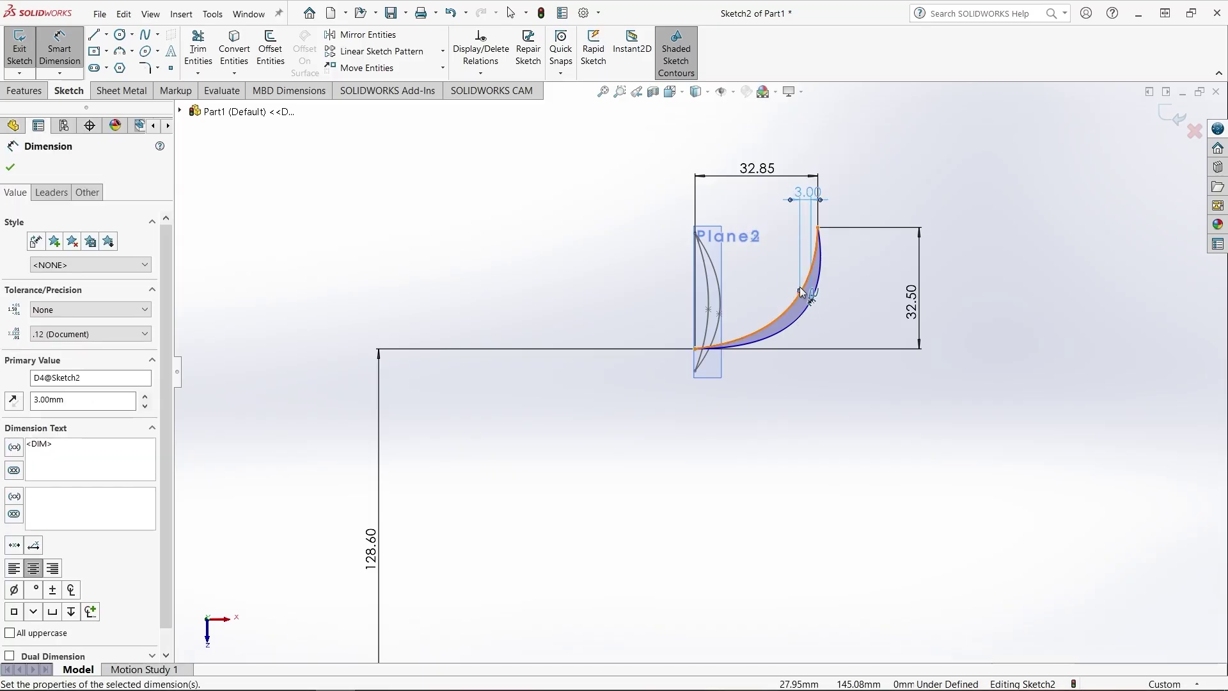
scroll(806, 307, "down", 2)
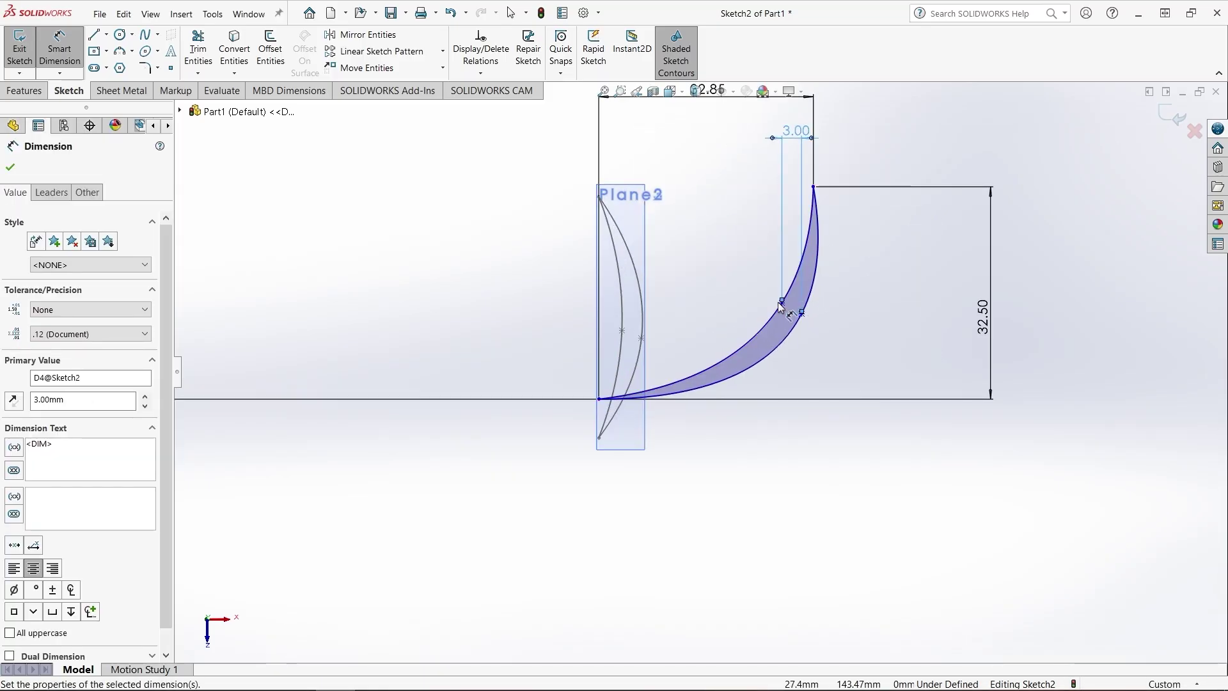
key("Escape")
Move the outer spline's middle point inward to about X 25.4 mm, Y 140.7 mm, and close the sketch
left_click(811, 328)
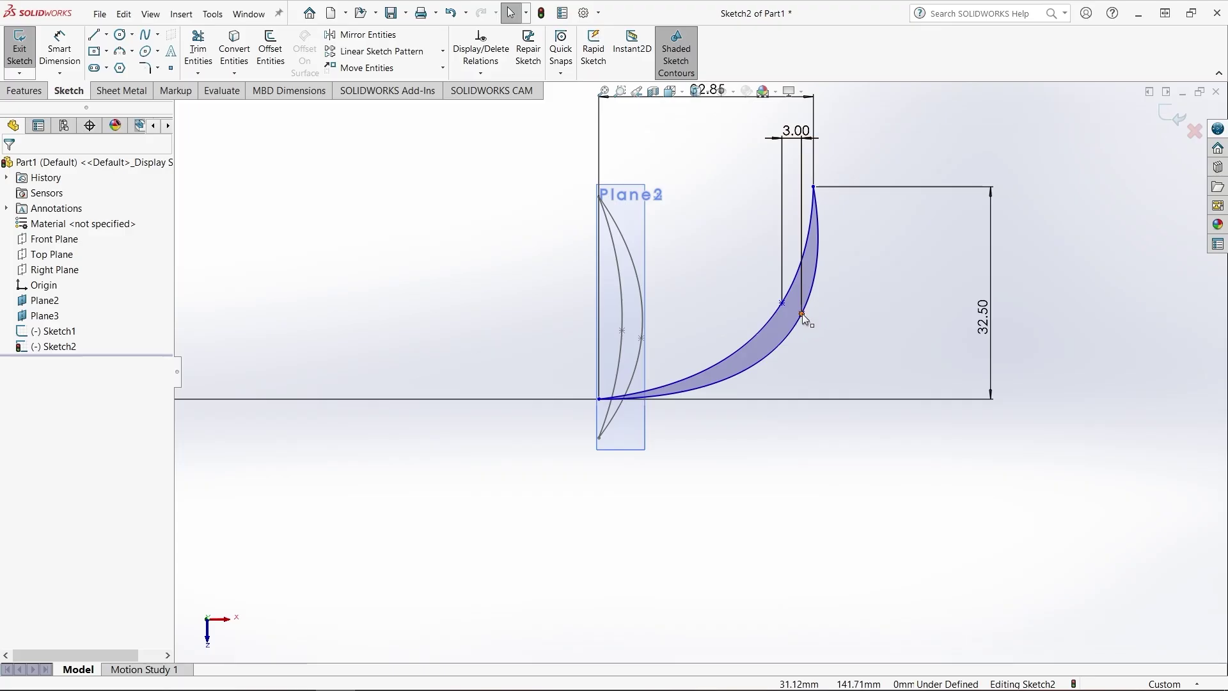
left_click_drag(802, 313, 765, 320)
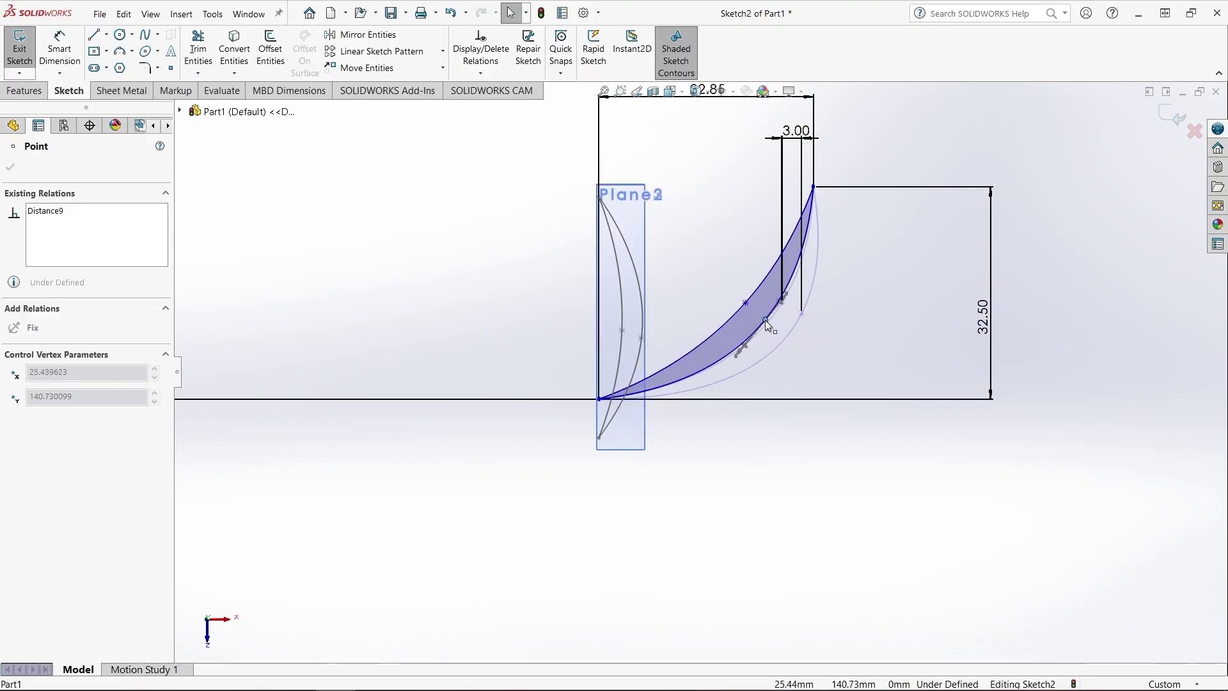
left_click(856, 334)
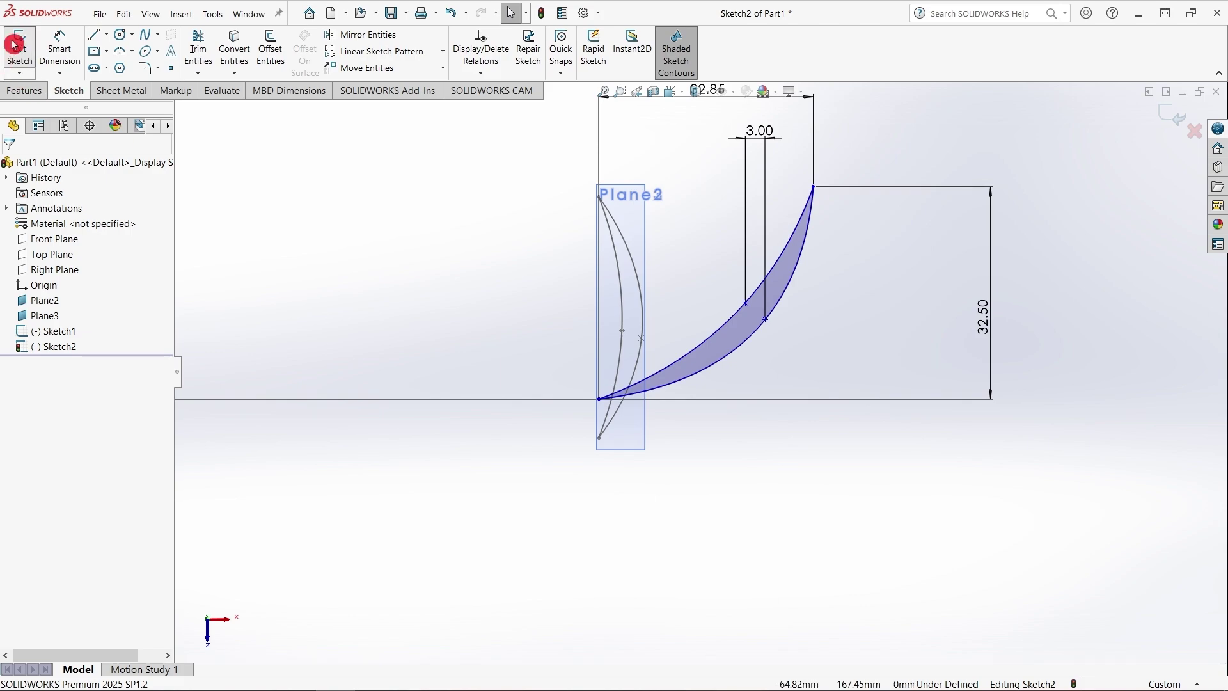
left_click(15, 63)
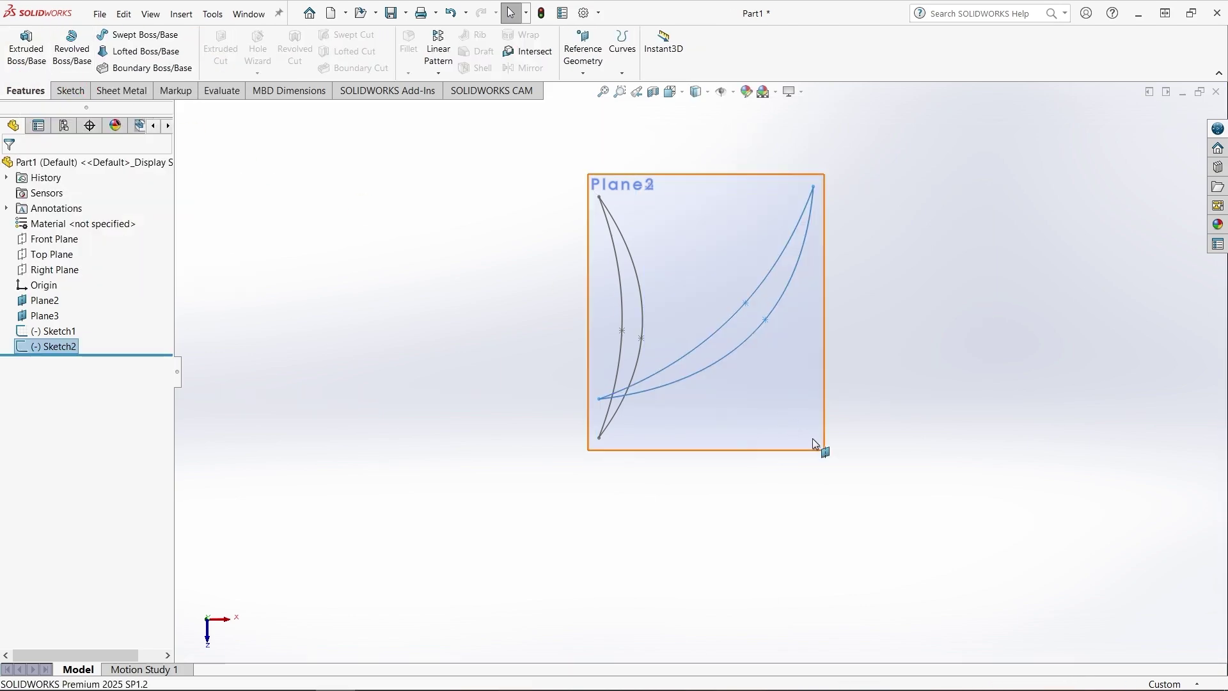
Start a 3D sketch and draw a two-point spline joining the Plane3 and Plane2 profiles at their matching endpoints on the Plane label side
middle_click_drag(817, 447, 823, 334)
scroll(823, 334, "up", 4)
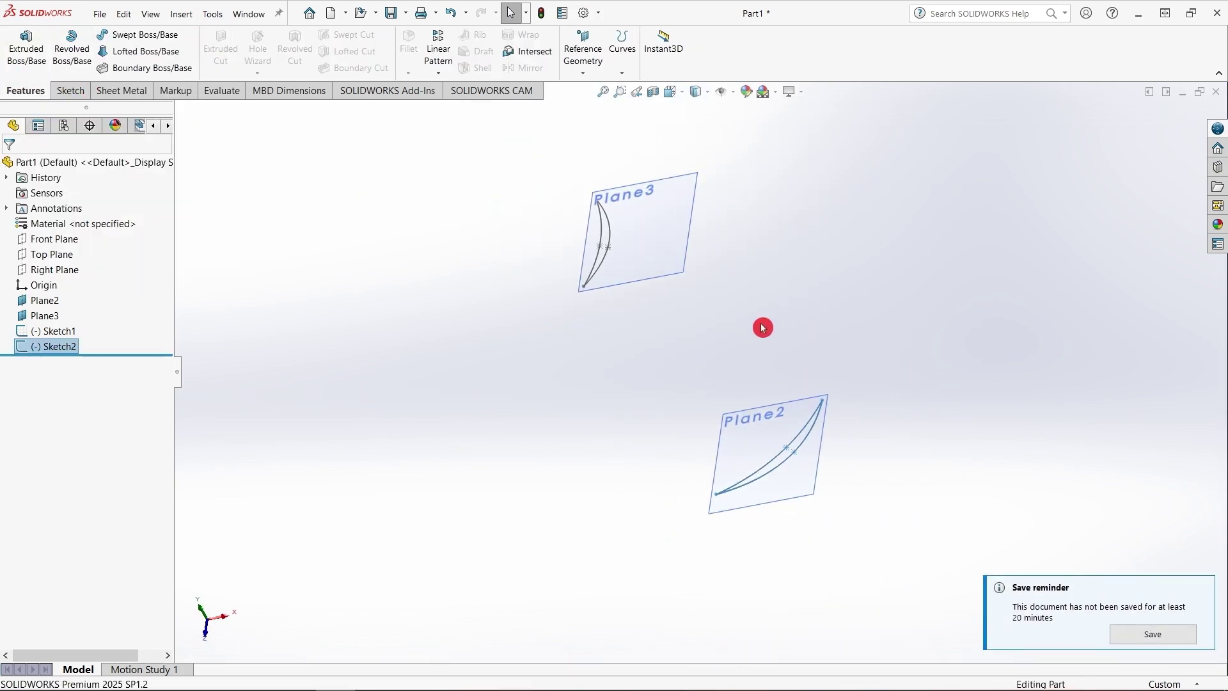
left_click(68, 91)
left_click(24, 74)
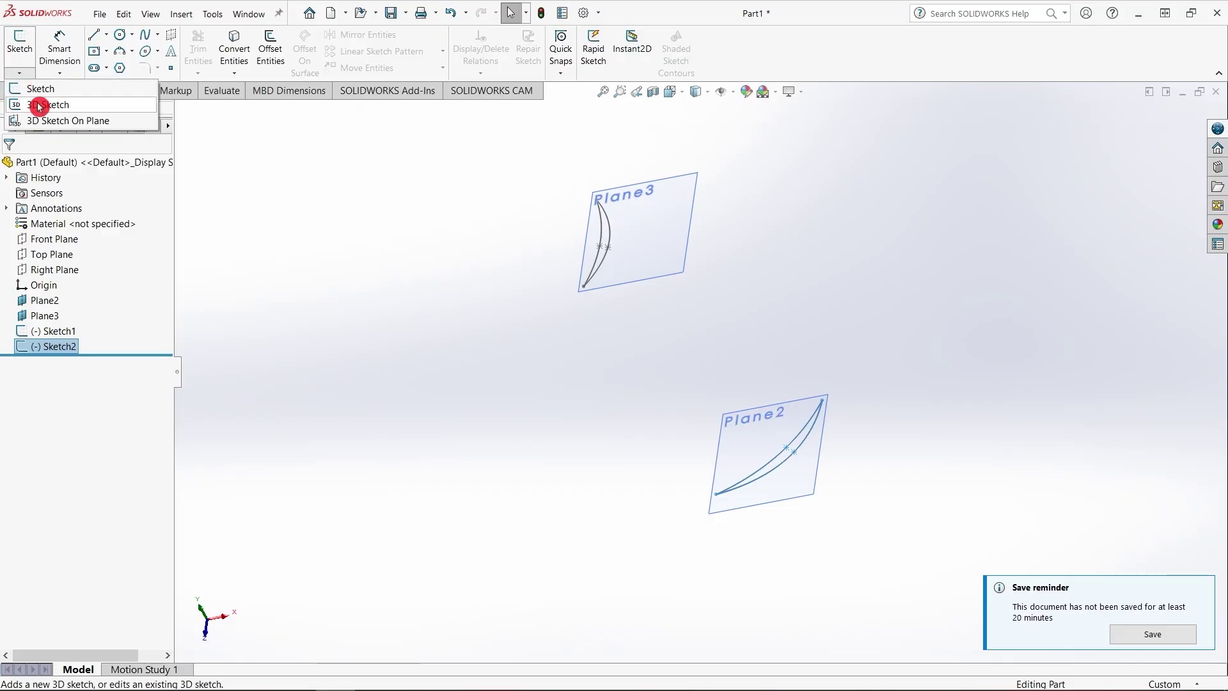
left_click(42, 105)
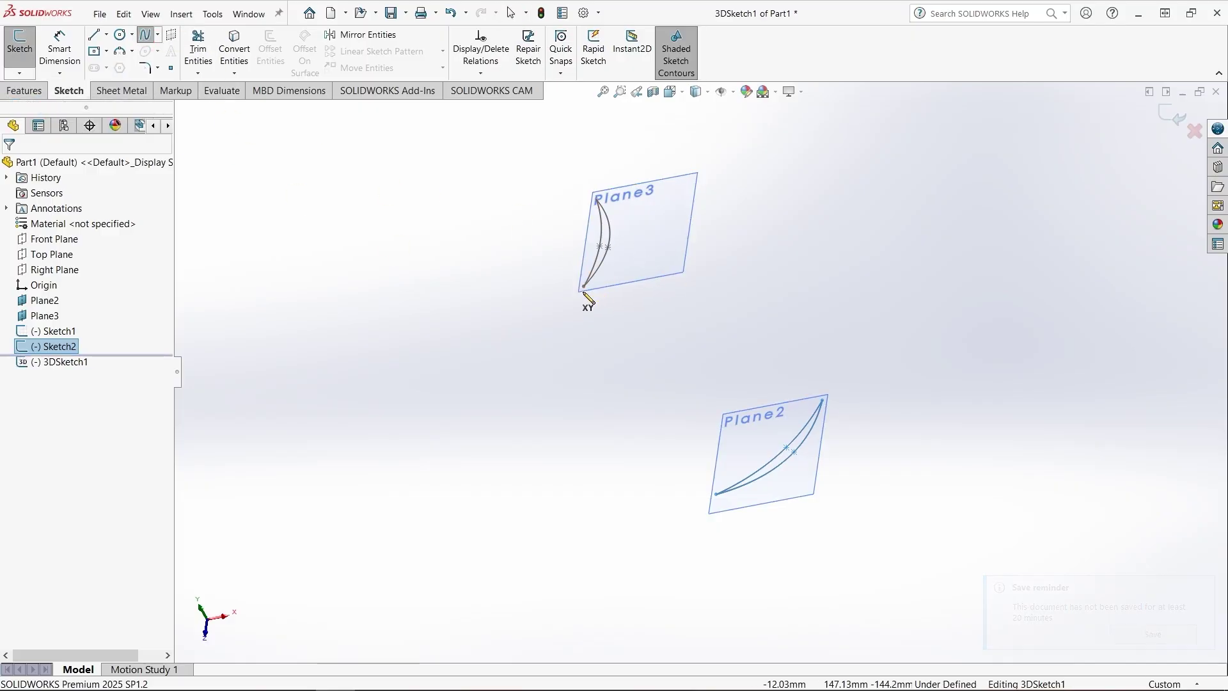
mouse_move(589, 297)
middle_mouse_down()
mouse_move(697, 266)
mouse_move(644, 211)
mouse_move(576, 211)
mouse_move(561, 309)
mouse_move(510, 230)
mouse_move(357, 260)
mouse_move(277, 294)
mouse_move(269, 342)
mouse_move(260, 332)
middle_mouse_up()
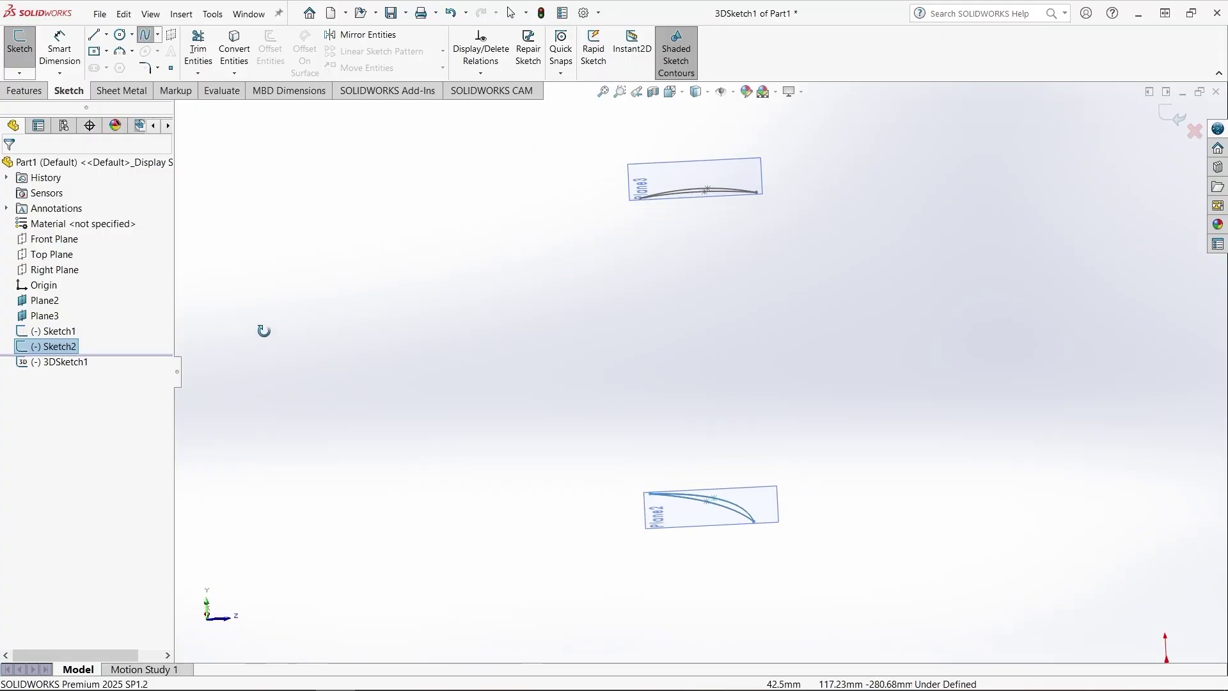
left_click(640, 197)
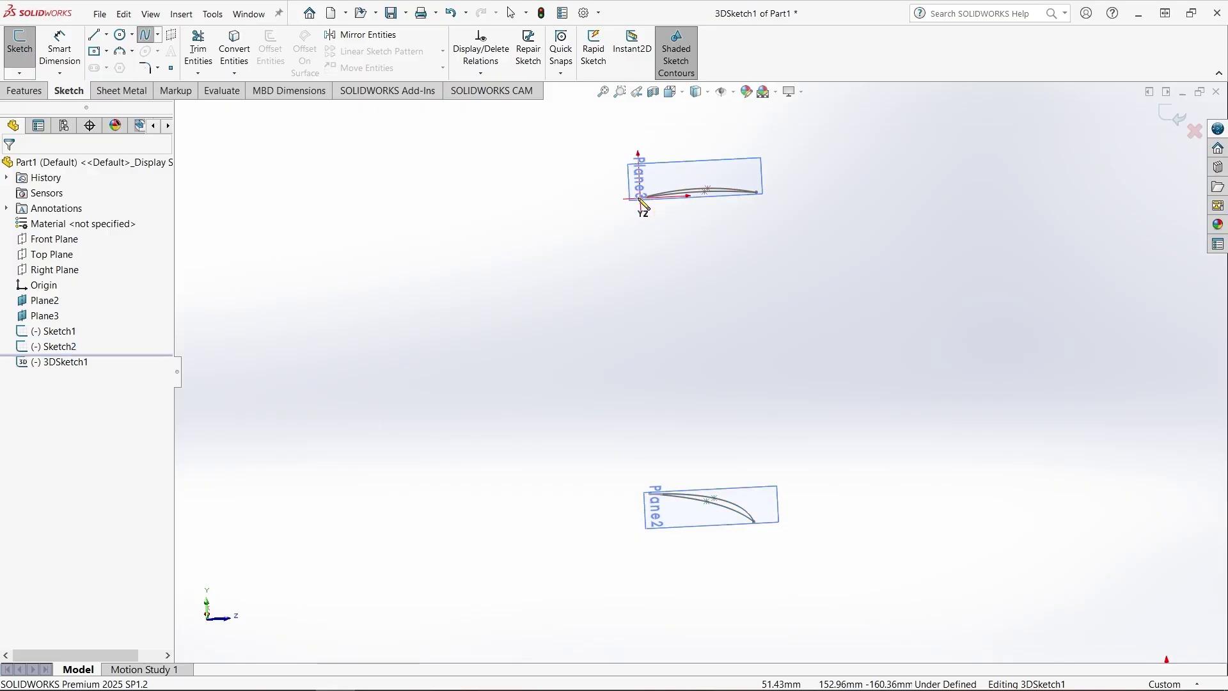
left_click(650, 494)
right_click(732, 487)
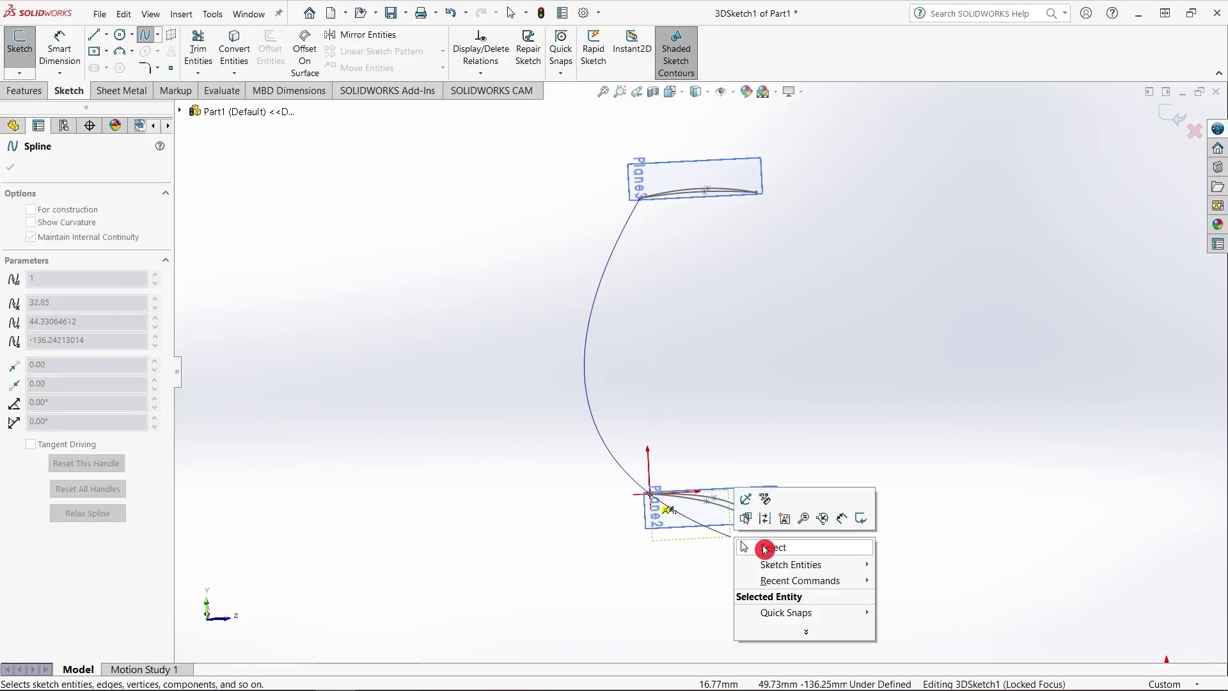
left_click(758, 544)
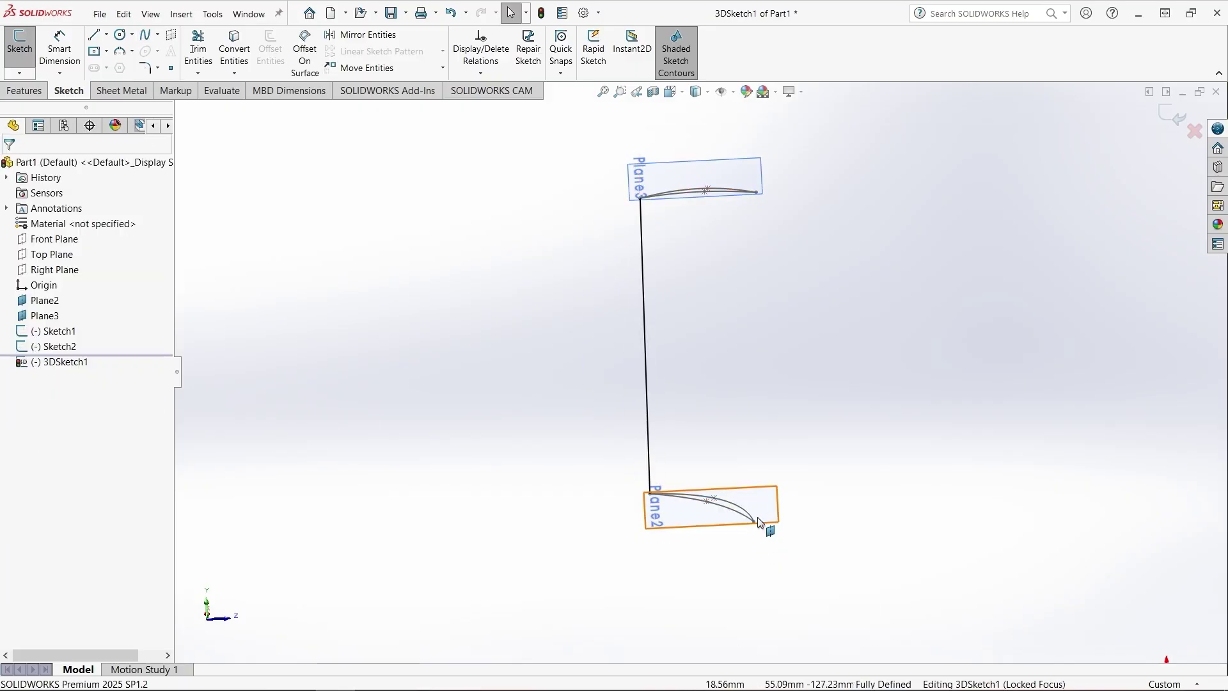
Draw a second two-point spline joining the remaining pair of matching endpoints of the Plane2 and Plane3 profiles
left_click(147, 41)
left_click(756, 193)
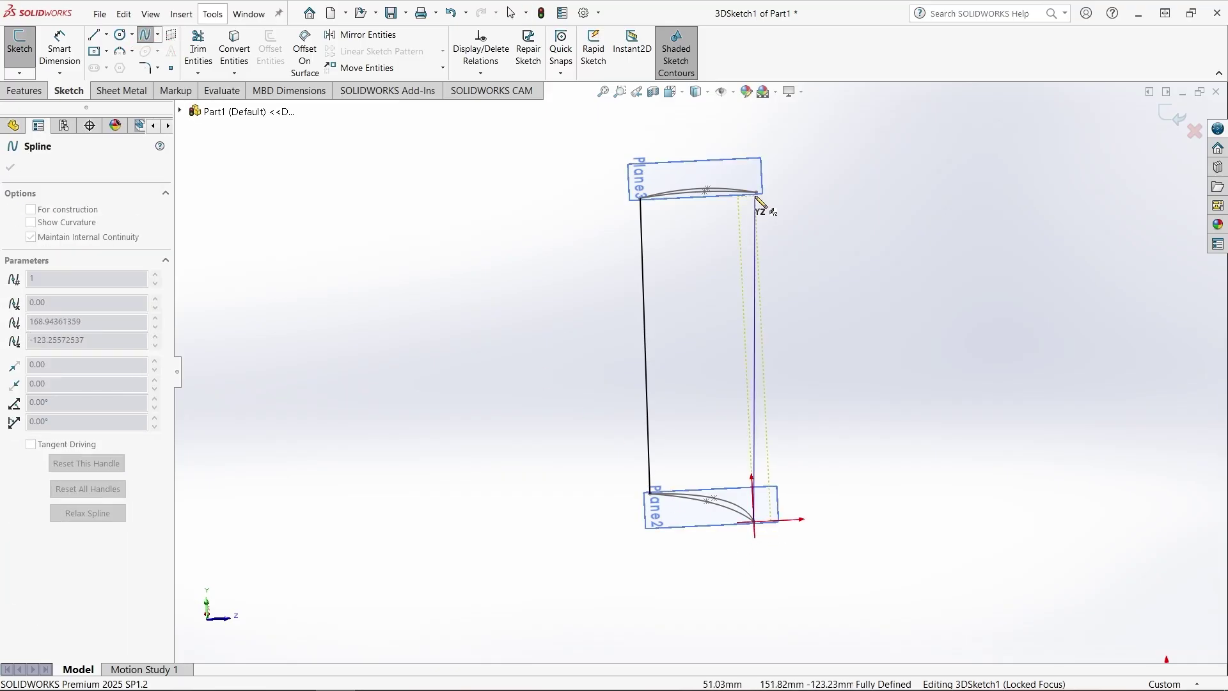
left_click(758, 195)
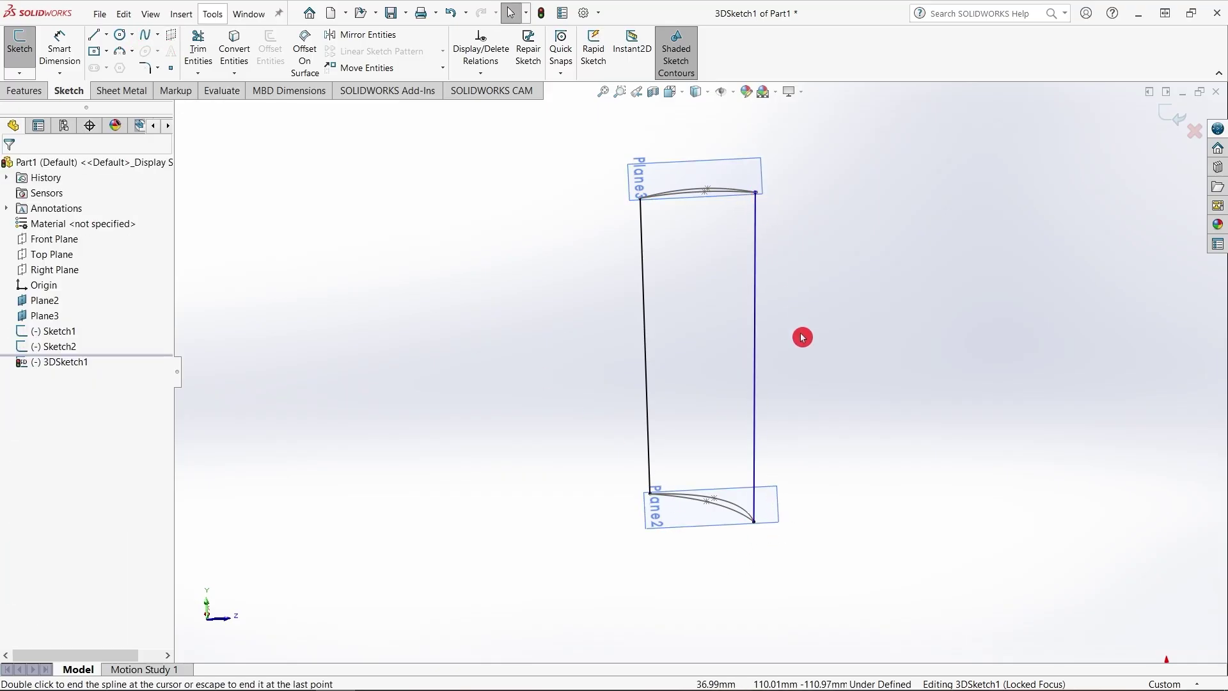
Bow the second connecting spline slightly outward by adjusting the tangency handles near both of its ends
scroll(803, 337, "up", 1)
scroll(719, 398, "down", 3)
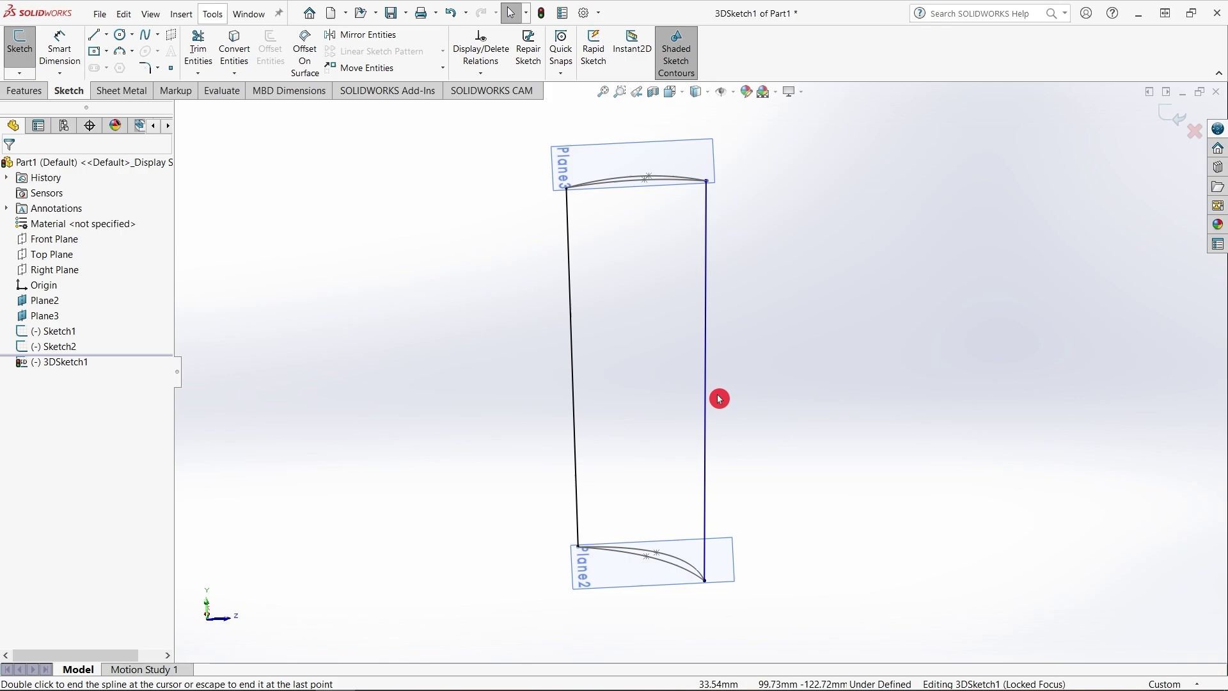
left_click(703, 479)
left_click_drag(707, 268, 711, 224)
left_click_drag(710, 520, 708, 522)
Bow the first connecting spline slightly outward with its two end tangency handles and close the 3D sketch
left_click(540, 198)
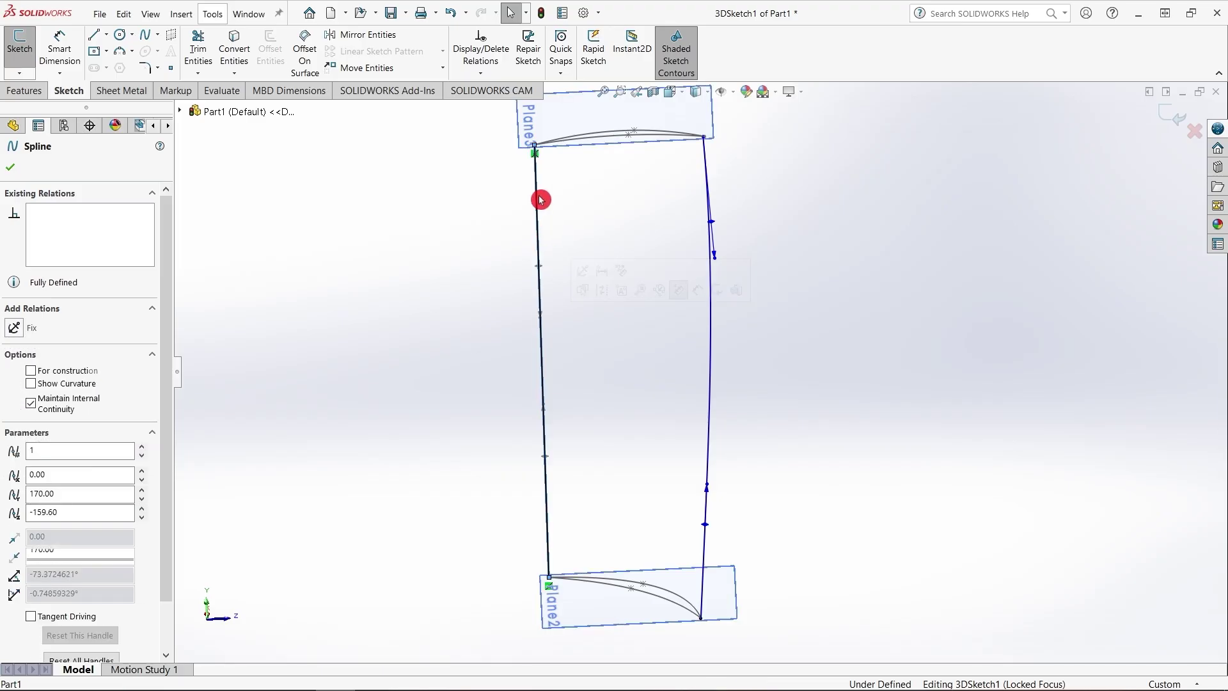
left_click_drag(540, 270, 529, 267)
left_click_drag(540, 481, 538, 469)
left_click(705, 370)
mouse_move(704, 370)
middle_mouse_down()
mouse_move(663, 374)
mouse_move(878, 203)
middle_mouse_up()
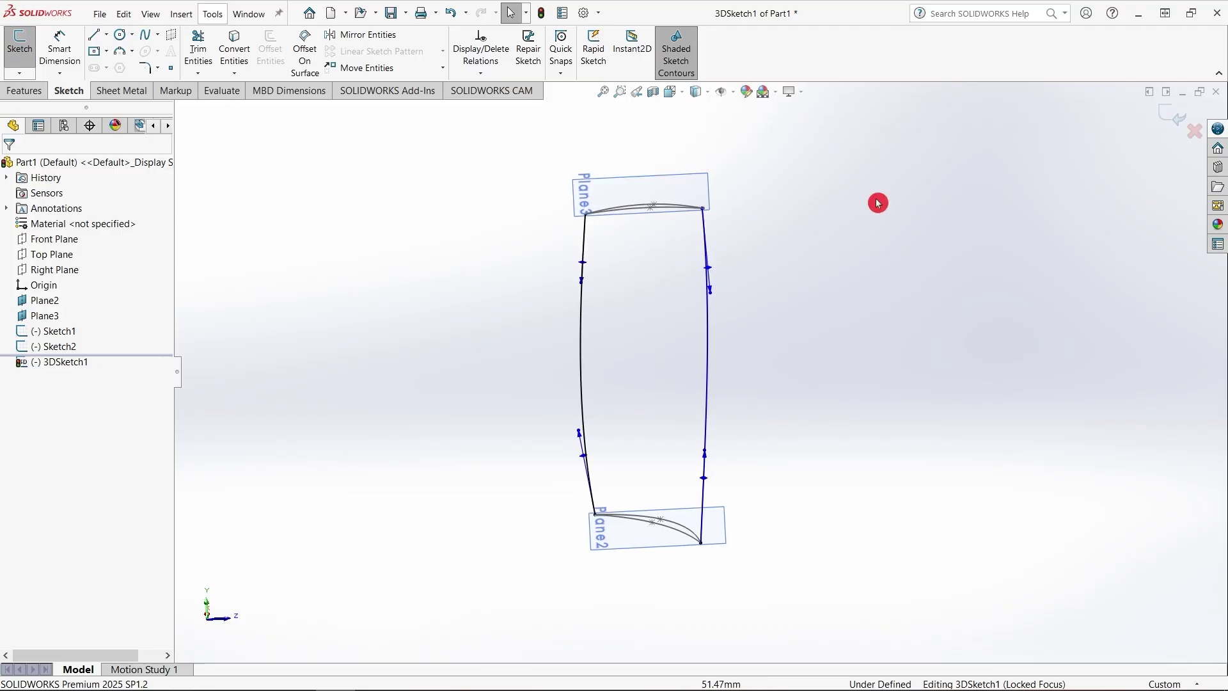
left_click(1152, 112)
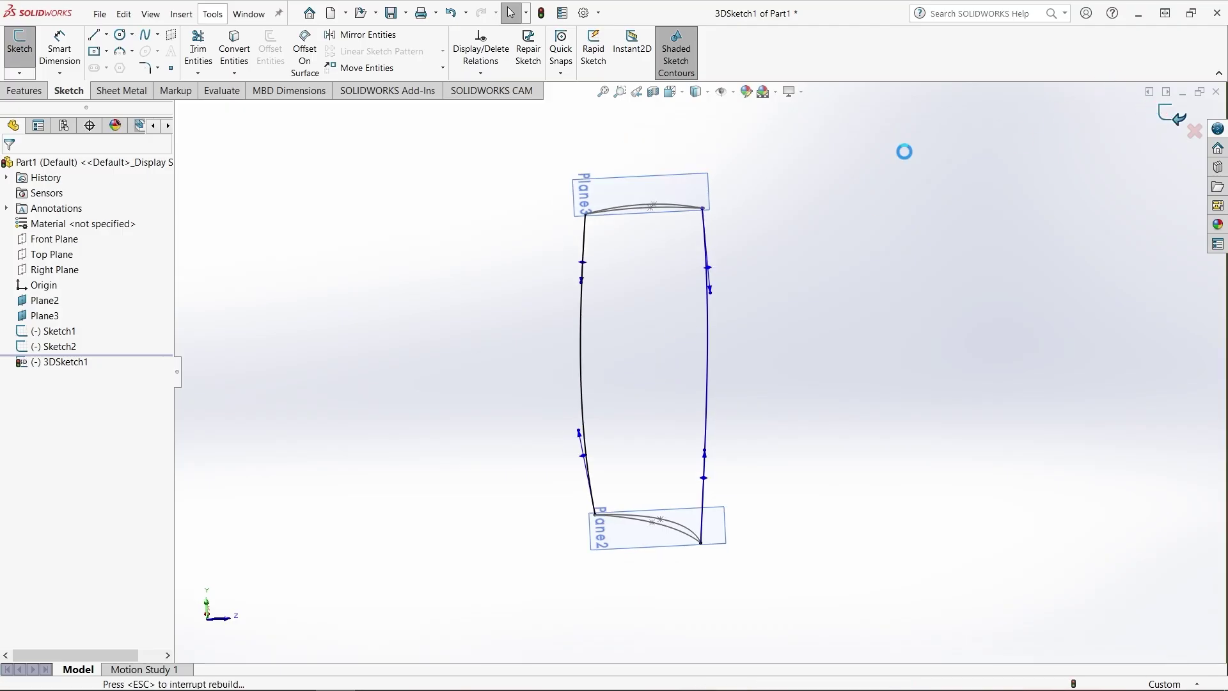
Start a boss/base Loft with the two crescent sketches, Sketch1 and Sketch2, as its profiles
left_click(24, 85)
left_click(135, 51)
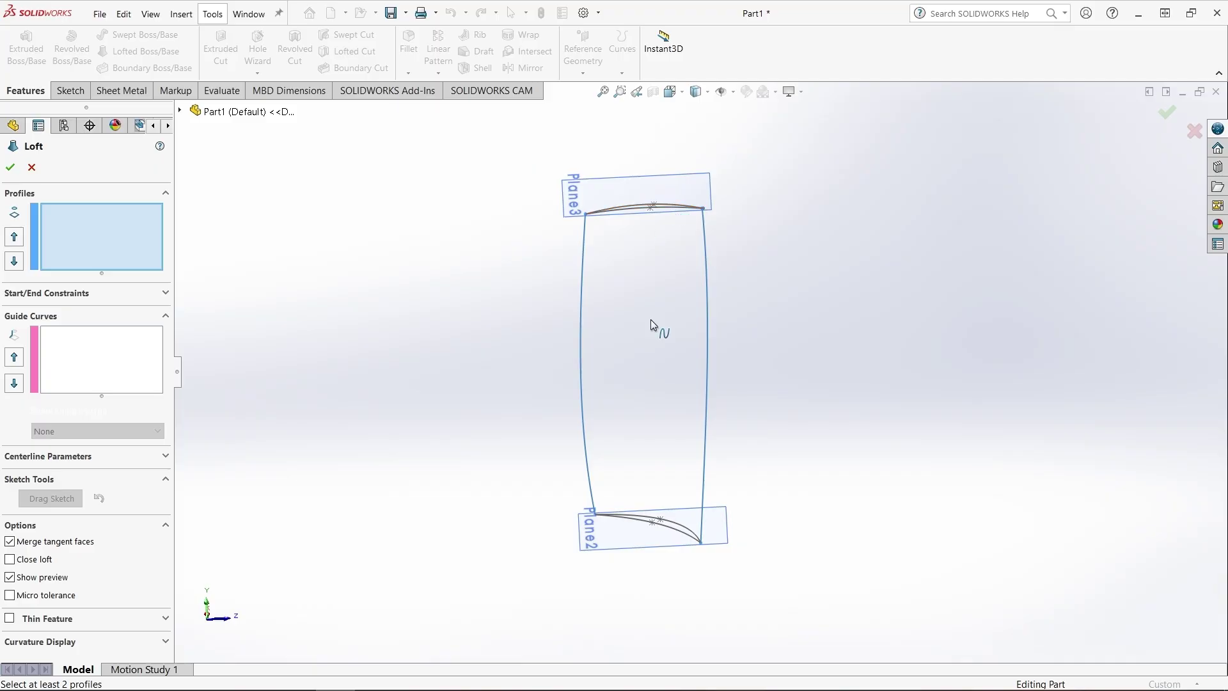
left_click(660, 530)
left_click(664, 529)
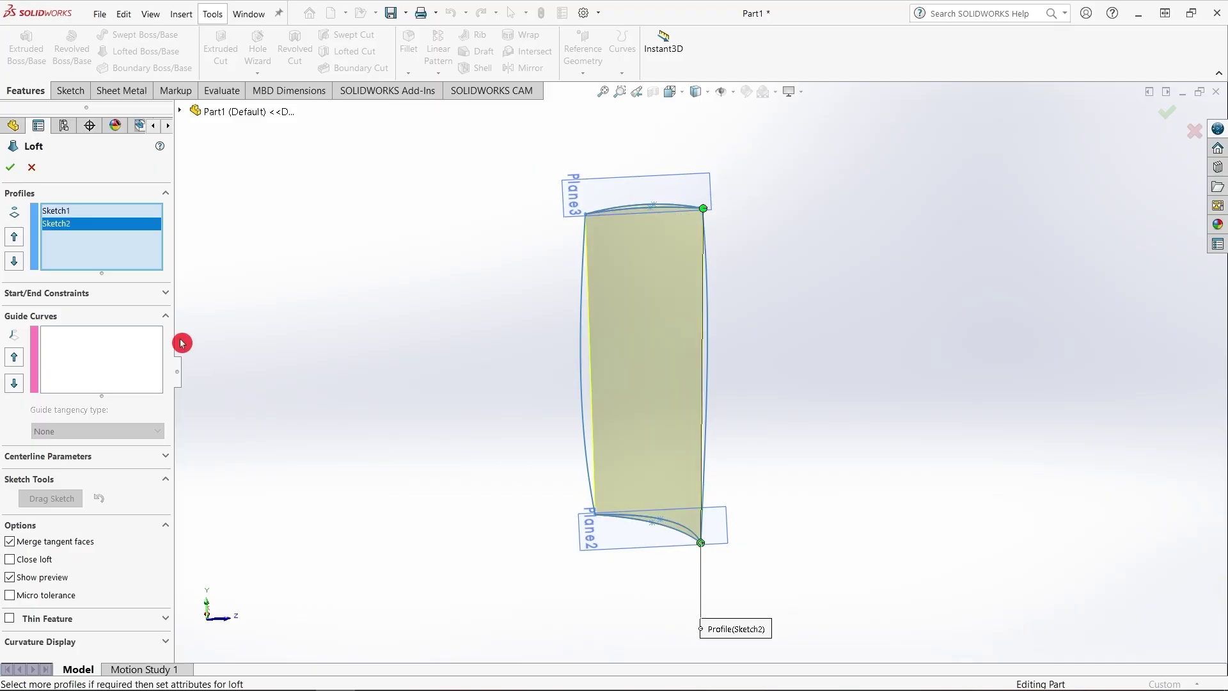
Add the two bowed 3D sketch splines as separate open-group guide curves and create the loft
left_click(121, 362)
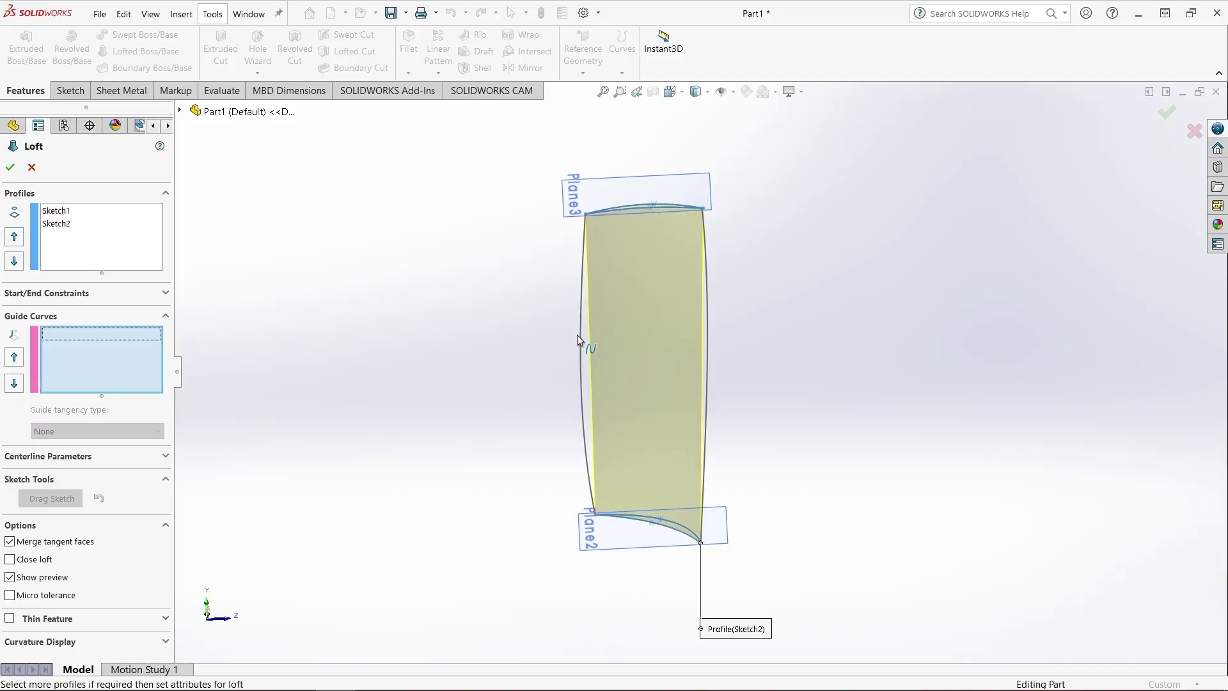
left_click(685, 348)
left_click(708, 349)
left_click(746, 287)
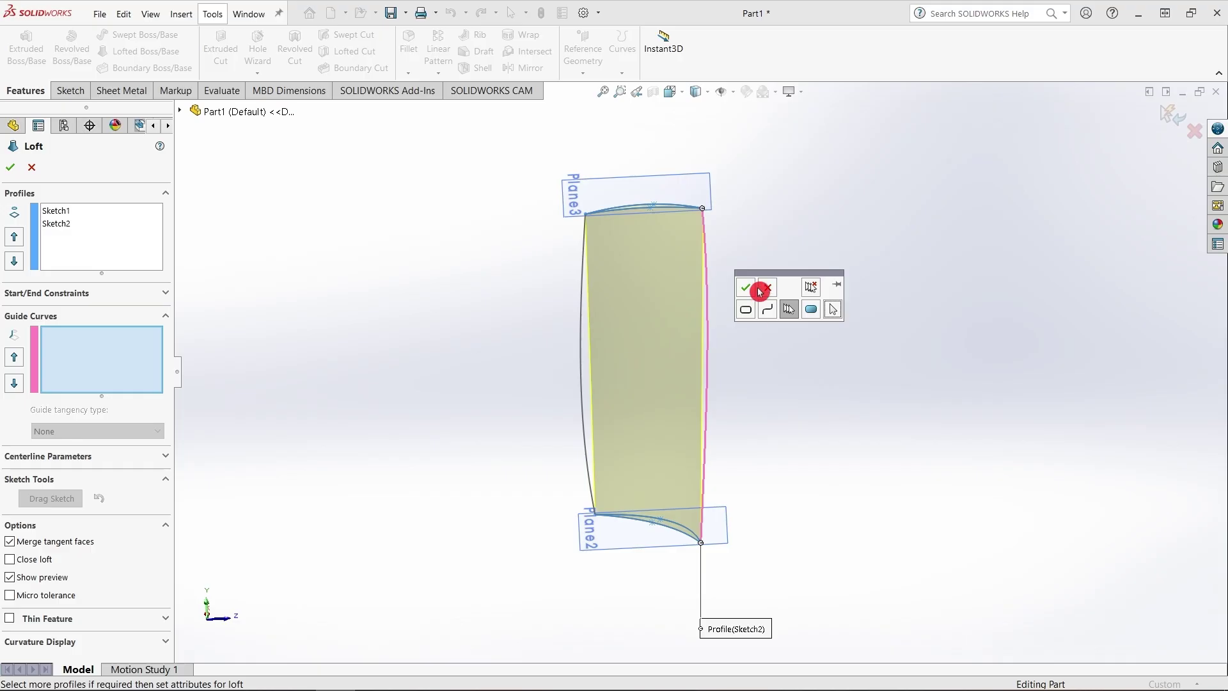
left_click(580, 321)
left_click(615, 263)
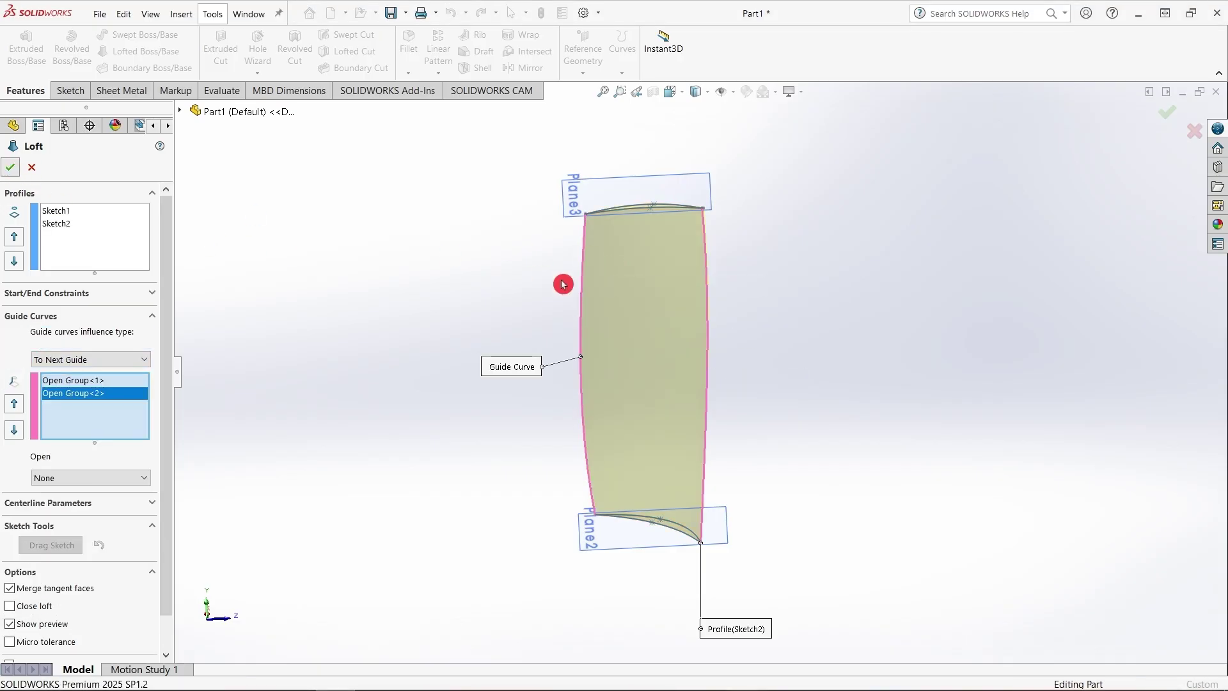
key("Return")
Hide the reference planes Plane3 and Plane2 at the two ends of the lofted blade
right_click(700, 195)
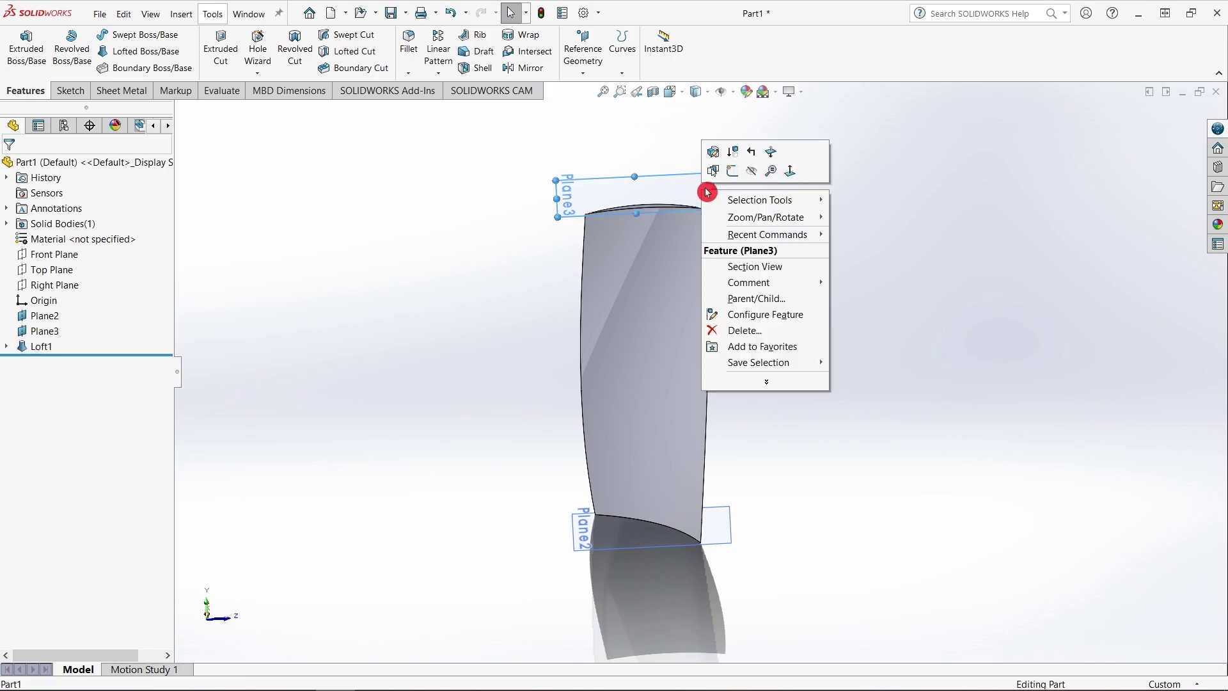
left_click(740, 175)
right_click(673, 541)
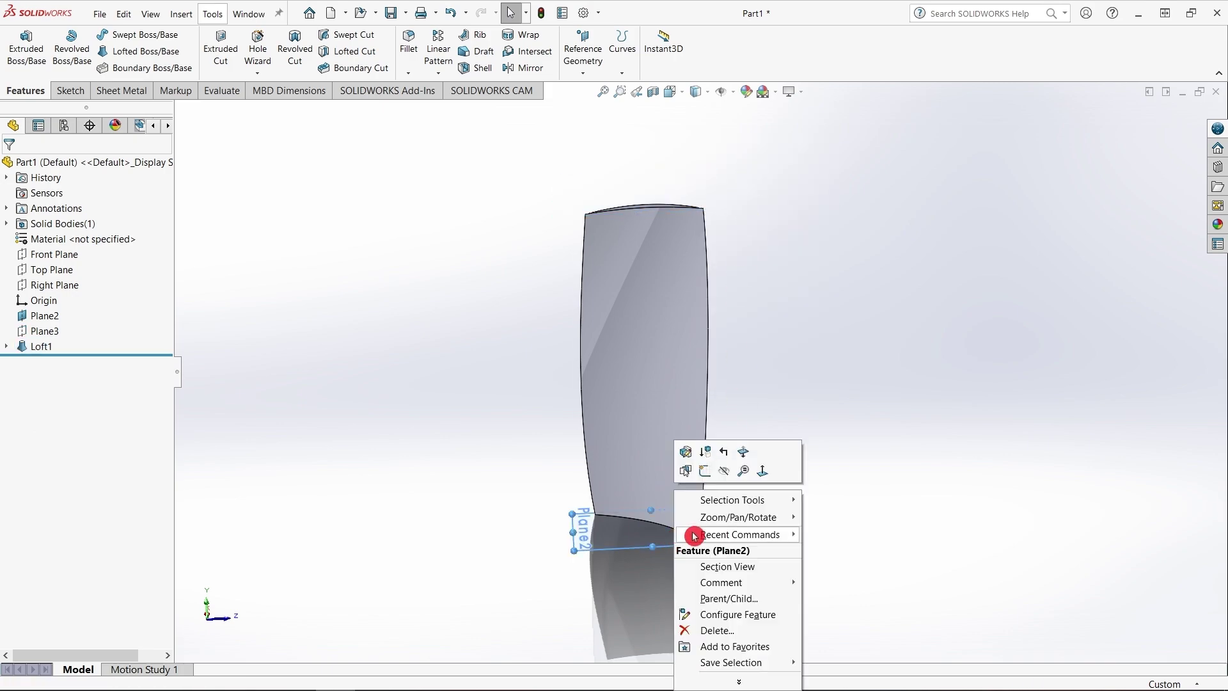
left_click(730, 473)
mouse_move(708, 375)
middle_mouse_down()
mouse_move(650, 351)
mouse_move(620, 398)
mouse_move(616, 441)
mouse_move(732, 342)
mouse_move(839, 348)
mouse_move(921, 414)
mouse_move(844, 437)
middle_mouse_up()
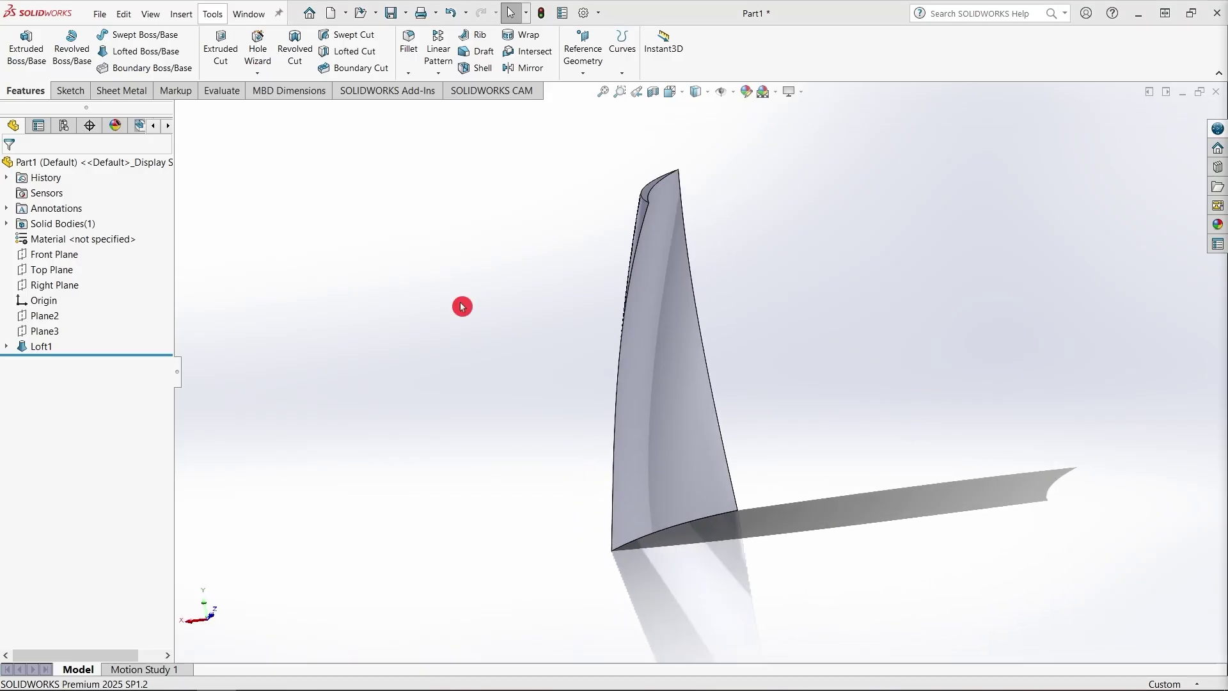
Start a sketch on the Right Plane and draw a horizontal line 166 mm long from the origin toward the area beneath the blade
left_click(58, 298)
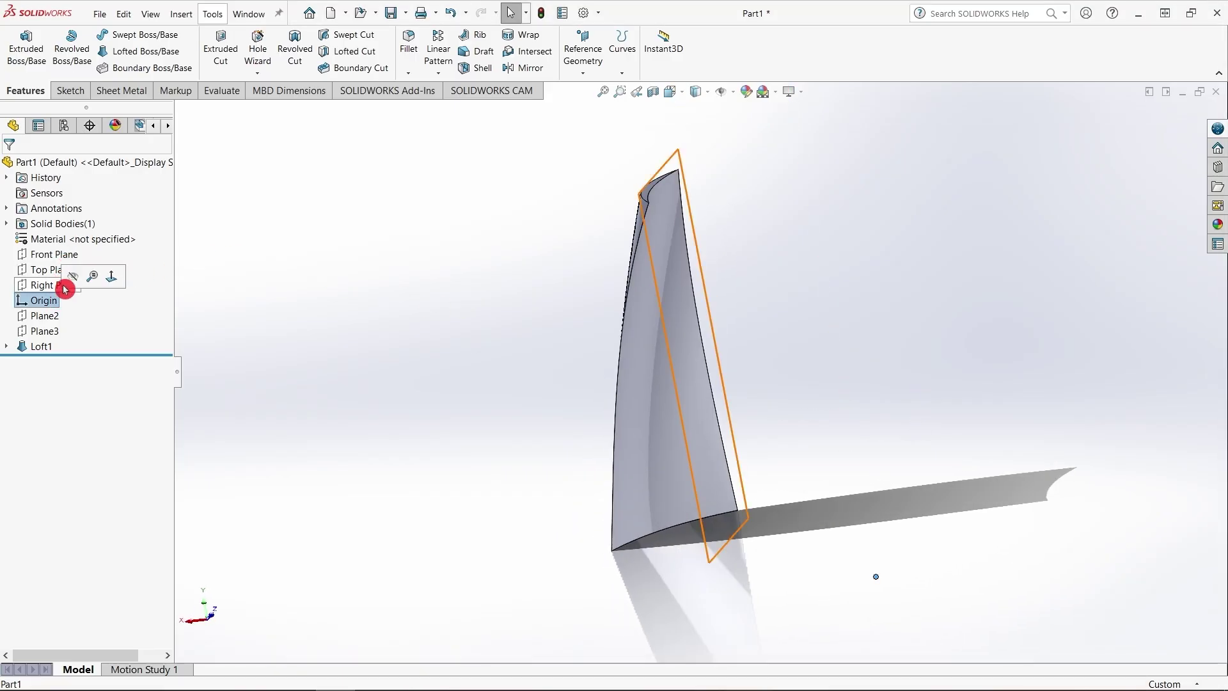
left_click(59, 285)
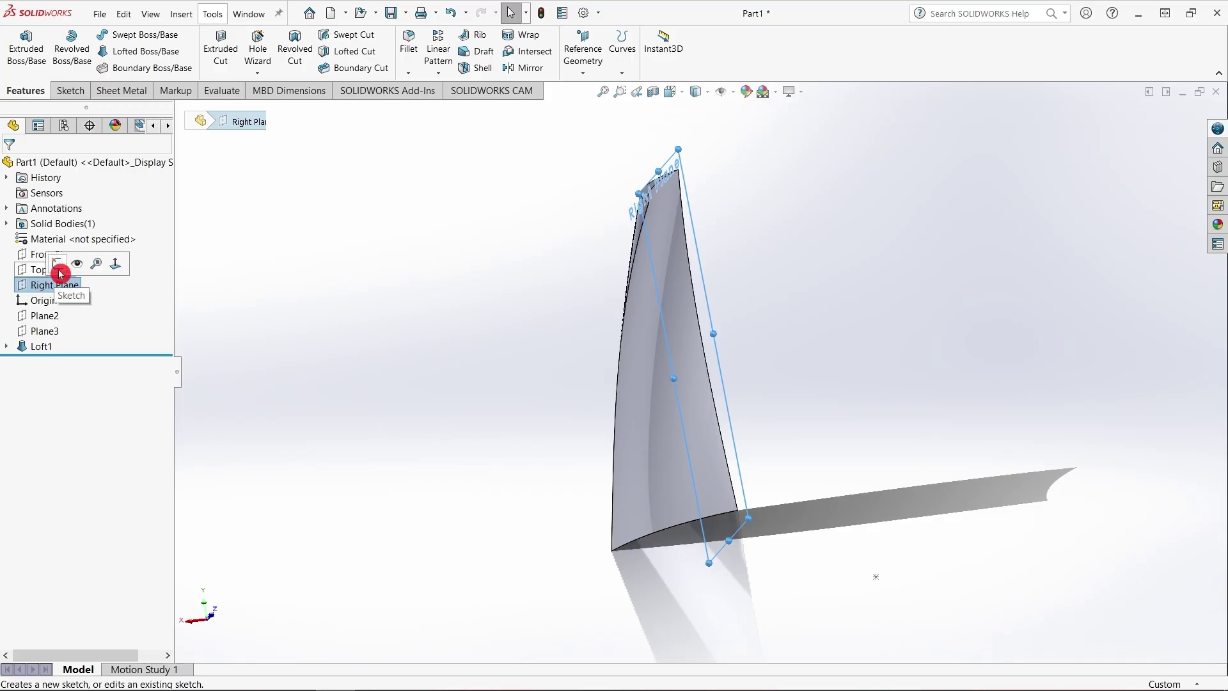
left_click(58, 271)
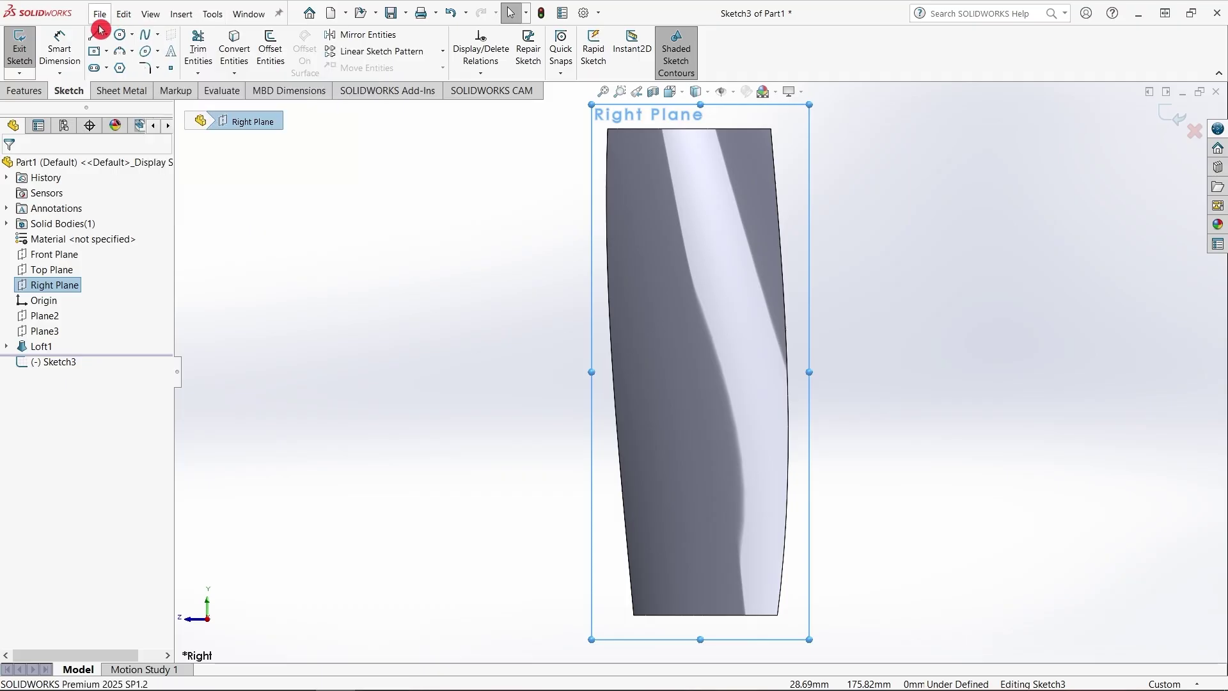
left_click(99, 37)
scroll(650, 617, "down", 3)
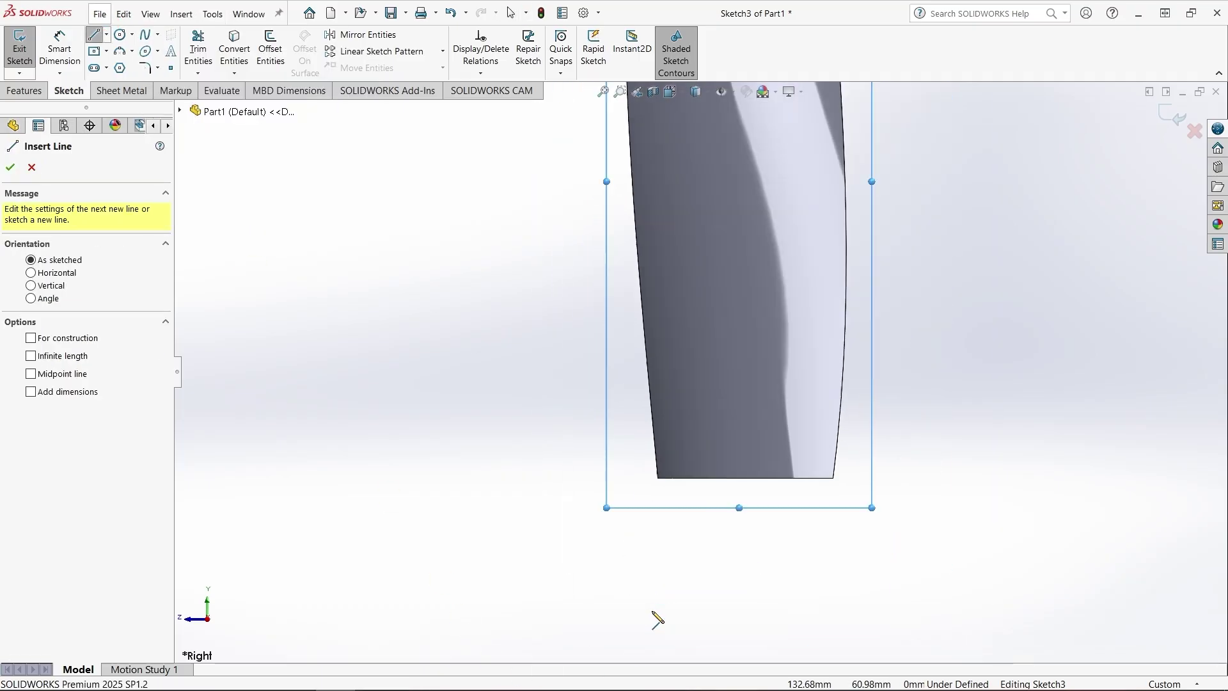
scroll(665, 598, "up", 5)
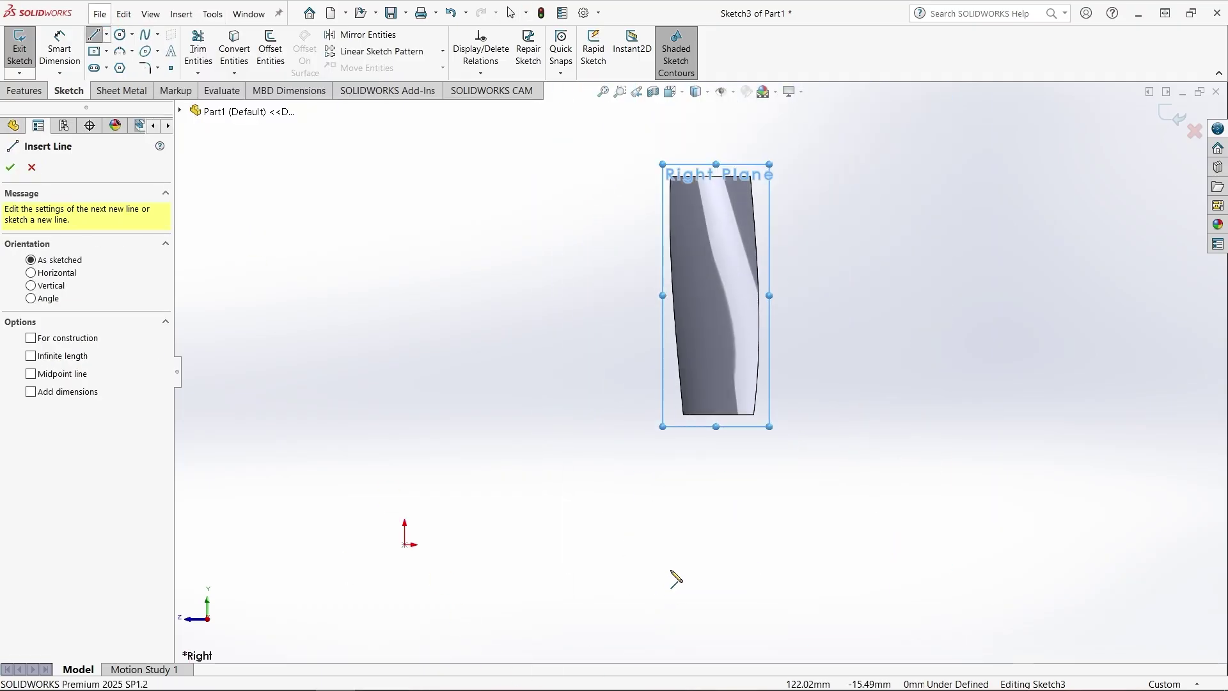
left_click(405, 546)
left_click(605, 536)
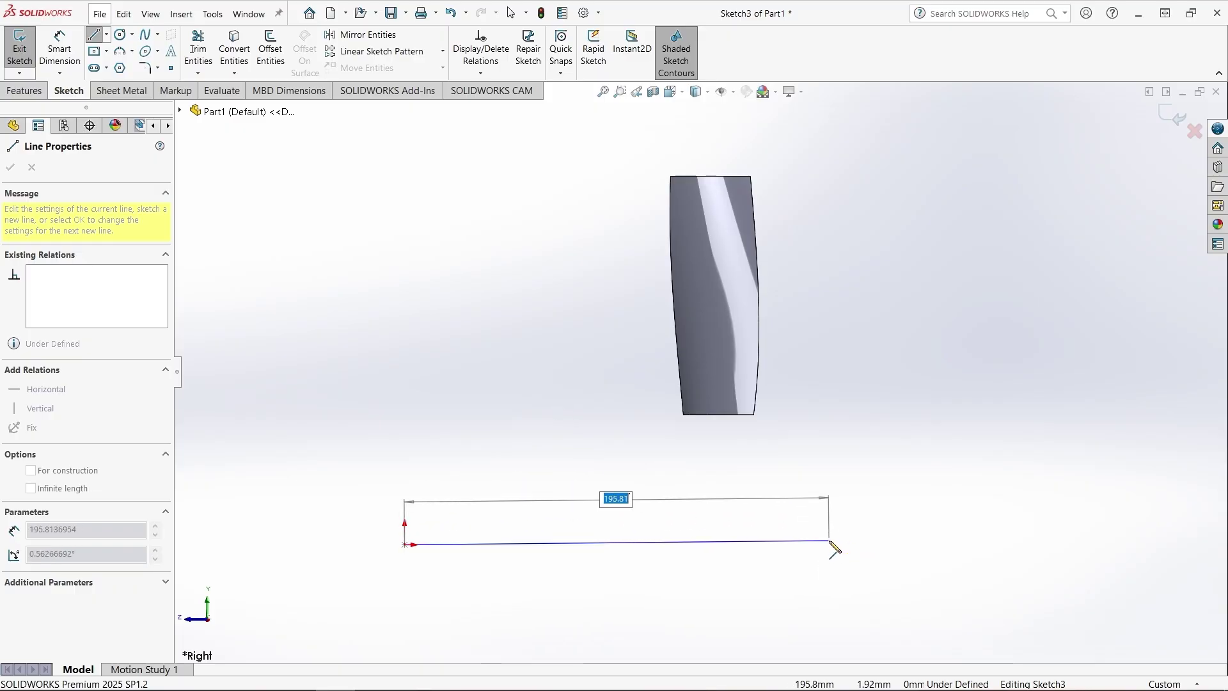
type("166")
key("Return")
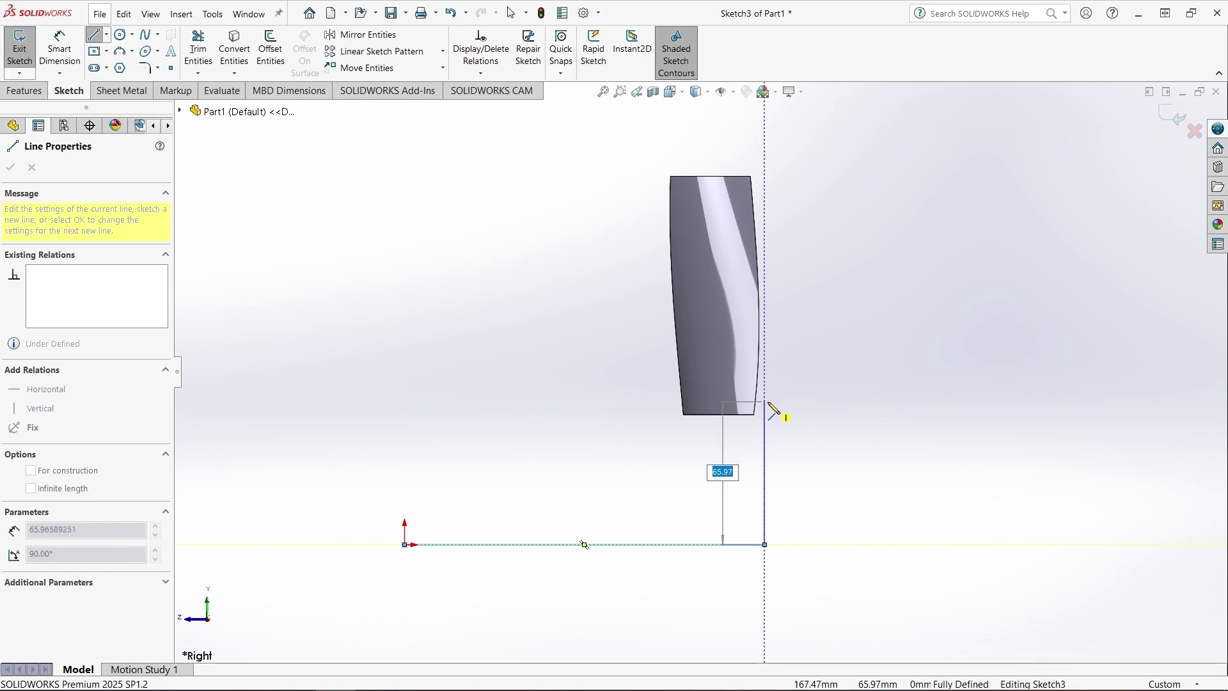
Continue with a 63.2 mm vertical line upward and a 37 mm horizontal line back, then close the profile with a sloped line to the origin
type("63.2")
key("Return")
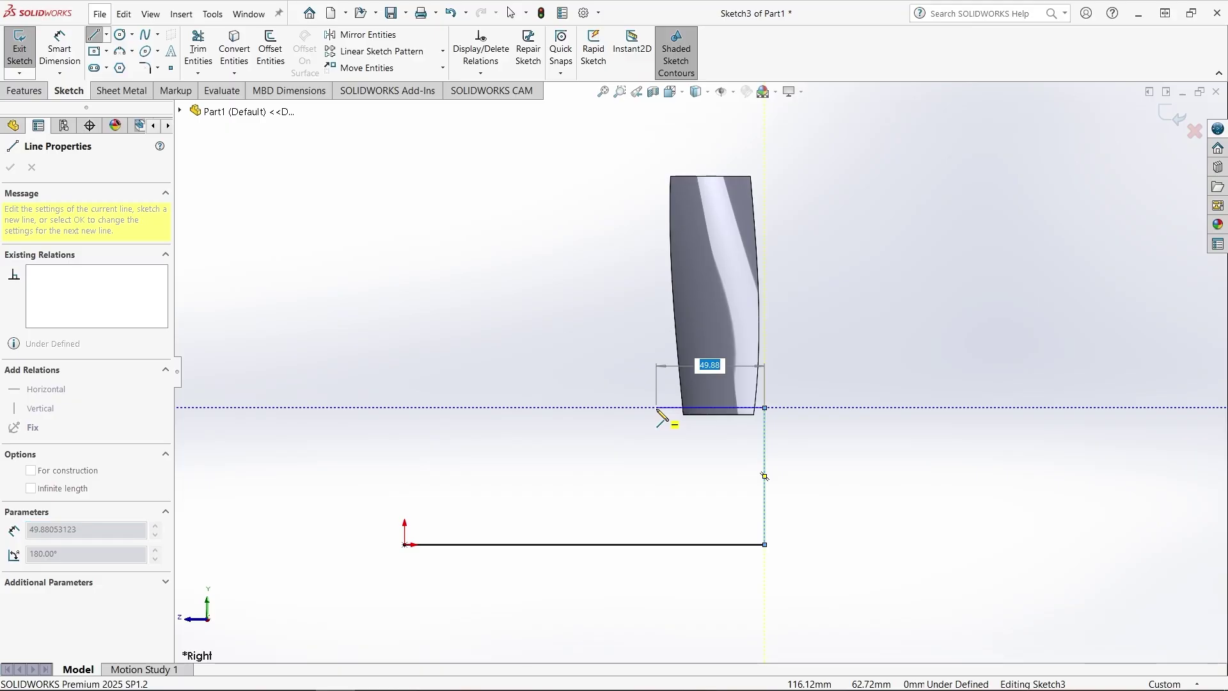
type("37")
key("Return")
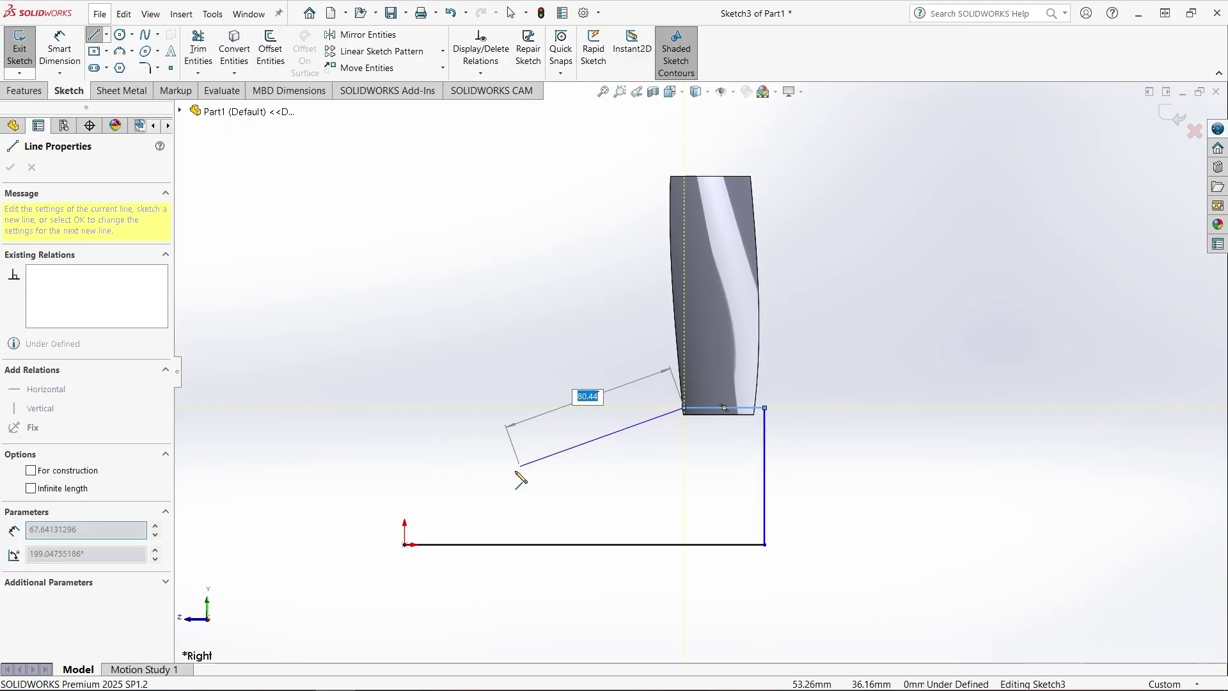
left_click(405, 545)
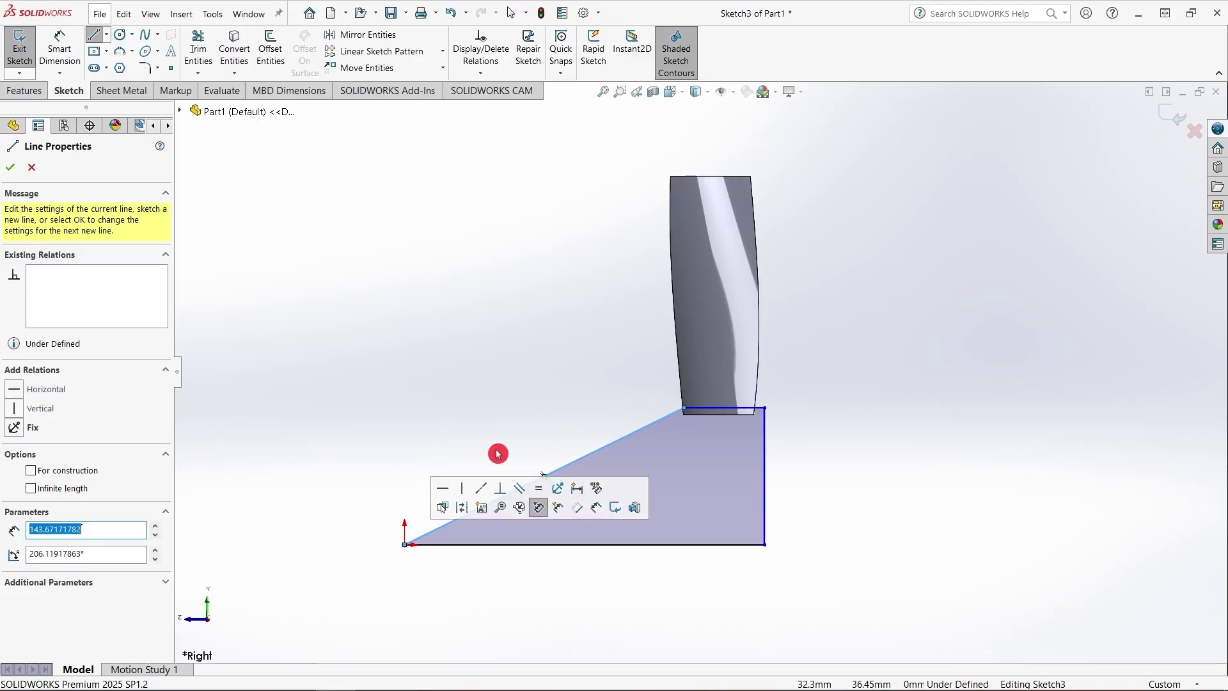
left_click(13, 171)
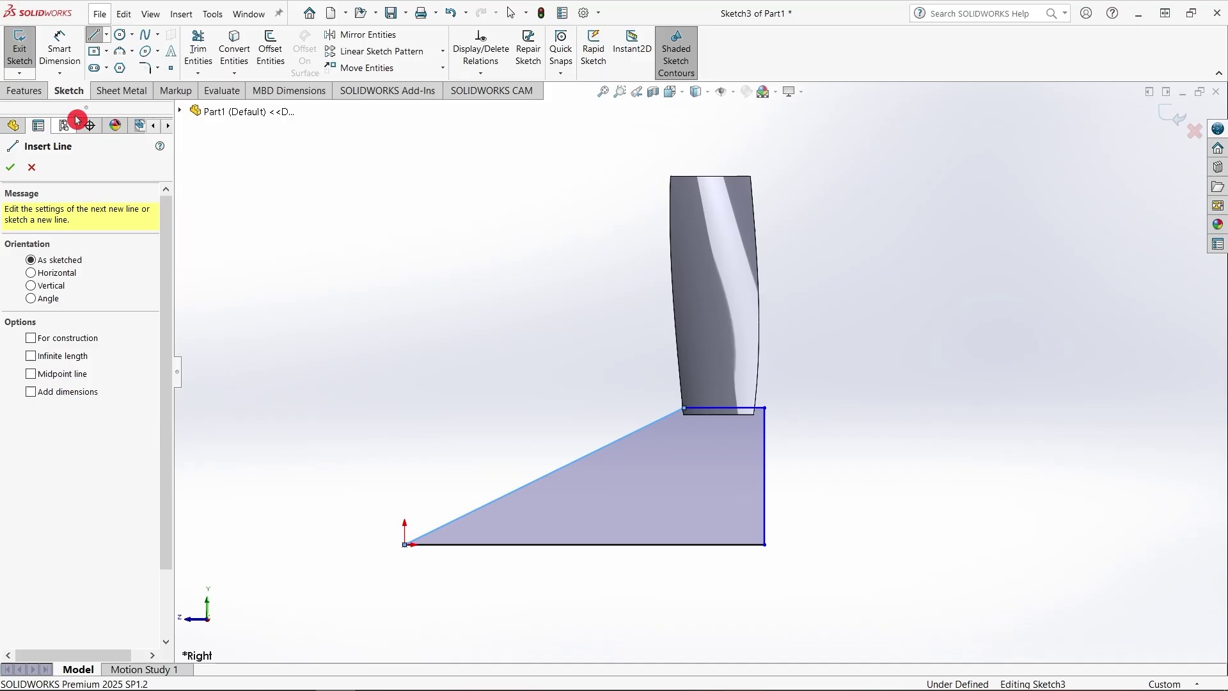
Round the profile corner between the sloped line and the short upper horizontal line with a 30 mm sketch fillet
left_click(145, 73)
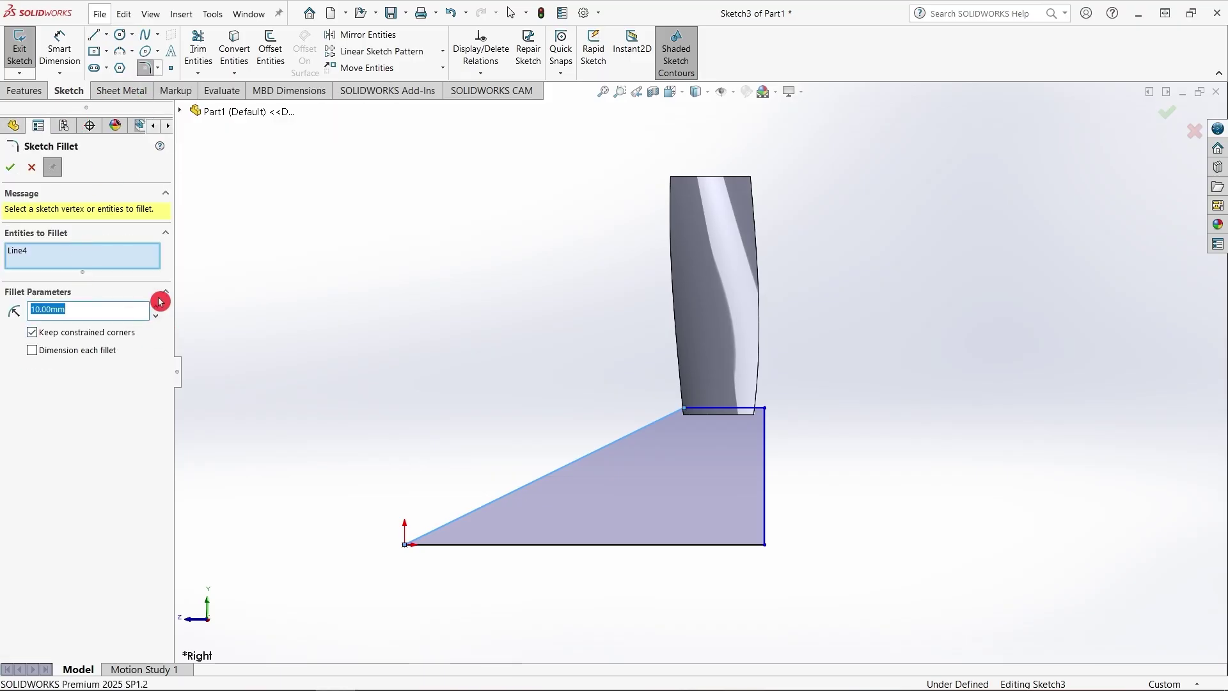
scroll(697, 425, "down", 3)
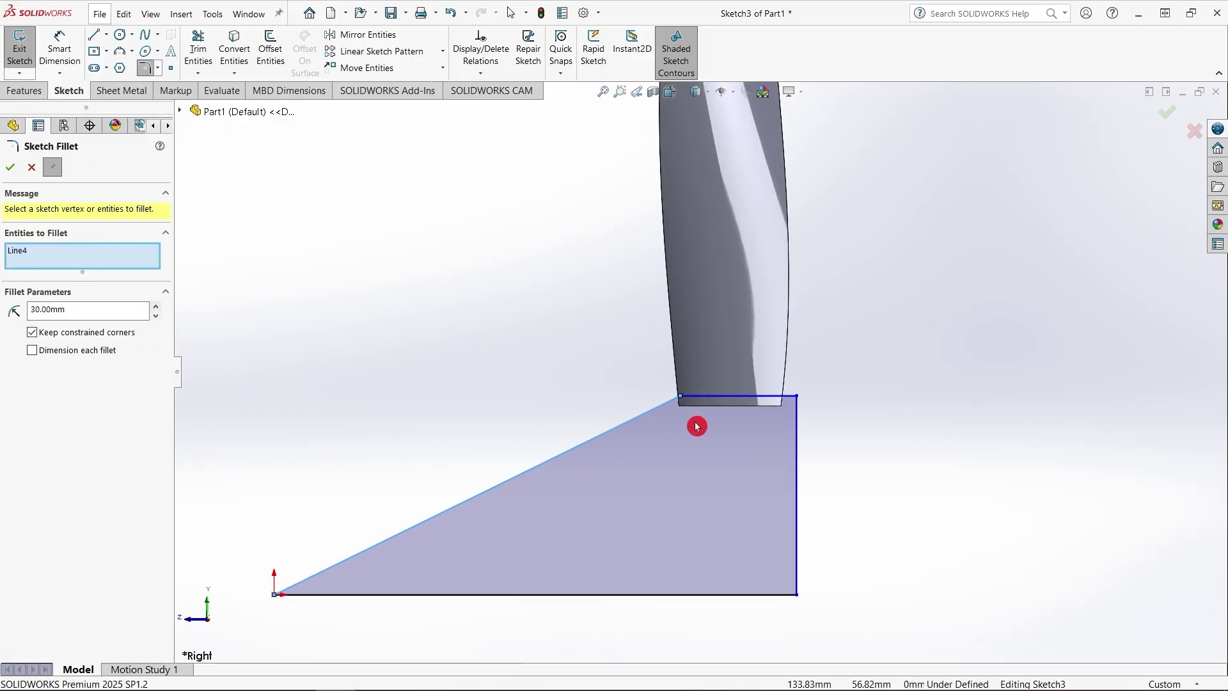
left_click(681, 397)
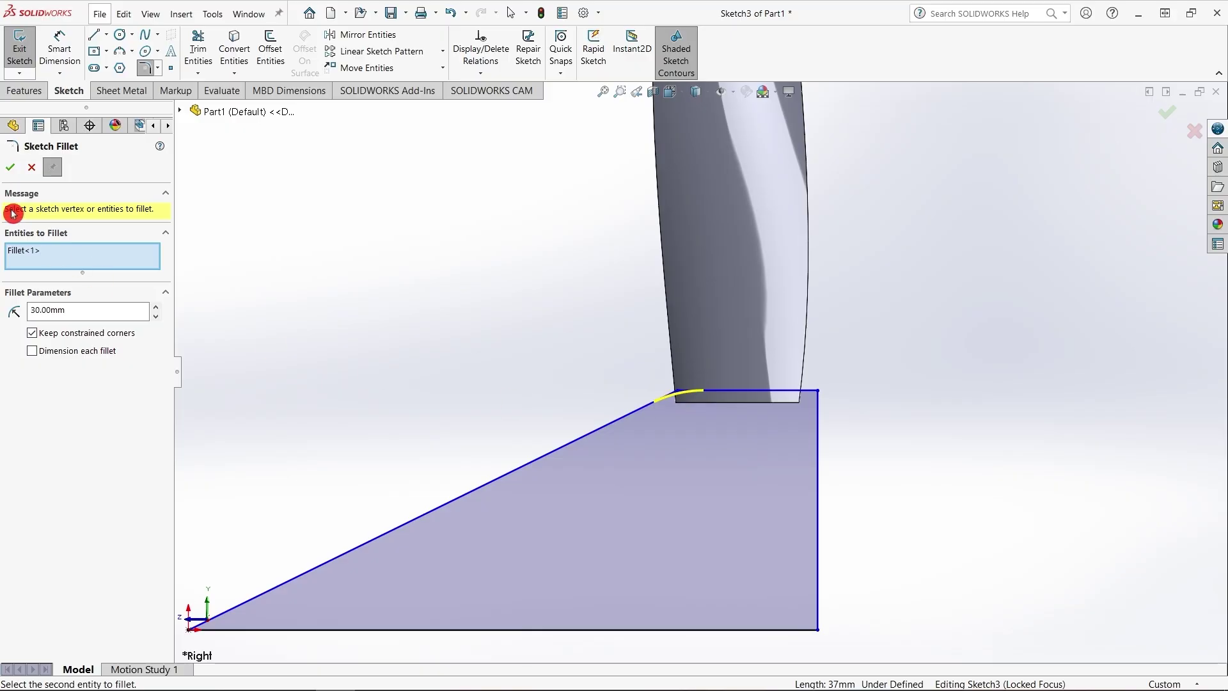
left_click(9, 170)
scroll(554, 334, "up", 2)
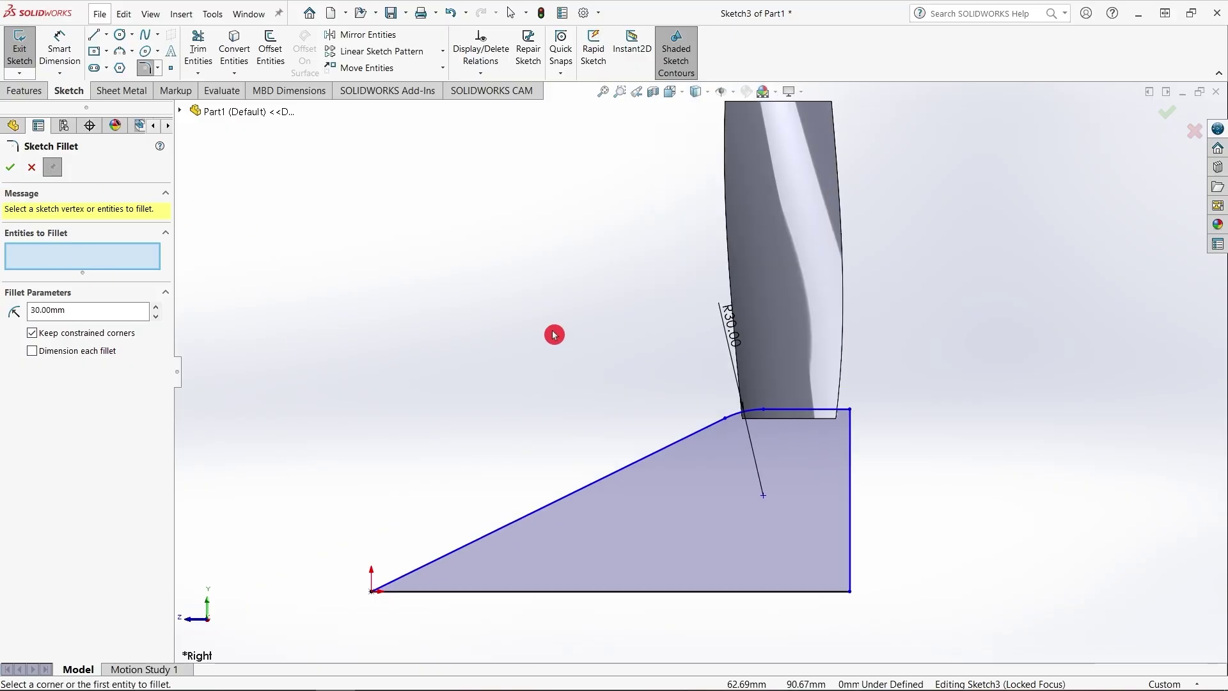
left_click(26, 171)
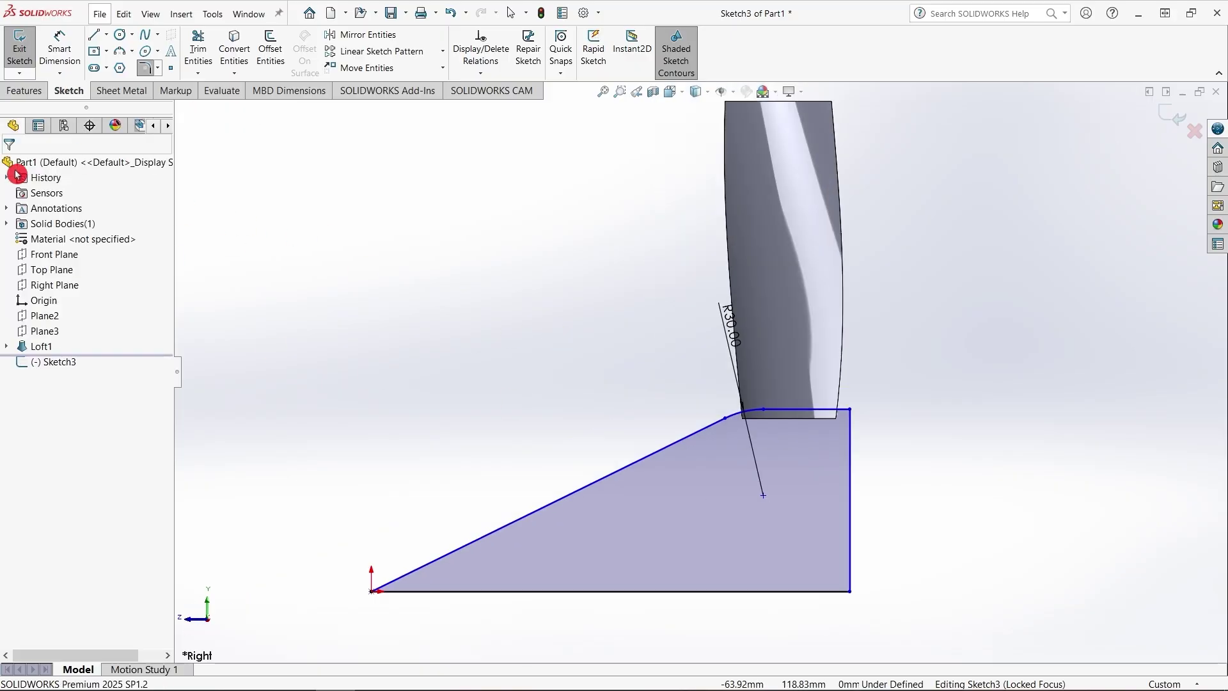
Revolve the closed profile 360 degrees about its 166 mm base line, merging the result
left_click(42, 94)
left_click(72, 48)
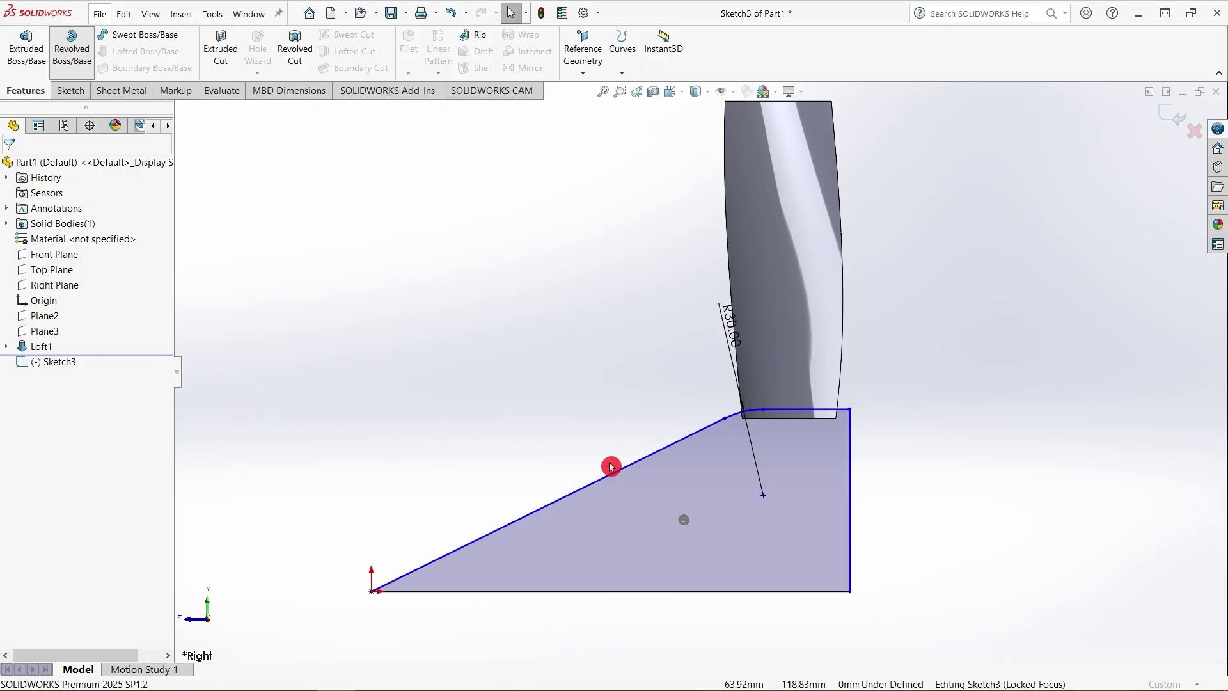
left_click(660, 595)
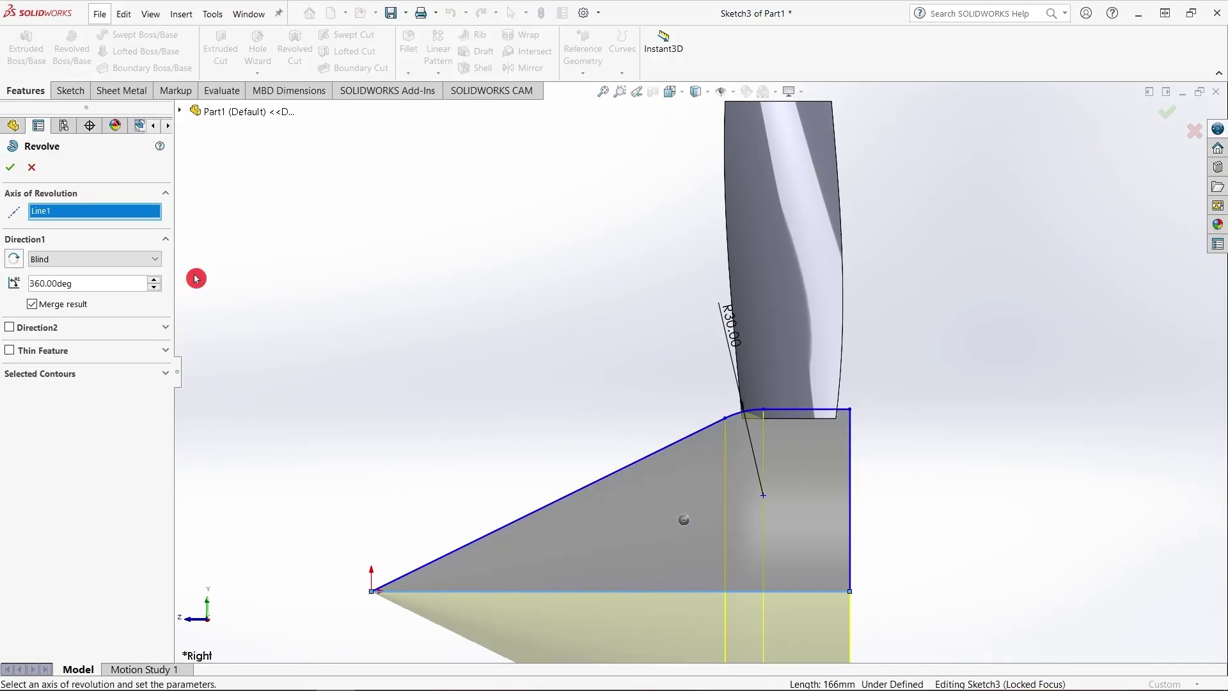
left_click(11, 173)
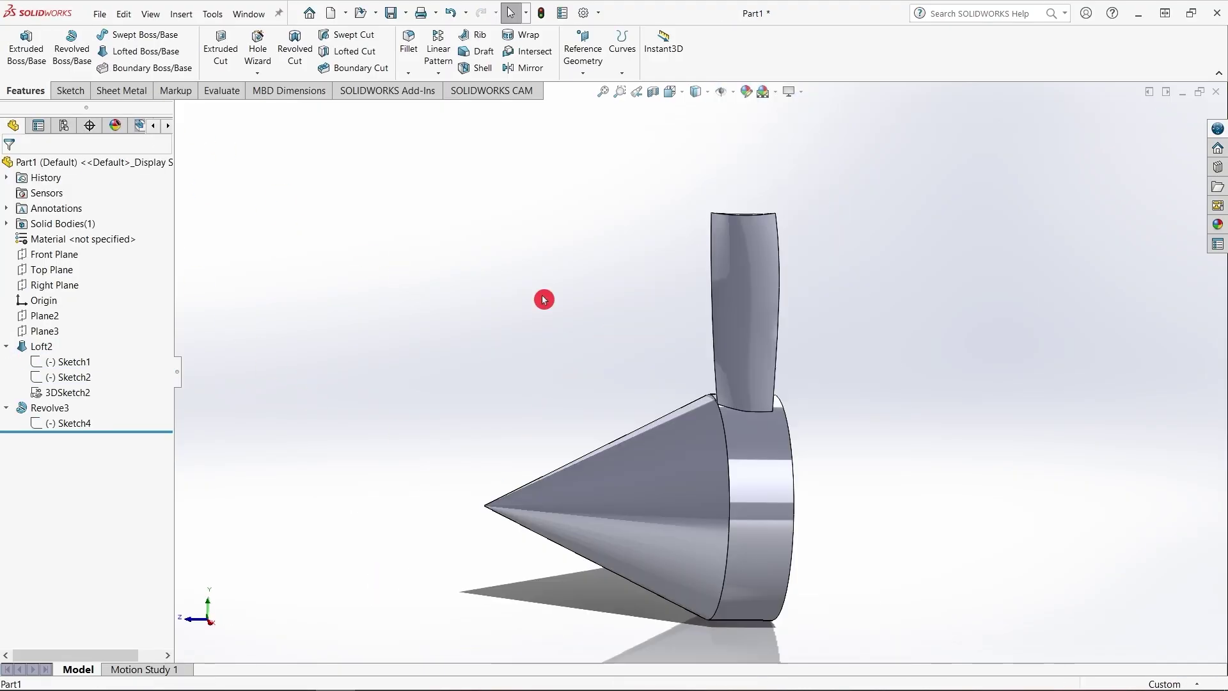
Create a reference axis through the revolved hub from its conical face
middle_click_drag(566, 294, 526, 353)
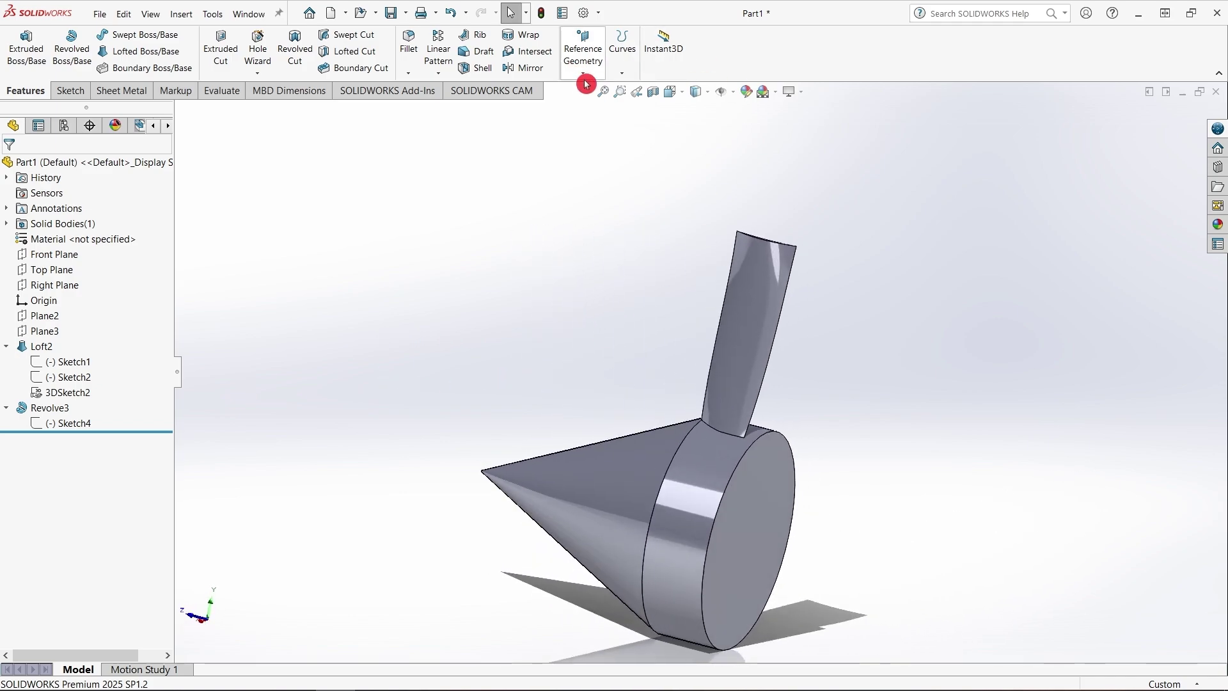
left_click(622, 72)
left_click(584, 73)
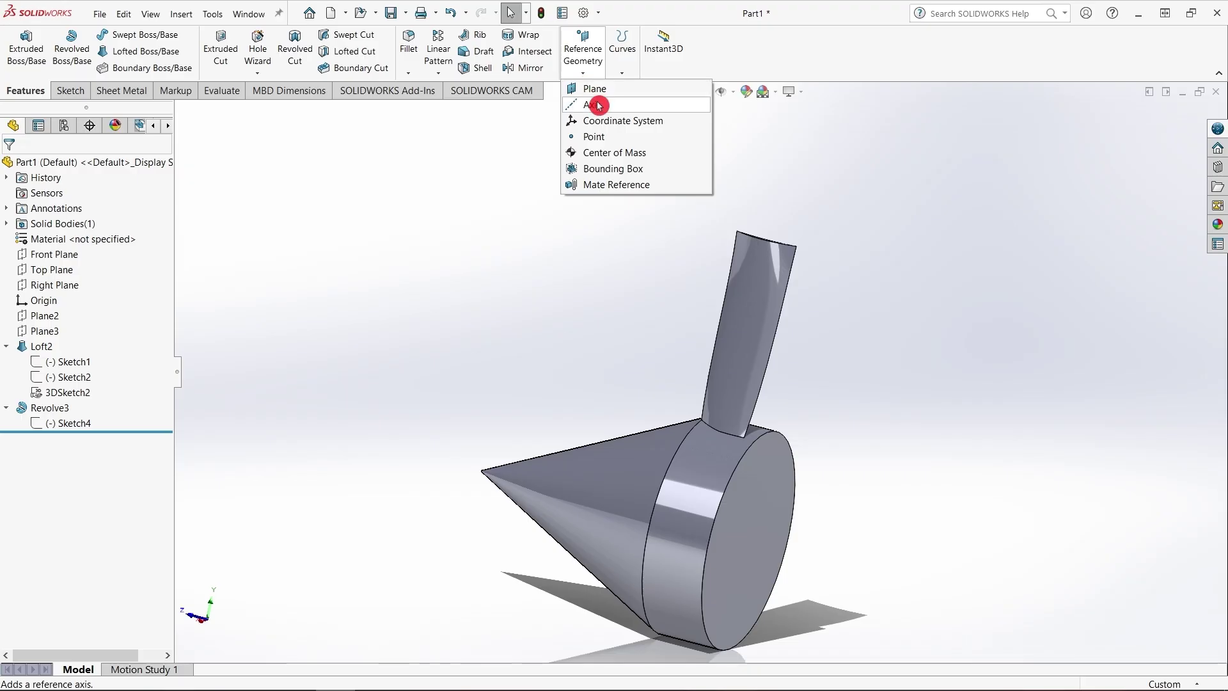
left_click(598, 106)
left_click(606, 531)
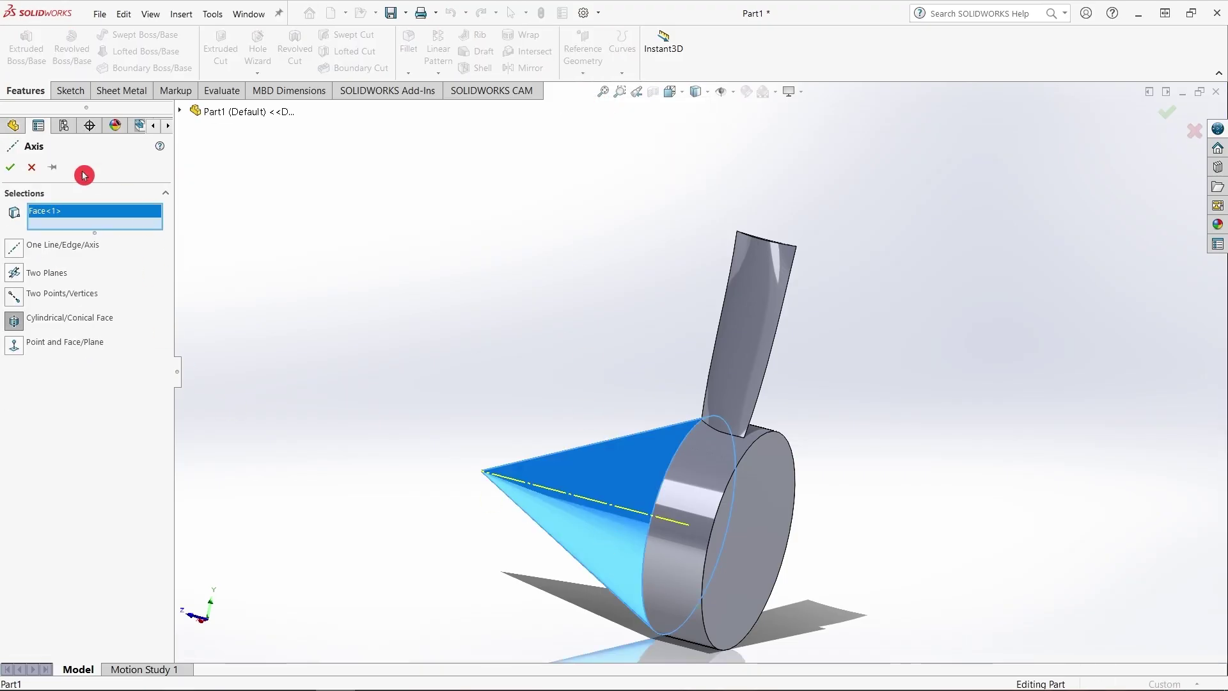
left_click(18, 170)
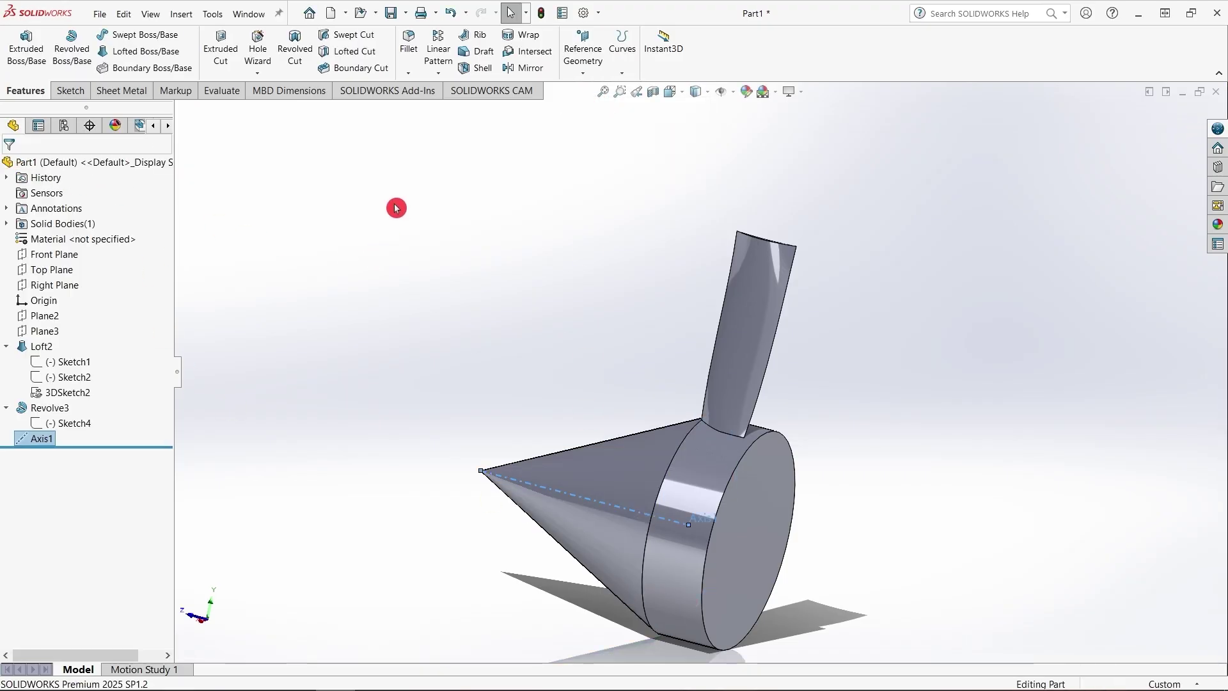
Circular-pattern the lofted blade around the new axis with 30 equally spaced instances over 360 degrees
left_click(444, 76)
left_click(455, 102)
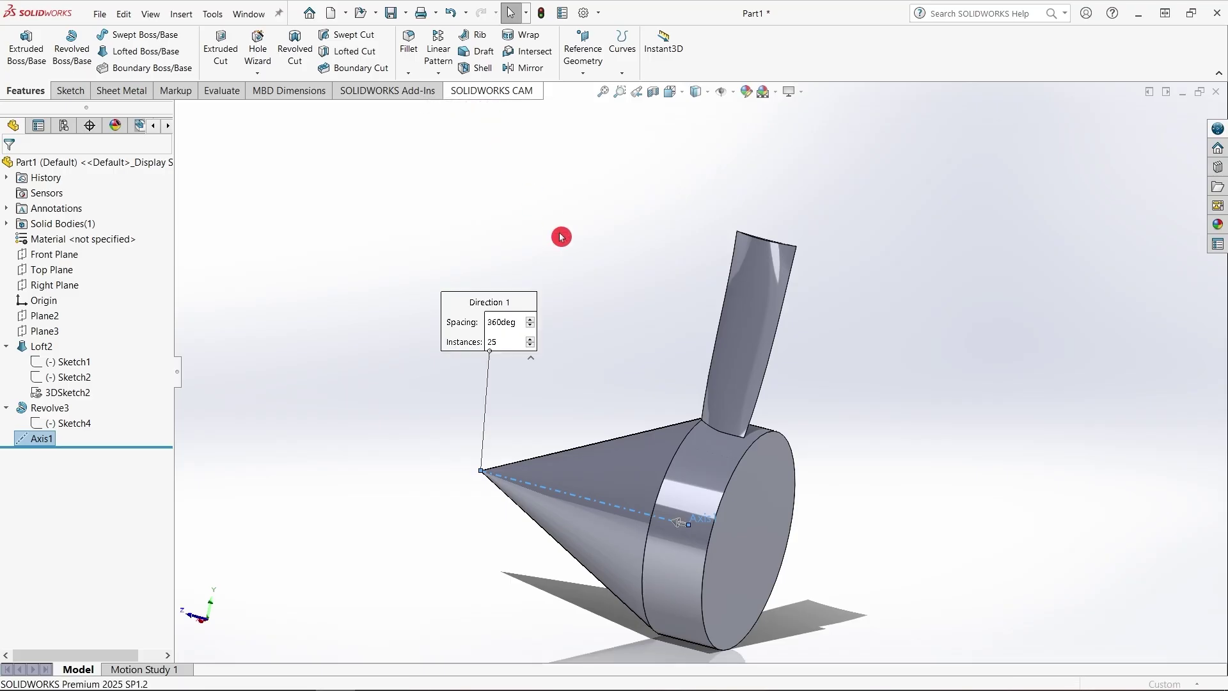
left_click(770, 302)
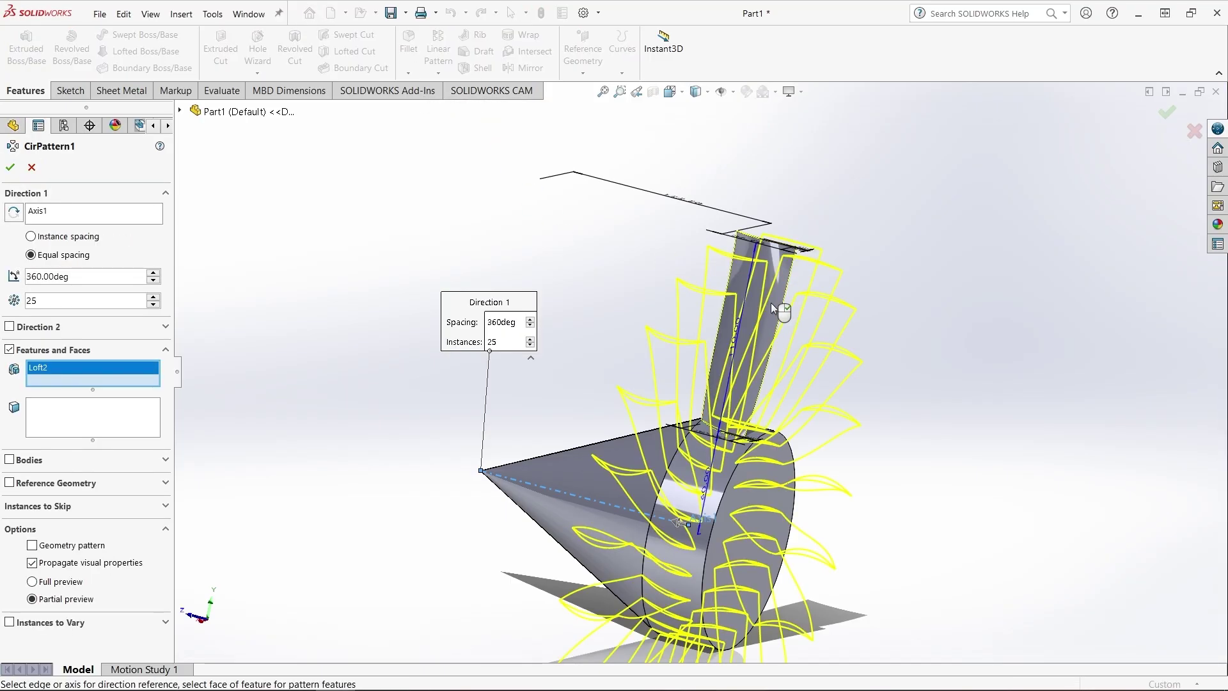
double_click(33, 306)
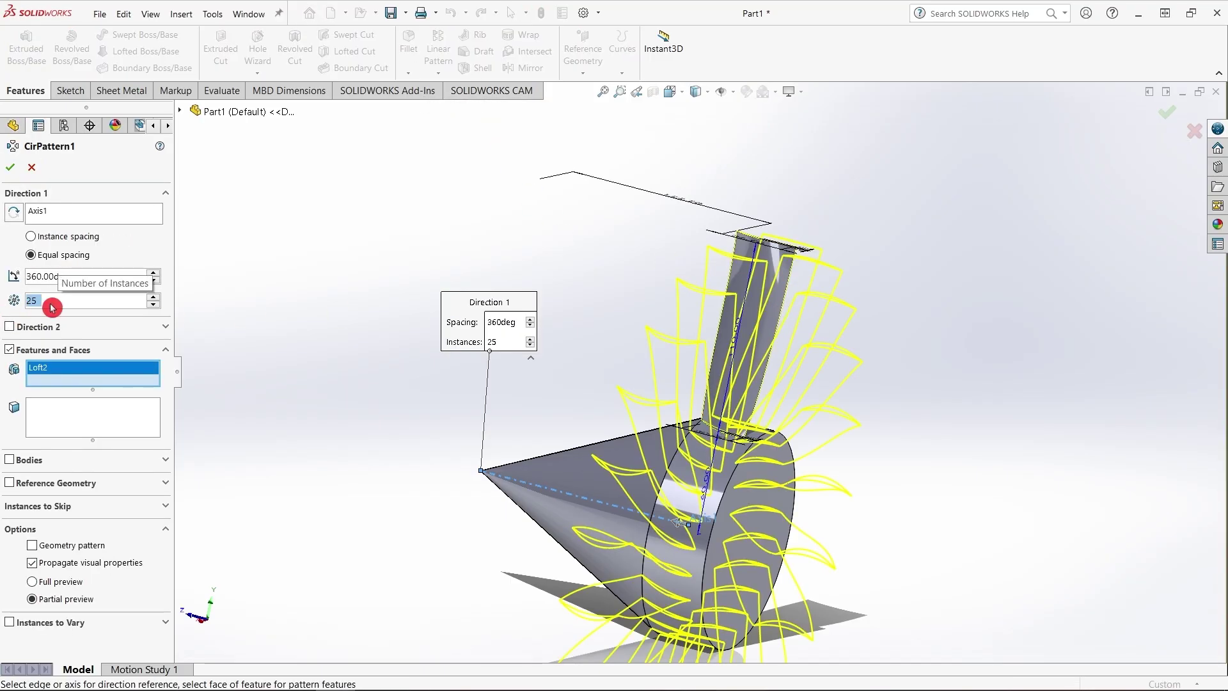
type("30")
double_click(54, 306)
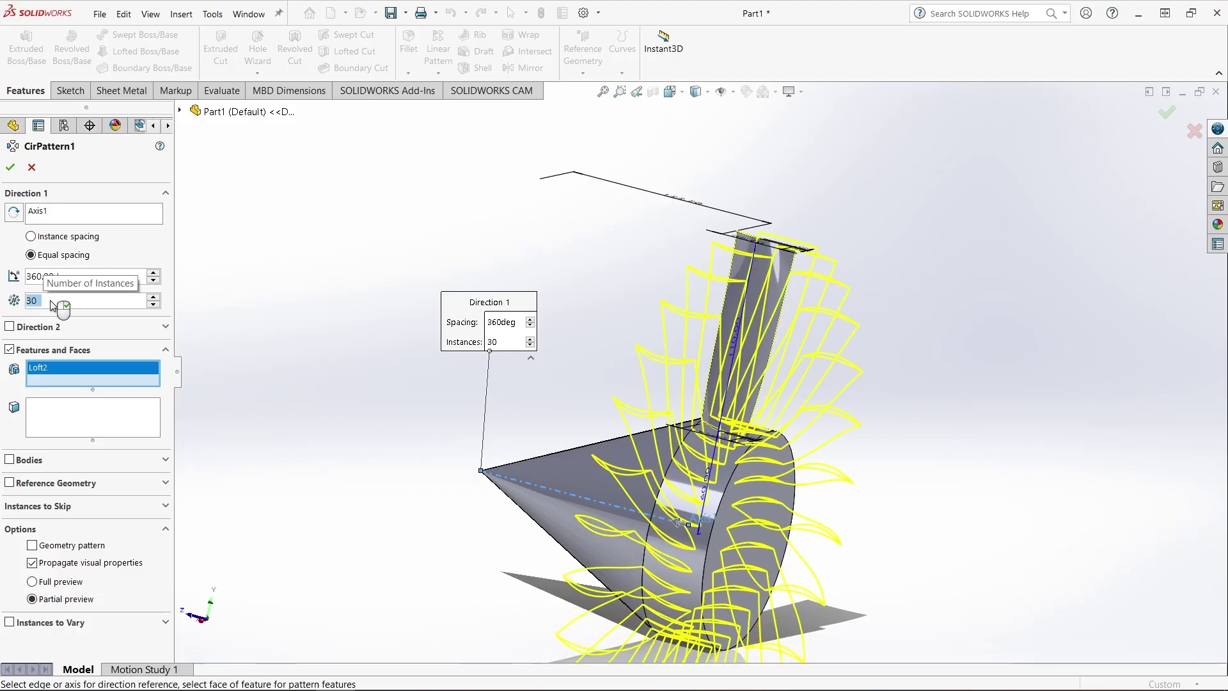
left_click(4, 172)
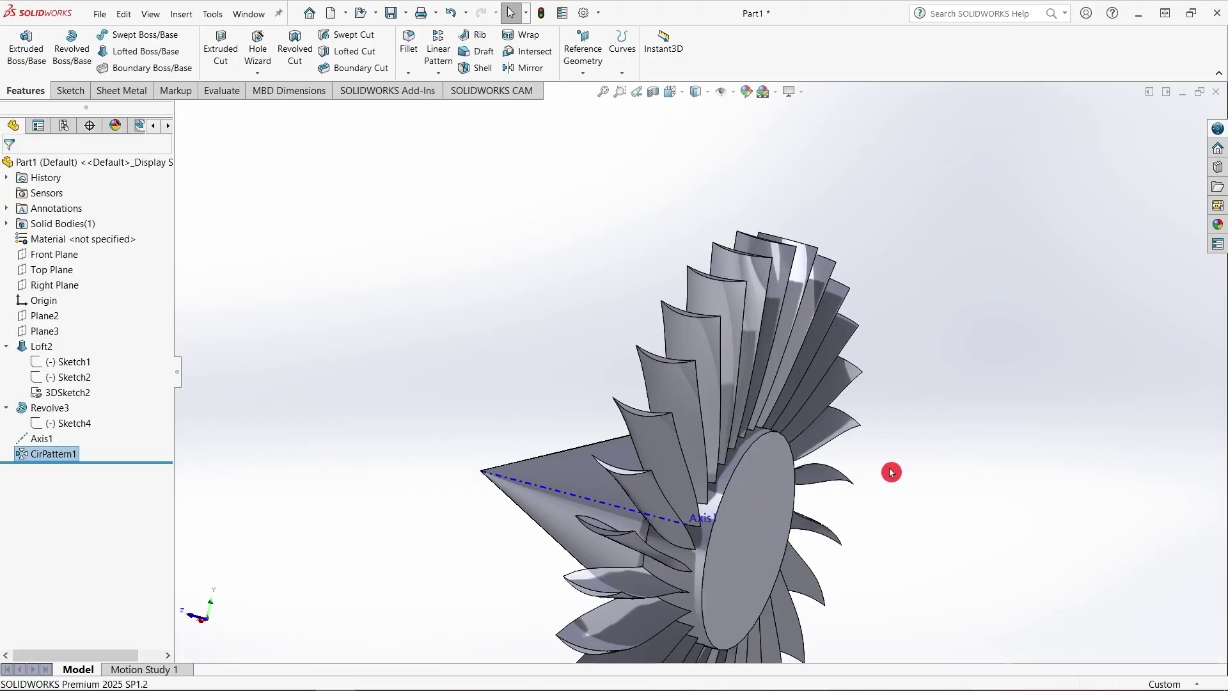
Hide the reference axis running through the hub
scroll(778, 458, "up", 2)
middle_click_drag(764, 470, 344, 448)
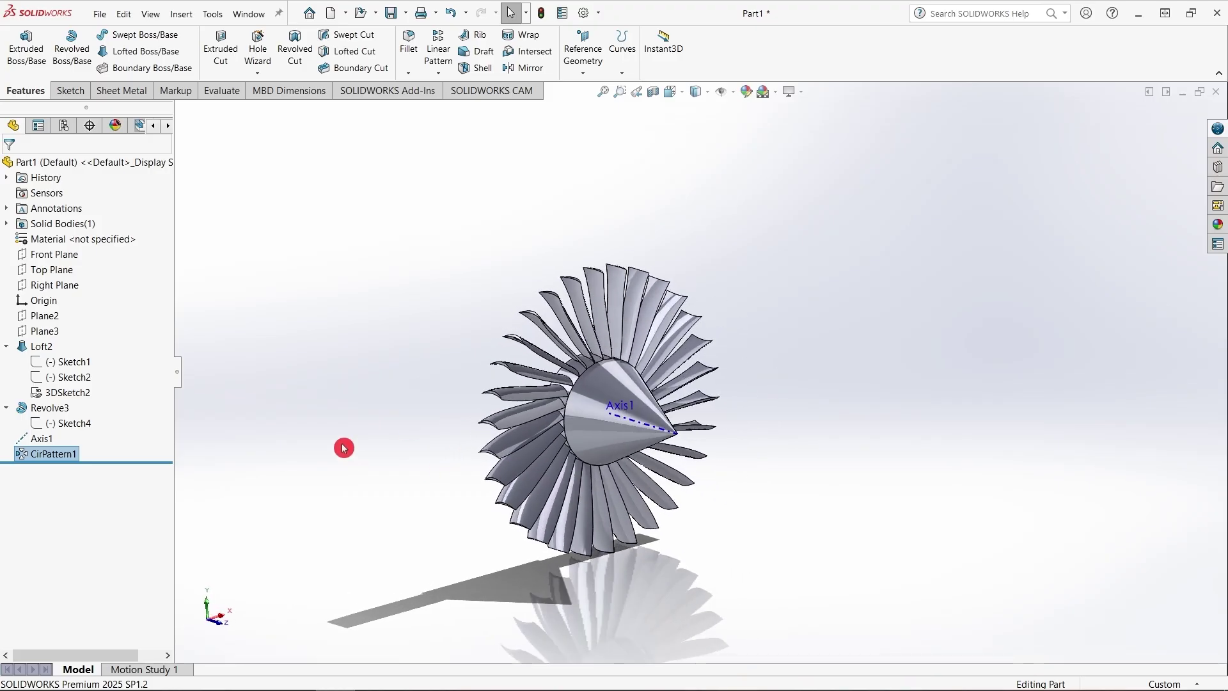
right_click(40, 442)
left_click(54, 414)
scroll(680, 351, "up", 3)
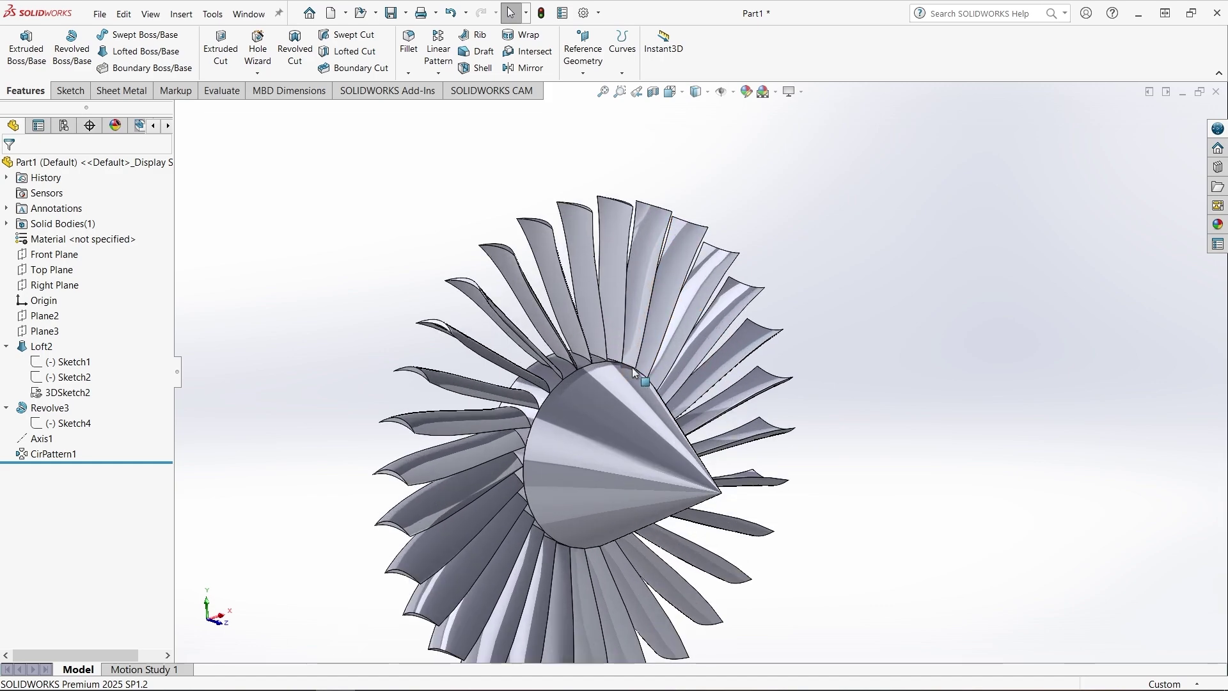
Apply a light grey color to the circular pattern of blades
left_click(48, 454)
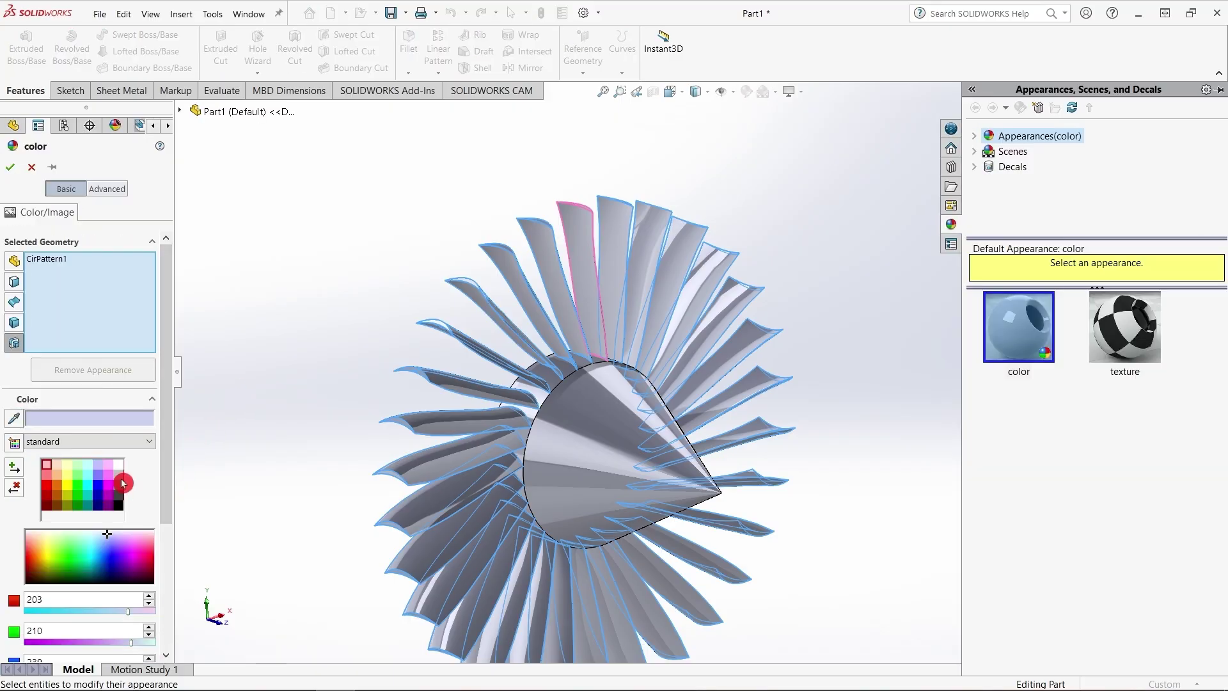
left_click(121, 480)
left_click(11, 168)
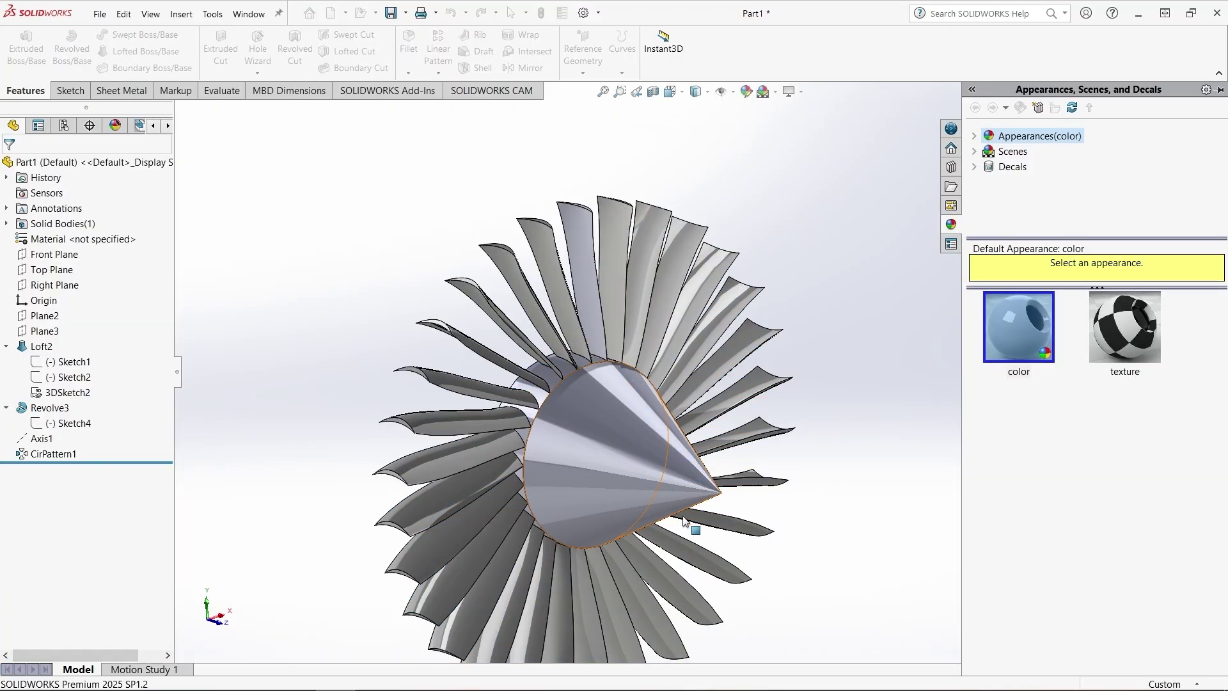
Color the visible face of the original lofted blade light grey to match the patterned blades
left_click(589, 295)
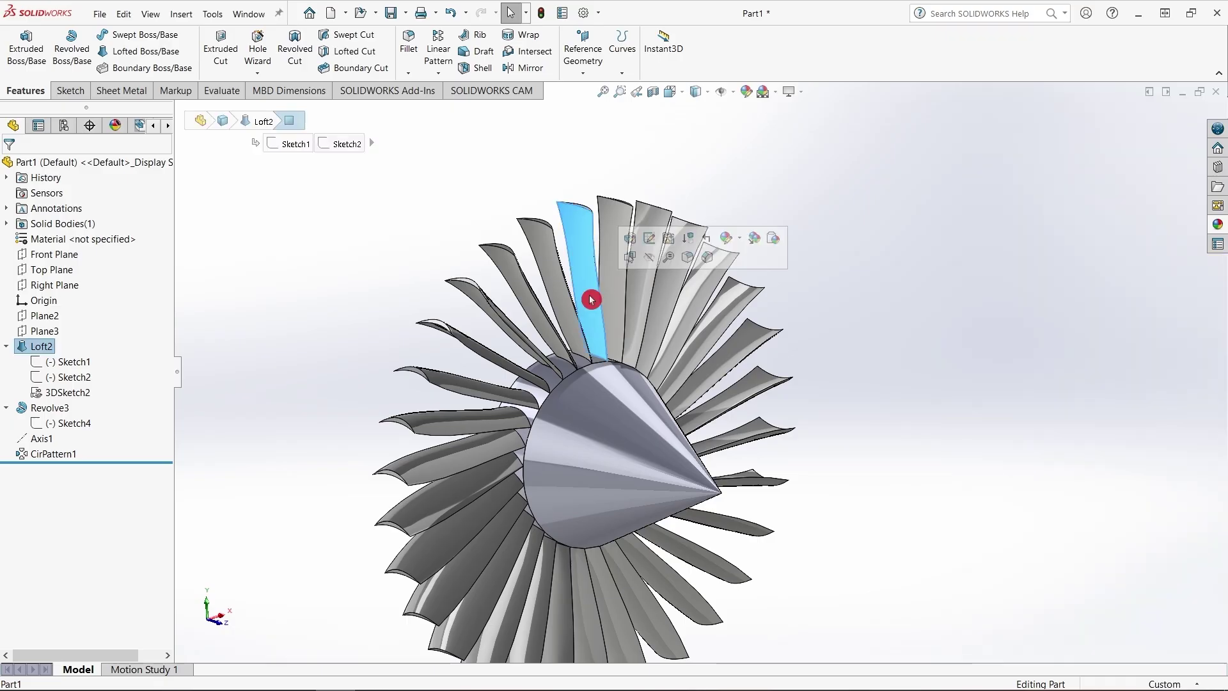
left_click(746, 93)
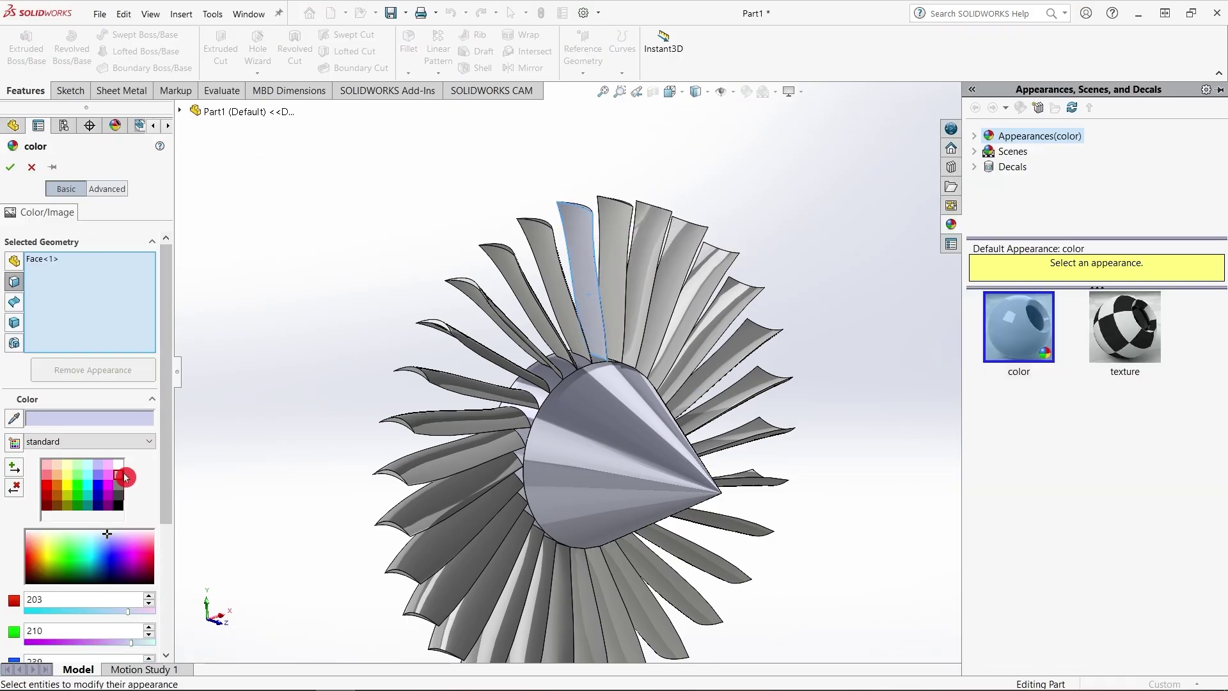
left_click(123, 476)
left_click(8, 166)
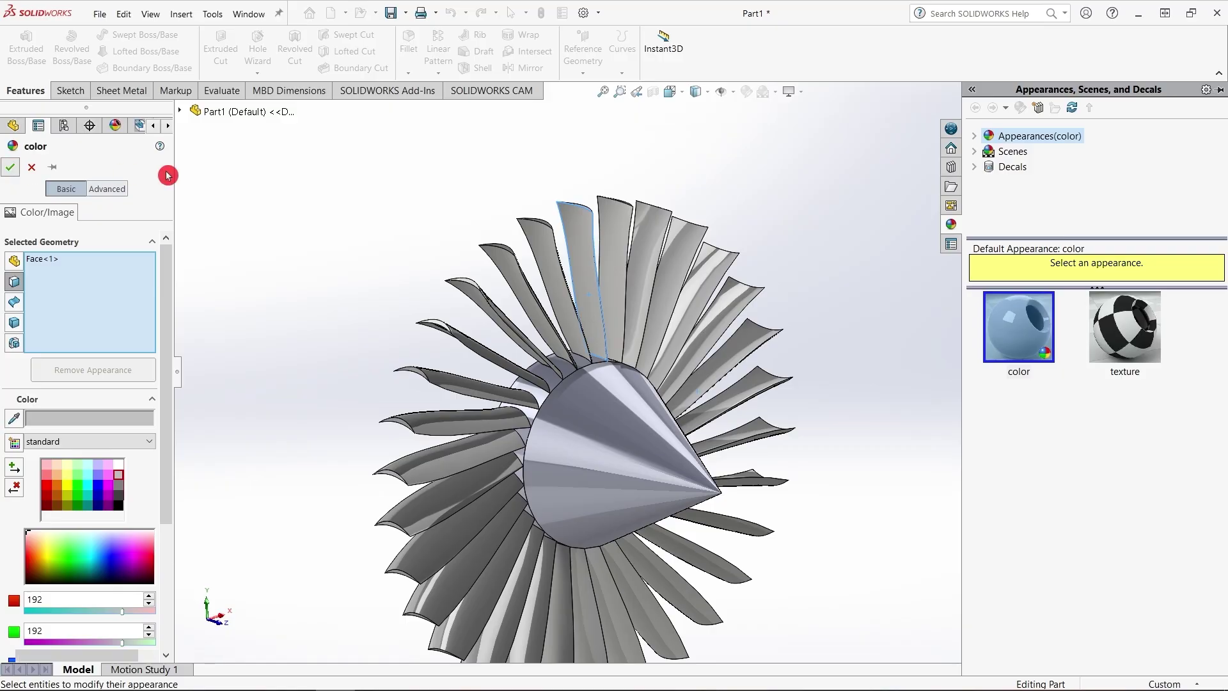
Start a sketch on the hub's flat rear face and draw a circle of 20 mm radius centred on the origin
middle_click_drag(406, 279, 823, 488)
left_click(909, 353)
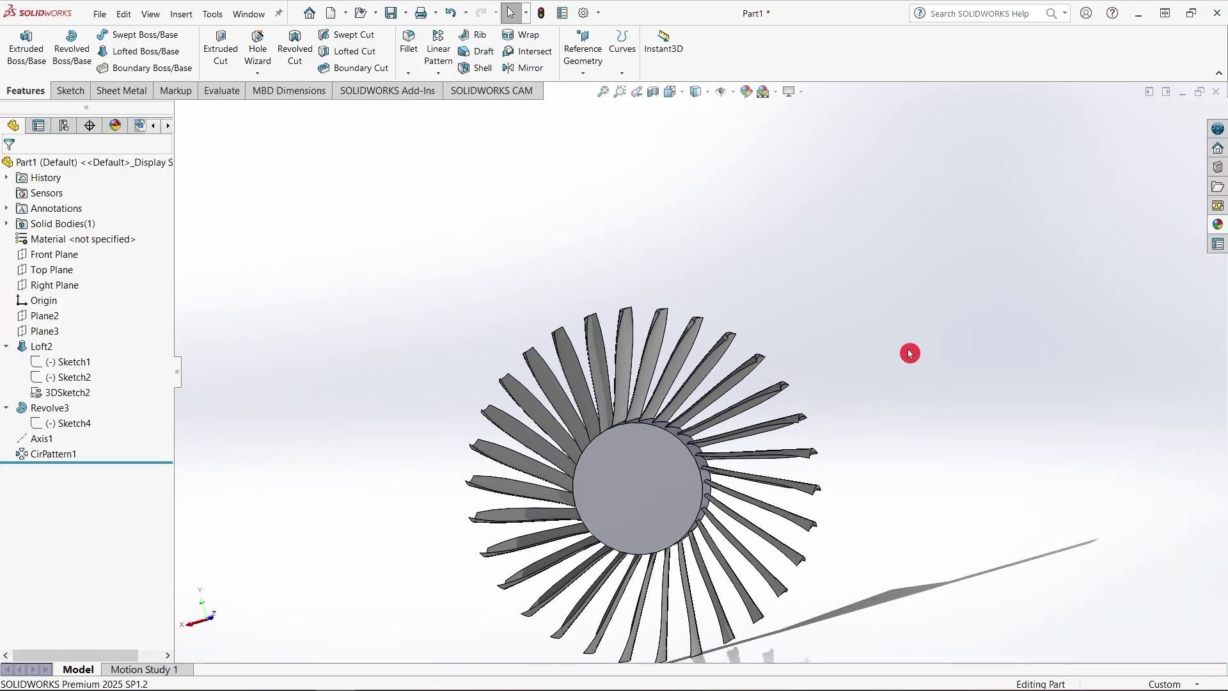
left_click(686, 471)
left_click(748, 439)
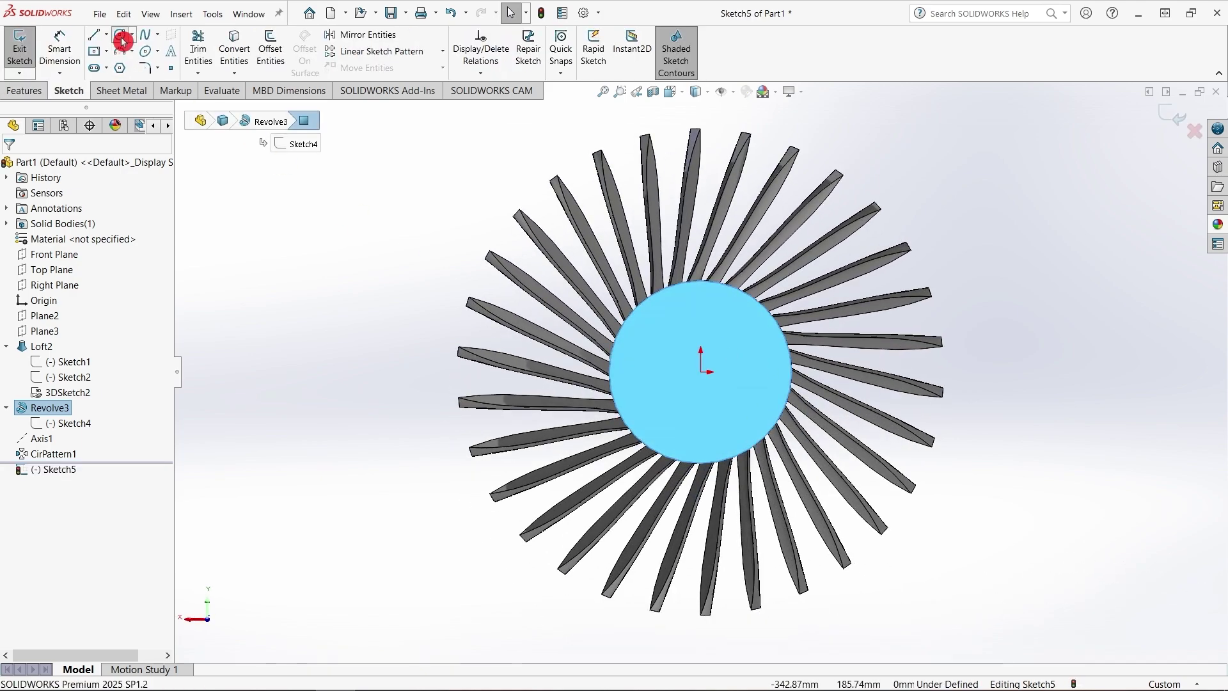
left_click(120, 36)
left_click(702, 373)
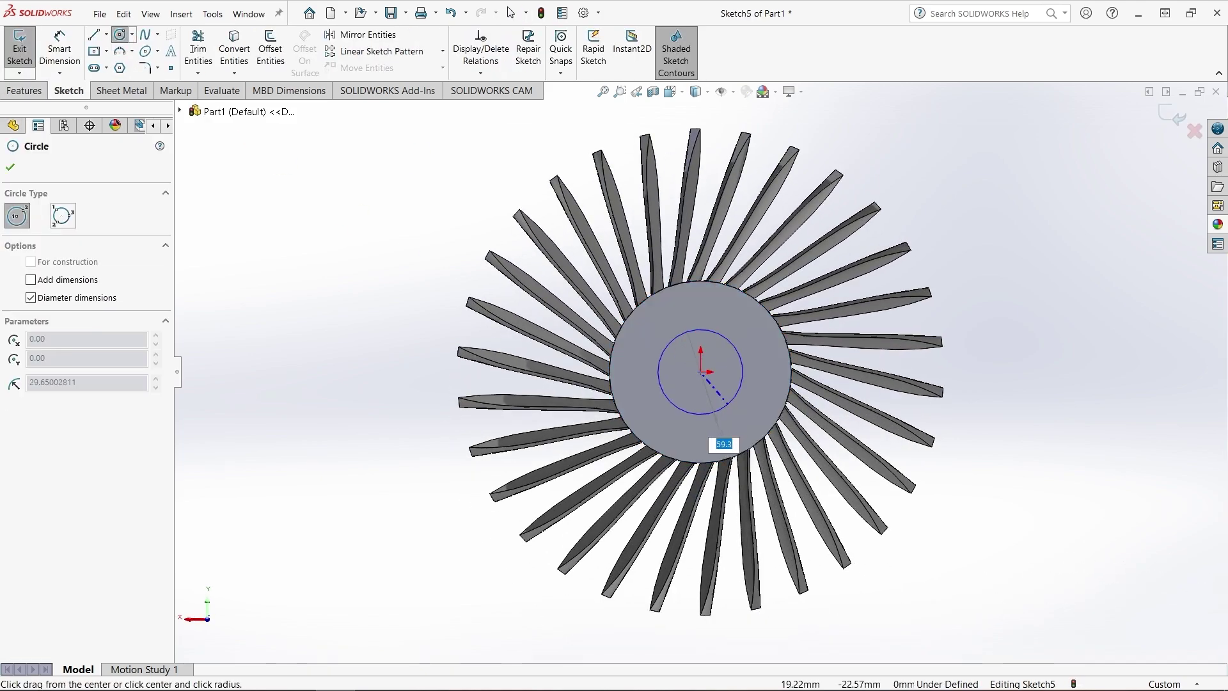
key("Return")
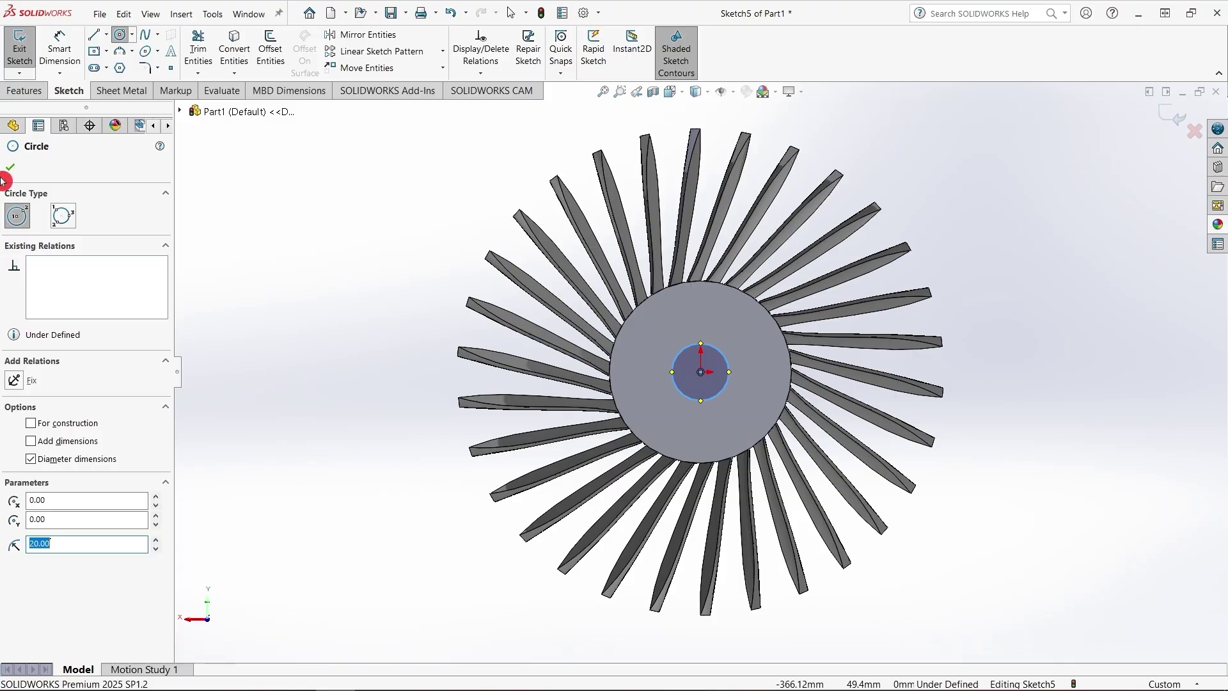
left_click(12, 174)
Cut the circle into the hub as a blind hole 38 mm deep
left_click(22, 93)
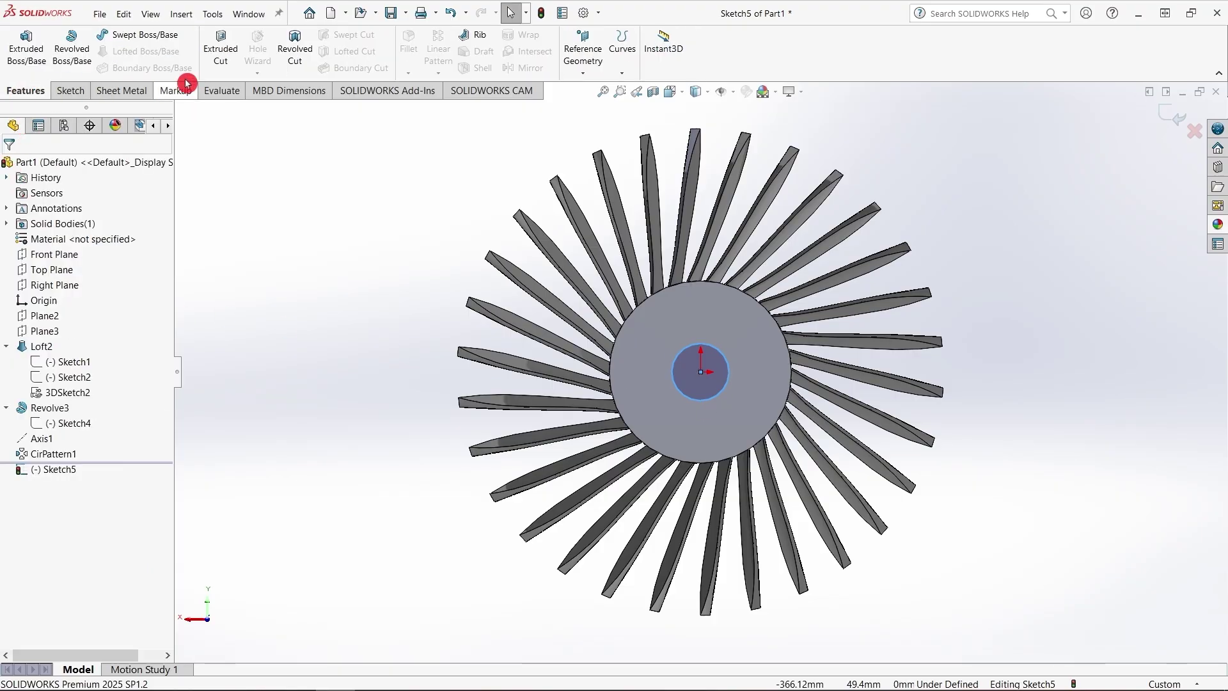
left_click(209, 64)
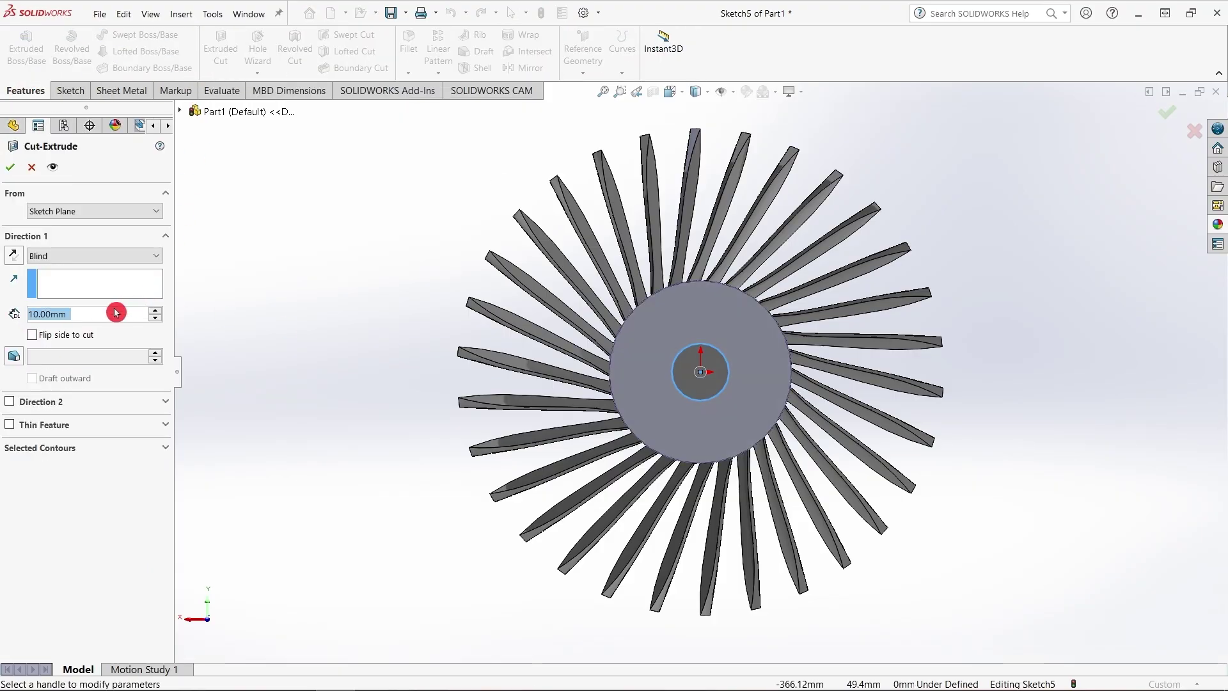
type("38")
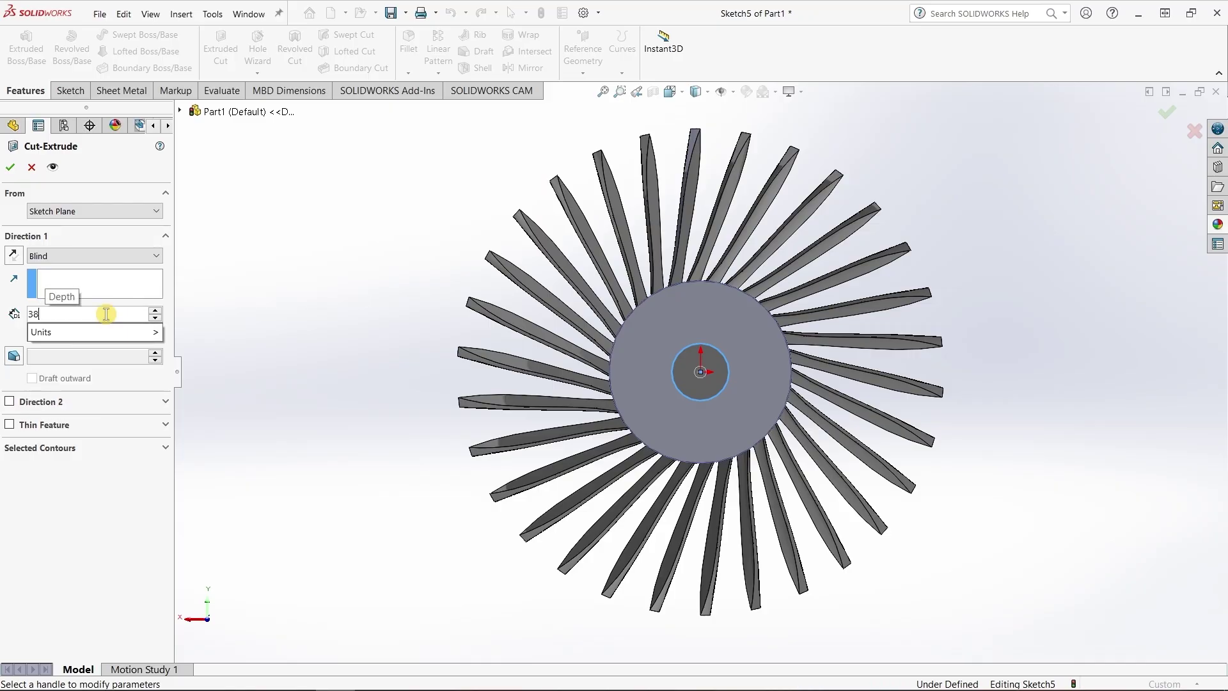
key("Return")
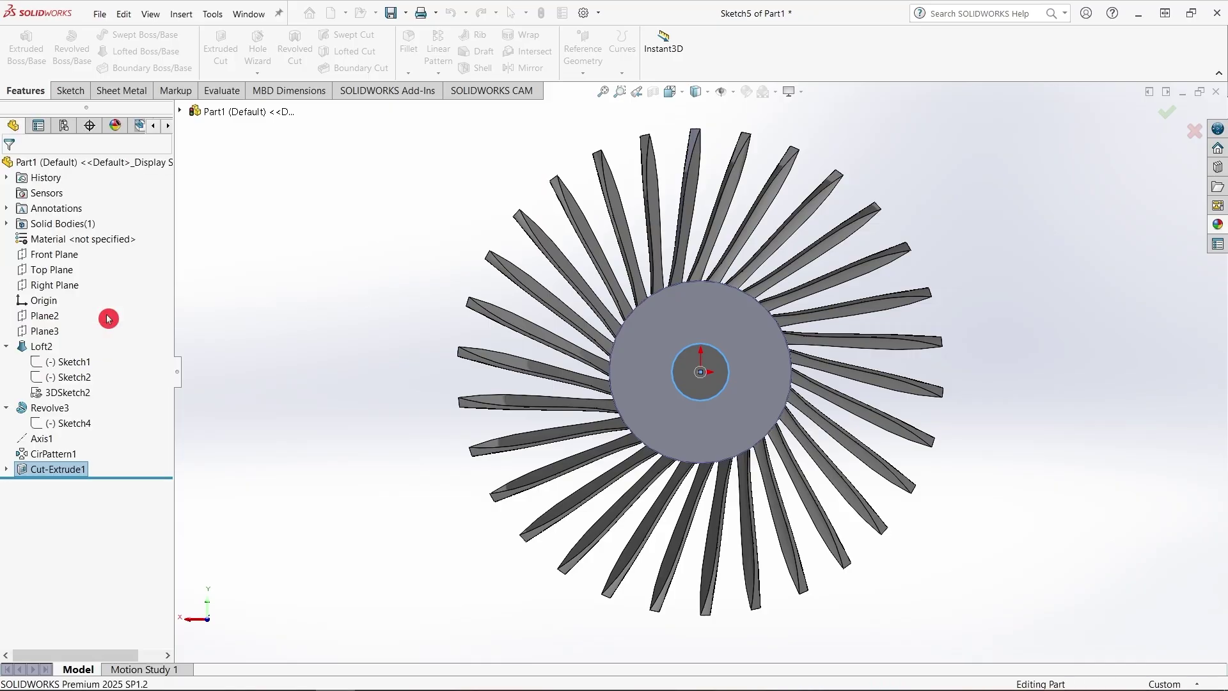
Apply a teal color to the conical nose face of the hub
middle_click_drag(598, 395, 686, 398)
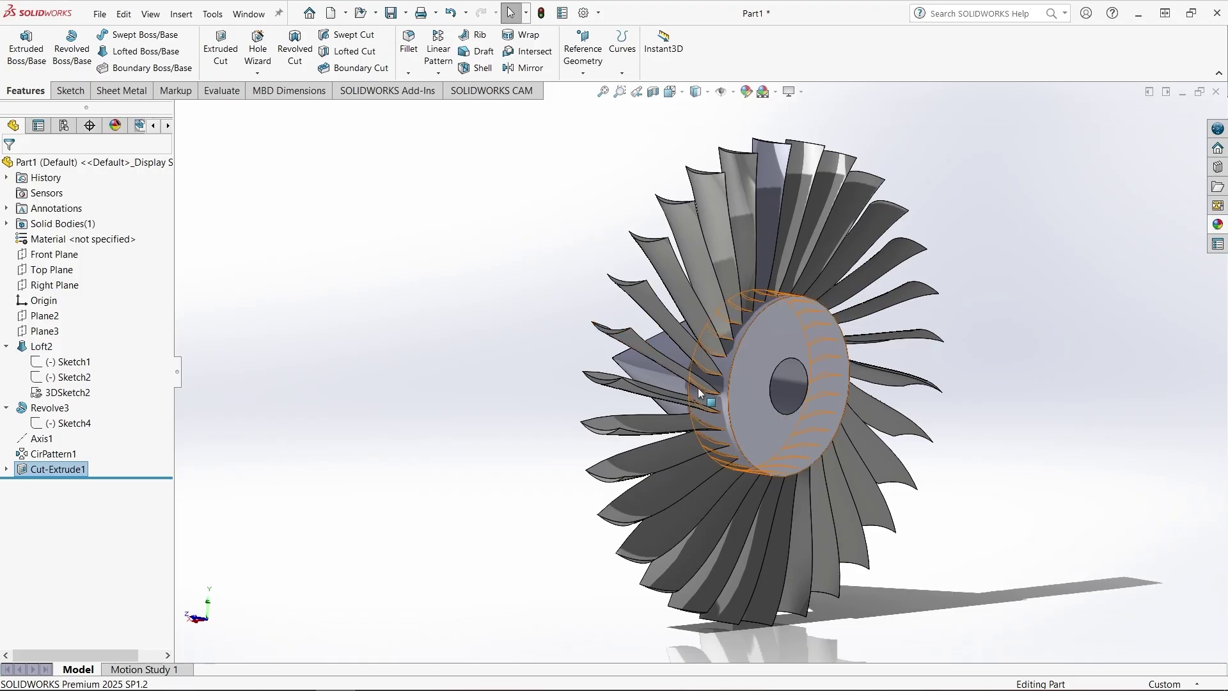
middle_click_drag(720, 399, 766, 377)
left_click(759, 379)
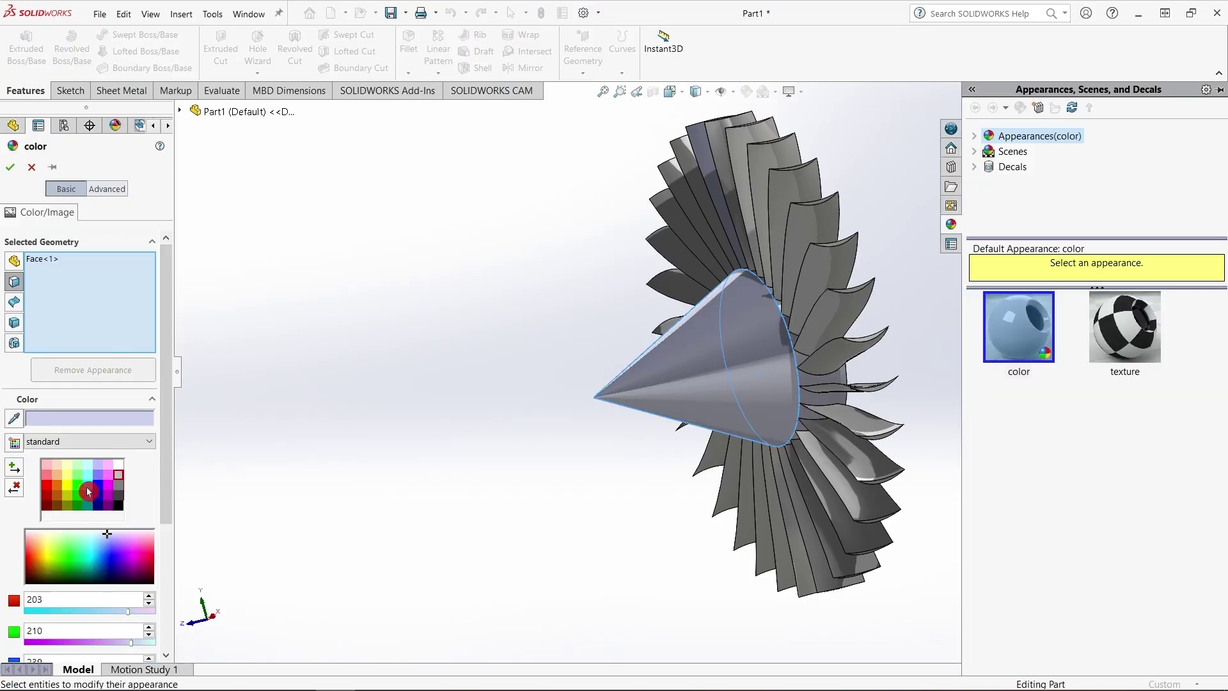
left_click(91, 476)
left_click(88, 494)
left_click(9, 162)
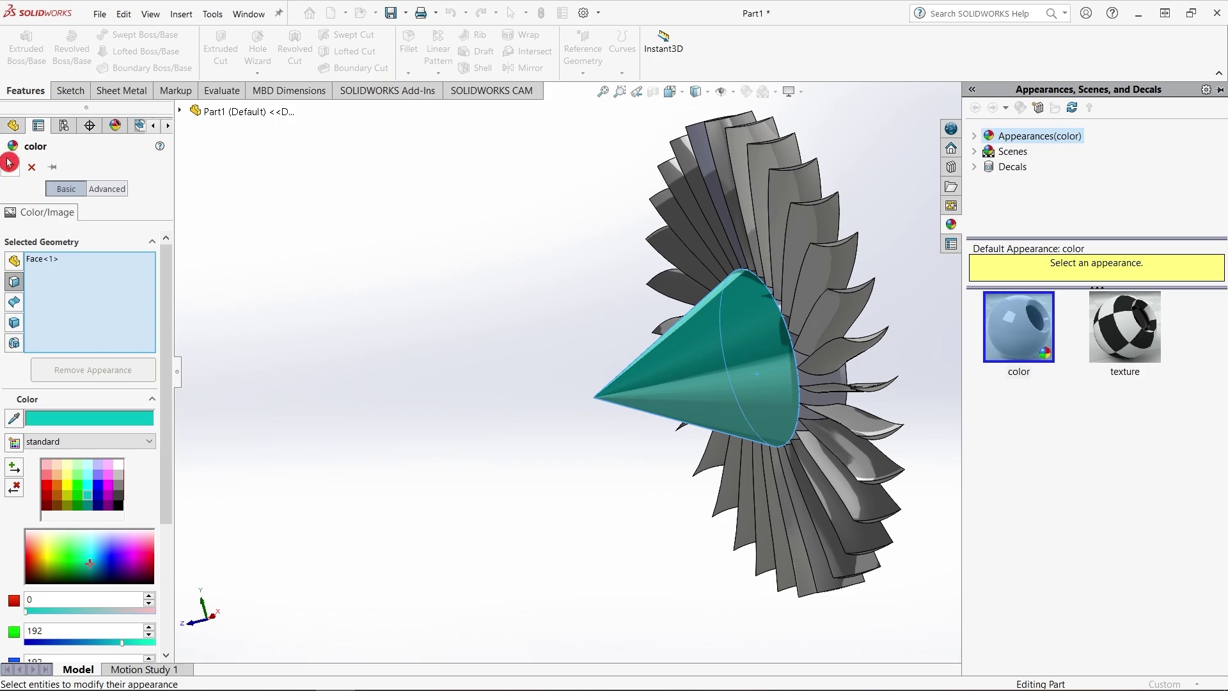
Color the remaining bluish face of the original lofted blade light grey like the other blades
middle_click_drag(493, 466, 681, 394)
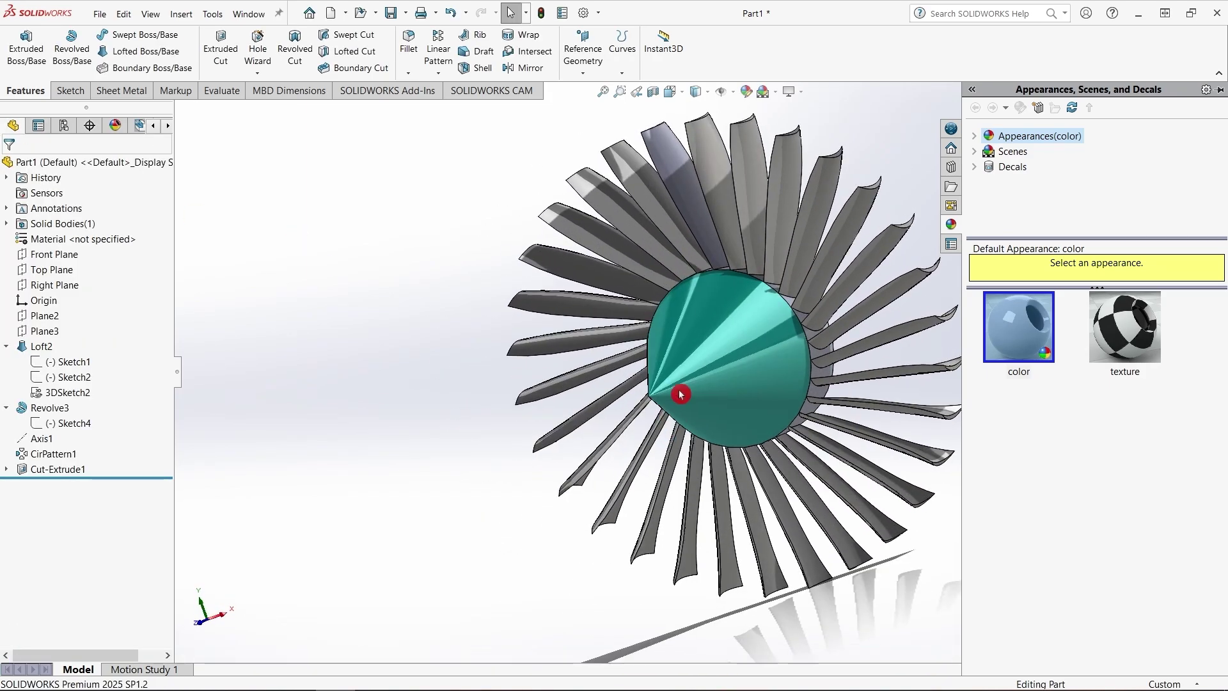
left_click(702, 220)
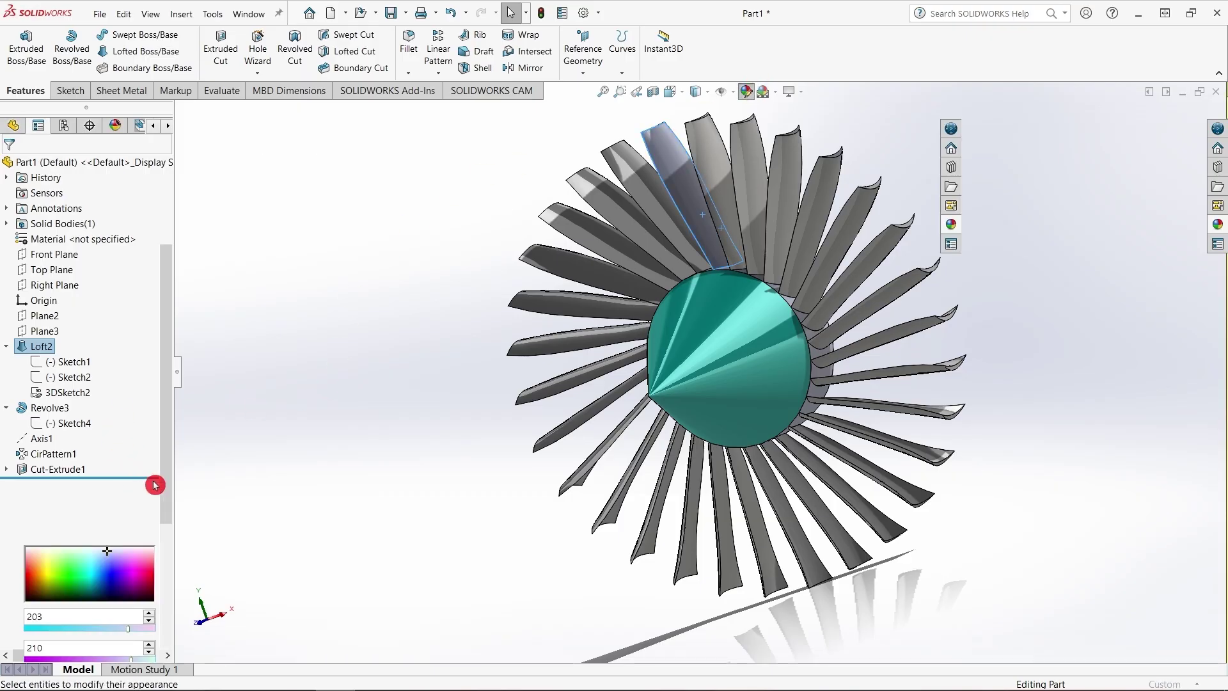
left_click(122, 476)
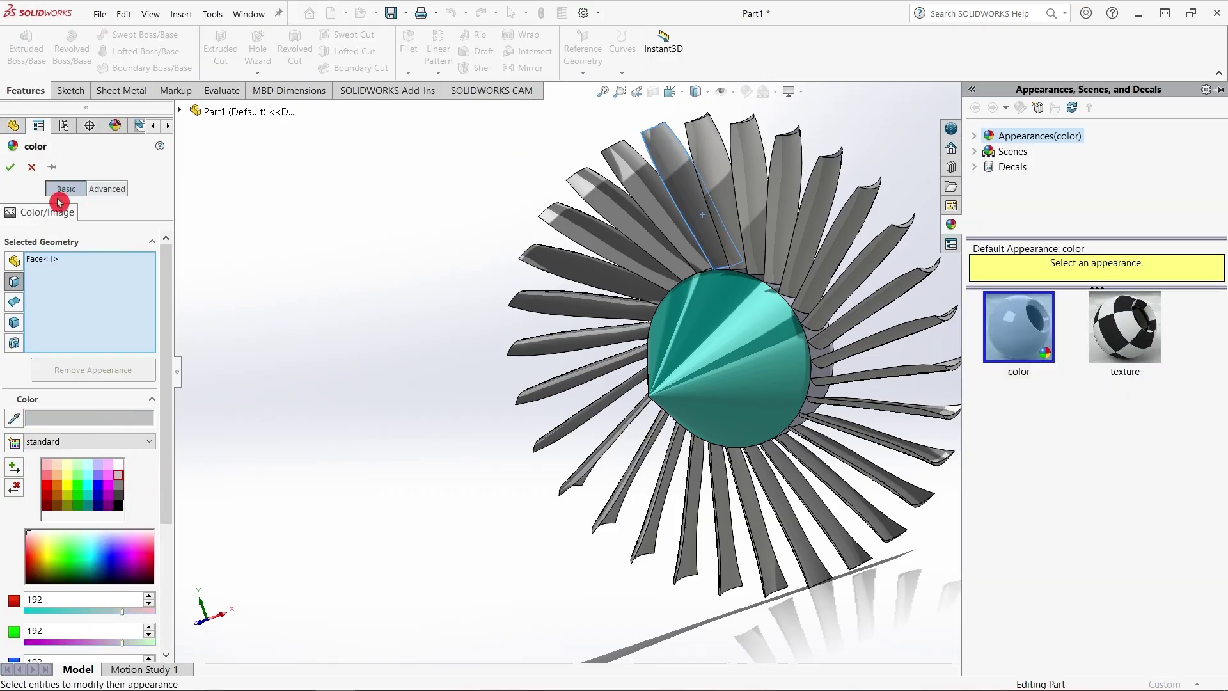
left_click(7, 169)
middle_click_drag(395, 475, 641, 473)
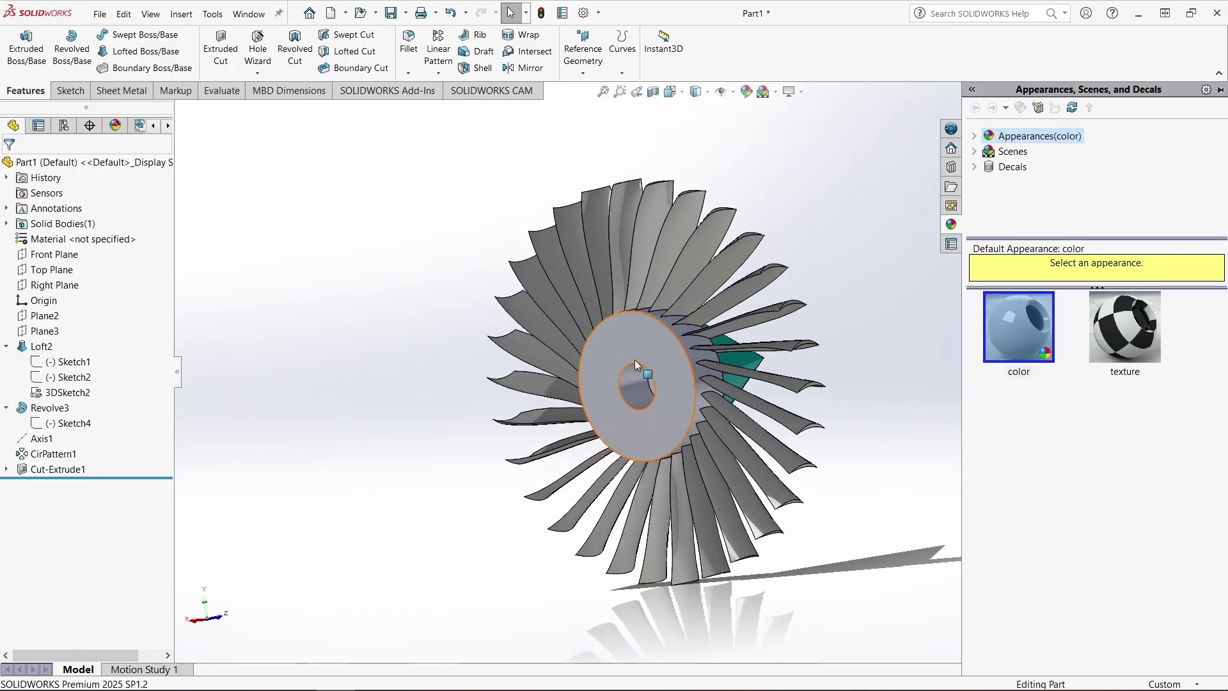
left_click(886, 208)
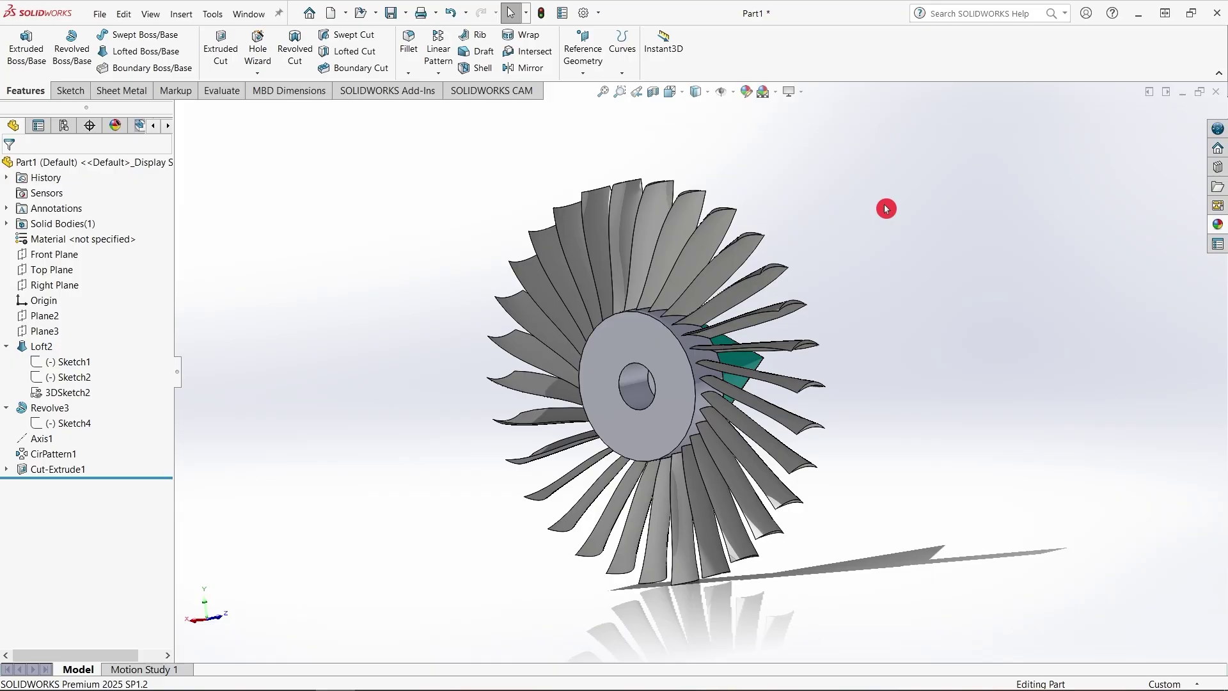
Create a new part document and start a sketch on the Front Plane
left_click(102, 14)
left_click(119, 38)
left_click(480, 246)
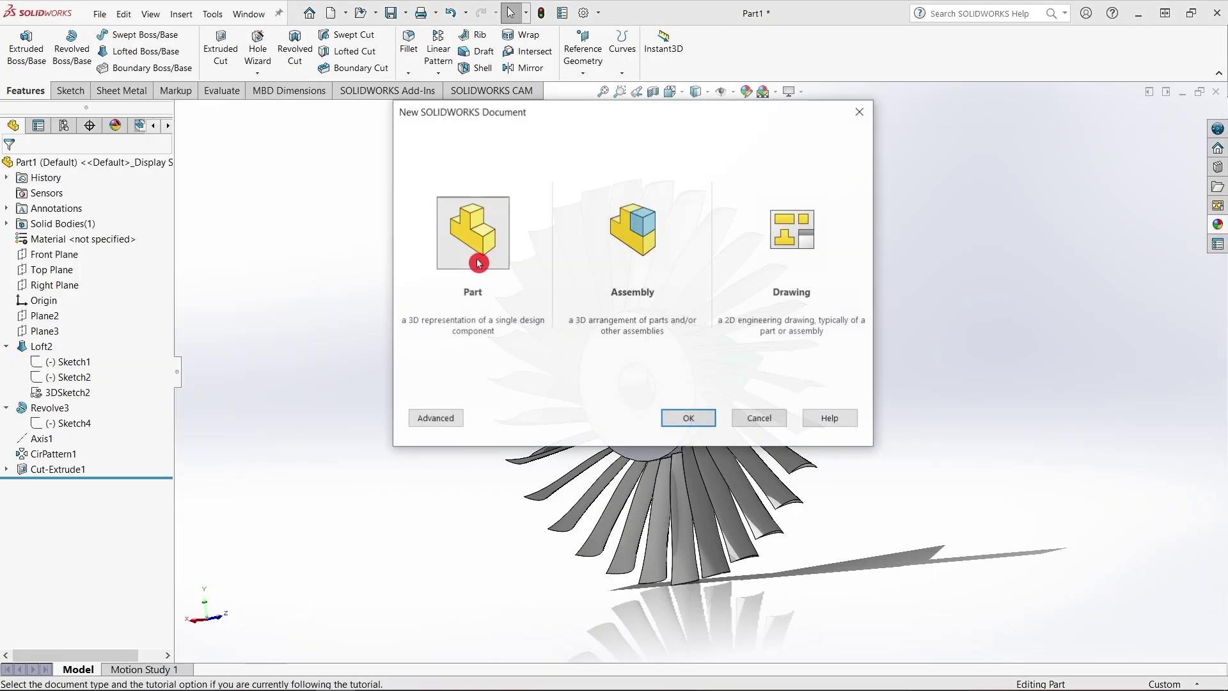
left_click(679, 416)
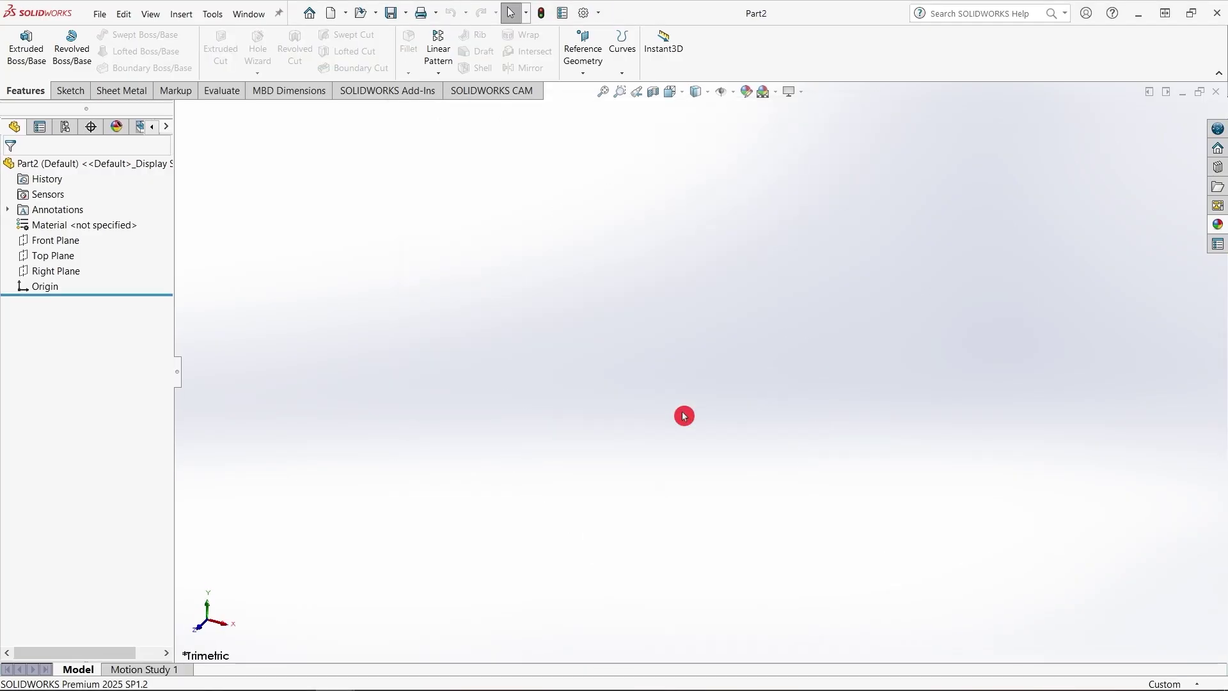
left_click(88, 246)
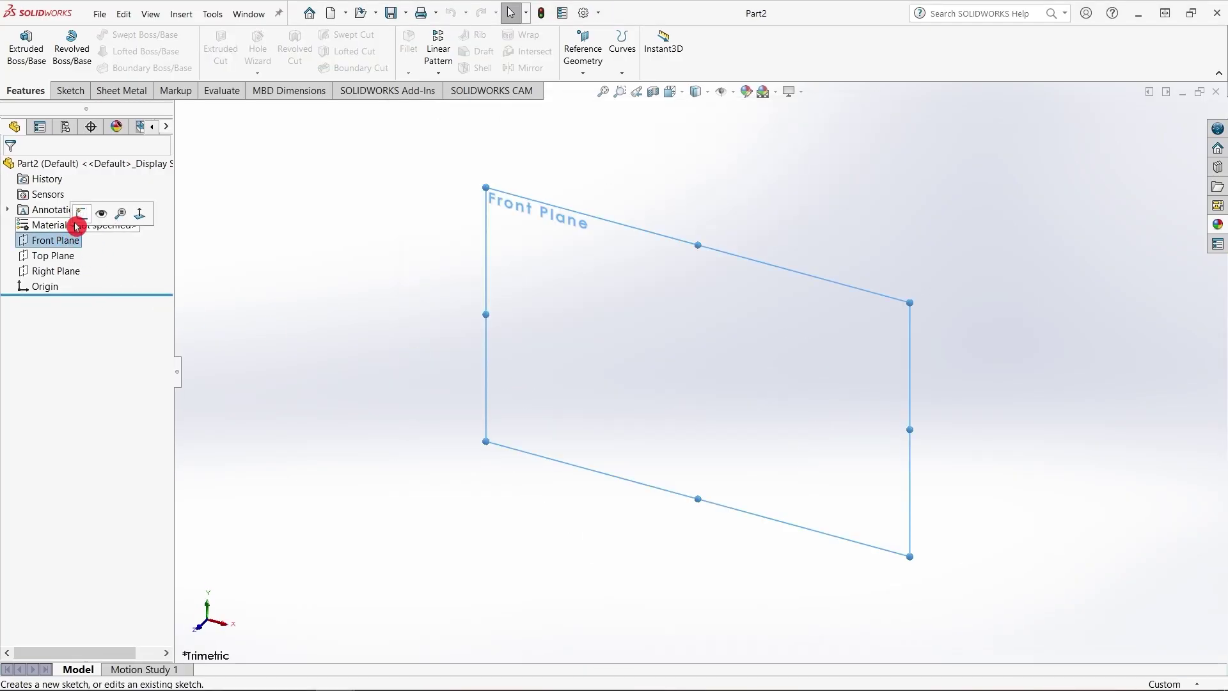
left_click(84, 216)
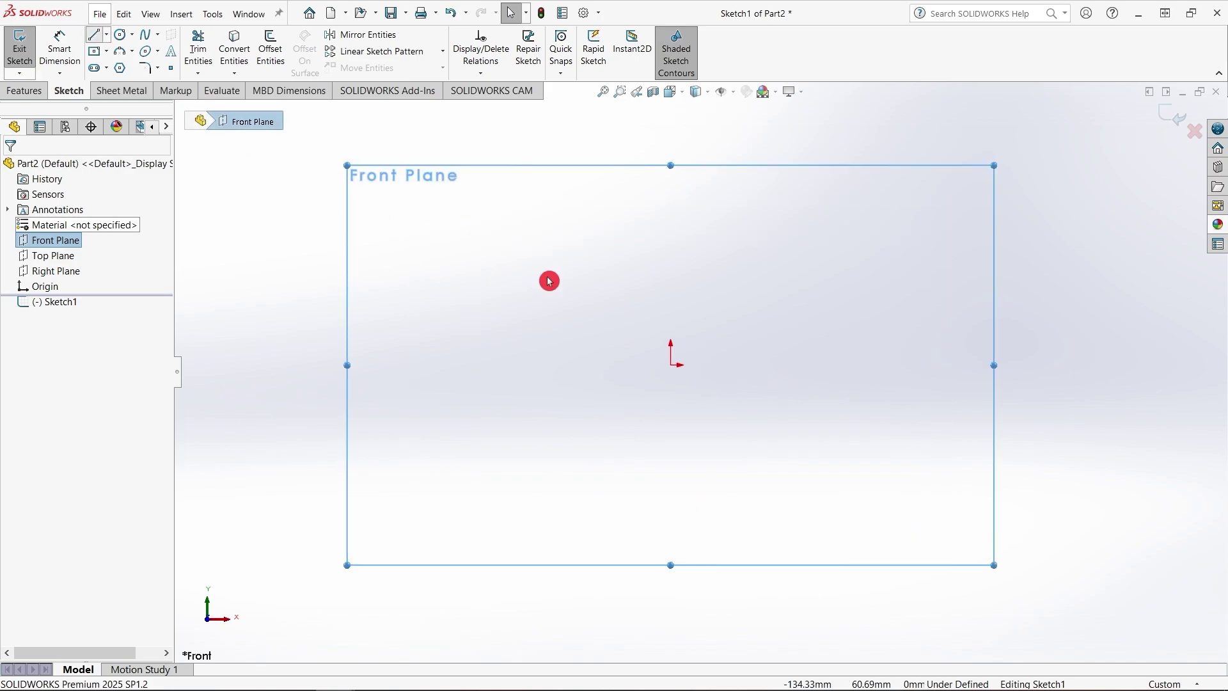
Sketch a connected line profile from the origin: about 12 mm up, about 36 mm across, a triangular tooth, a level run and a raised rectangular step
left_click(671, 365)
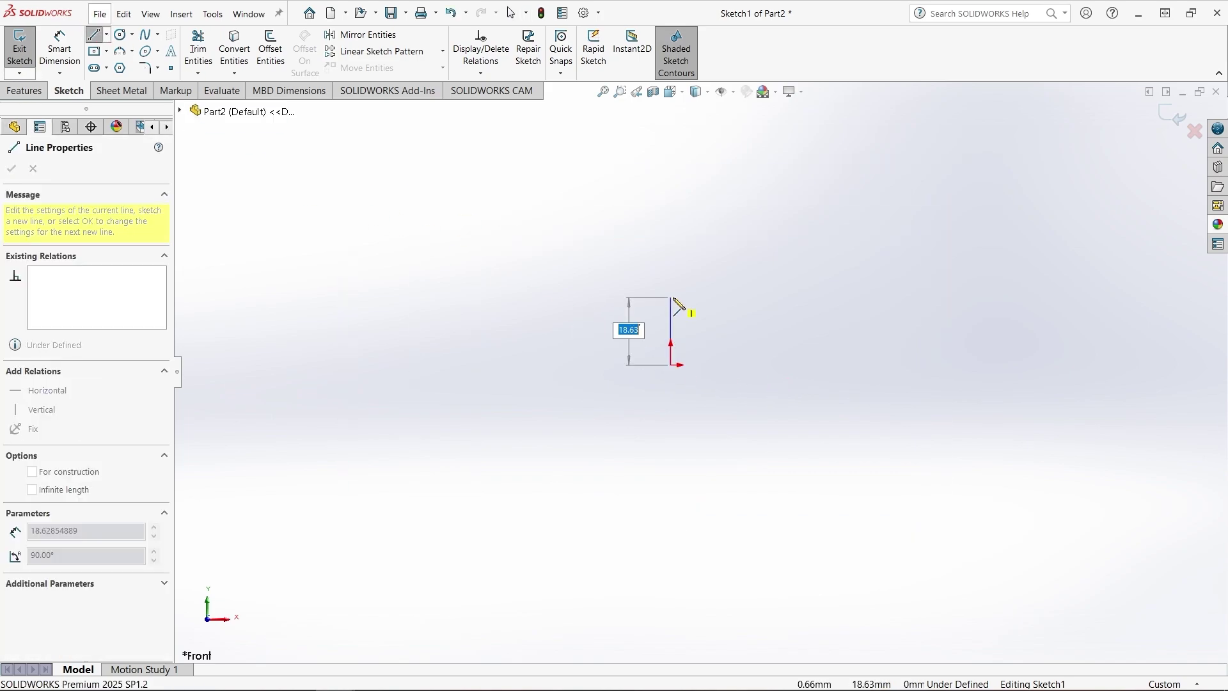
left_click(670, 324)
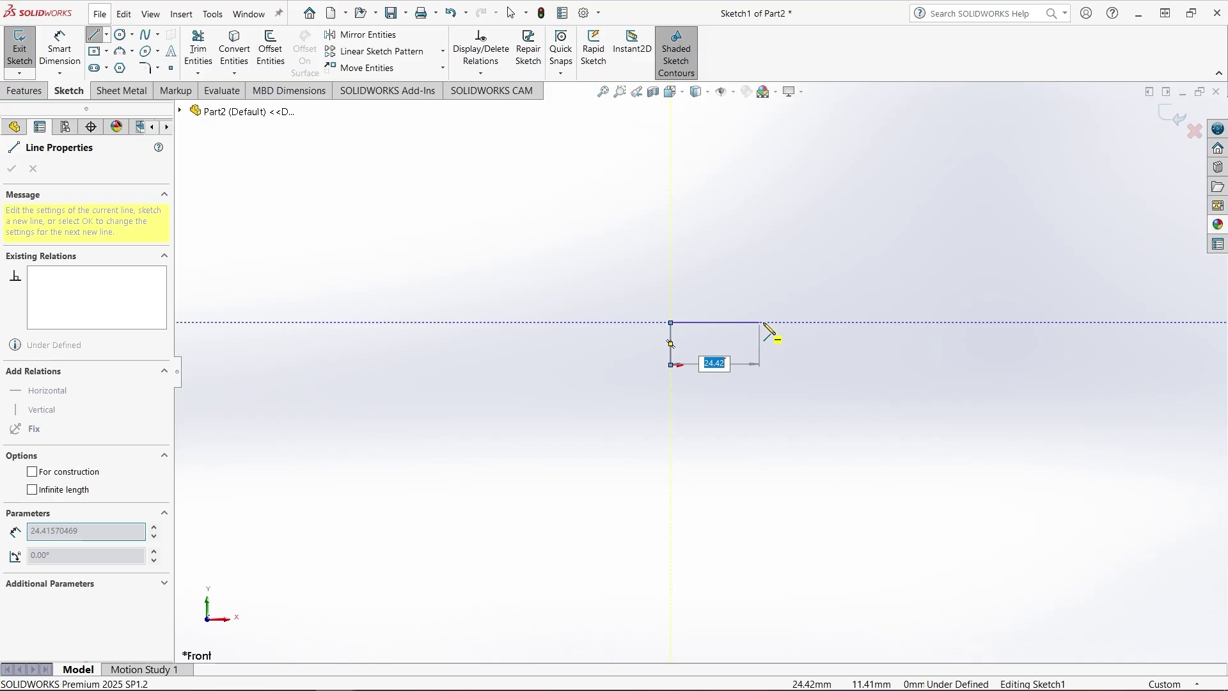
left_click(801, 323)
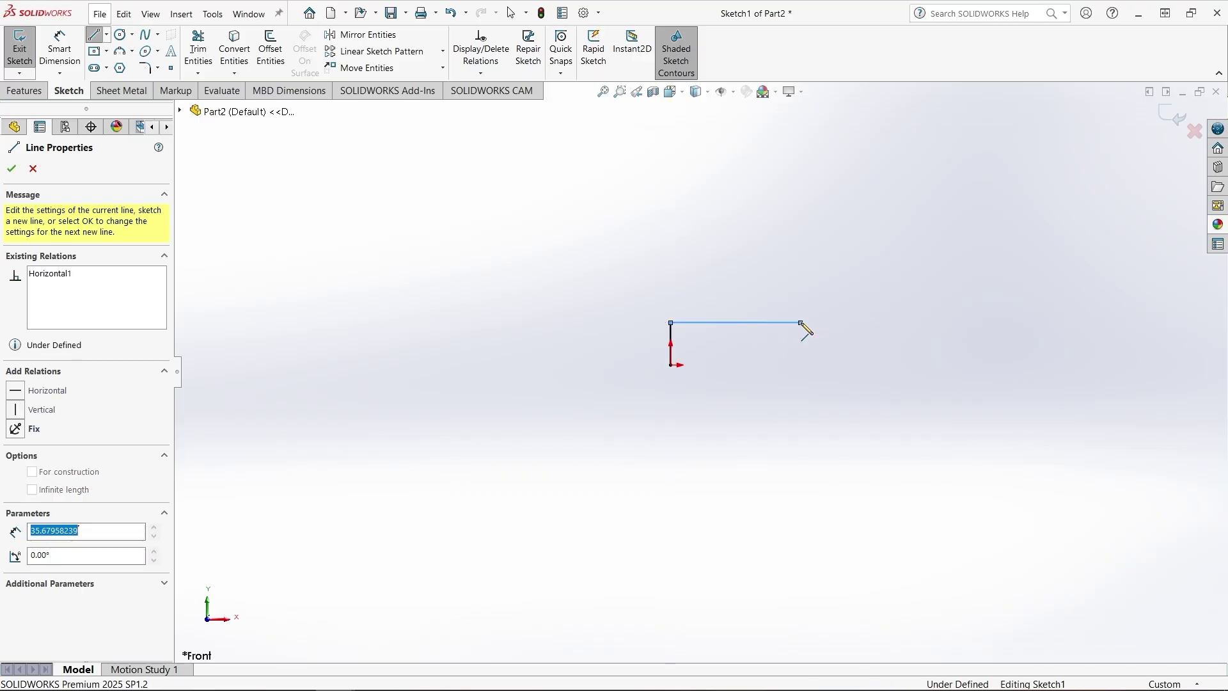
left_click(800, 273)
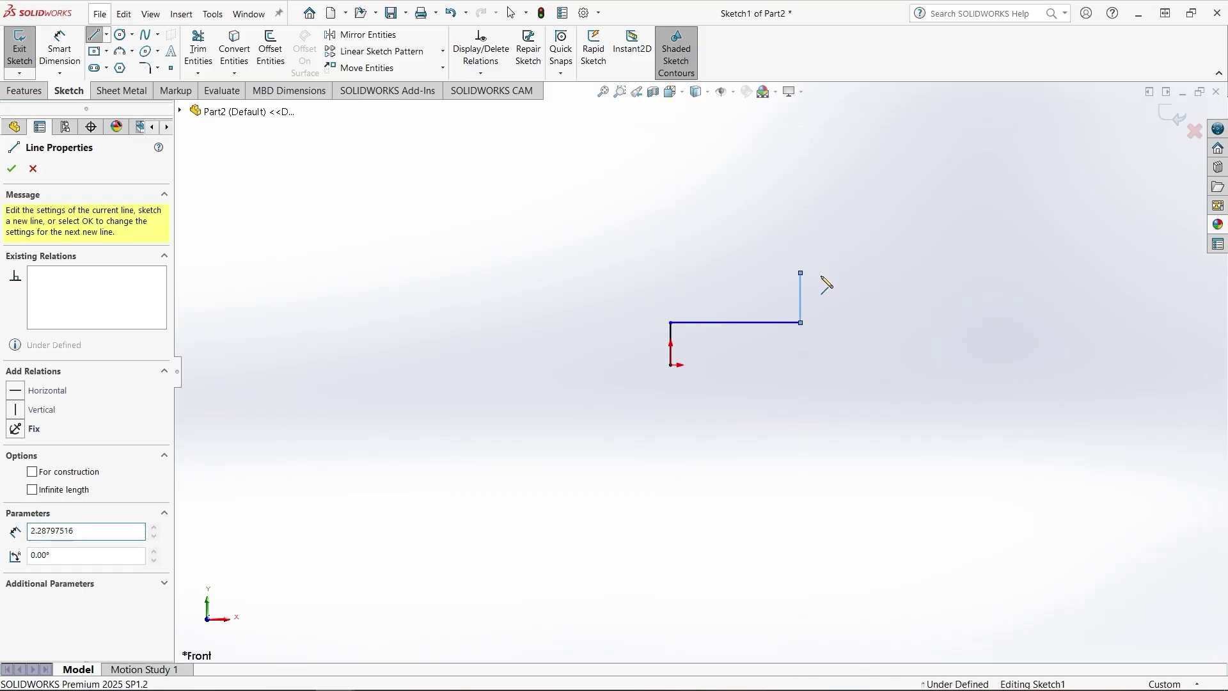
left_click(874, 322)
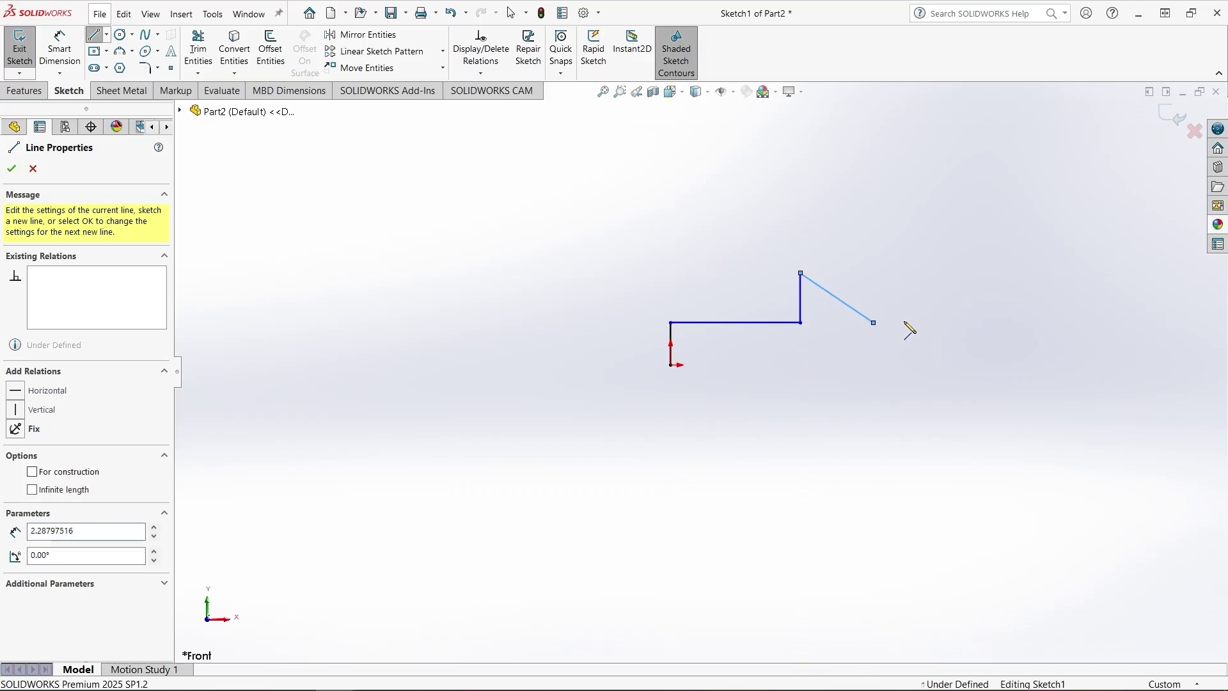
left_click(972, 323)
left_click(972, 291)
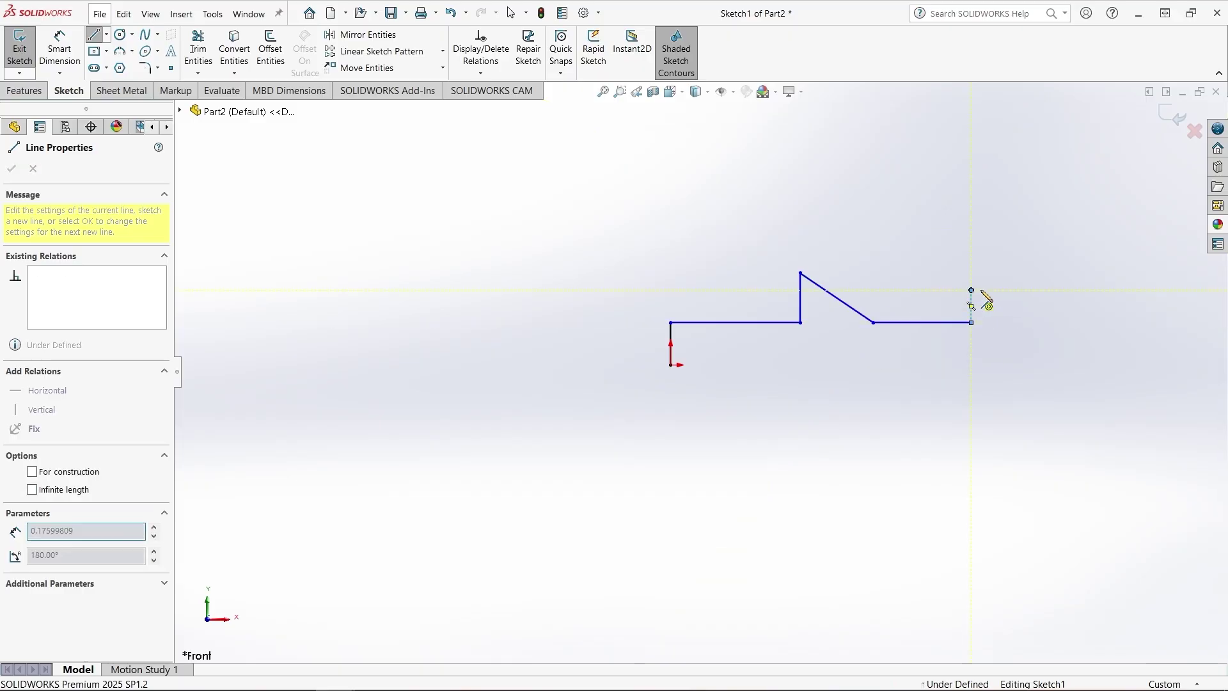
left_click(1110, 291)
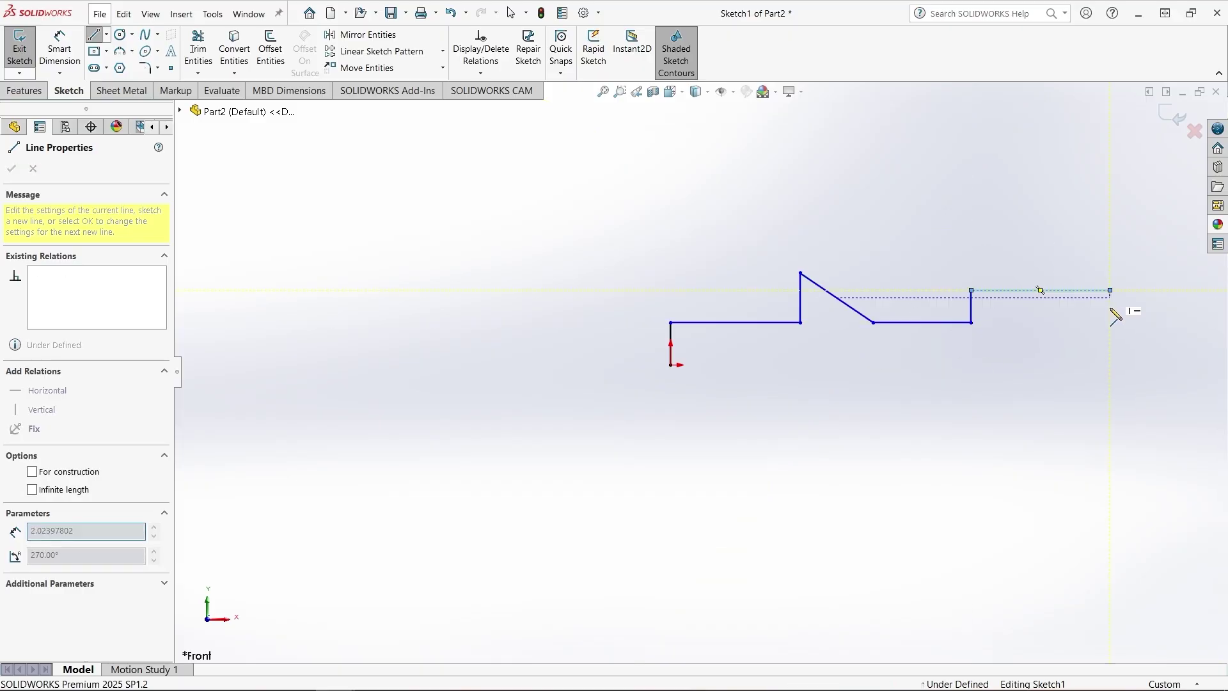
left_click(1110, 323)
middle_click_drag(1112, 323, 1019, 333, "ctrl")
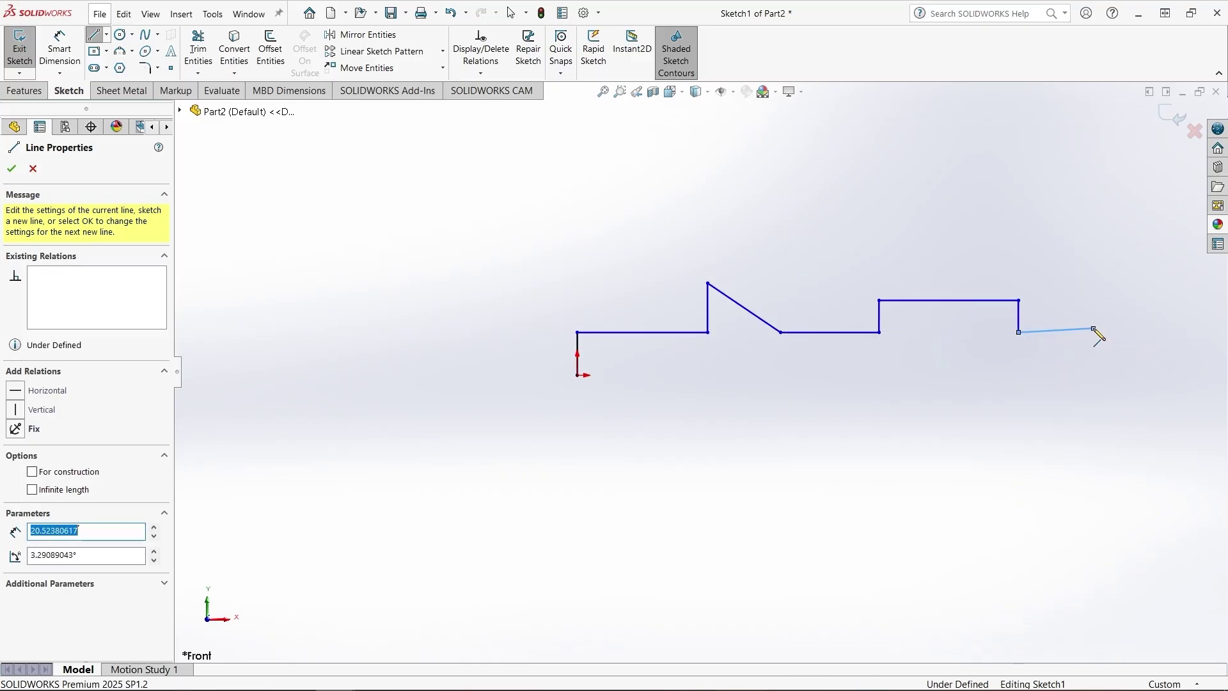
key("Escape")
left_click(1020, 332)
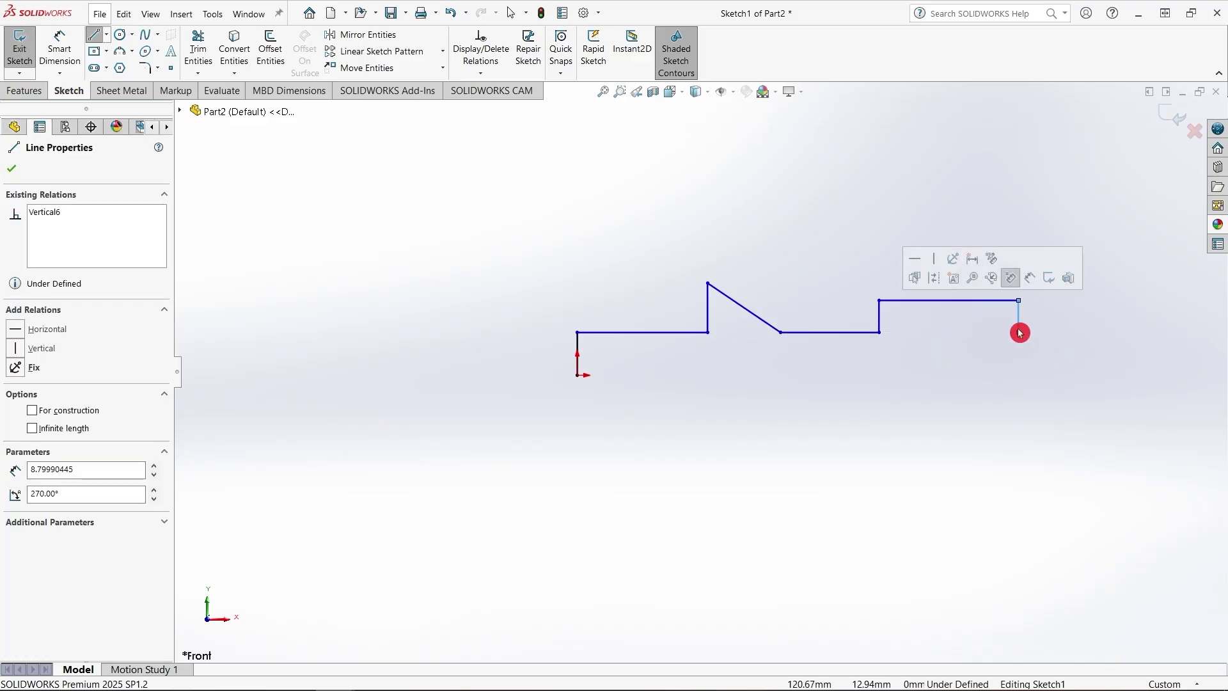
left_click(1019, 333)
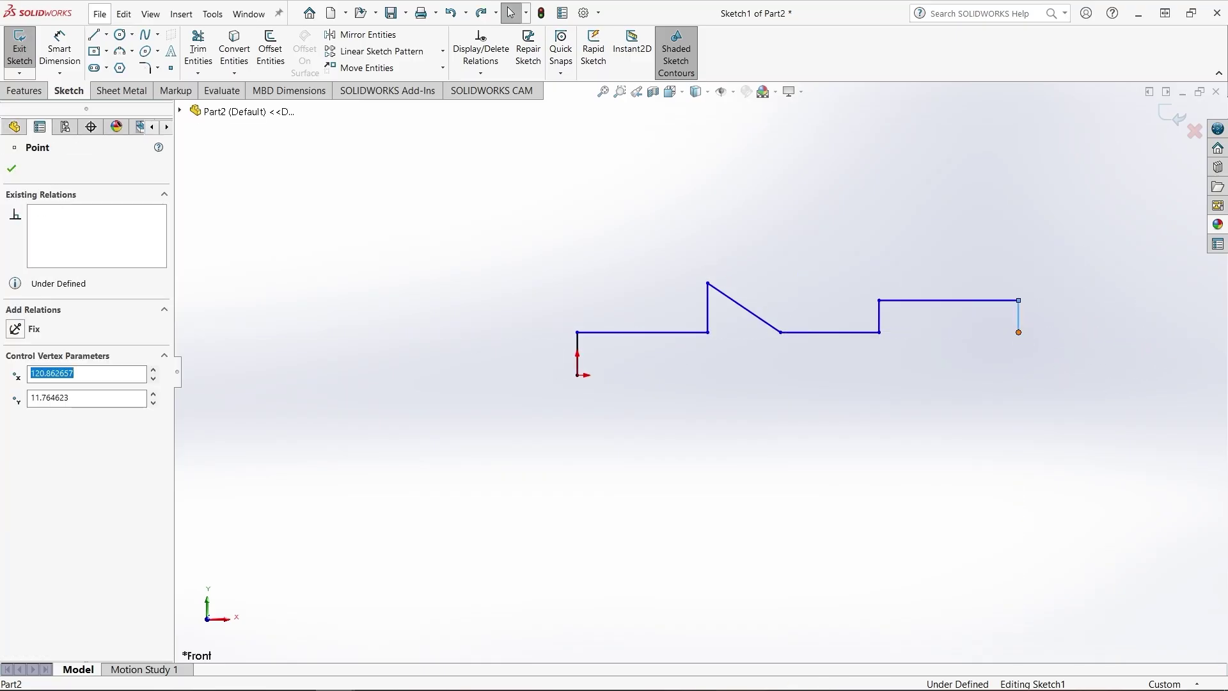
left_click(1053, 338)
Continue the profile with a level run, a trapezoid with 45° sides and an end run, closing it along a base about 222 mm long to the origin
key("l")
left_click(1020, 333)
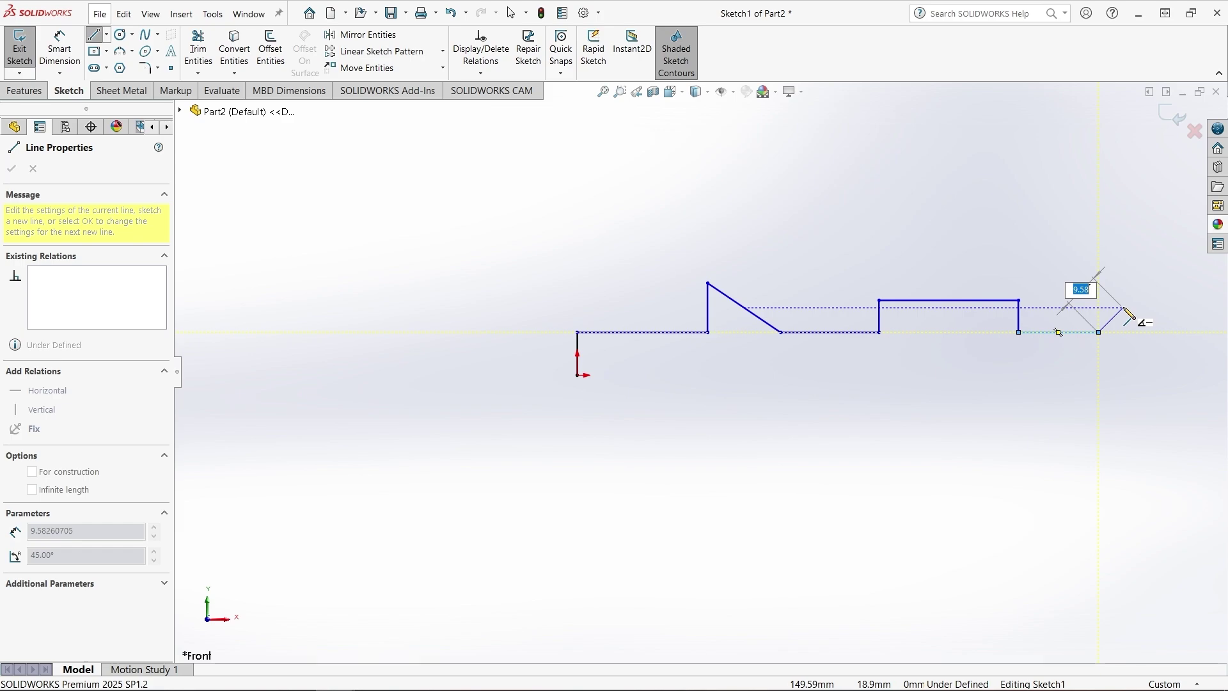
left_click(1130, 301)
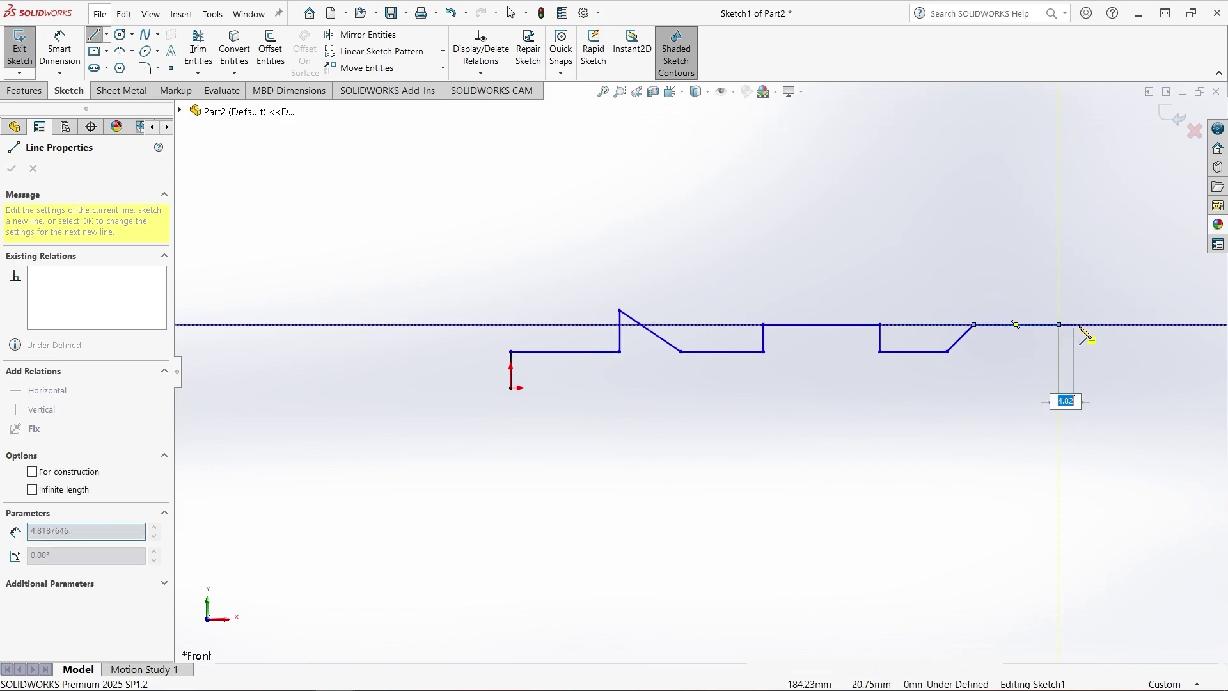
left_click(1060, 326)
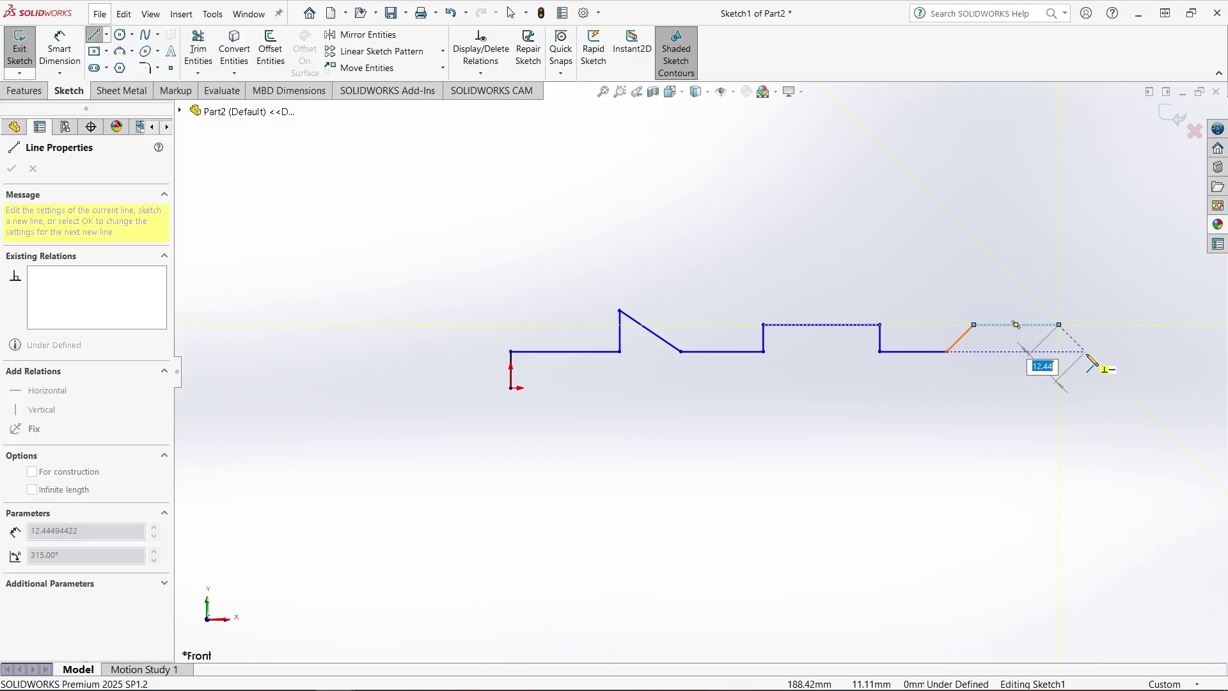
left_click(1086, 351)
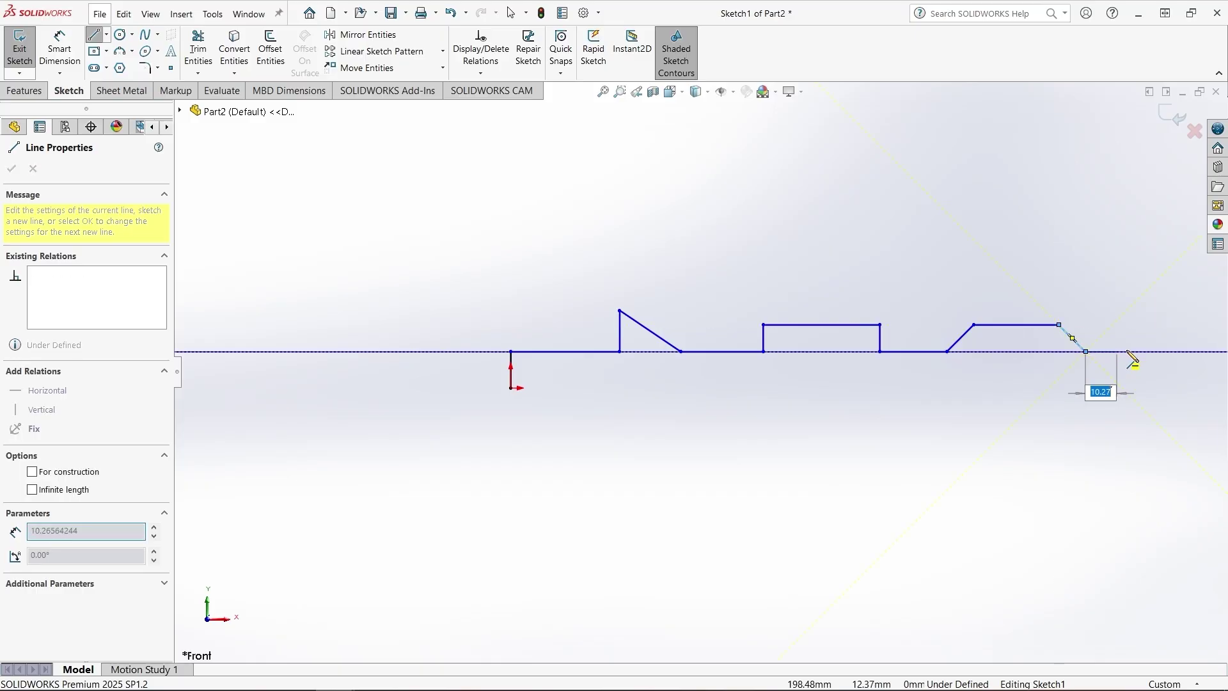
left_click(1190, 351)
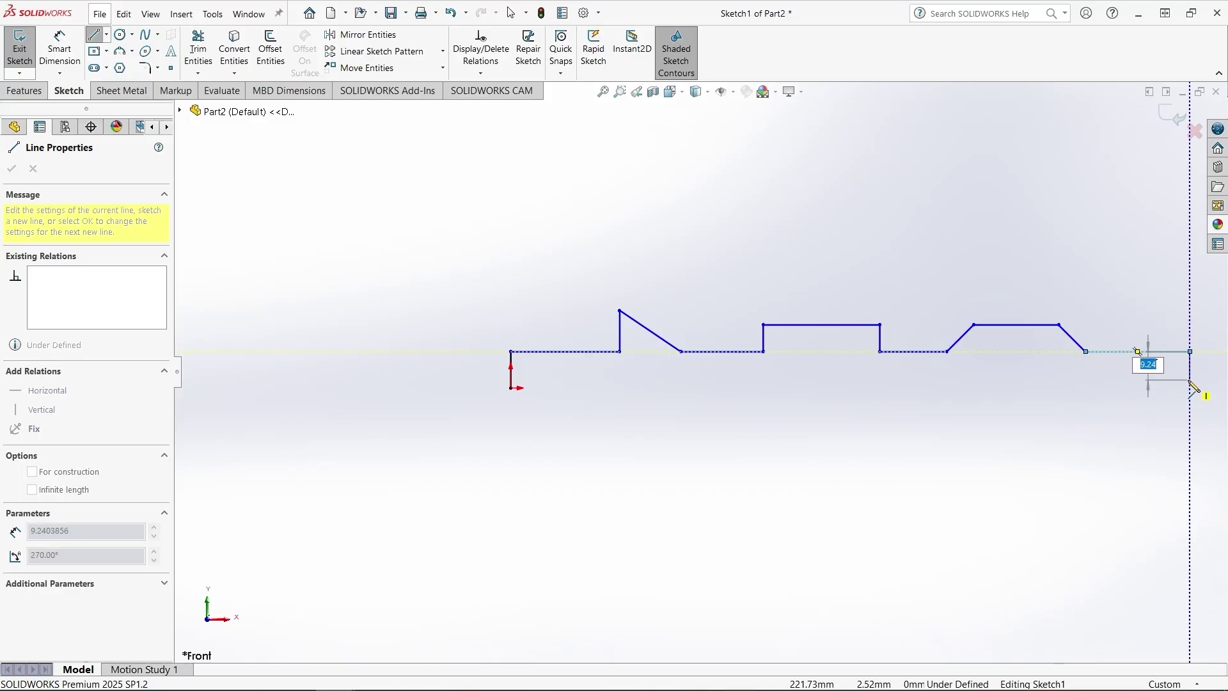
left_click(1190, 387)
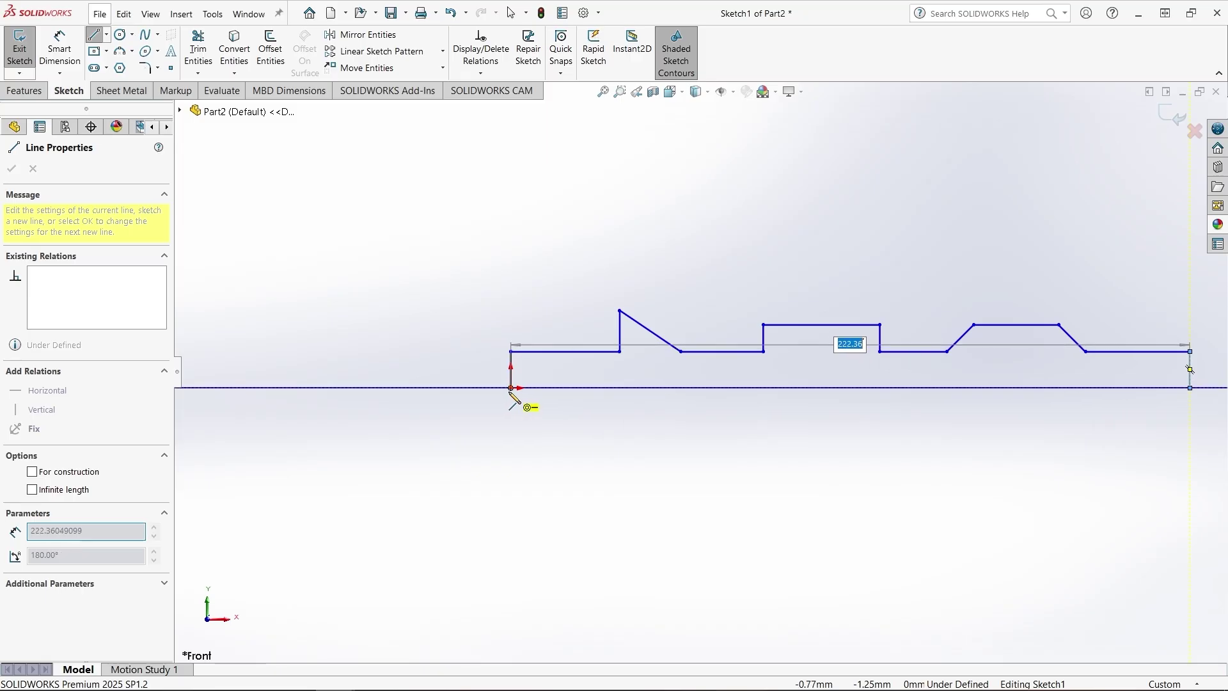
left_click(510, 387)
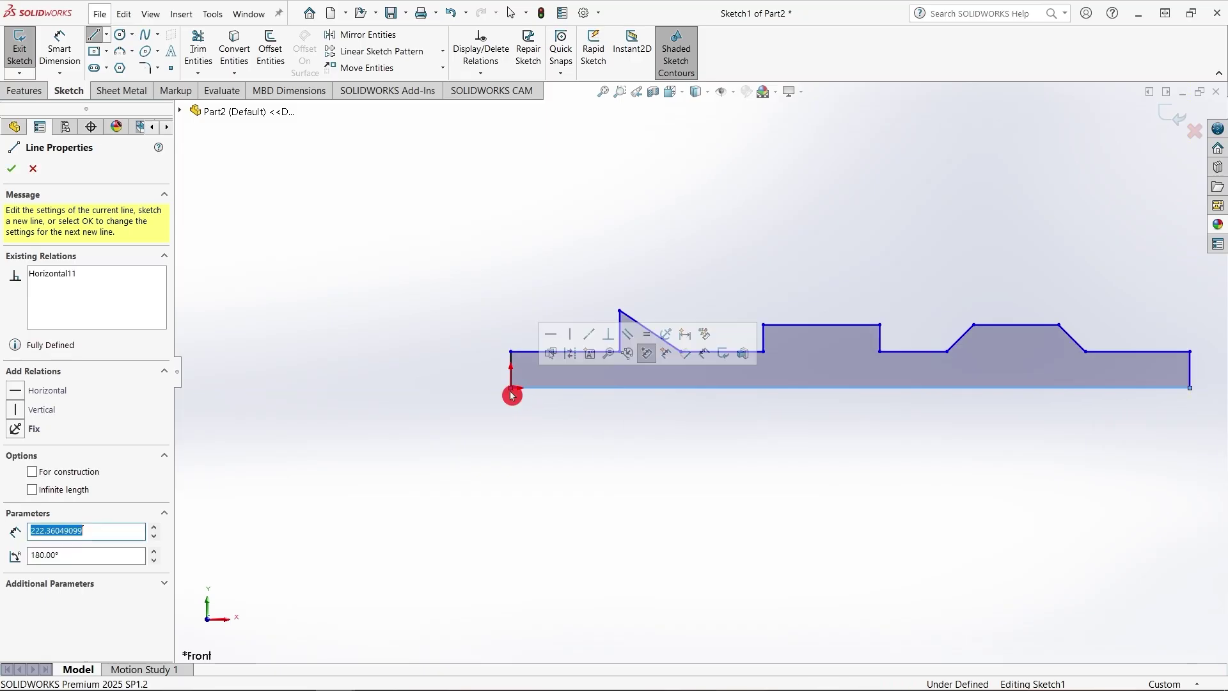
Dimension the profile's base line to 600 mm and the vertical edge at its far end to 20 mm
left_click(69, 64)
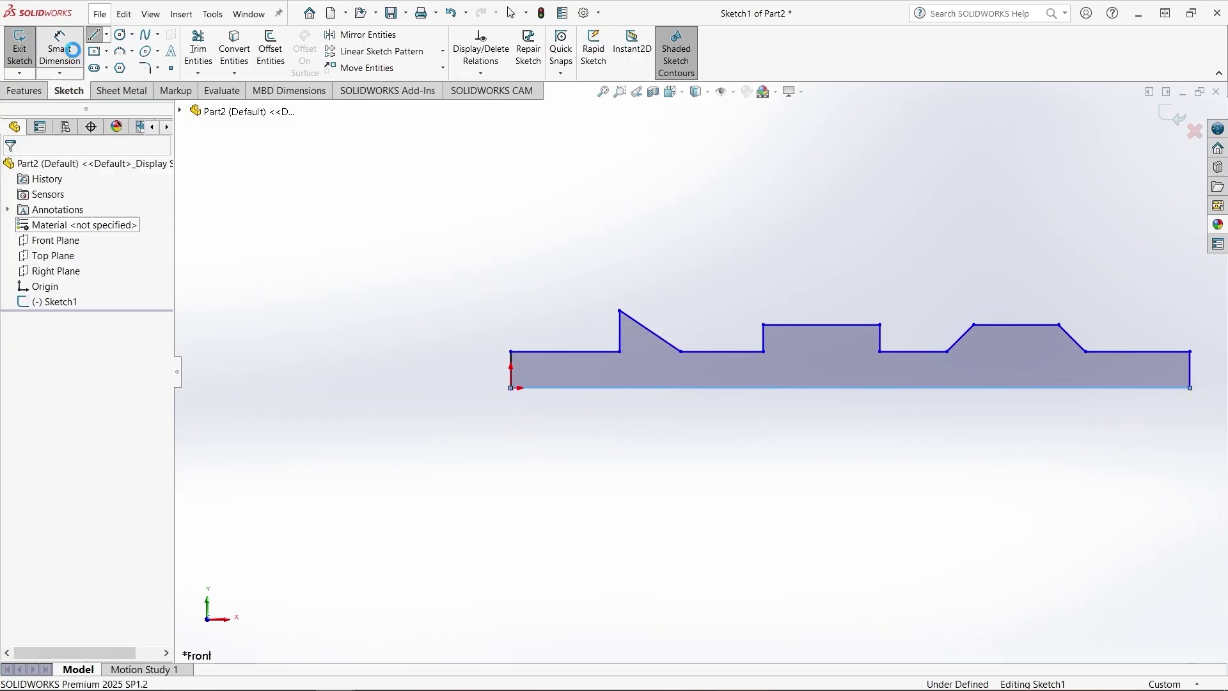
left_click(807, 391)
left_click(848, 442)
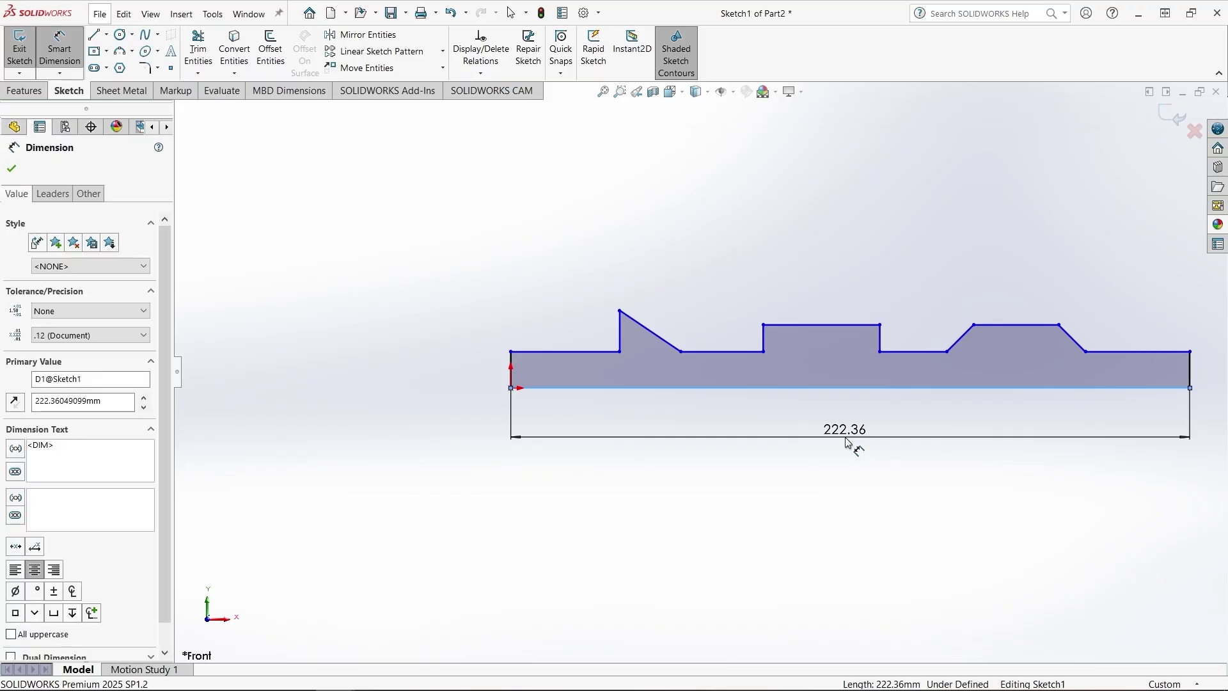
type("600")
key("Return")
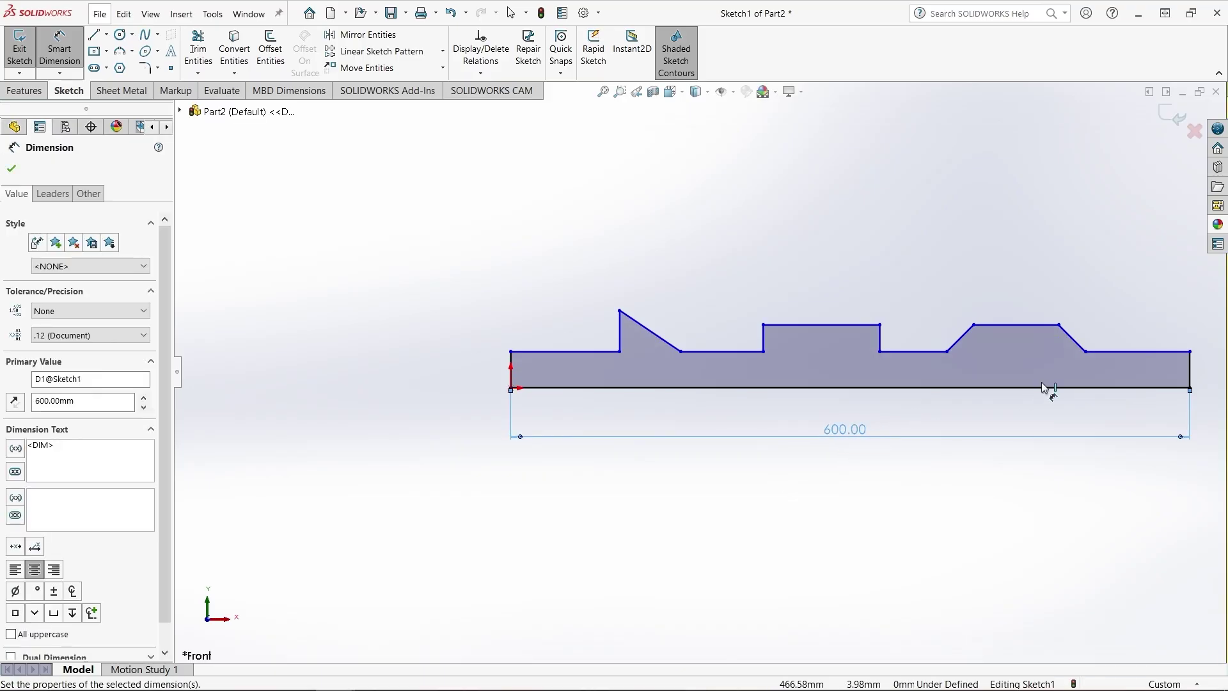
left_click(1190, 370)
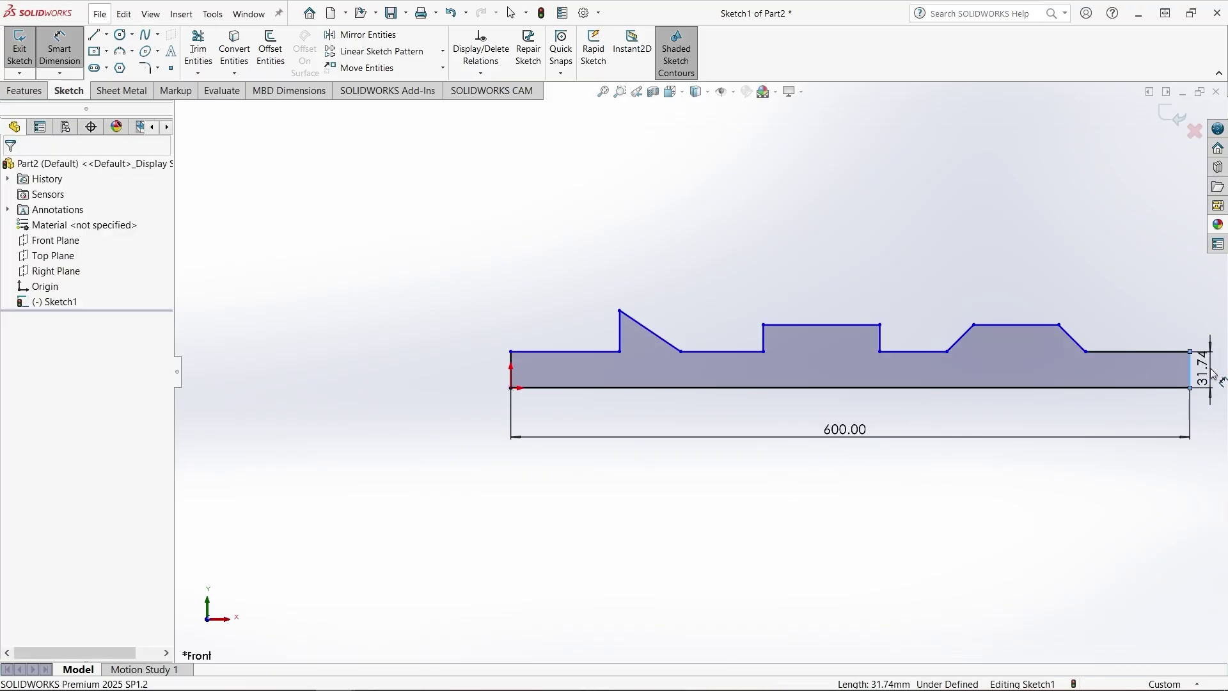
left_click(1213, 375)
type("20")
key("Return")
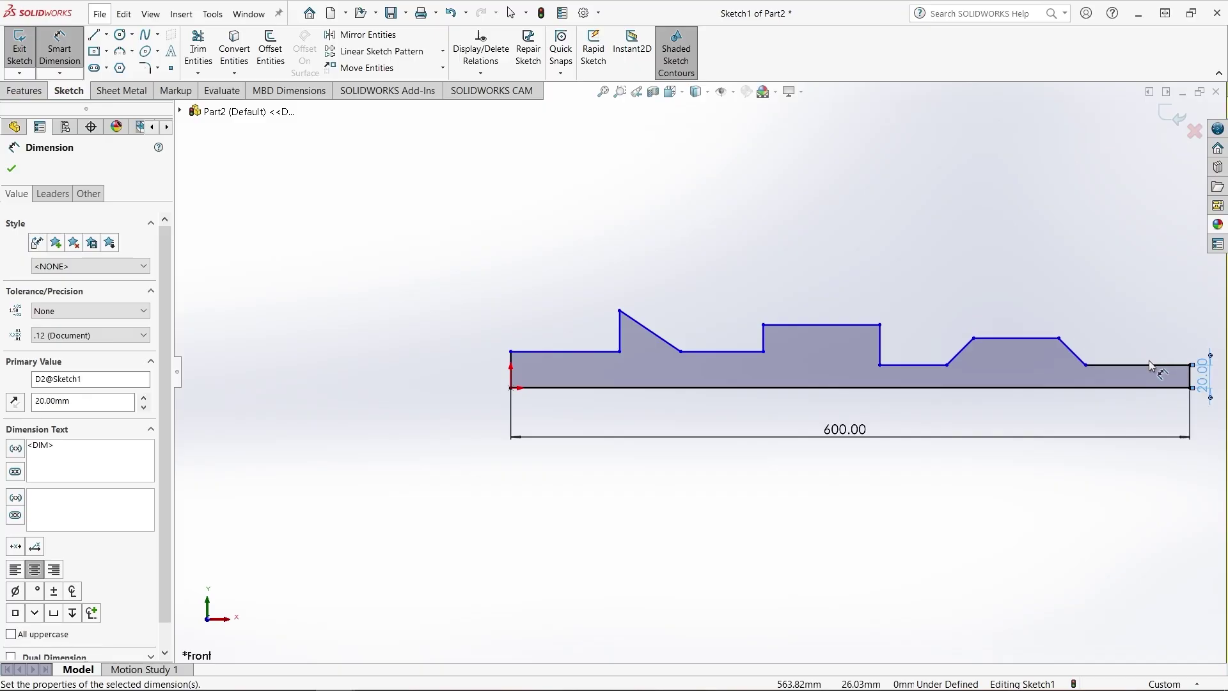
Dimension the horizontal segment beside the 20 mm edge to 30 mm and the first horizontal segment near the origin to 100 mm
left_click(1149, 365)
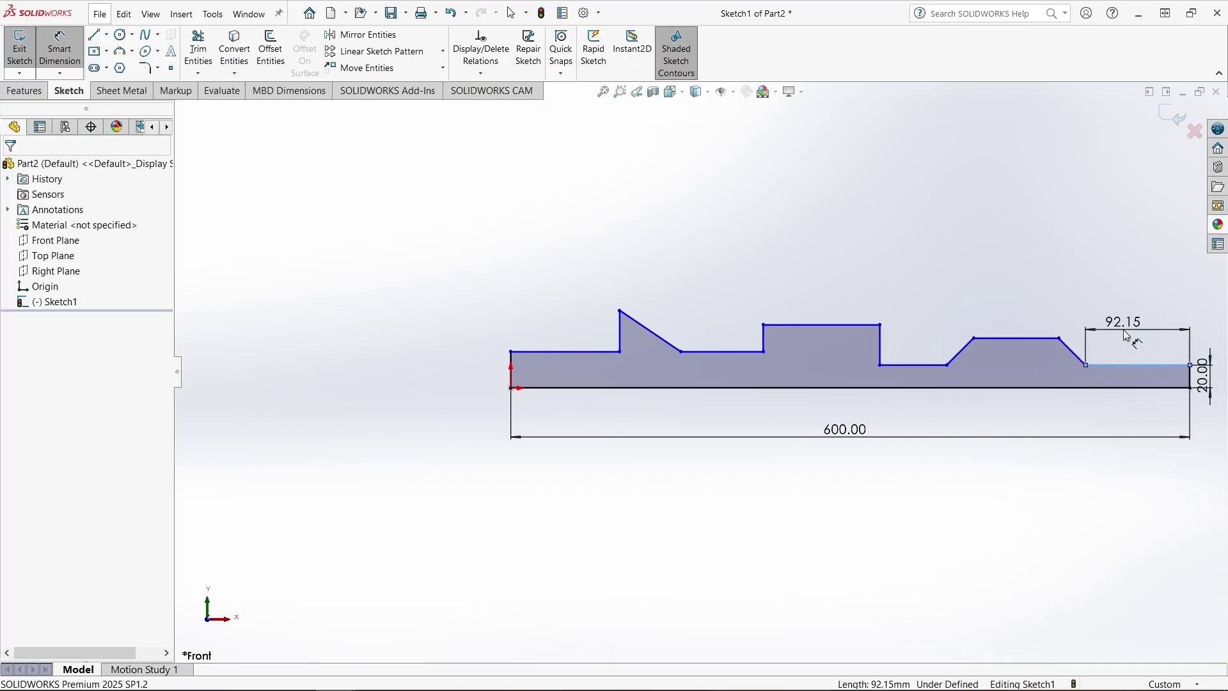
left_click(1127, 335)
type("30")
key("Return")
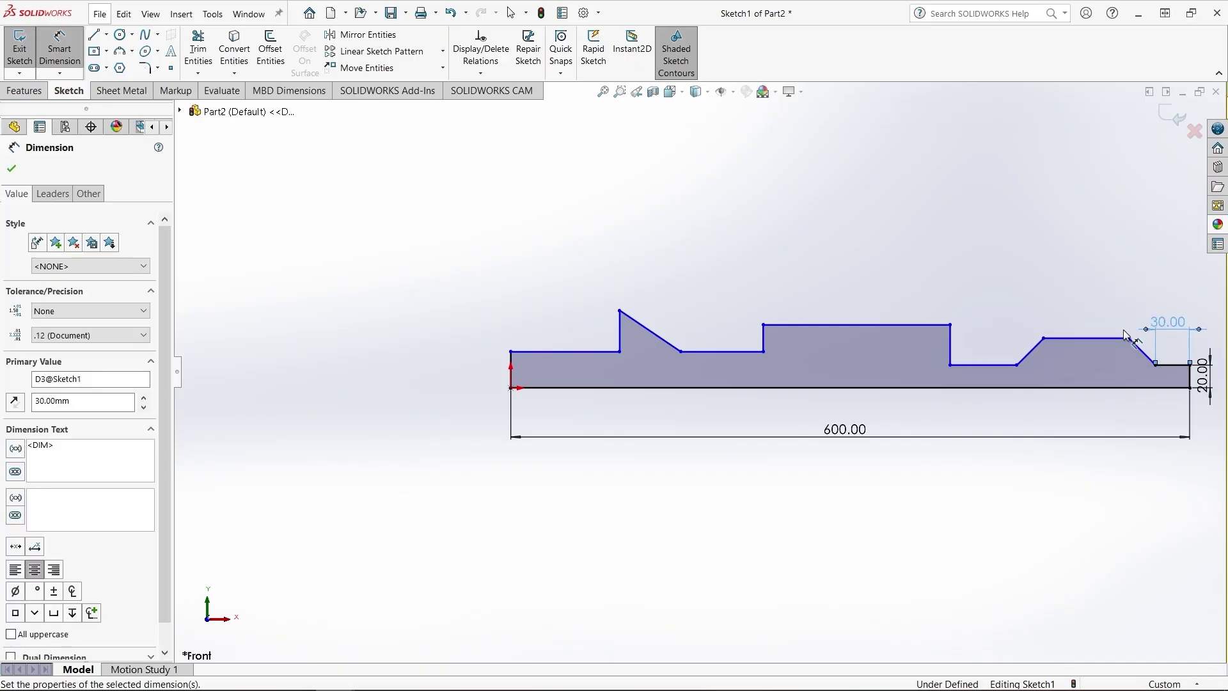
left_click(597, 352)
left_click(594, 272)
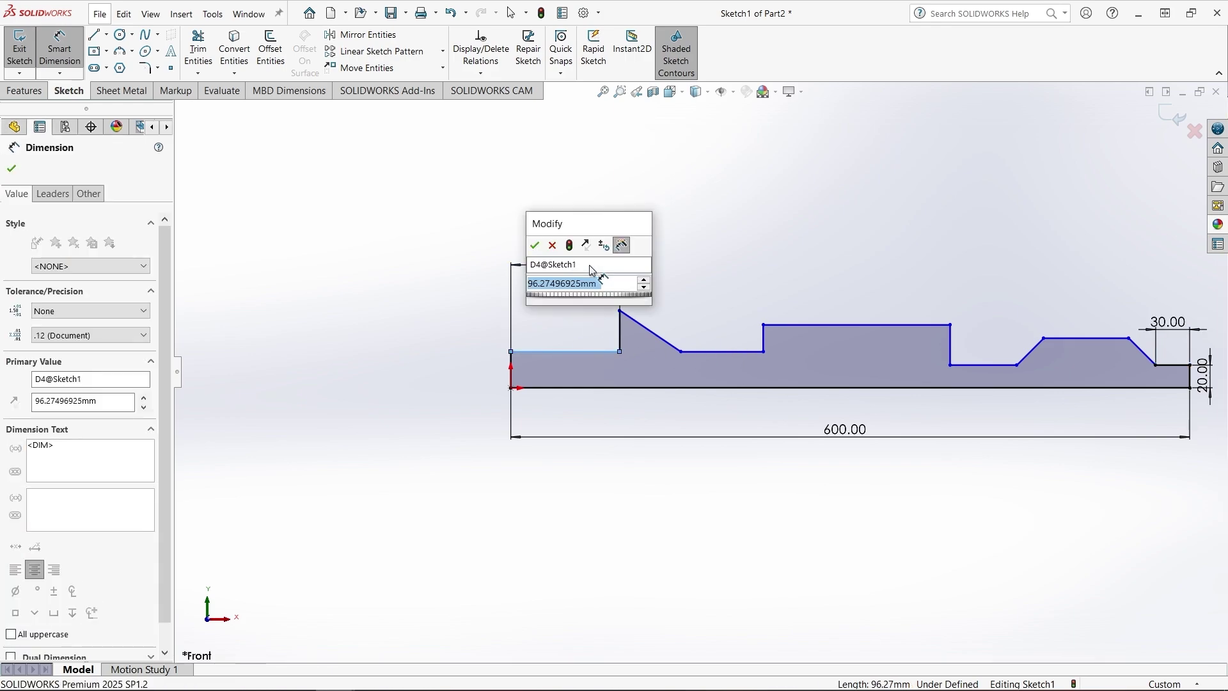
type("100")
key("Return")
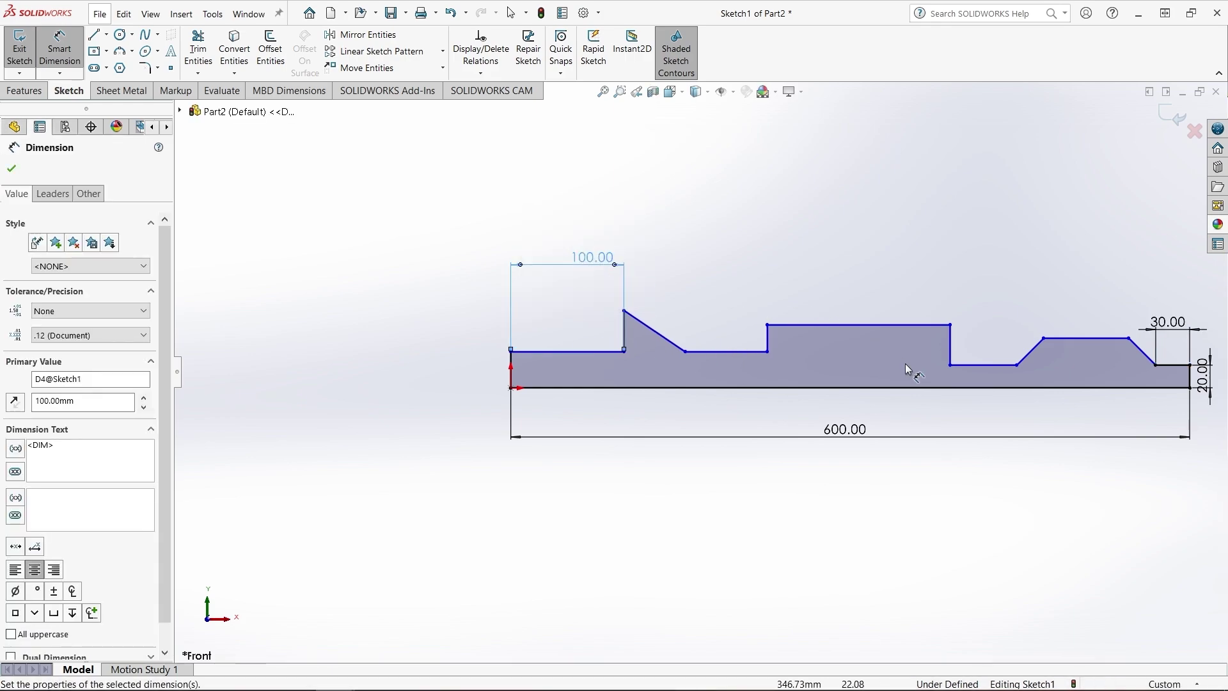
Dimension the top edge of the raised rectangular step to 70 mm
left_click(838, 327)
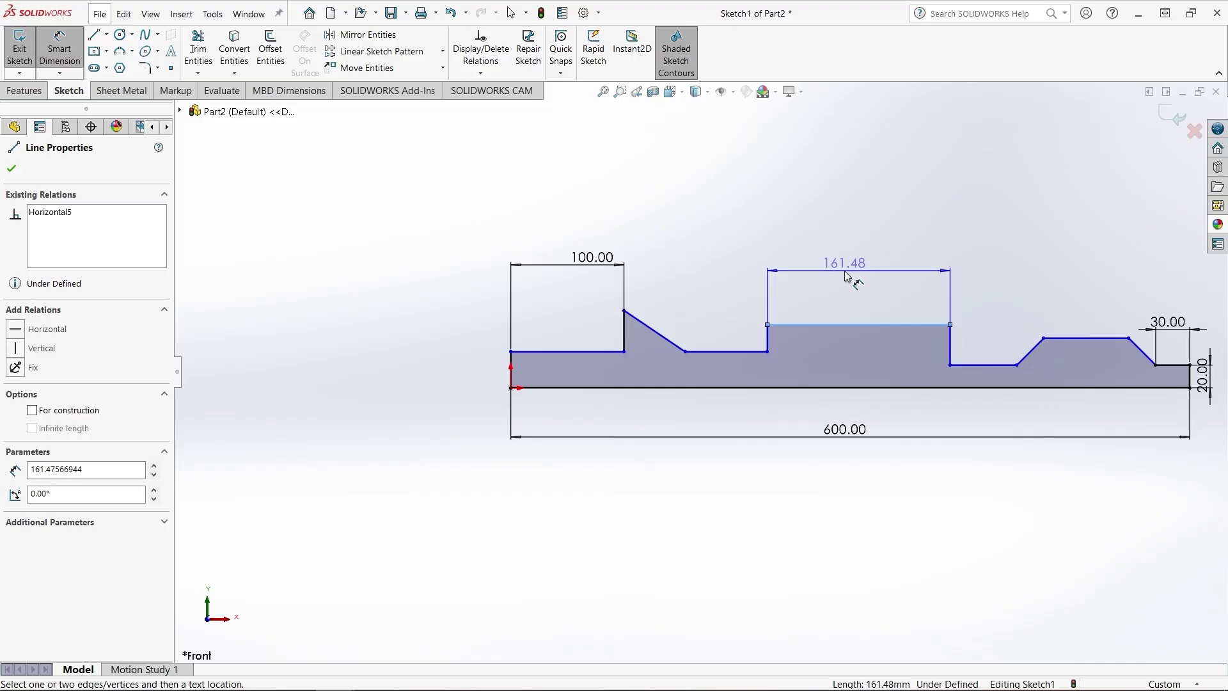
left_click(848, 277)
left_click(848, 276)
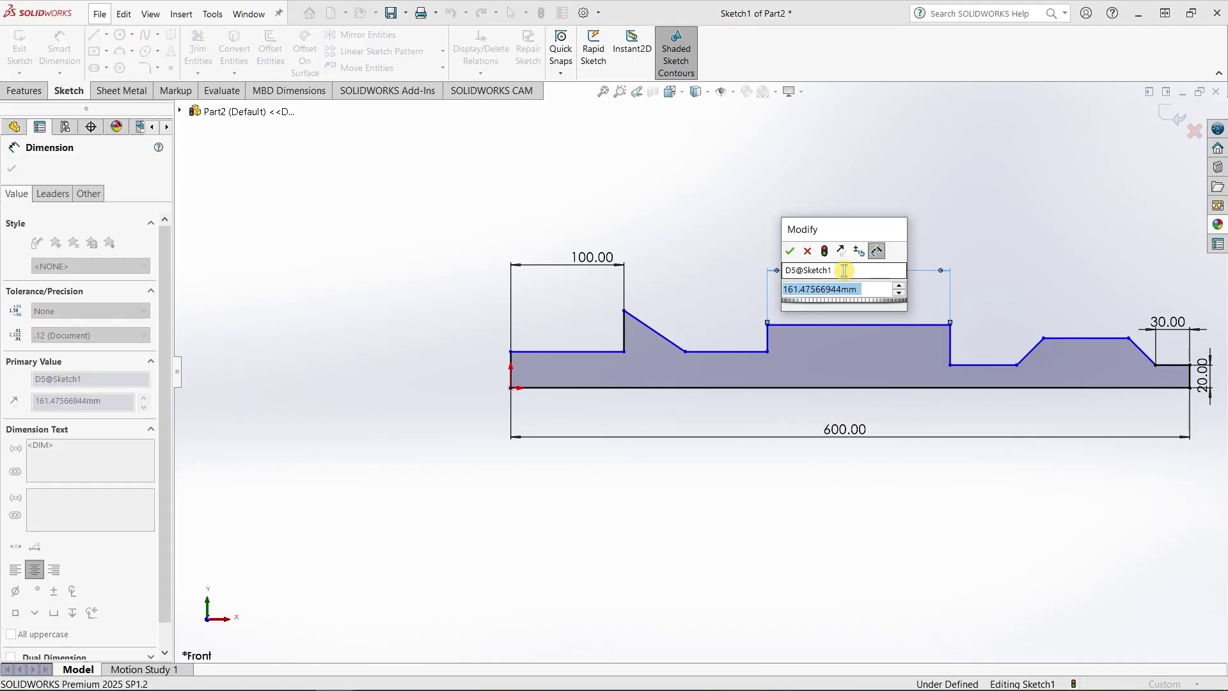
key("Return")
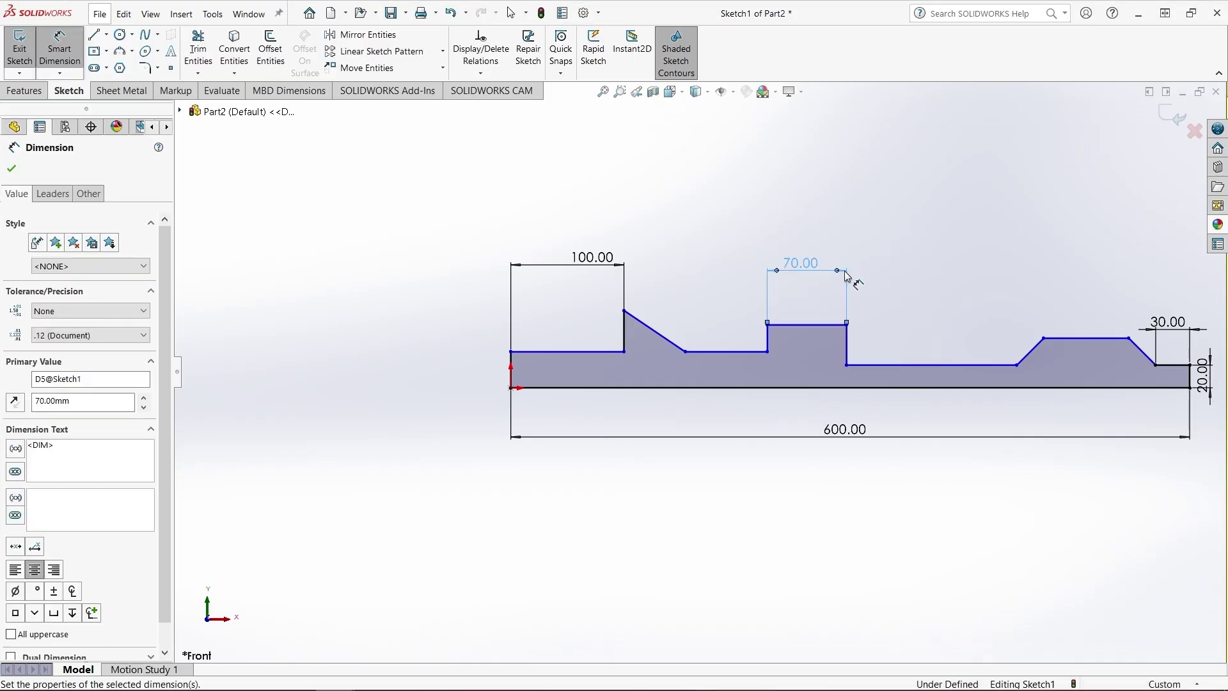
Set the raised rectangular step's width dimension to 100 mm
double_click(801, 261)
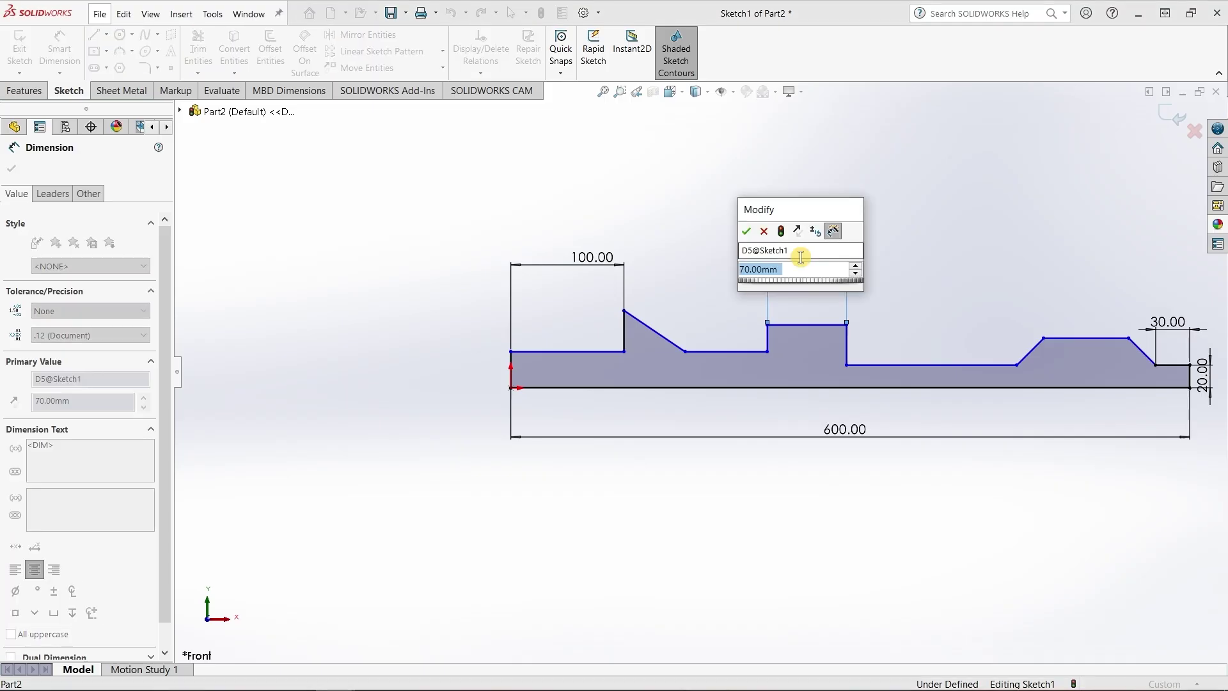
type("100")
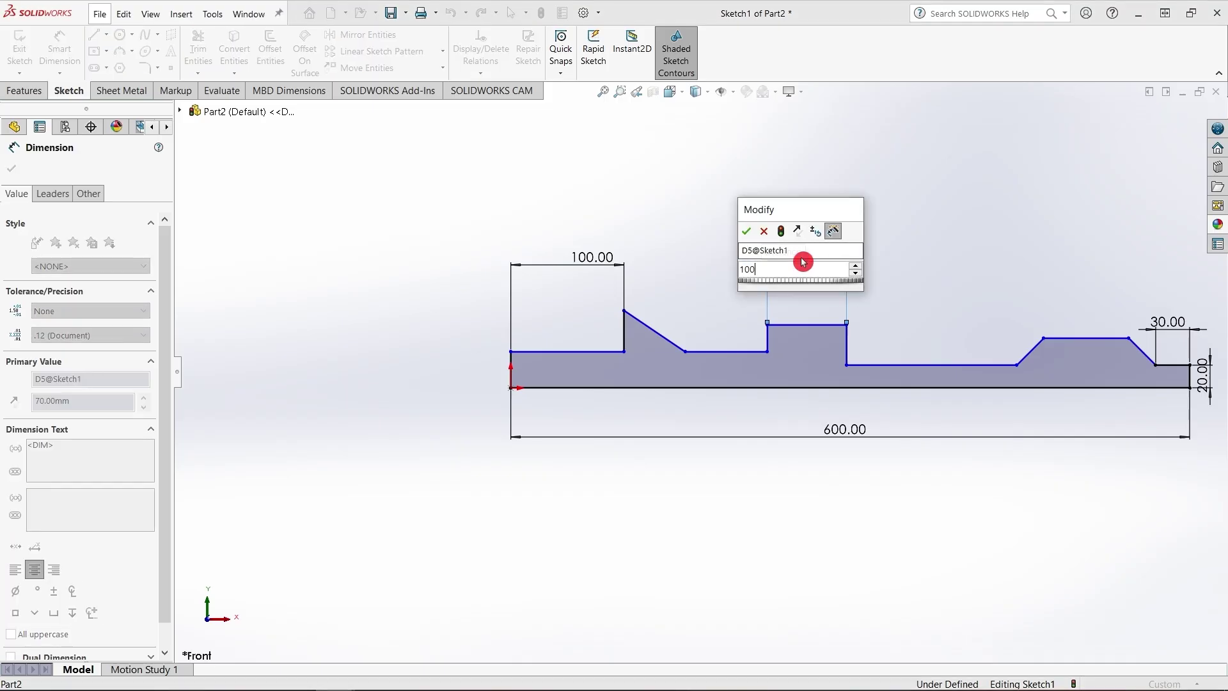
key("Return")
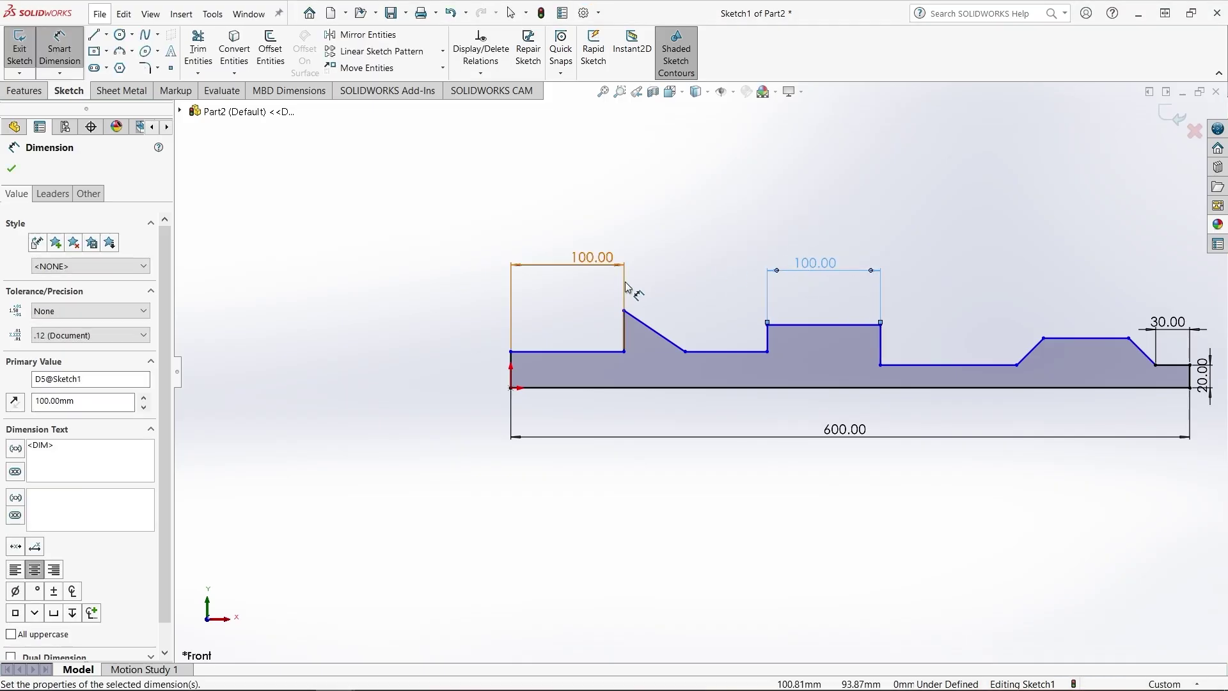
left_click(8, 167)
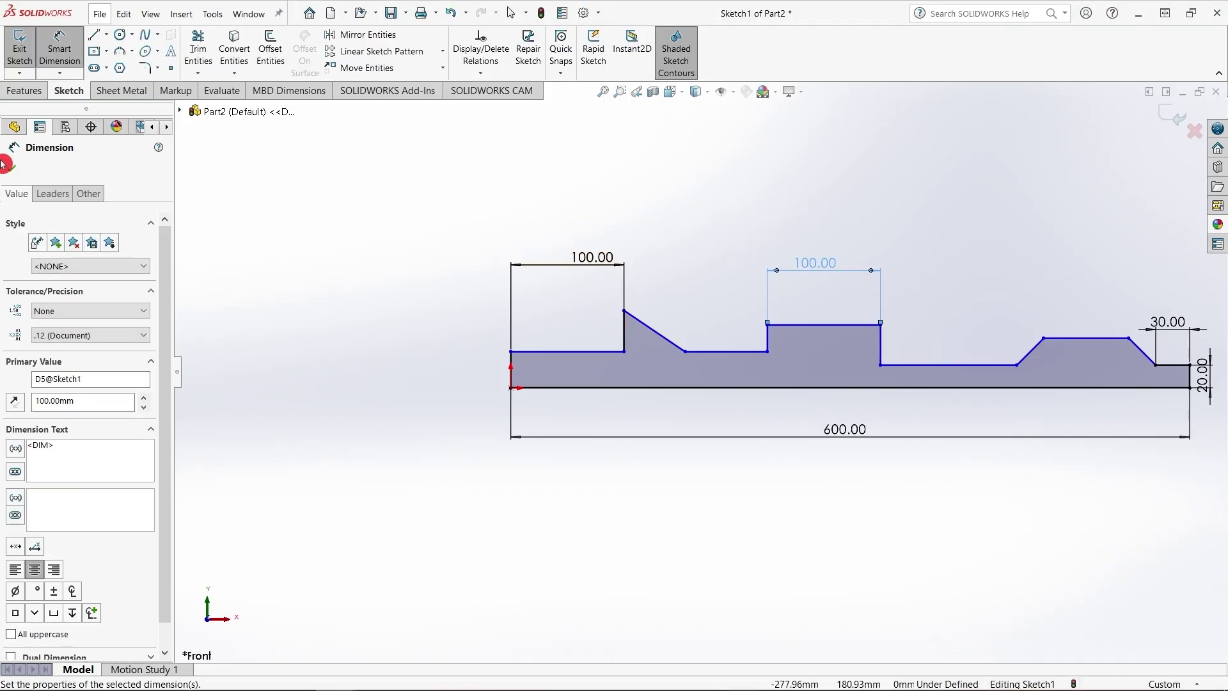
Revolve the stepped profile 360° about its 600 mm base line into a solid shaft
left_click(19, 92)
left_click(91, 49)
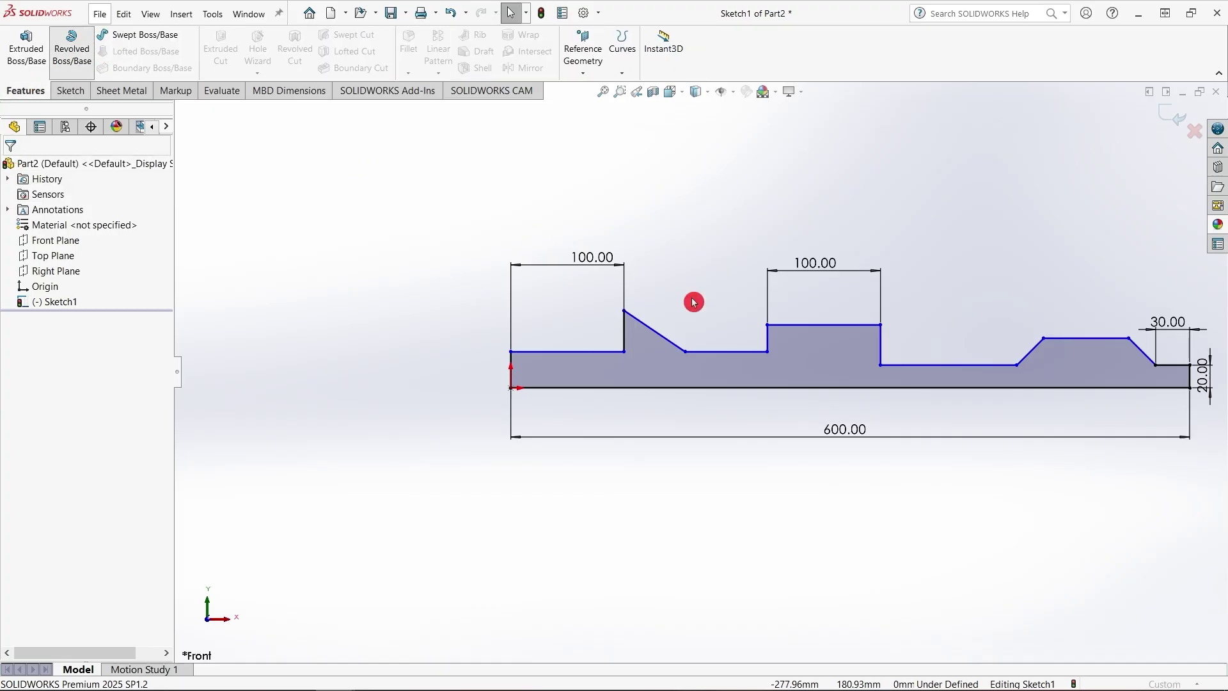
left_click(707, 408)
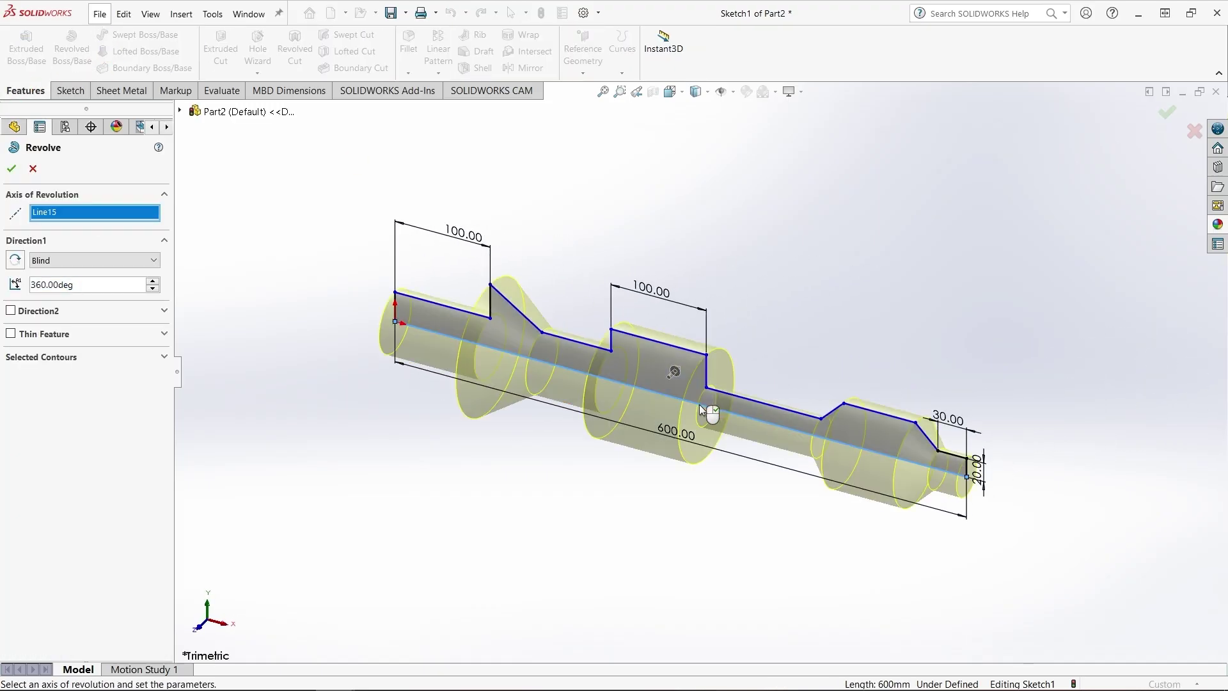
left_click(11, 172)
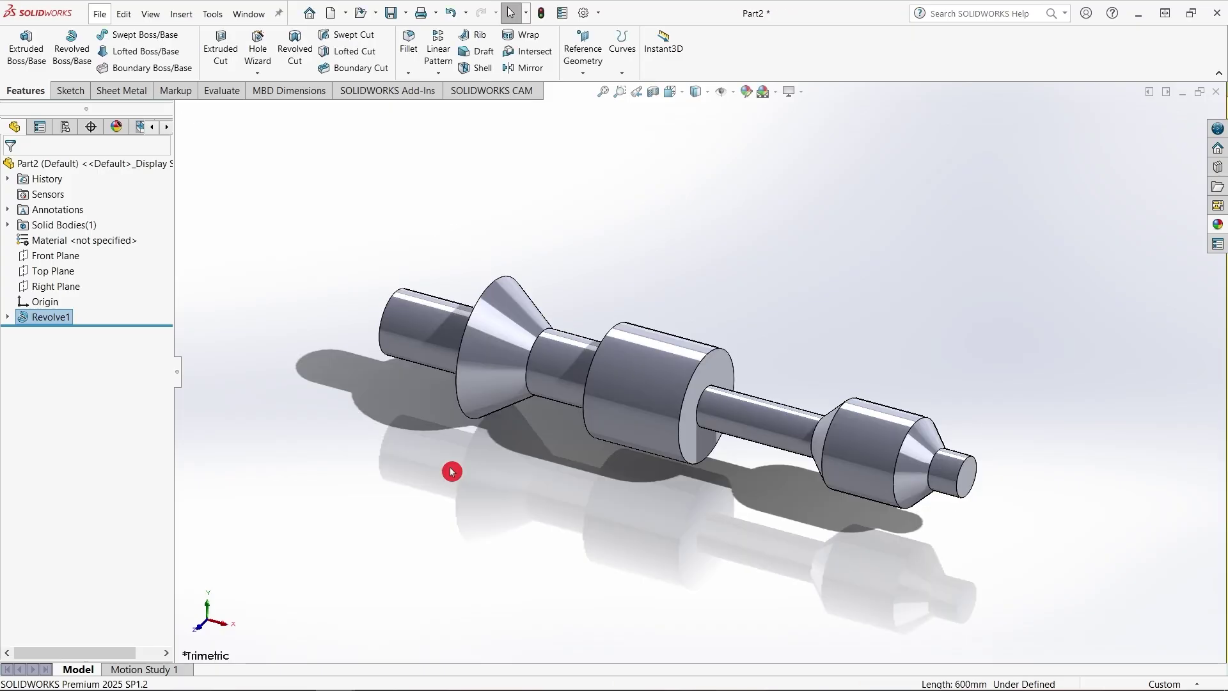
Start a sketch on the Top Plane and draw a horizontal centerline about 25 mm long inward from the middle of the shaft's small-diameter end
middle_click_drag(769, 360, 809, 354)
left_click(76, 270)
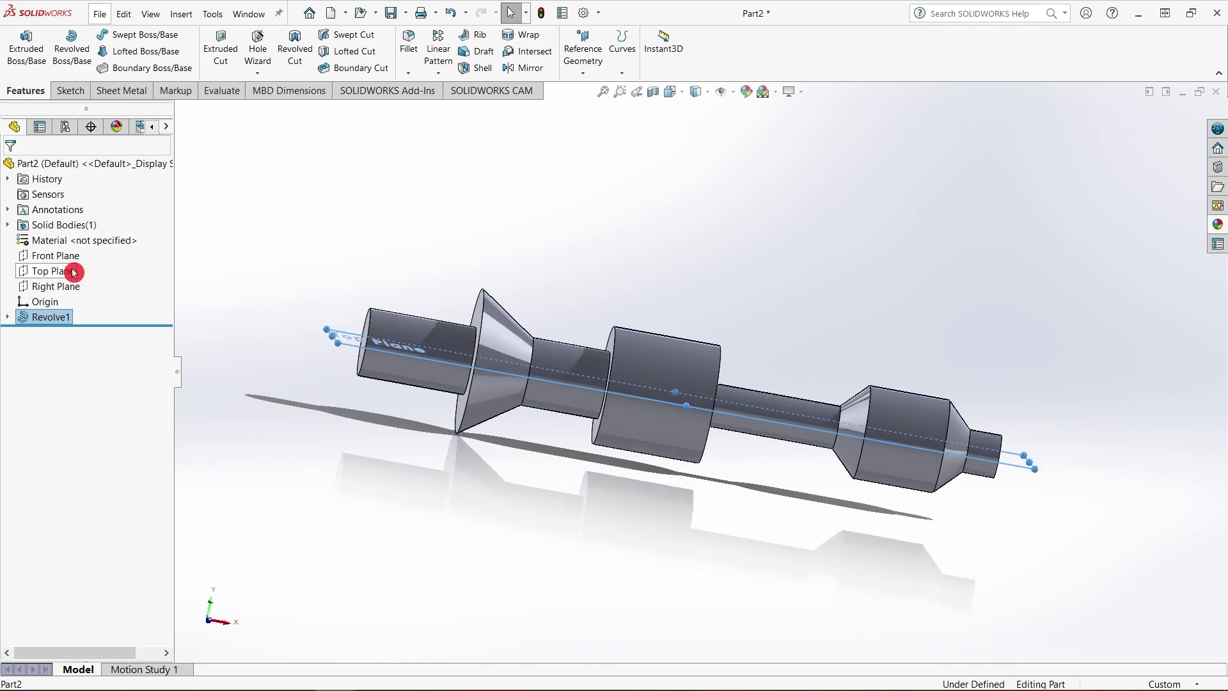
left_click(88, 251)
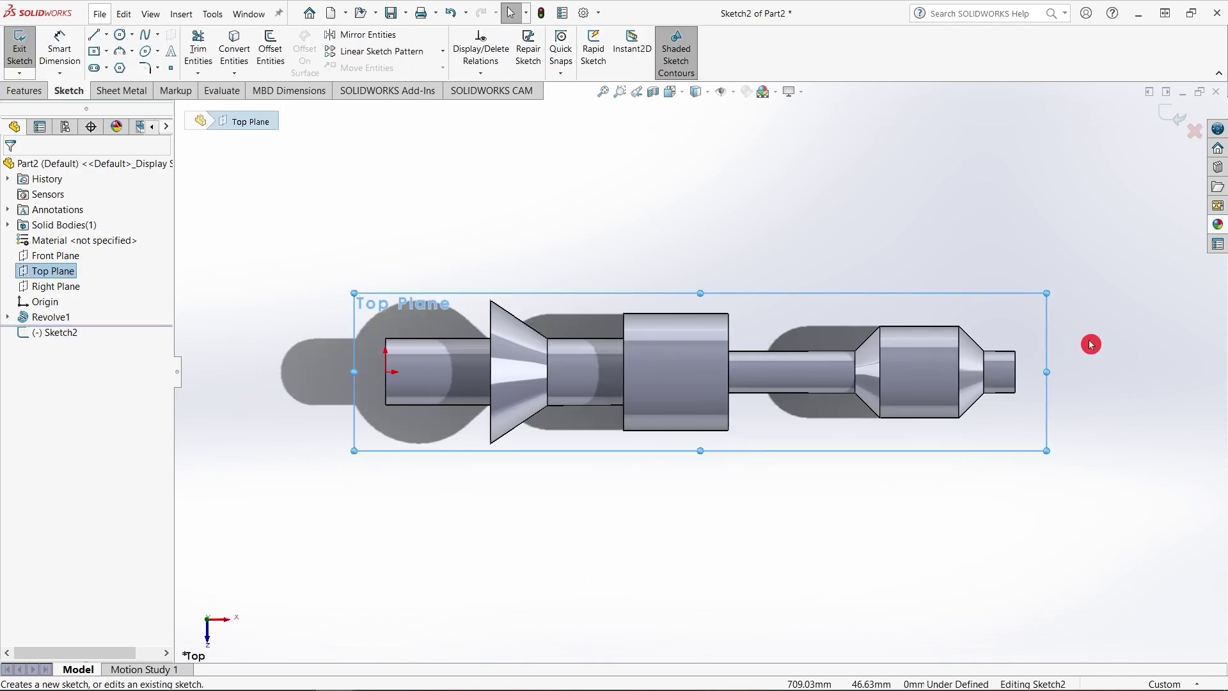
scroll(1009, 370, "down", 6)
scroll(912, 375, "down", 1)
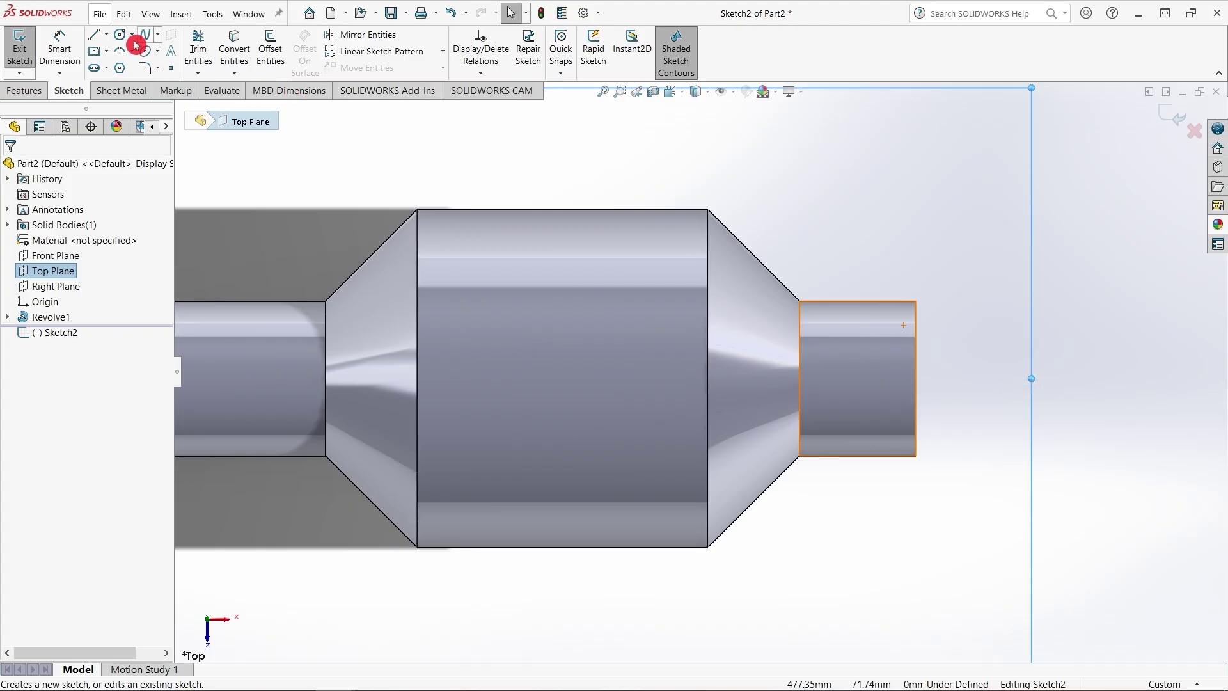
left_click(107, 35)
left_click(131, 75)
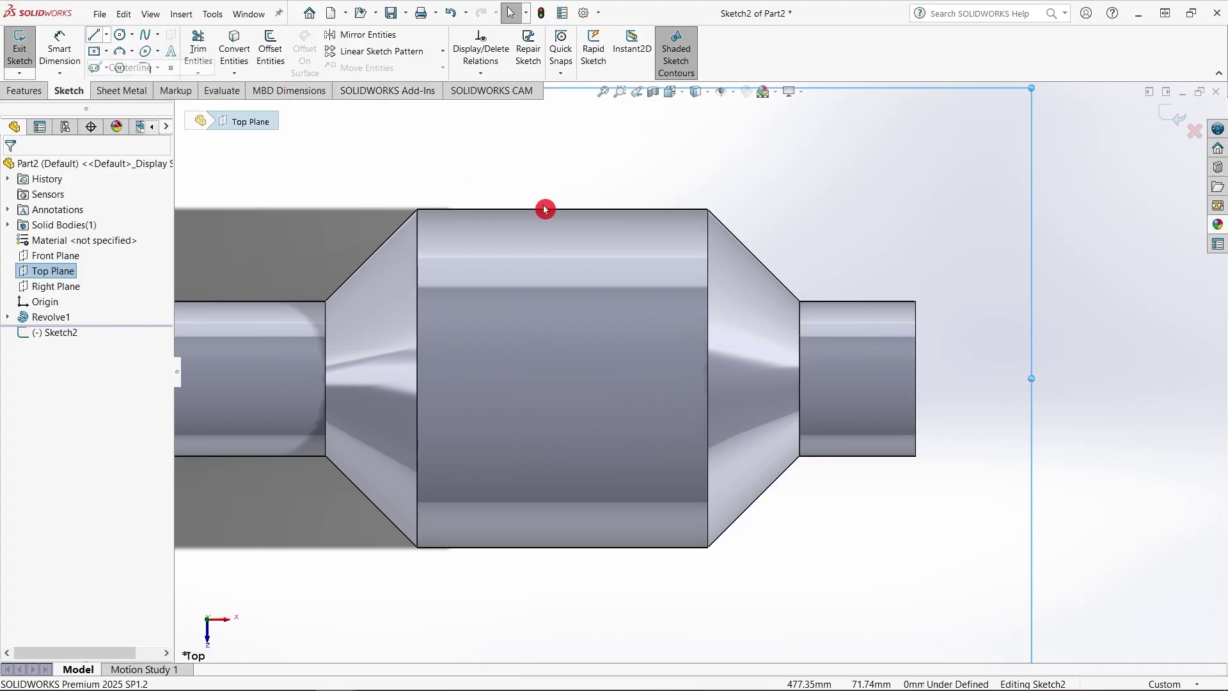
left_click(916, 379)
left_click(818, 376)
right_click(819, 376)
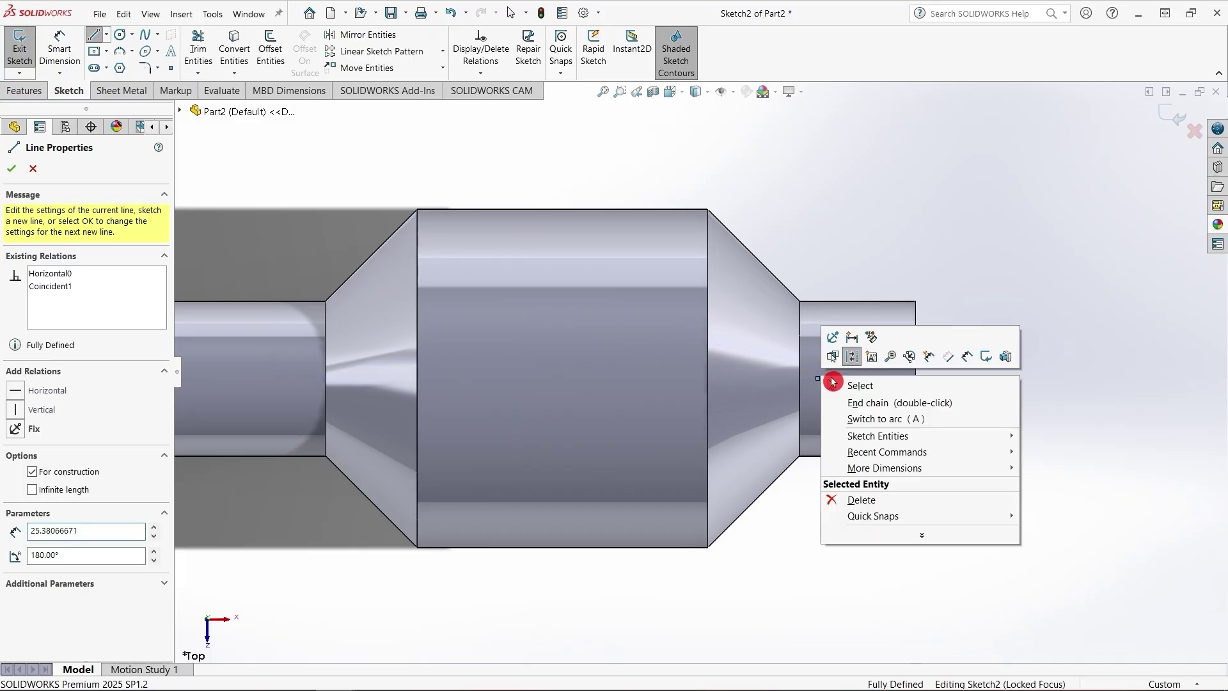
left_click(829, 380)
Sketch a three-point spline with both ends on the centerline, arching about 2.8 mm away from it
left_click(128, 11)
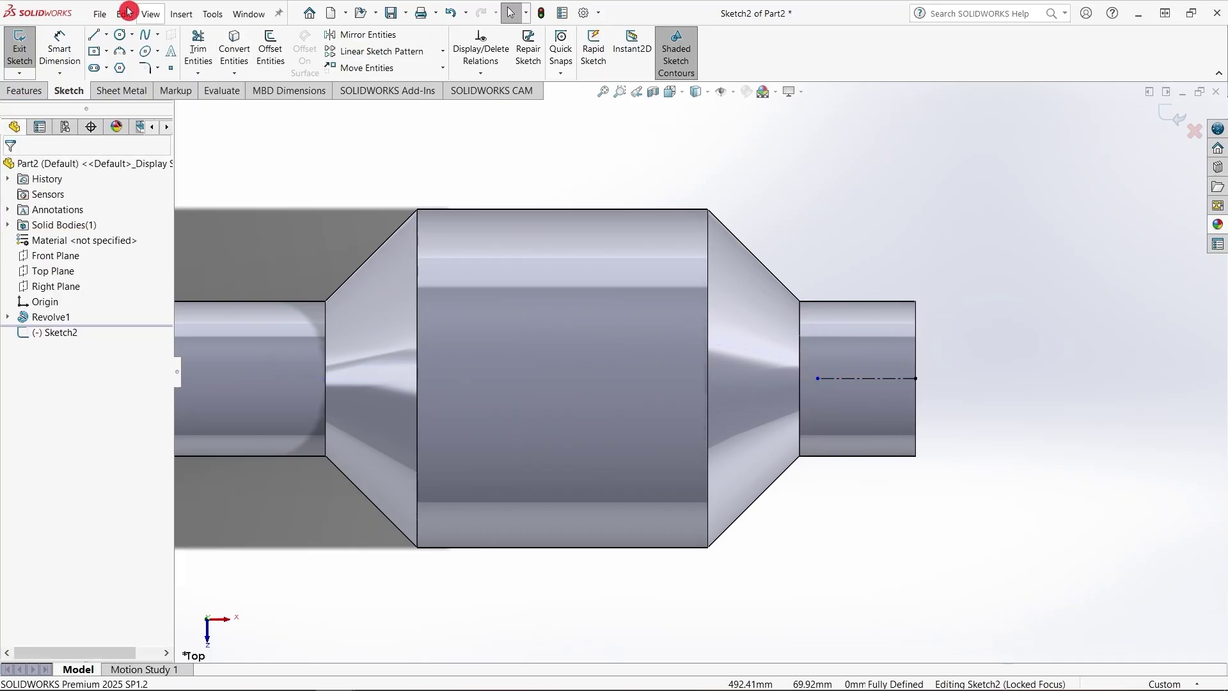
left_click(820, 378)
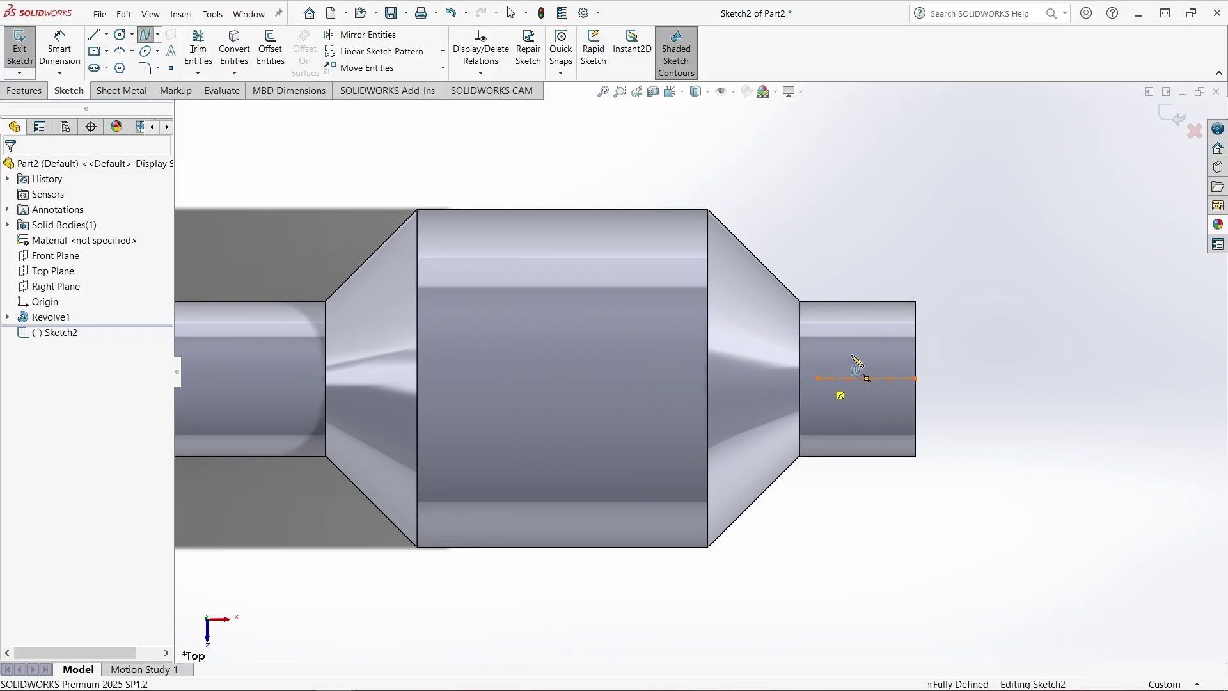
left_click(862, 360)
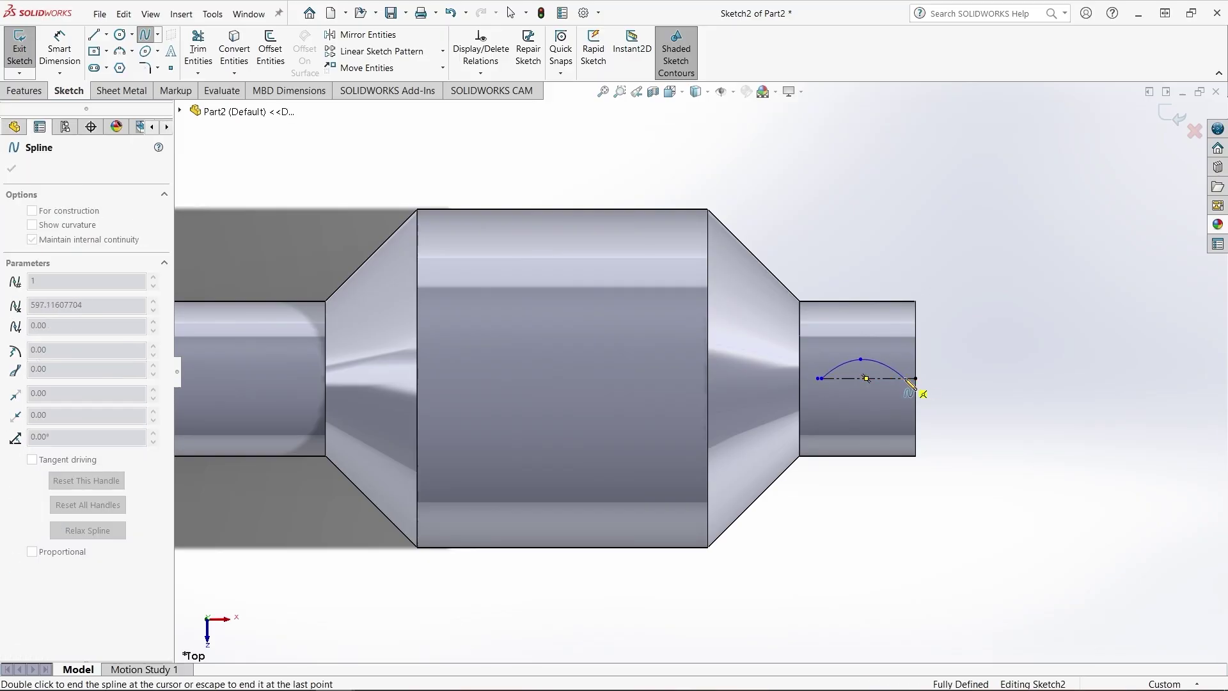
right_click(907, 395)
left_click(915, 398)
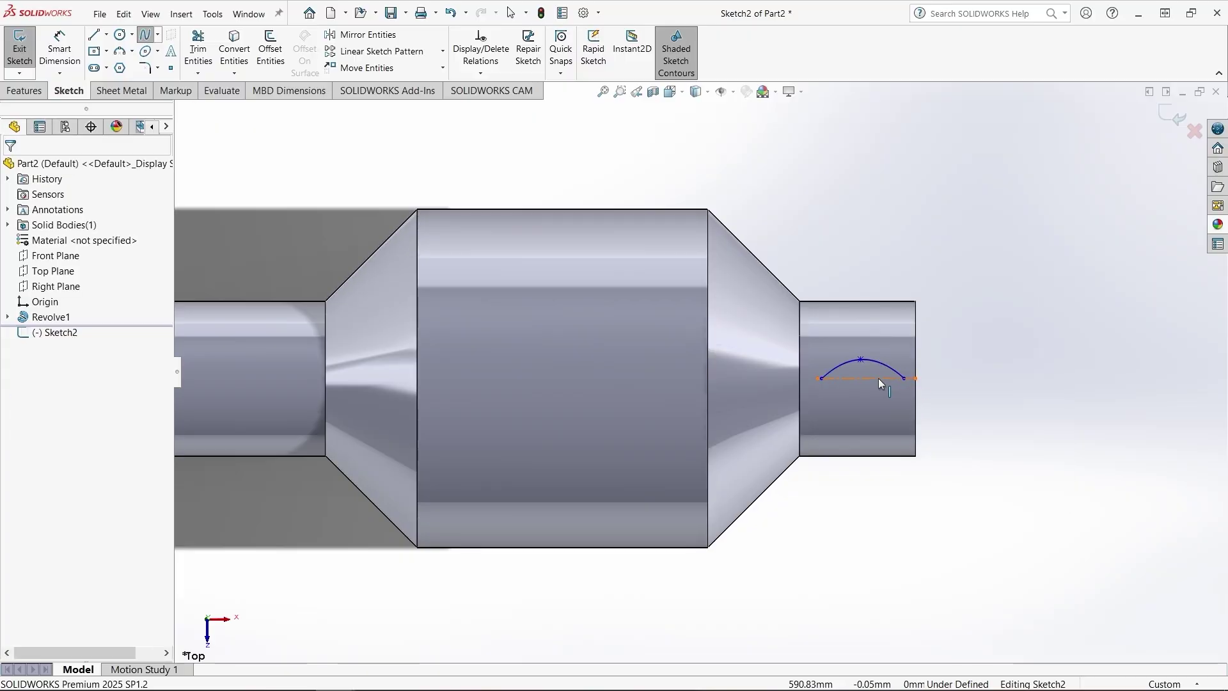
scroll(878, 378, "down", 4)
scroll(810, 342, "down", 1)
left_click_drag(788, 341, 796, 362)
Mirror the spline about the centerline to close a lens-shaped blade profile
left_click(91, 39)
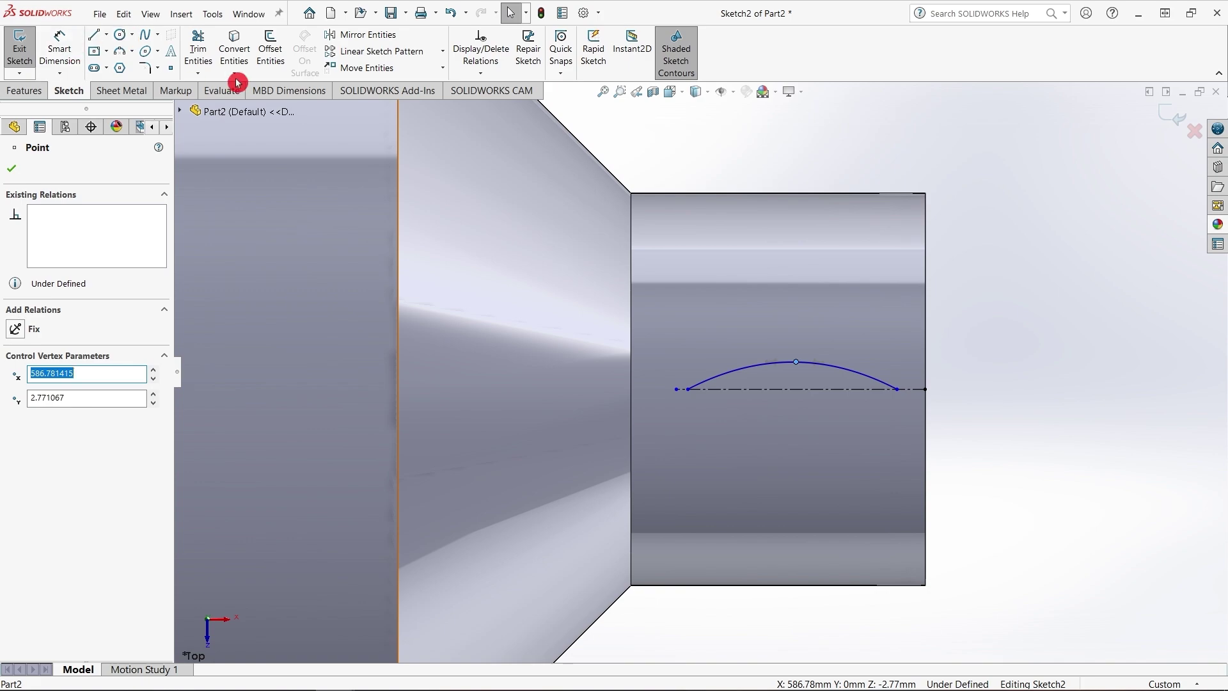
left_click(833, 369)
left_click(388, 41)
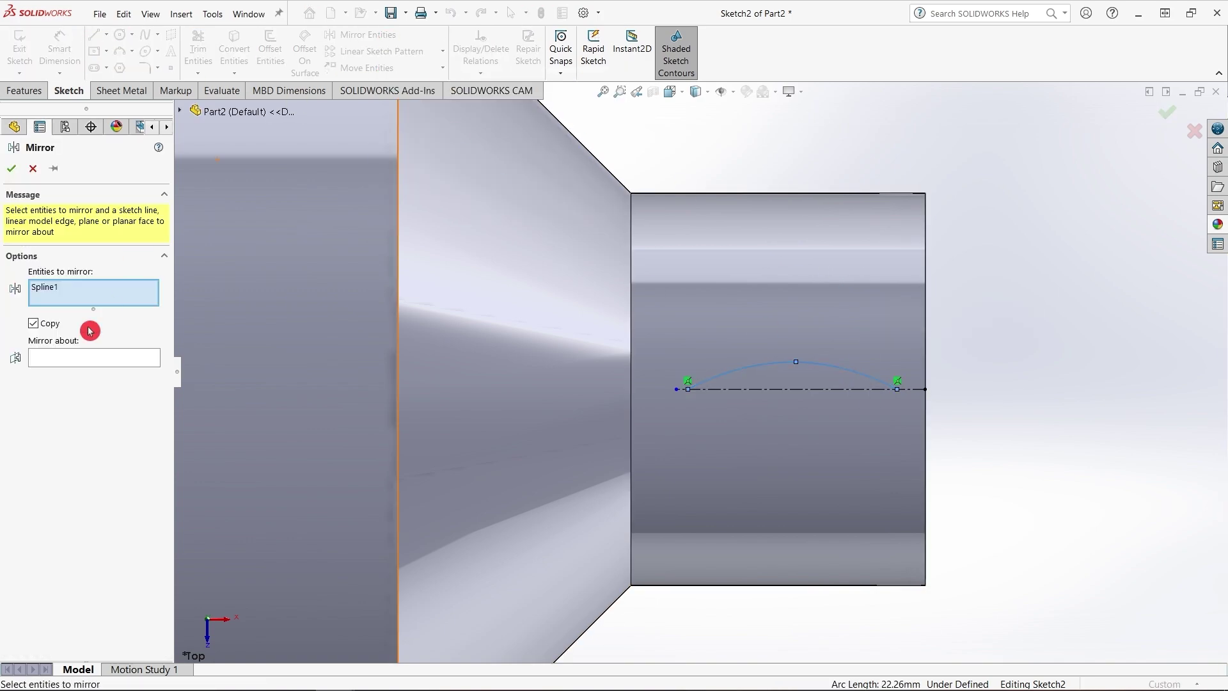
left_click(90, 359)
left_click(795, 389)
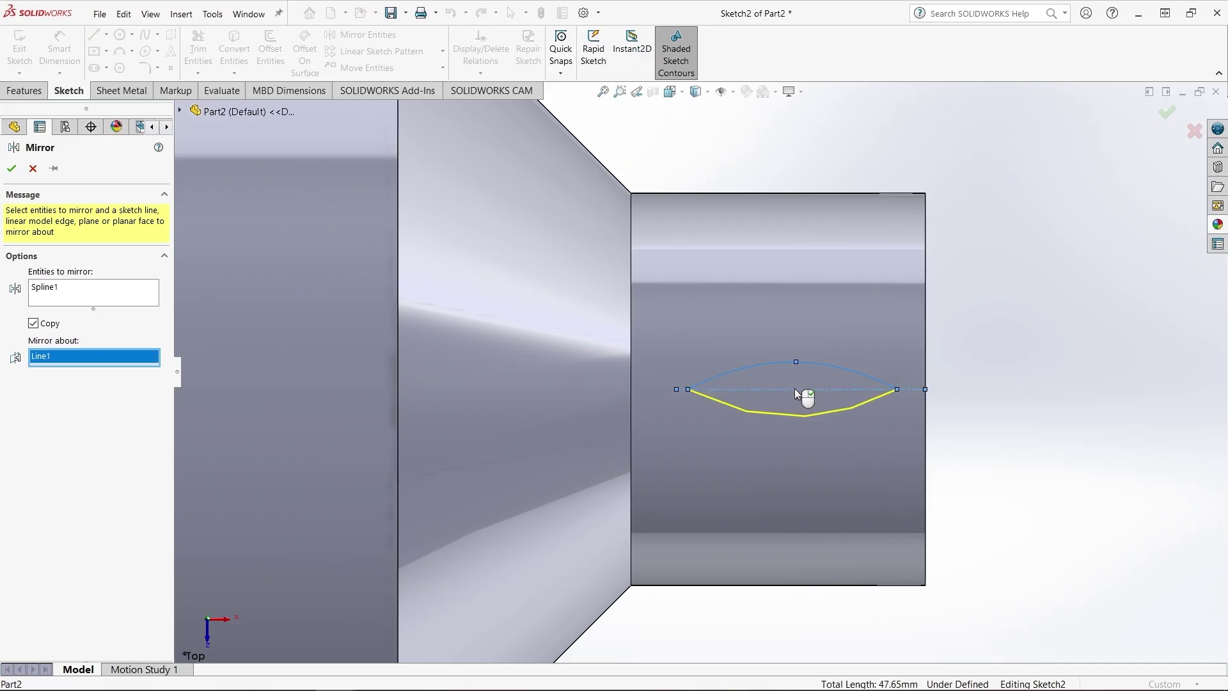
left_click(17, 167)
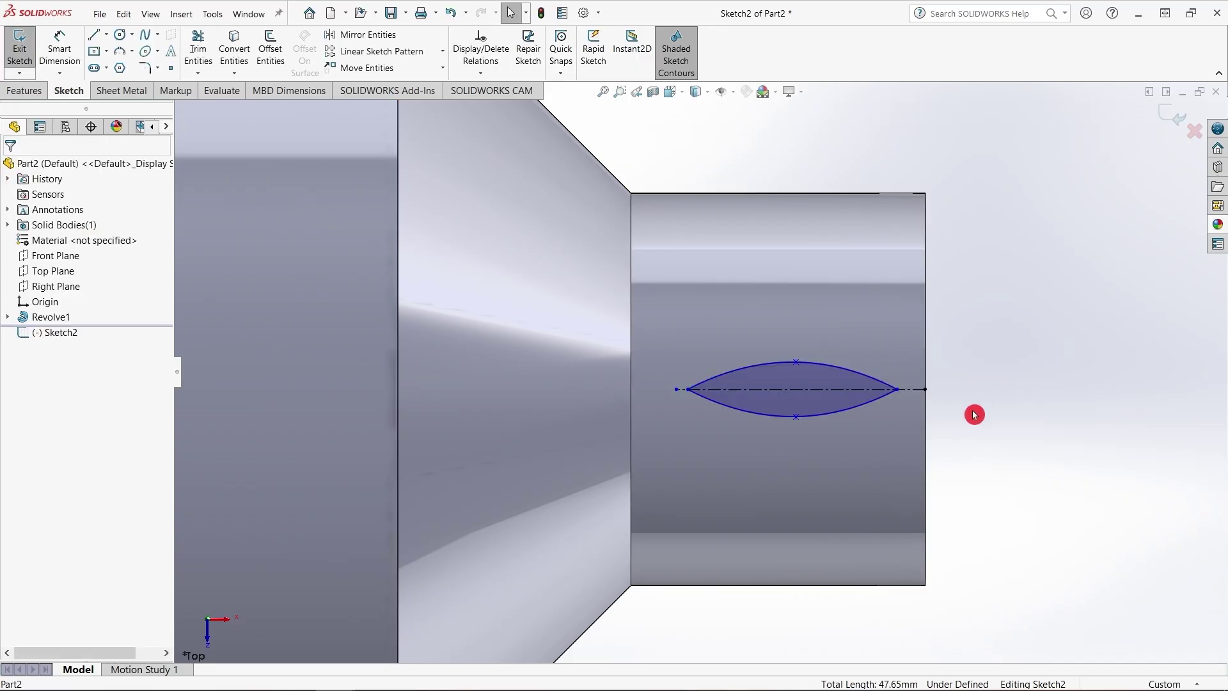
Flatten the lens-shaped profile by moving the mirrored spline's middle point to about 1.9 mm from the centerline
scroll(973, 414, "up", 1)
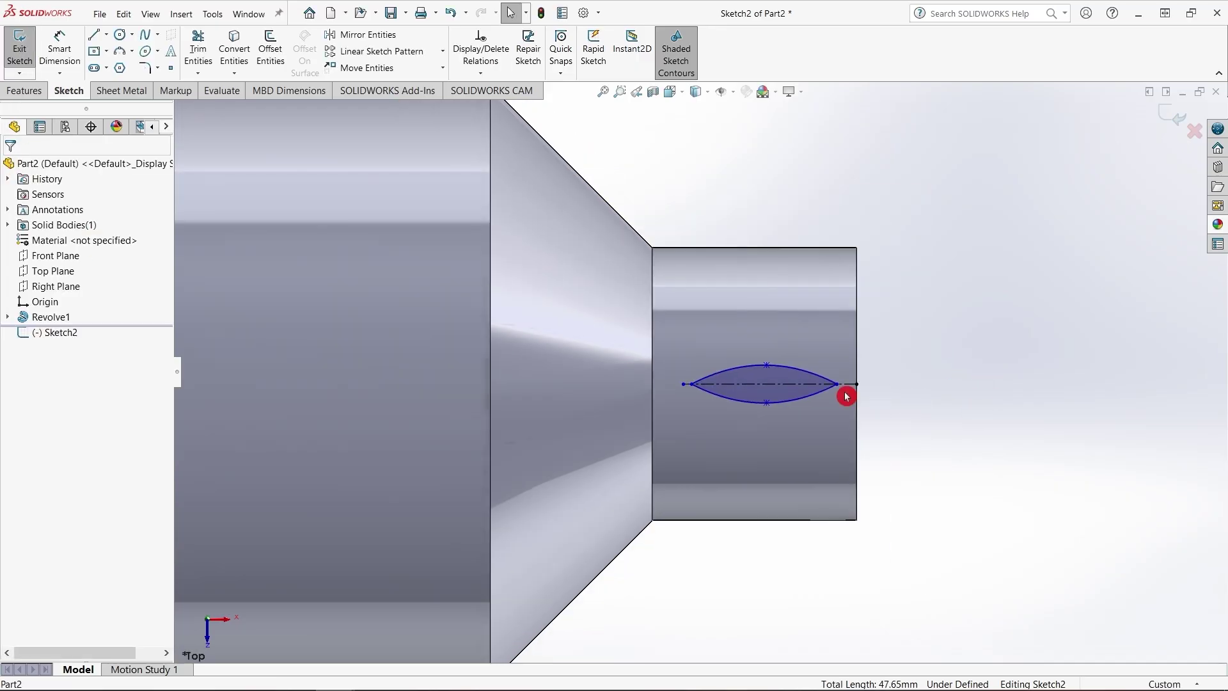
left_click(767, 402)
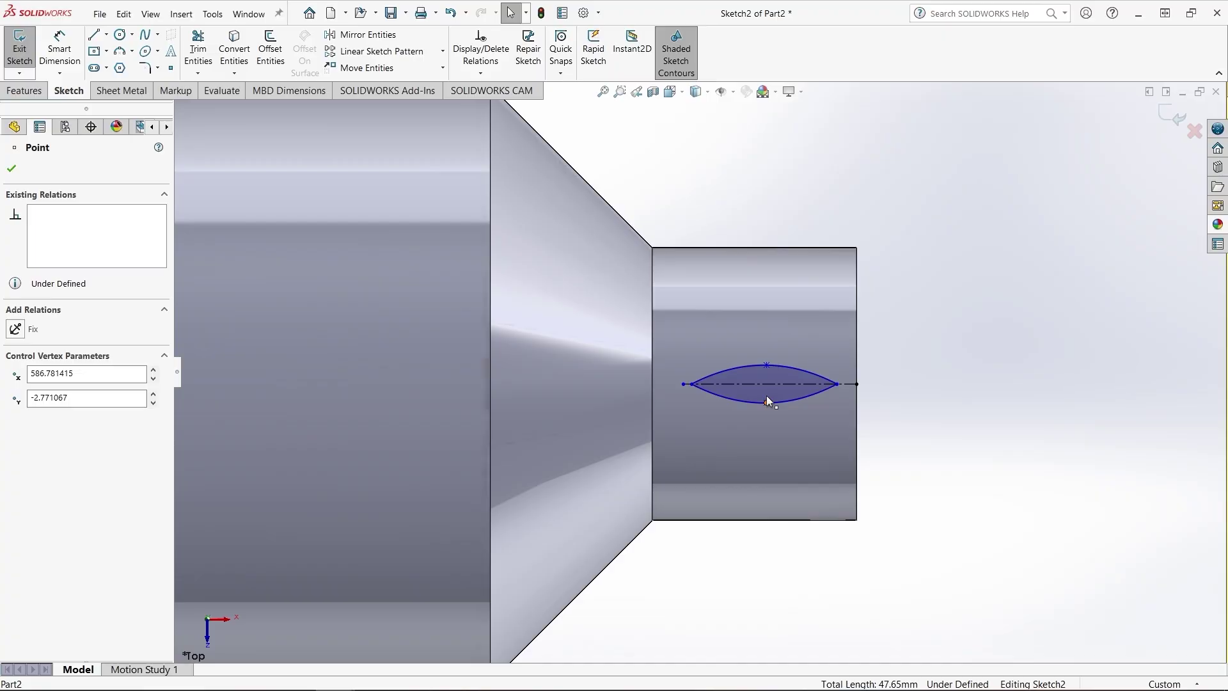
scroll(766, 396, "down", 4)
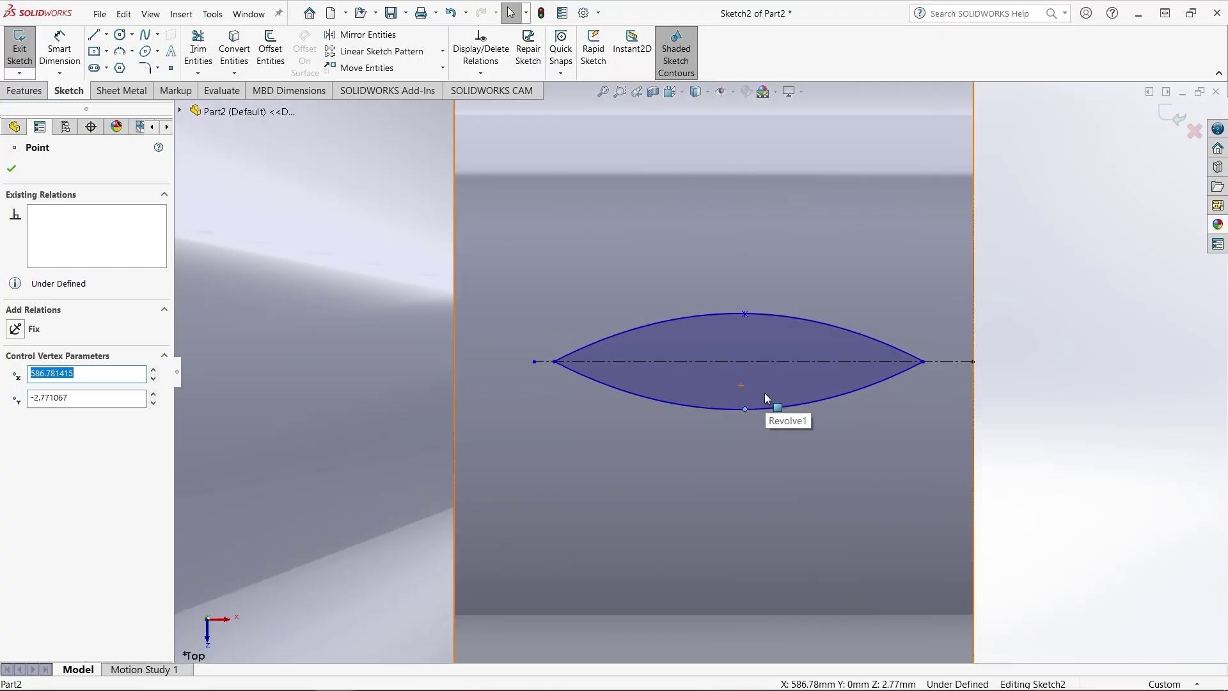
mouse_move(745, 408)
left_mouse_down()
mouse_move(736, 396)
mouse_move(750, 395)
left_mouse_up()
left_click(1069, 327)
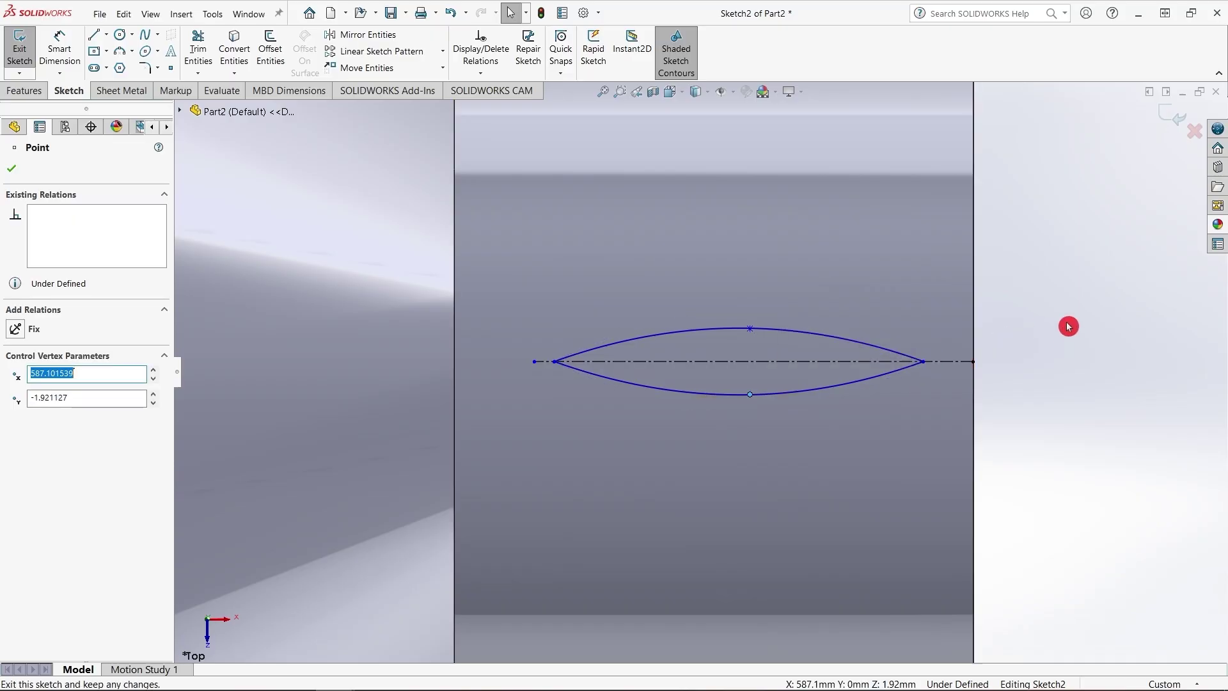
scroll(1009, 382, "up", 5)
scroll(700, 369, "up", 1)
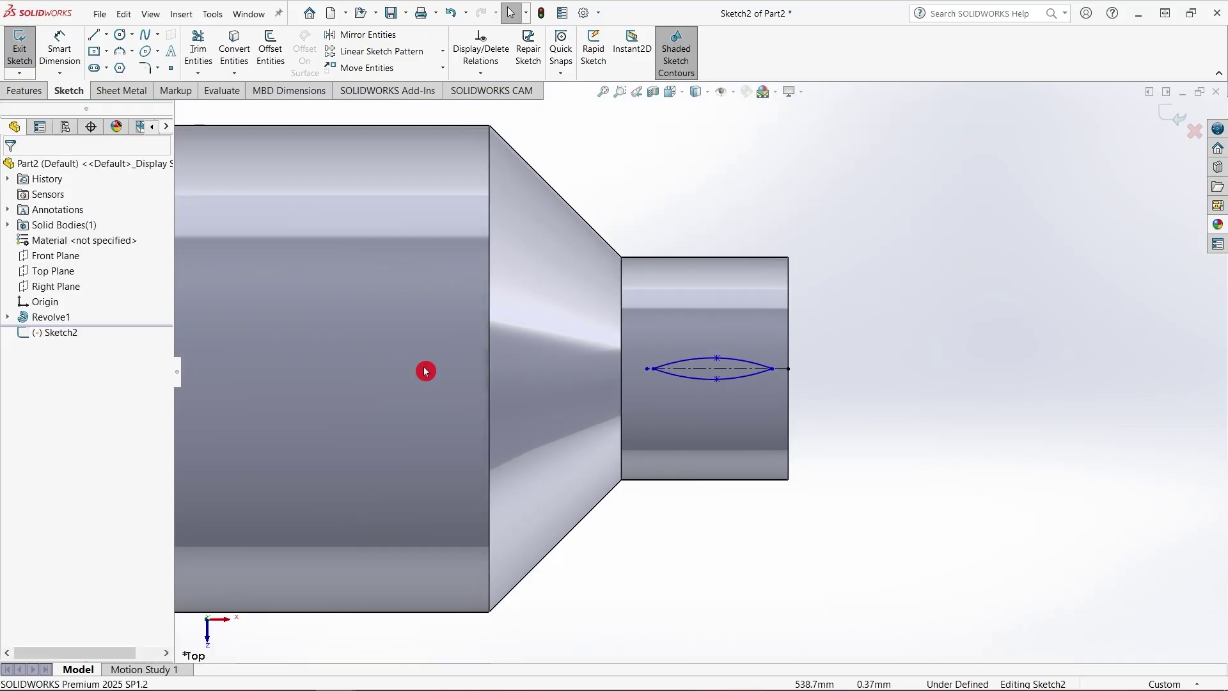
left_click(73, 271)
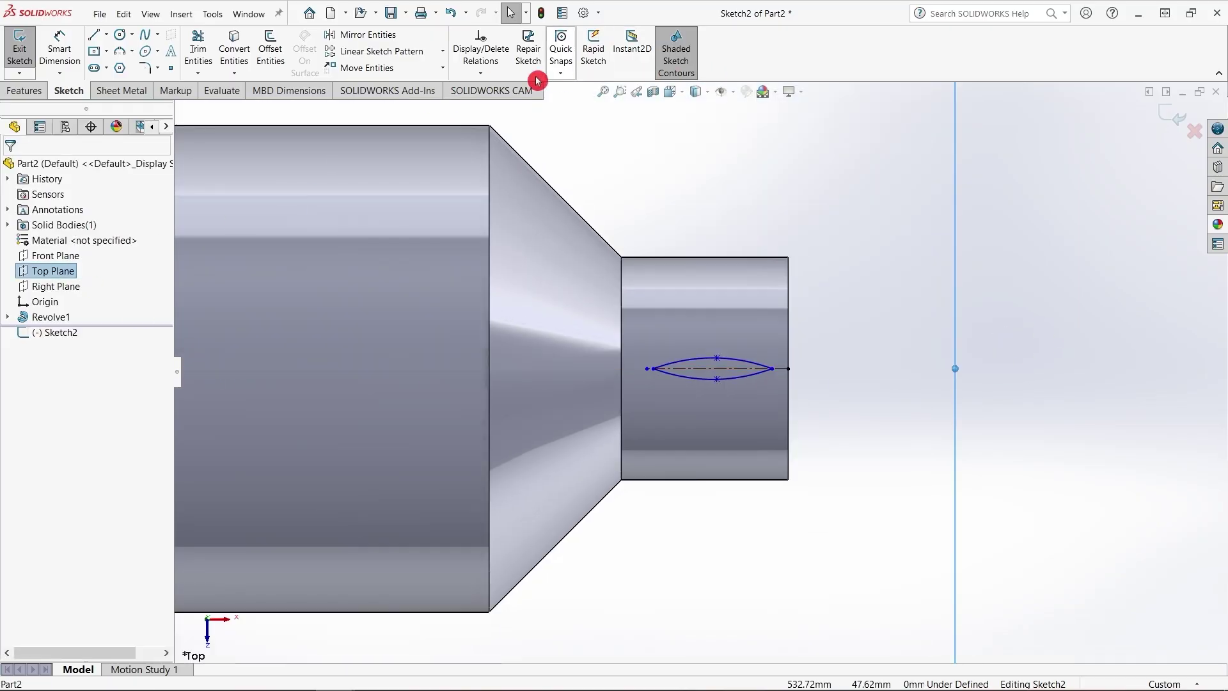
left_click(19, 93)
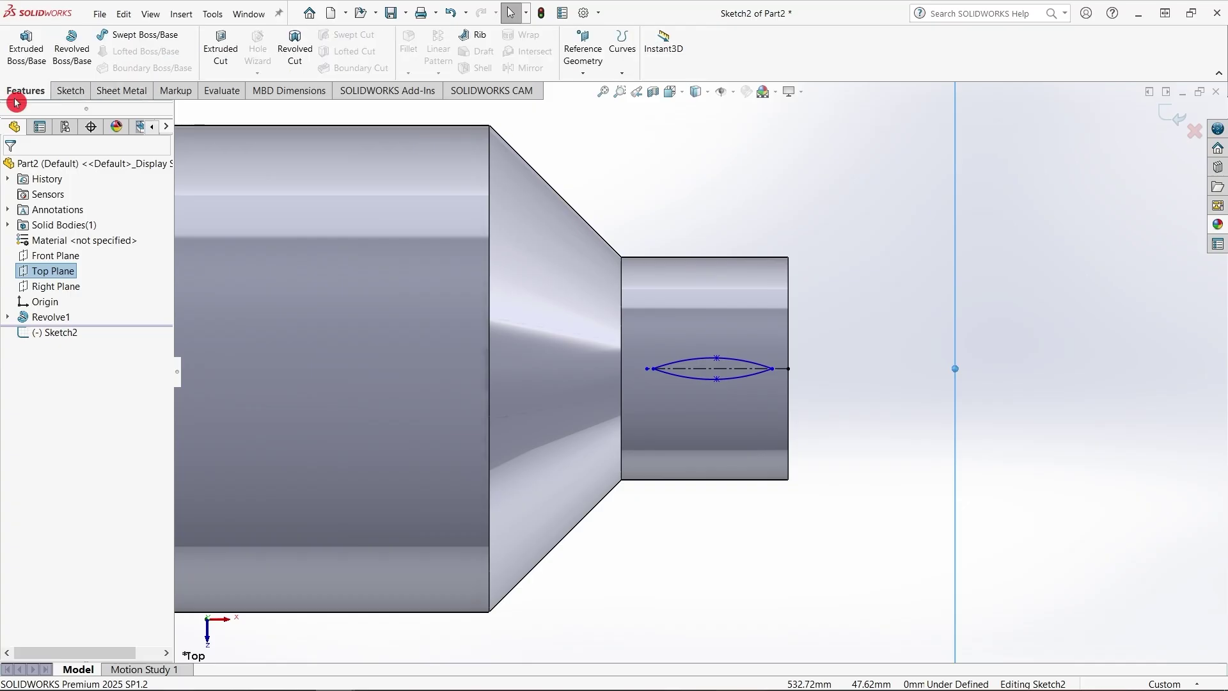
left_click(584, 51)
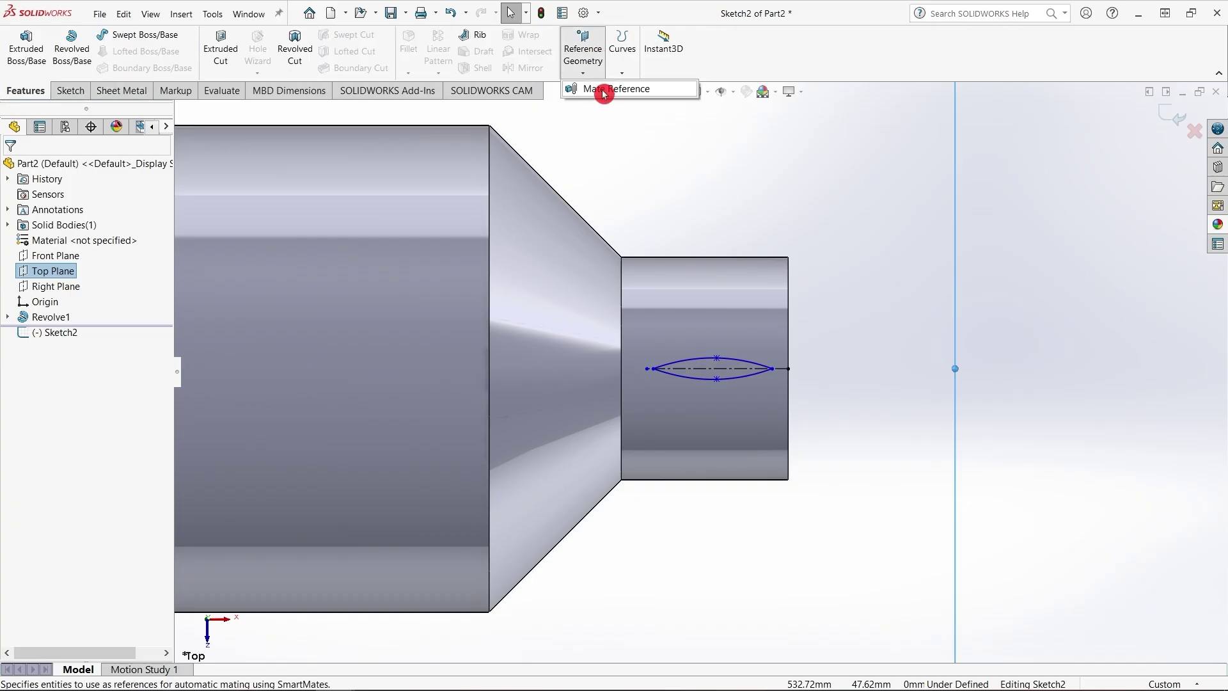
left_click(21, 88)
Close the lens-shaped profile sketch and create a reference plane offset 110 mm from the Top Plane
left_click(71, 90)
left_click(20, 43)
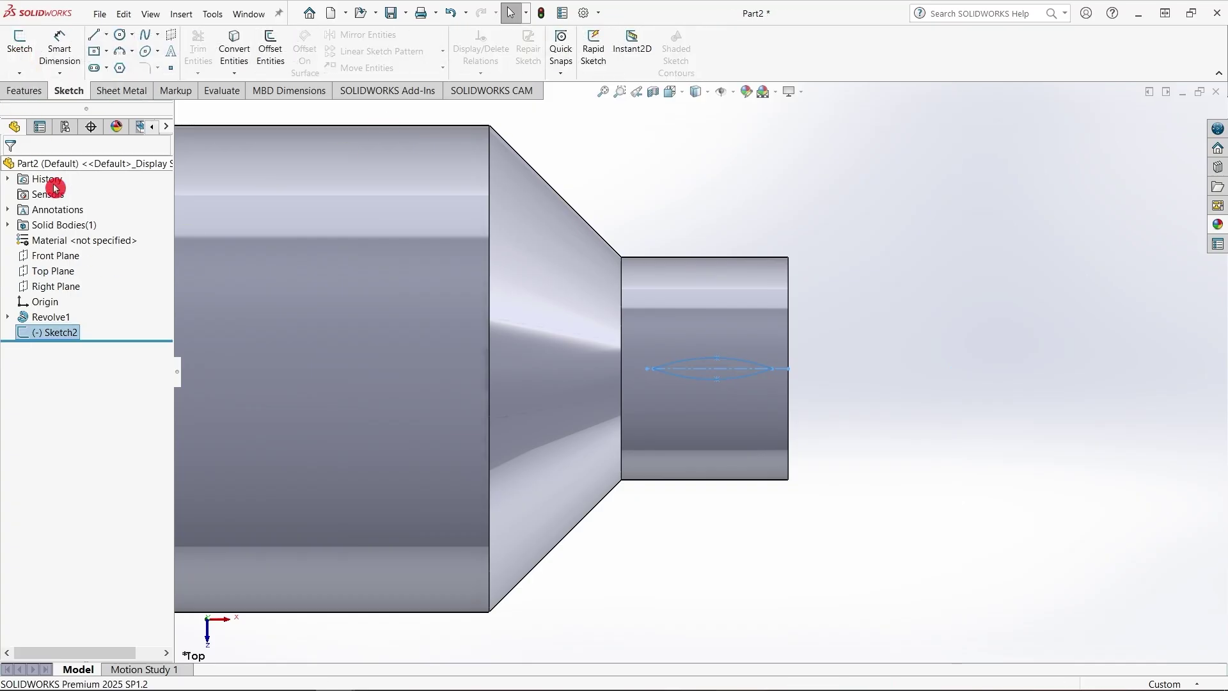
left_click(22, 90)
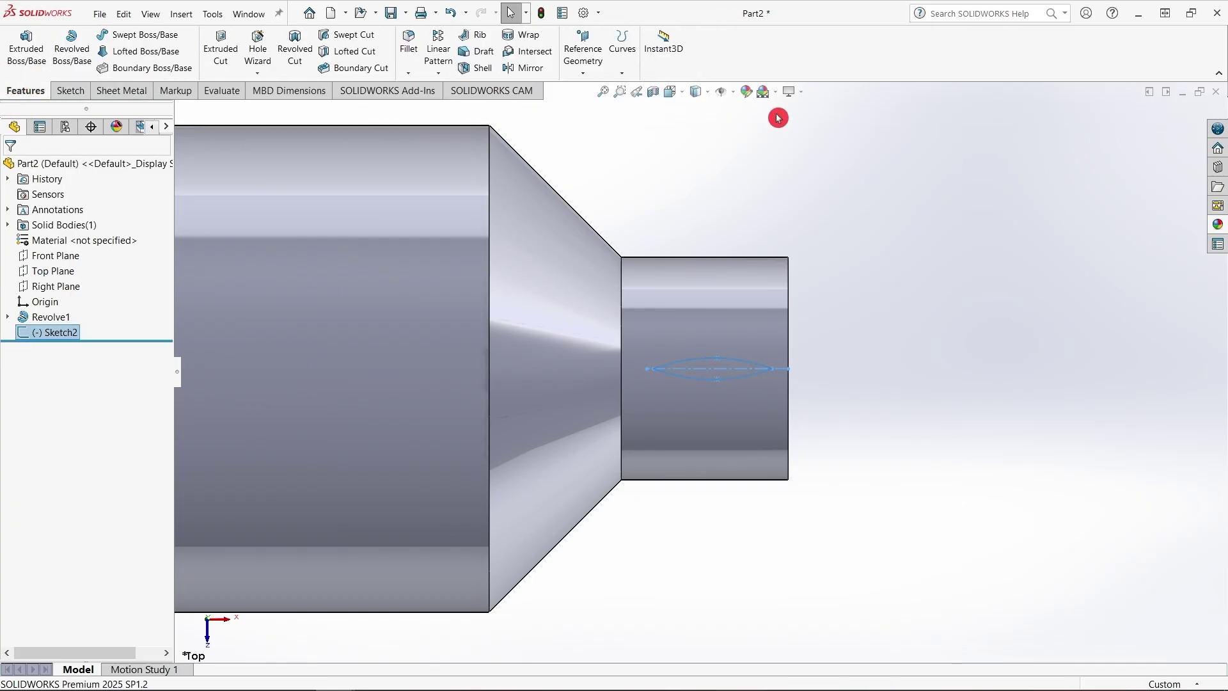
left_click(69, 269)
left_click(577, 64)
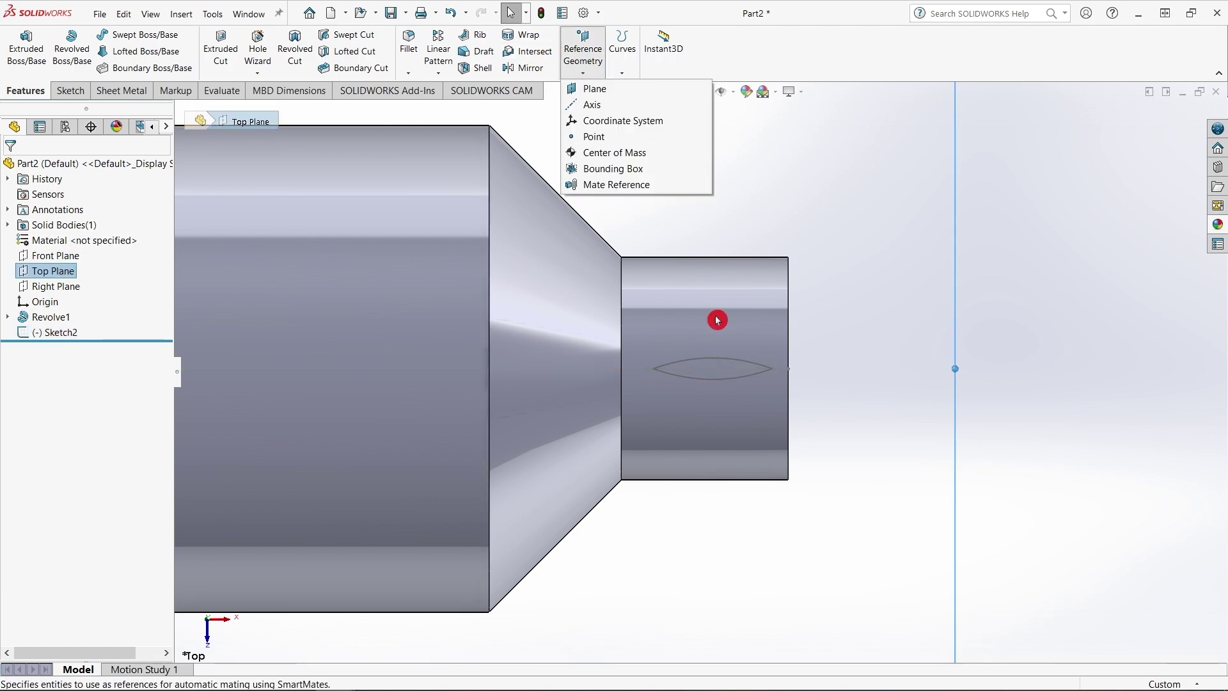
left_click(643, 91)
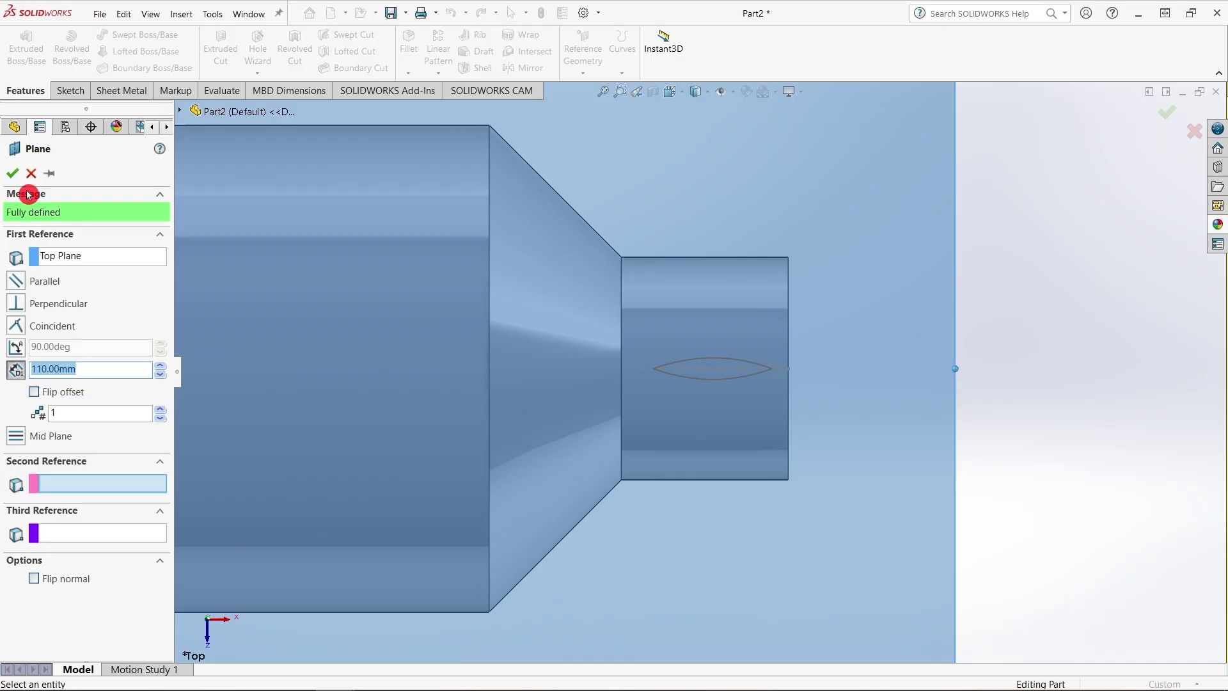
left_click(13, 172)
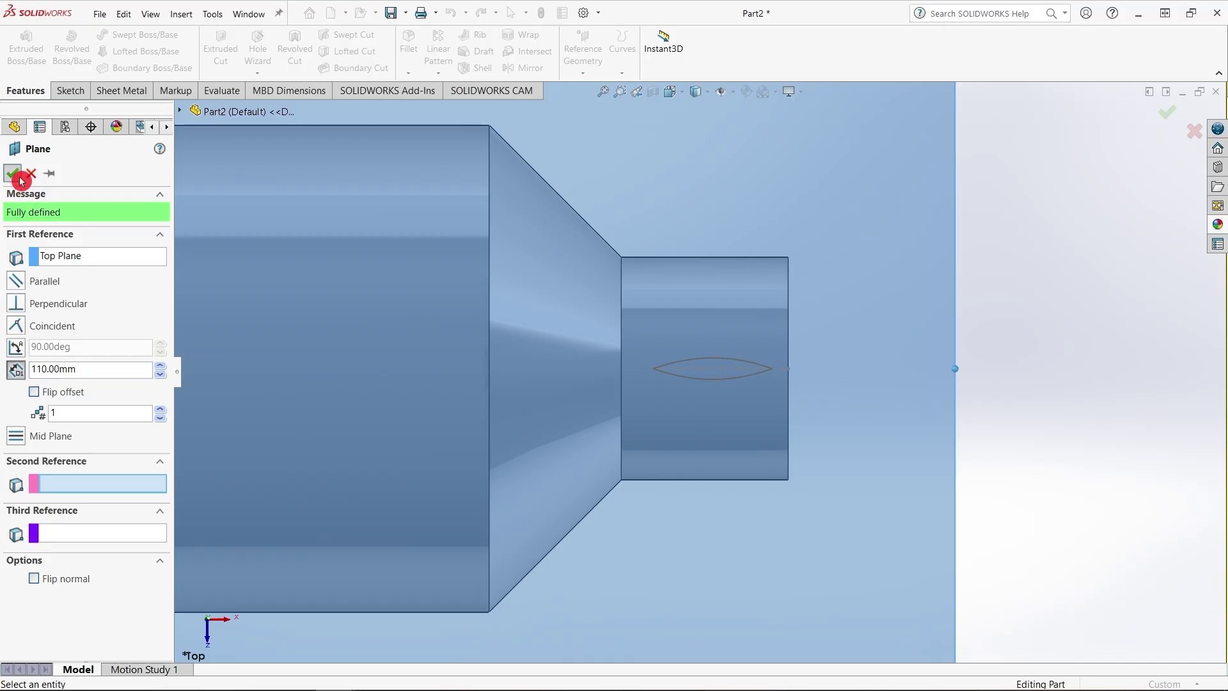
Start a sketch on the offset plane and place the first two points of a curved spline running crosswise over the lens-shaped profile
left_click(67, 91)
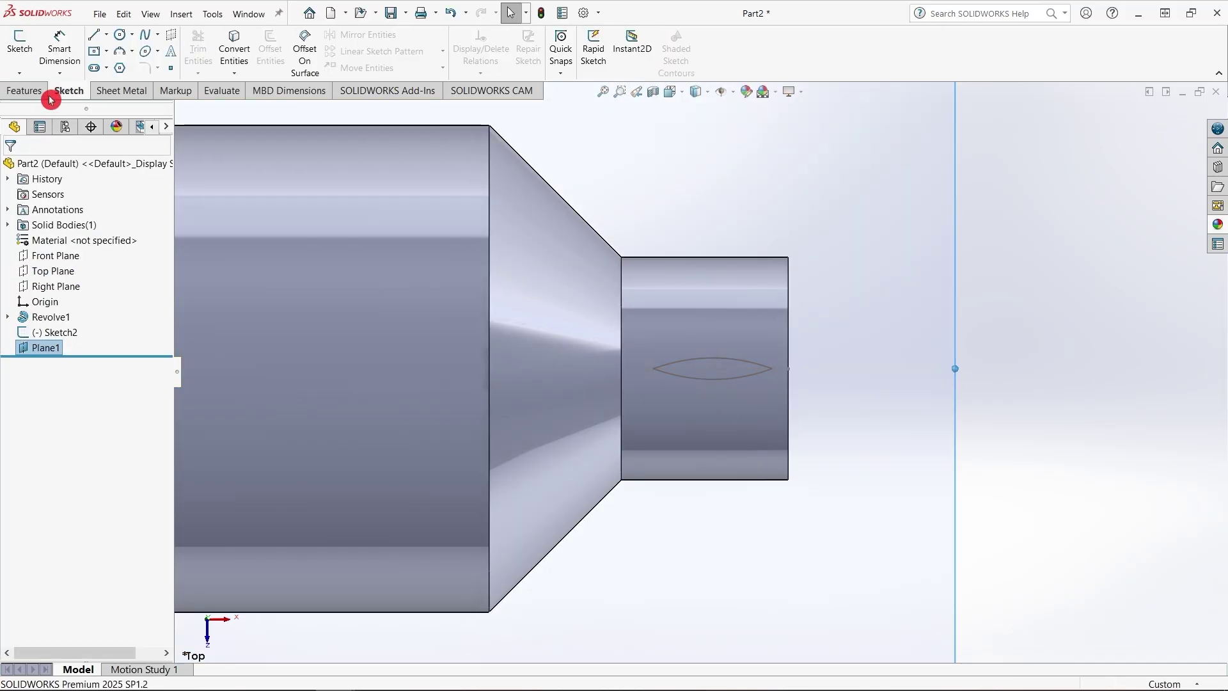
left_click(28, 50)
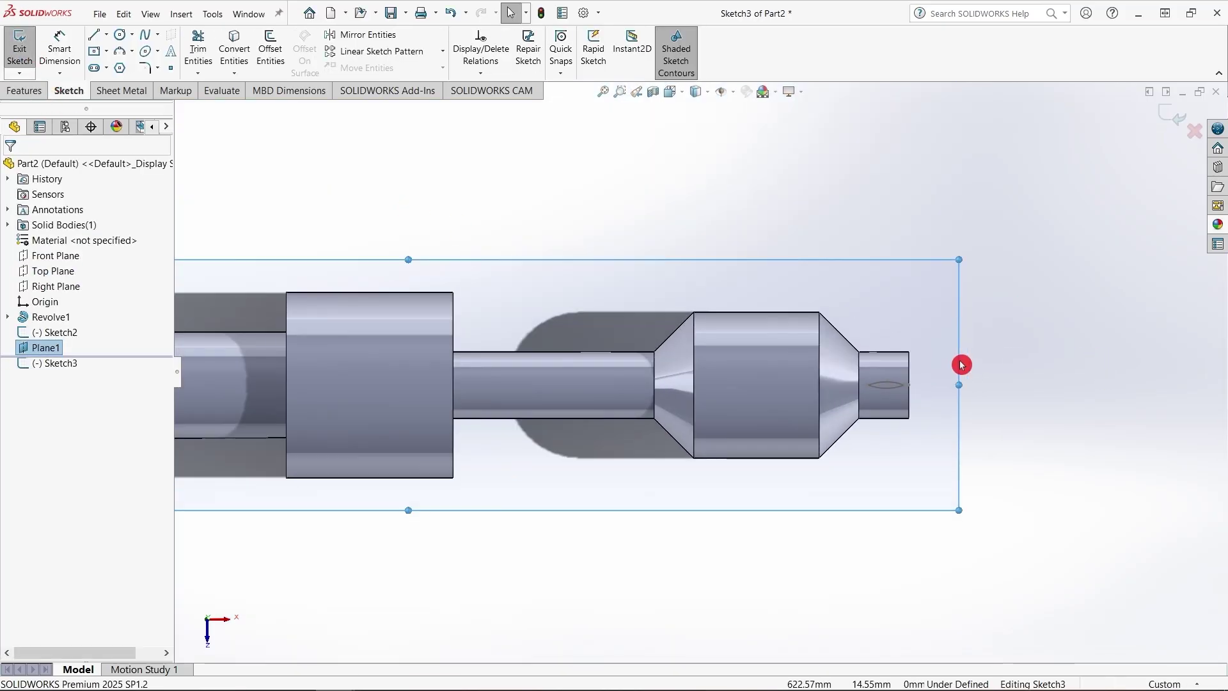
scroll(879, 383, "down", 5)
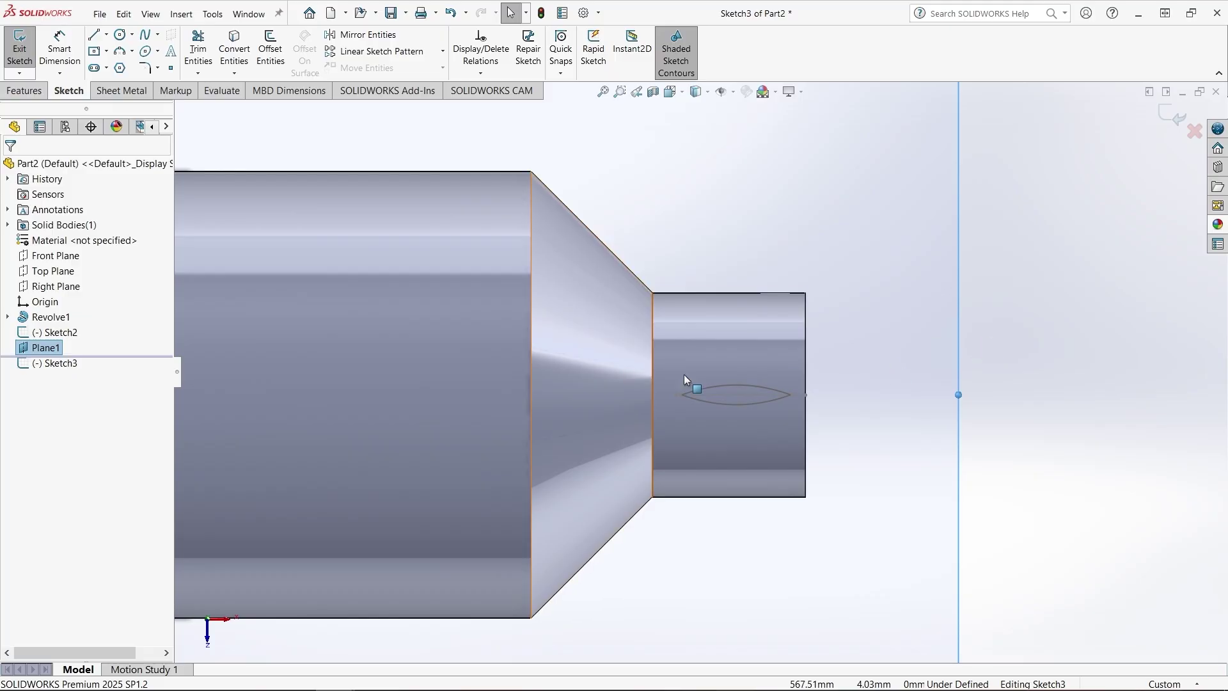
left_click(153, 42)
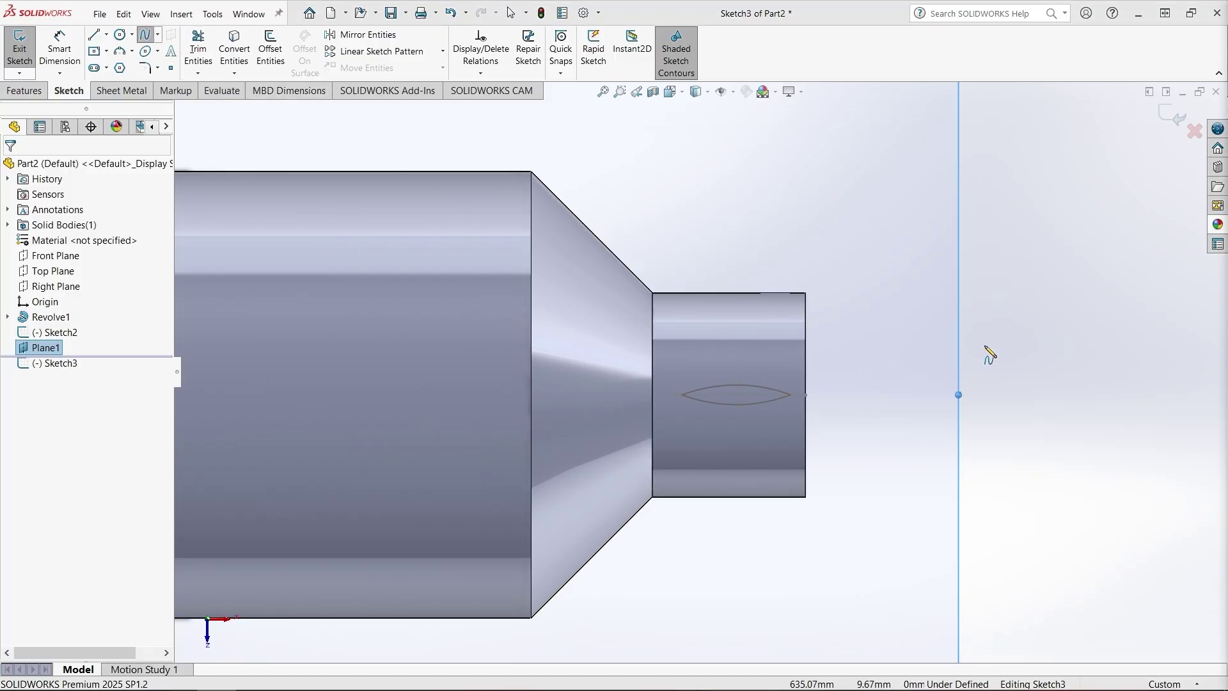
left_click(734, 341)
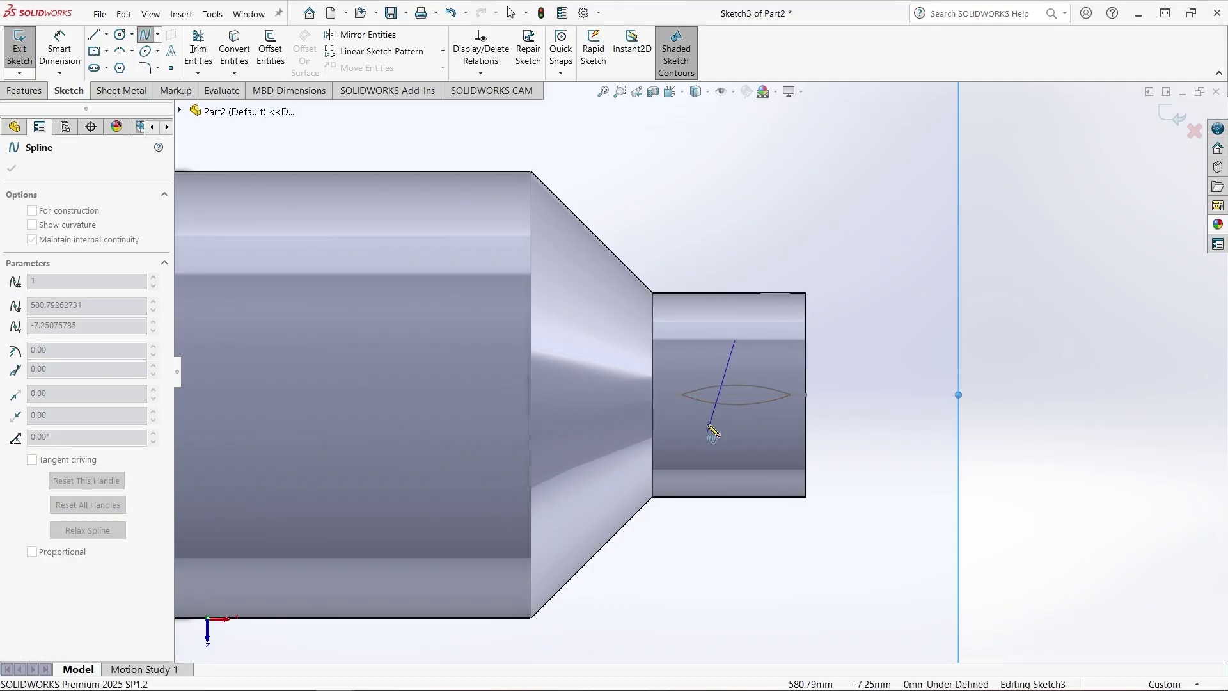
scroll(713, 395, "down", 5)
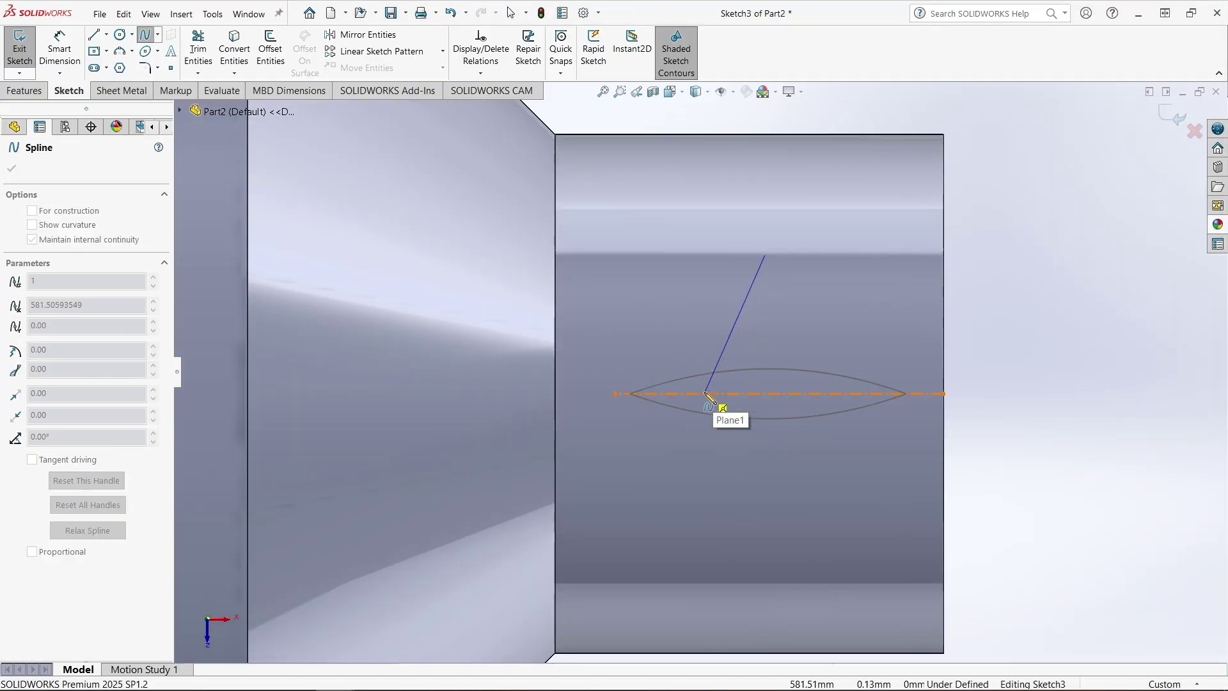
left_click(700, 383)
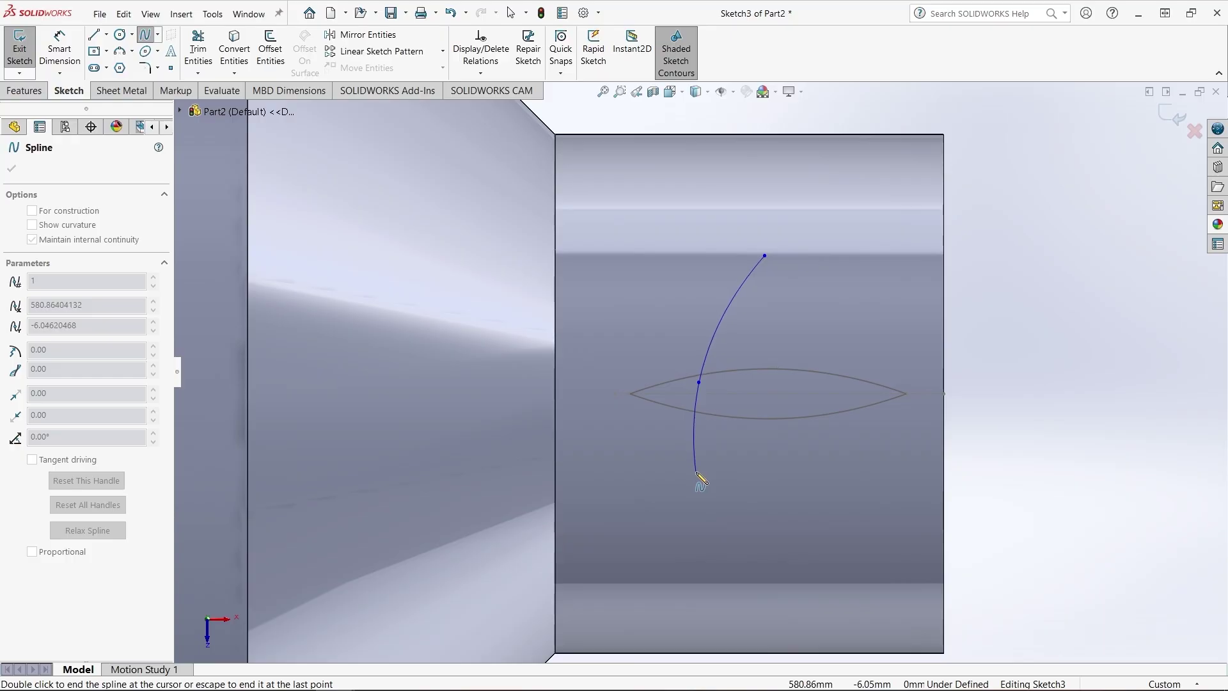
Finish the open spline and move its upper endpoint to about X 583.78 mm, Z -6.99 mm
right_click(702, 479)
left_click(723, 484)
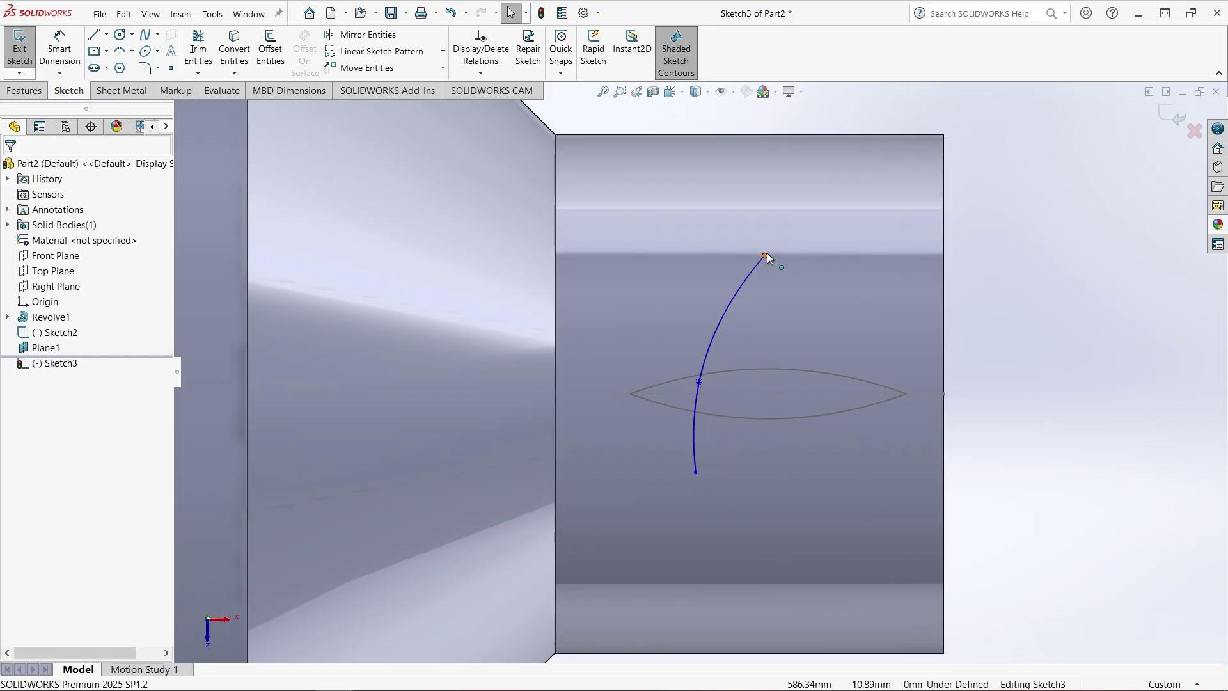
left_click_drag(766, 255, 735, 304)
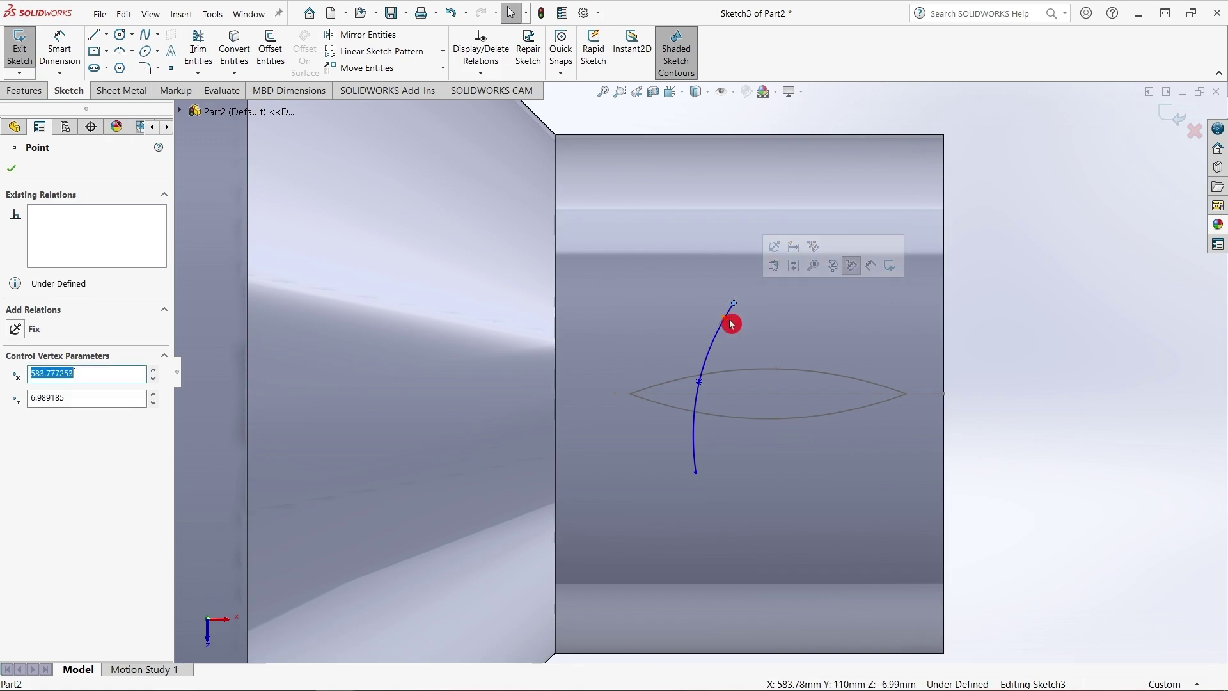
left_click(740, 345)
Sketch a second three-point spline from the first spline's lower endpoint back to its upper endpoint, closing the blade profile
left_click(153, 38)
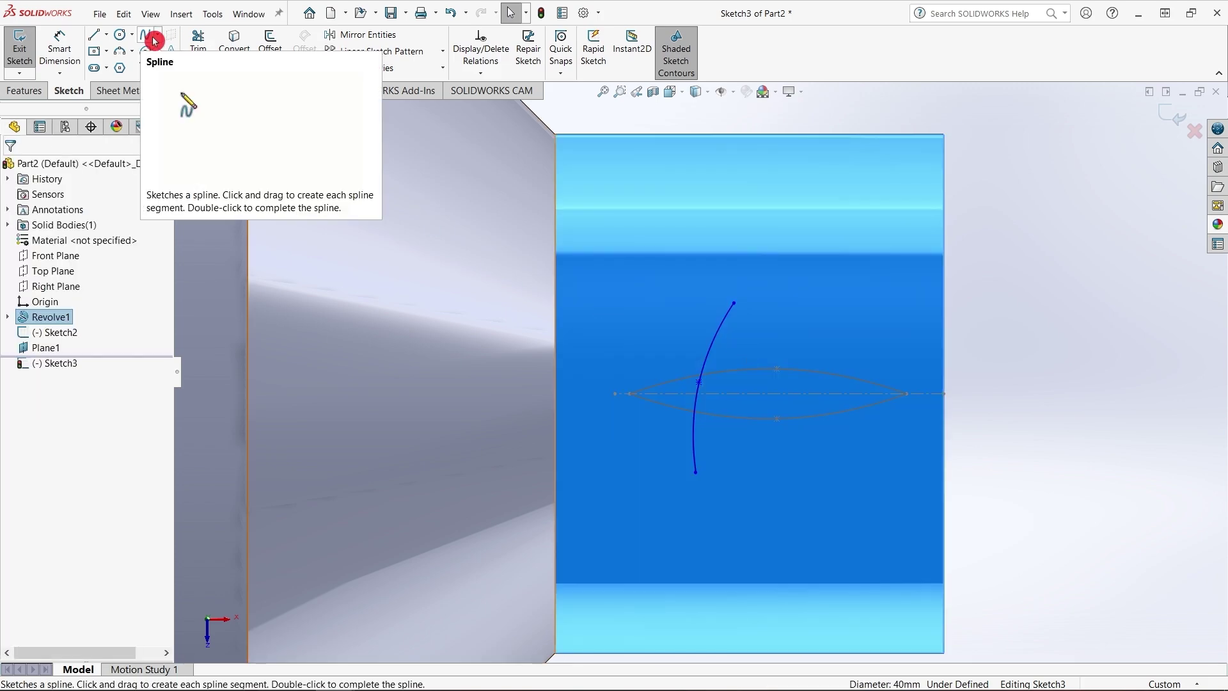
left_click(696, 473)
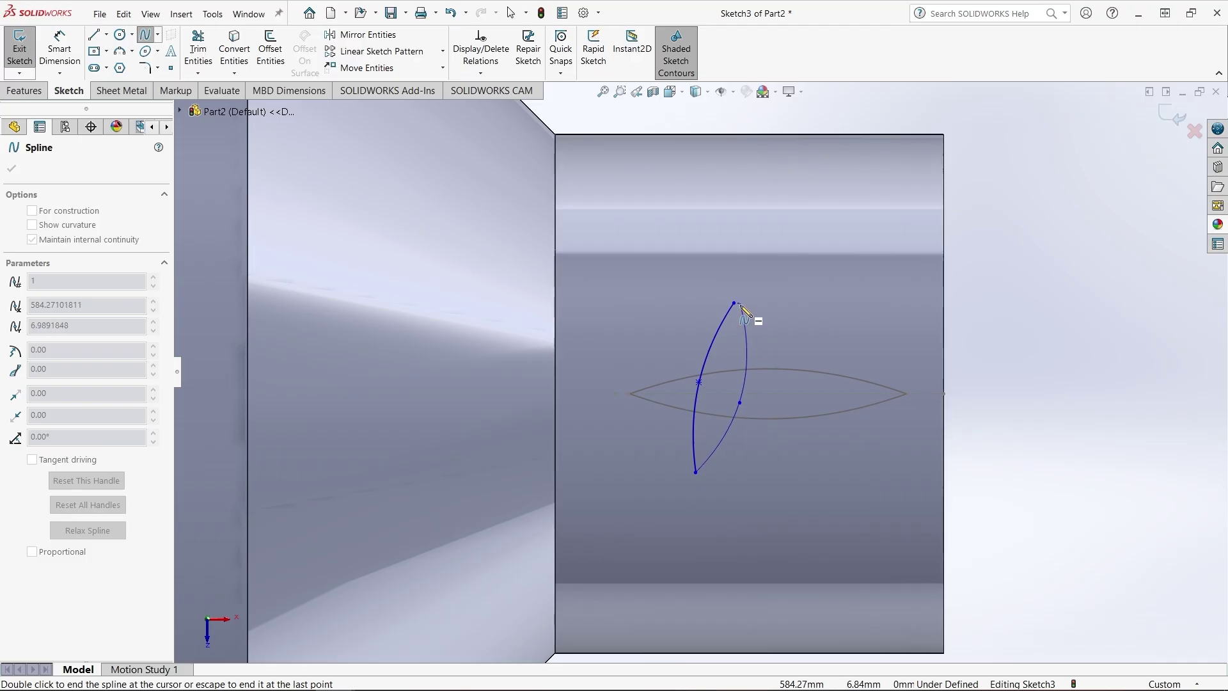
right_click(741, 400)
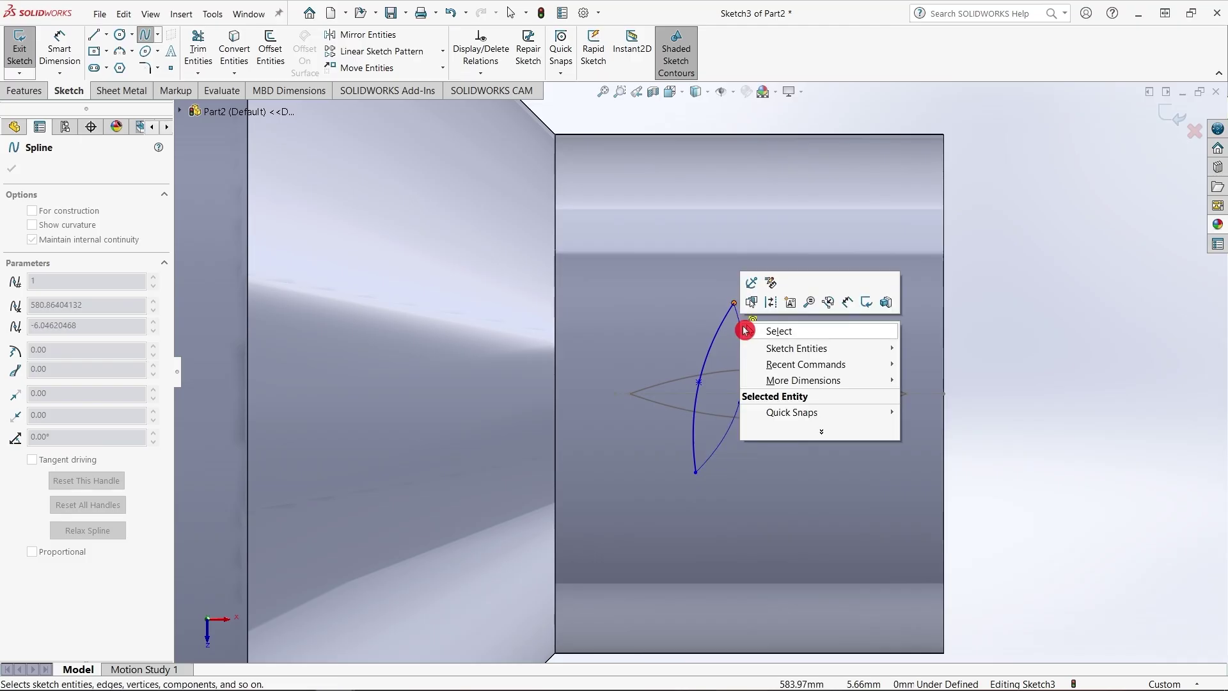
left_click(749, 403)
Reshape the closed blade profile by moving the middle points of its two splines
mouse_move(739, 397)
left_mouse_down()
mouse_move(724, 374)
mouse_move(721, 393)
mouse_move(680, 384)
mouse_move(686, 375)
mouse_move(705, 389)
left_mouse_up()
left_click(702, 385)
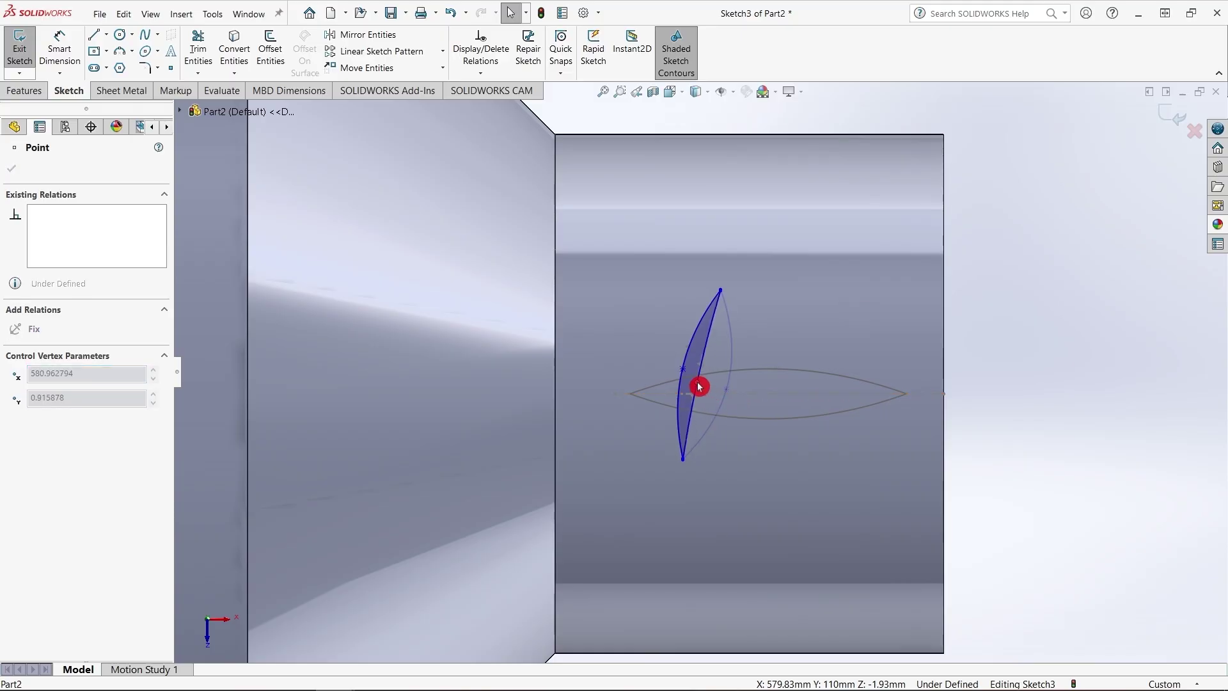
left_click_drag(697, 384, 698, 384)
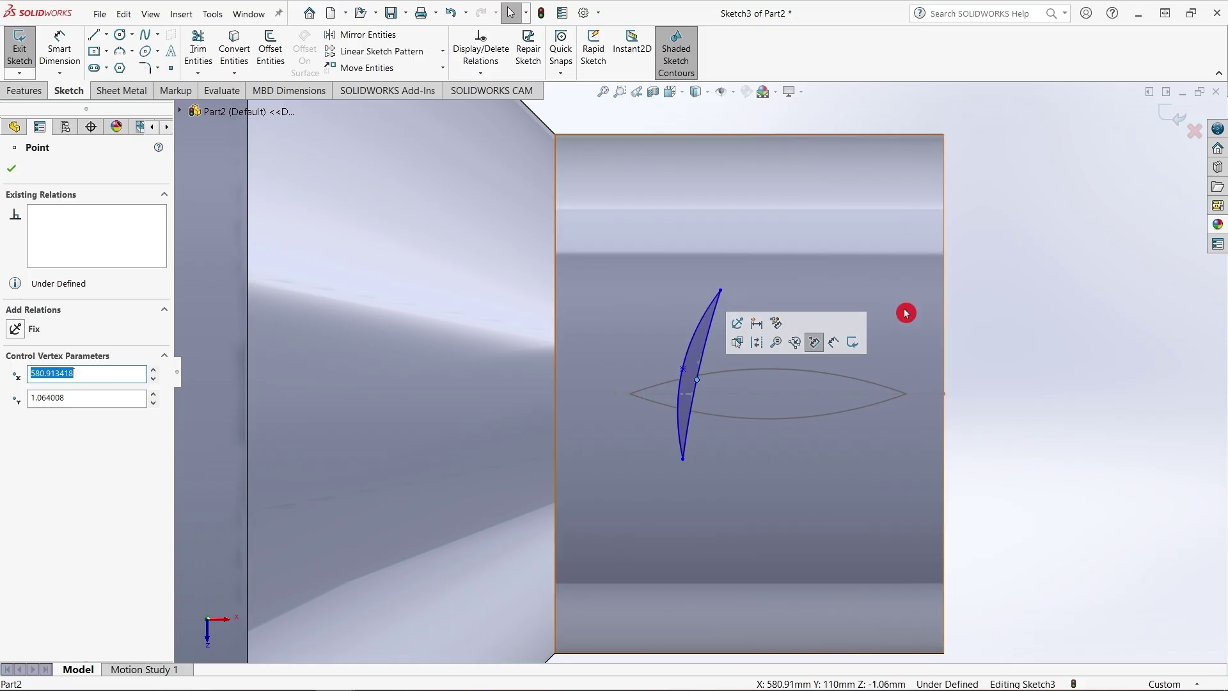
left_click(695, 375)
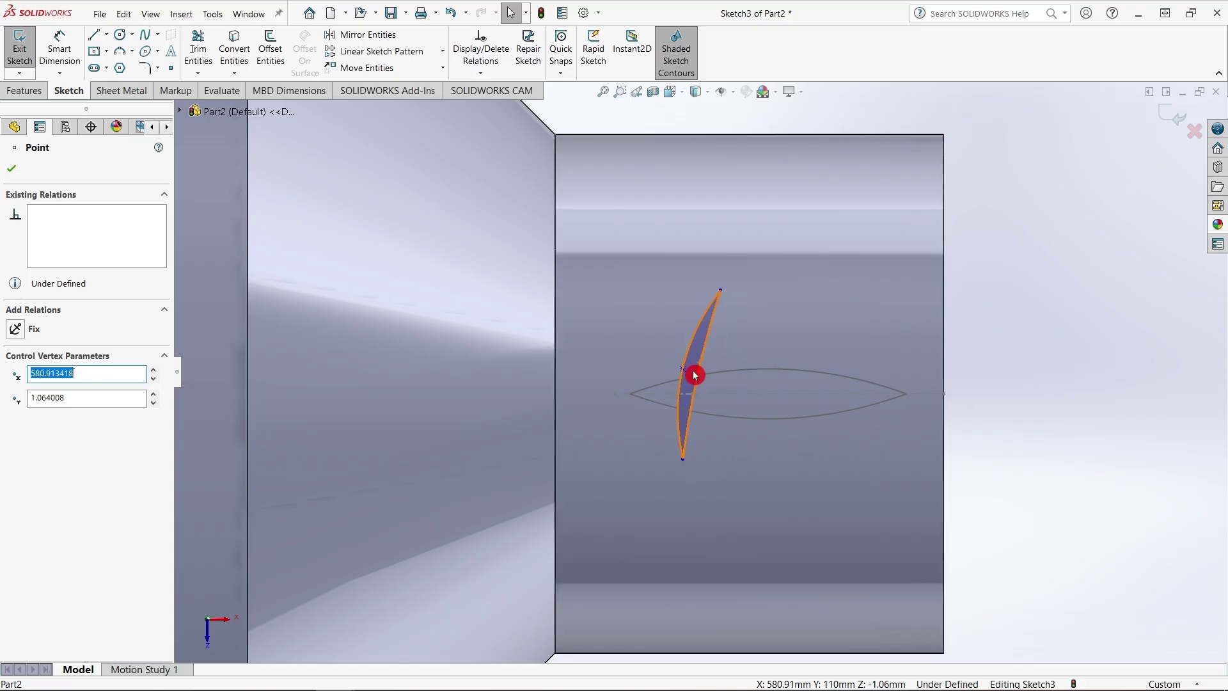
mouse_move(698, 382)
left_mouse_down()
mouse_move(744, 384)
mouse_move(701, 372)
left_mouse_up()
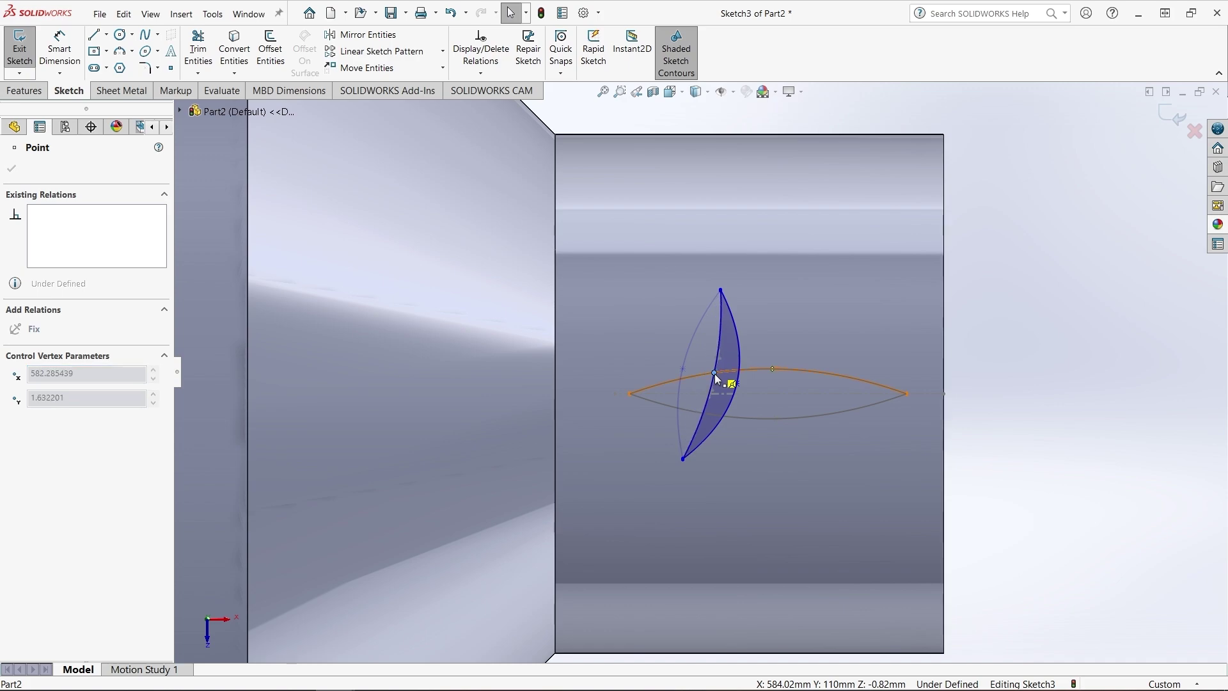
Move the profile's upper tip to about X 586.74 mm, Z -7.43 mm and its lower tip to about X 583.04 mm, Z 5.65 mm
left_click_drag(721, 290, 773, 302)
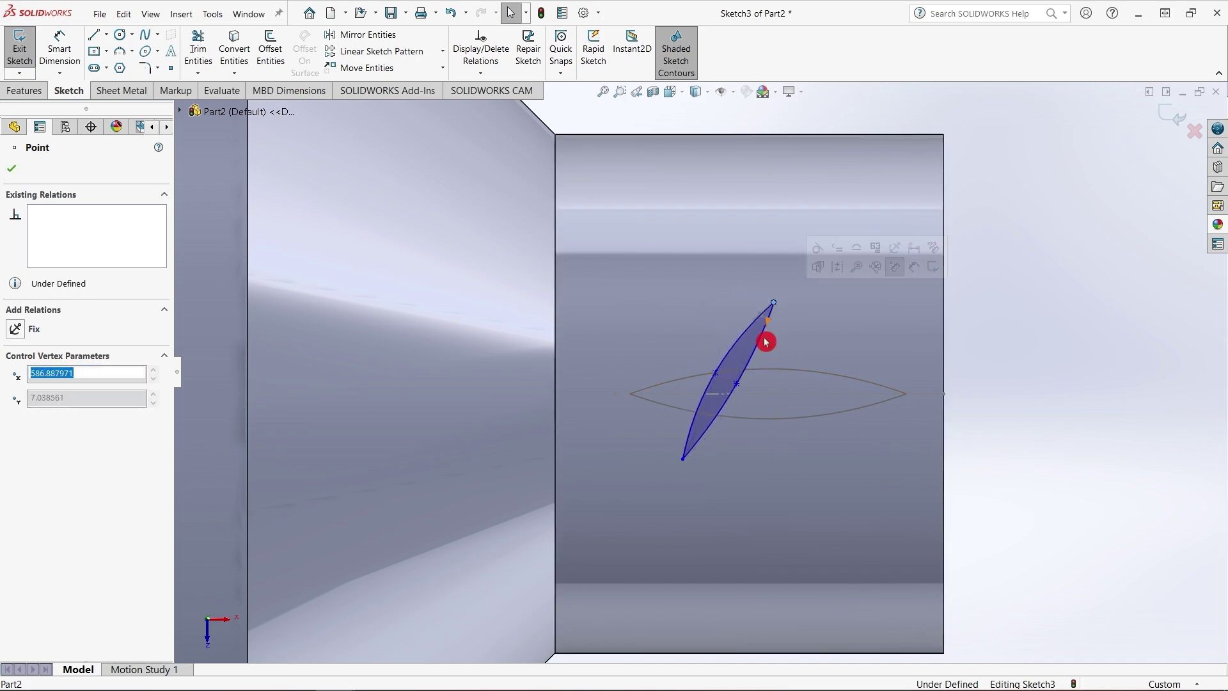
left_click(684, 459)
left_click_drag(683, 460, 724, 466)
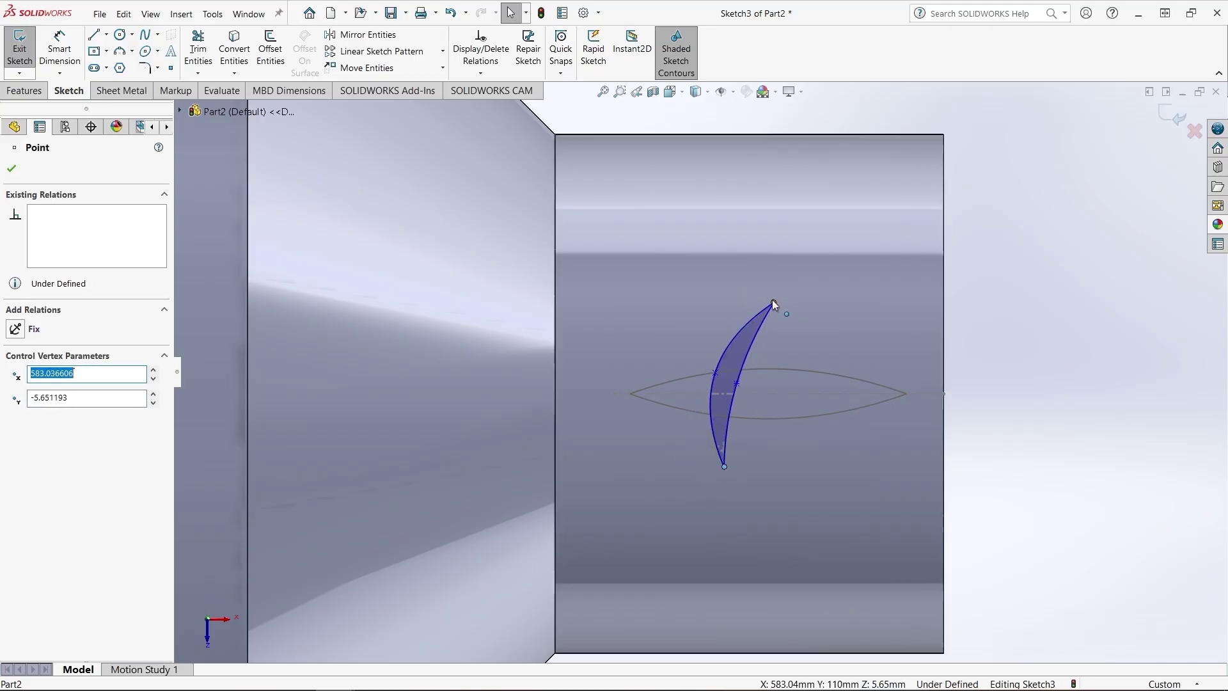
mouse_move(773, 301)
left_mouse_down()
mouse_move(760, 306)
mouse_move(773, 297)
left_mouse_up()
left_click(103, 167)
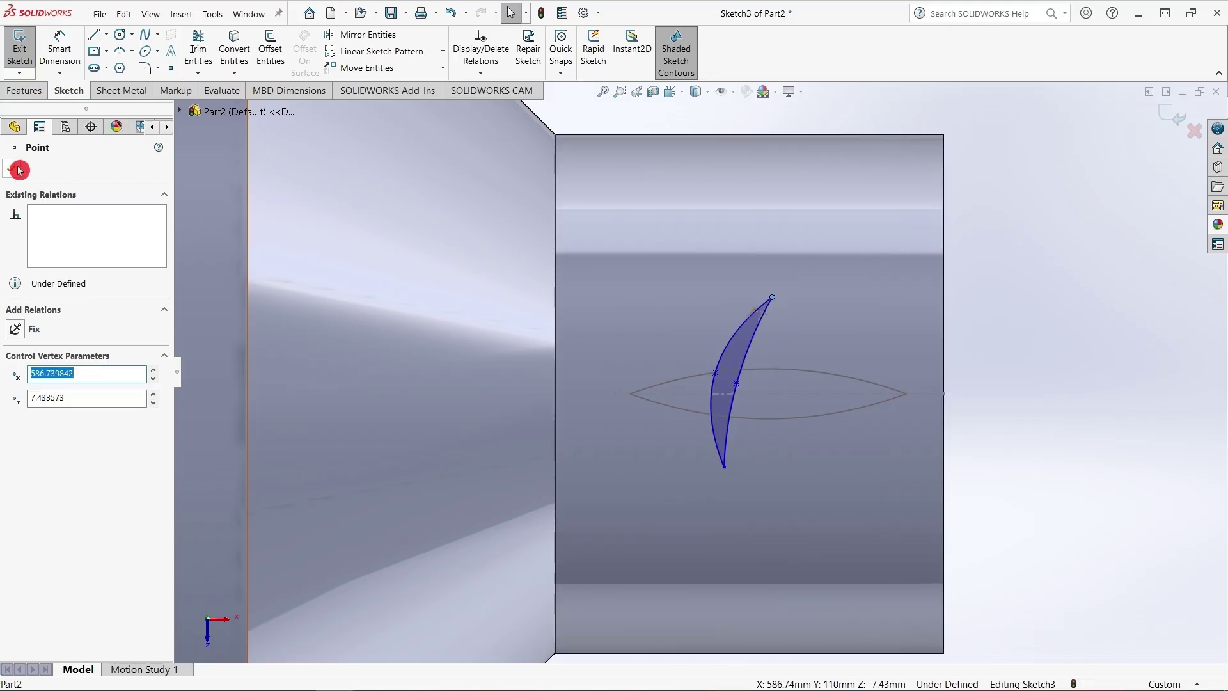
Dimension the distance between the middle points of the two splines and set it to 2 mm
left_click(75, 59)
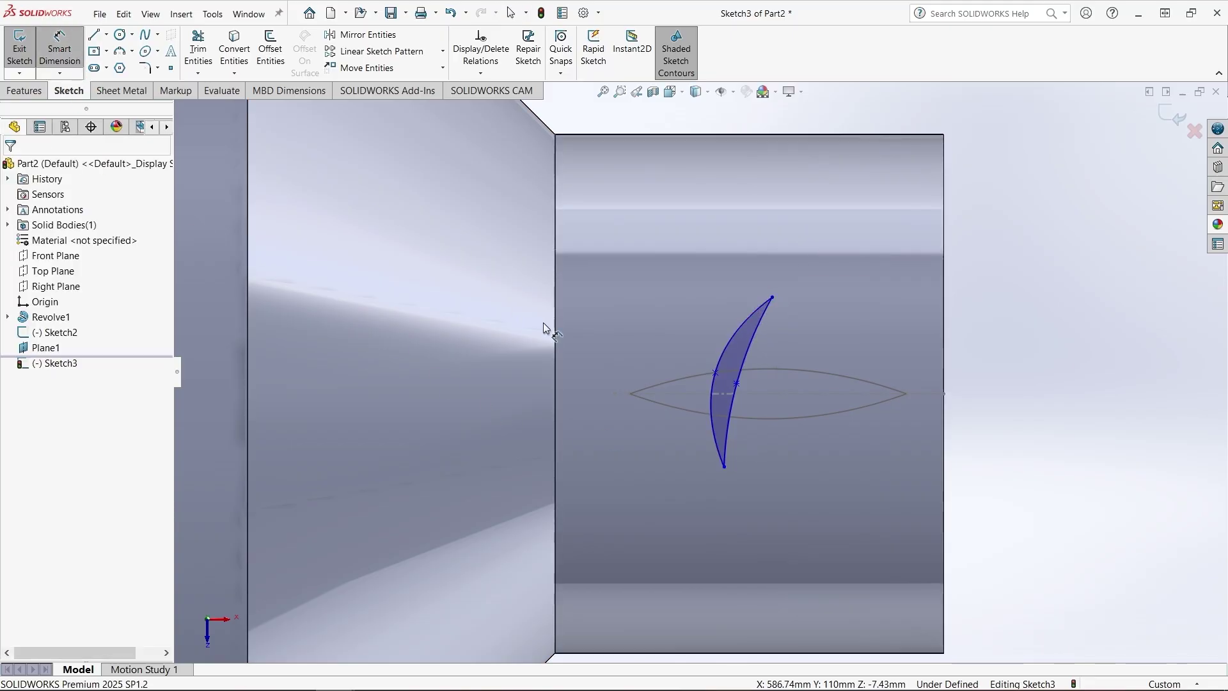
left_click(728, 379)
left_click(735, 388)
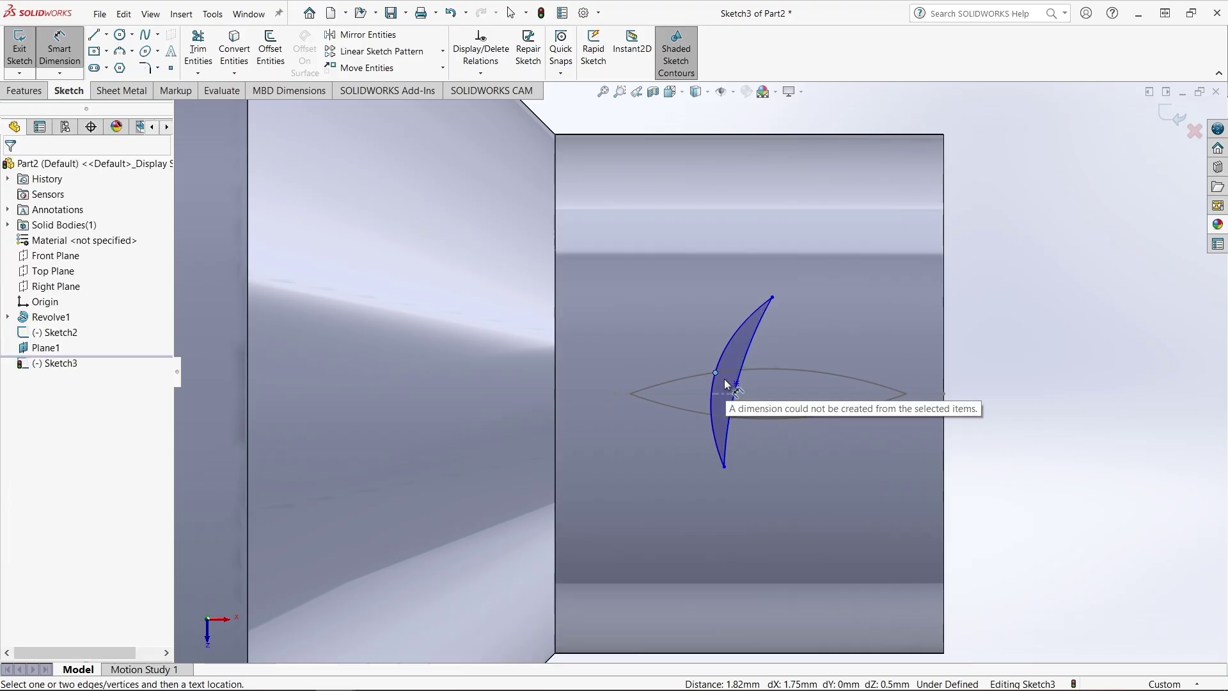
left_click(722, 378)
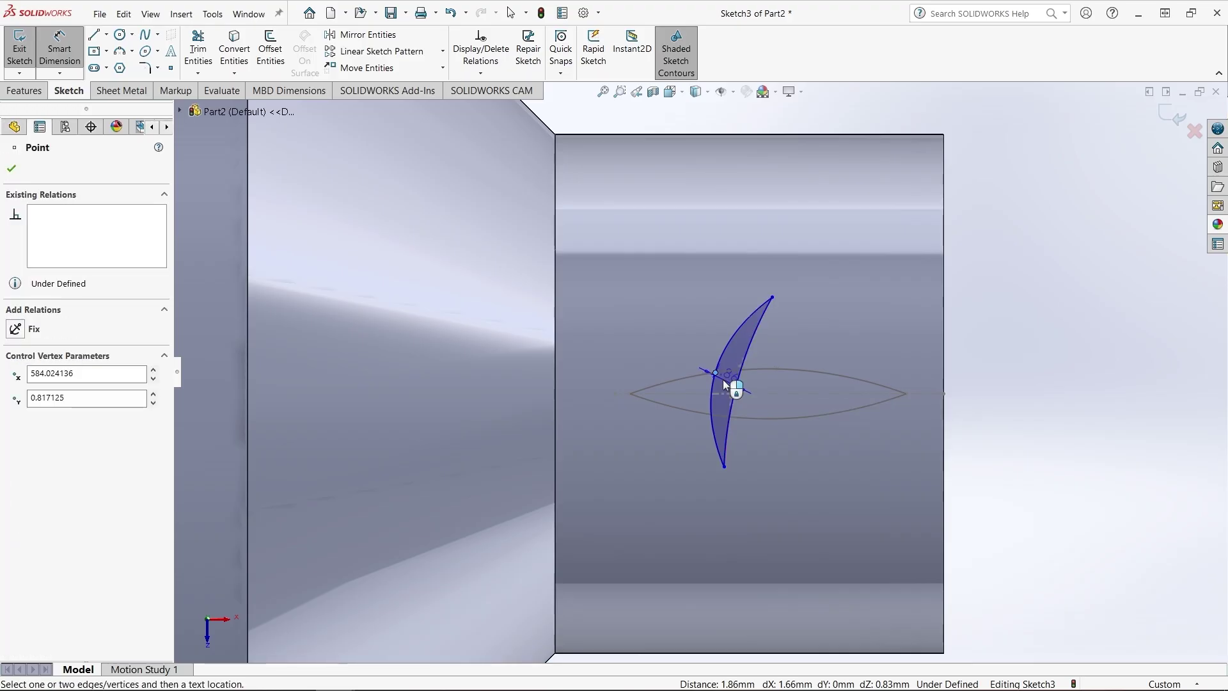
left_click(722, 379)
type("2")
key("Return")
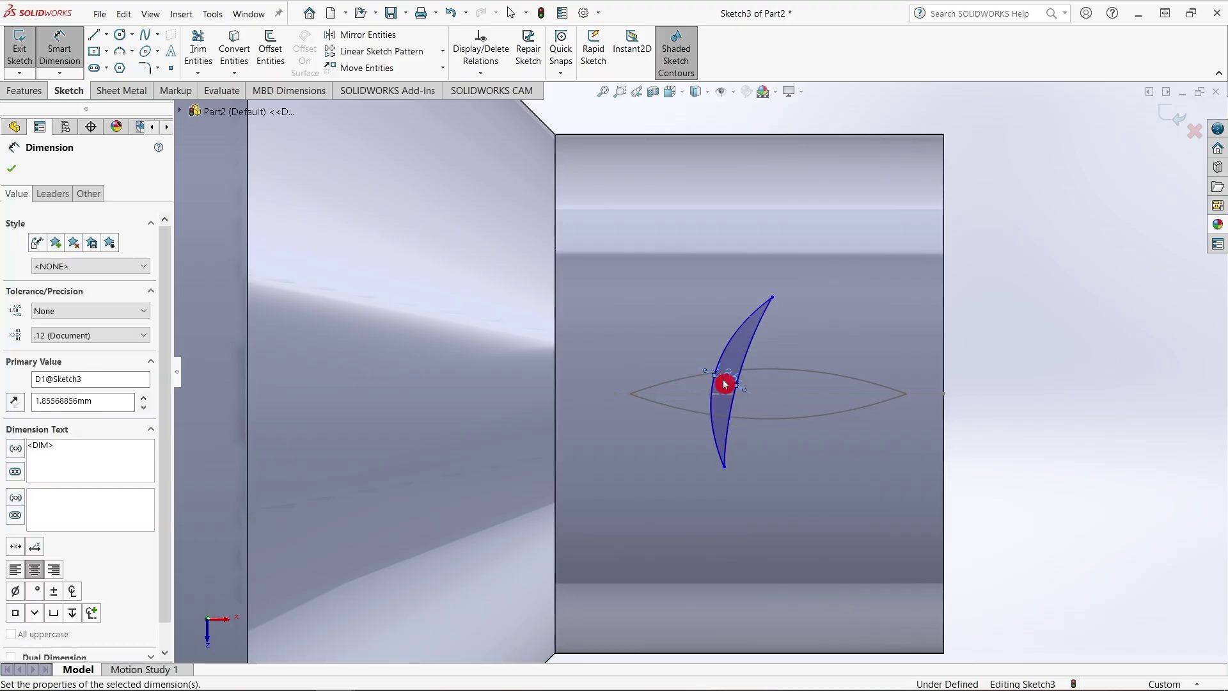
left_click(13, 173)
Close the curved blade profile sketch and start a new 3D sketch
left_click(25, 90)
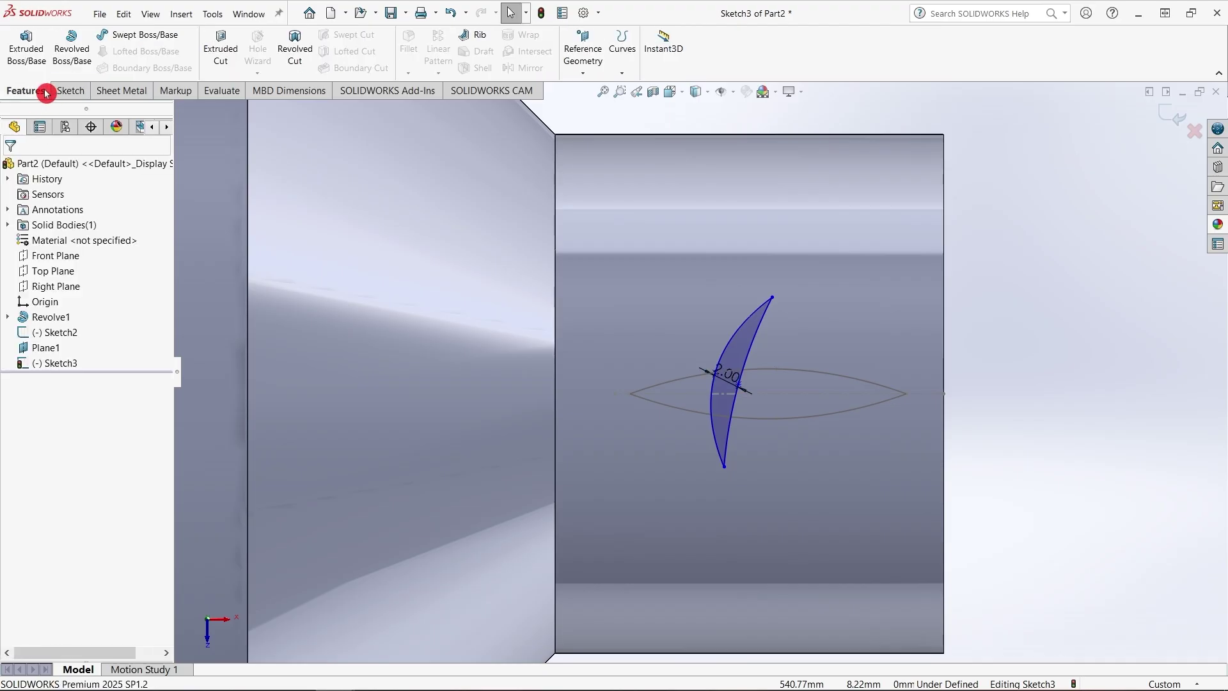
left_click(81, 93)
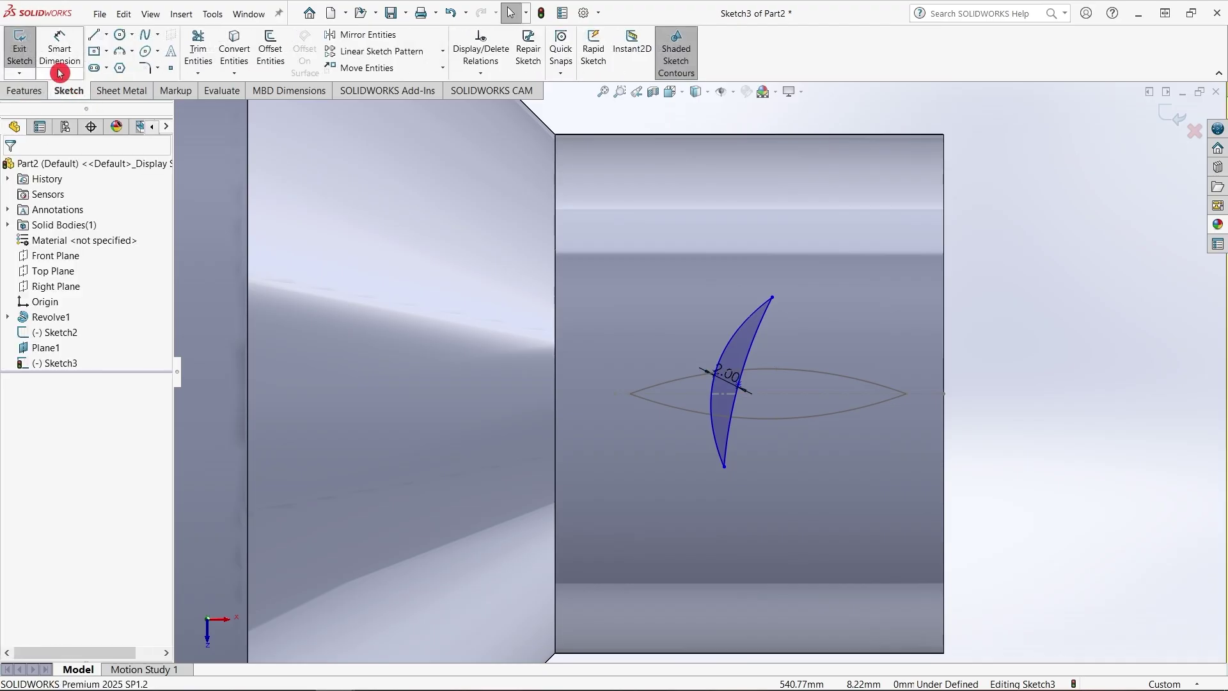
left_click(16, 51)
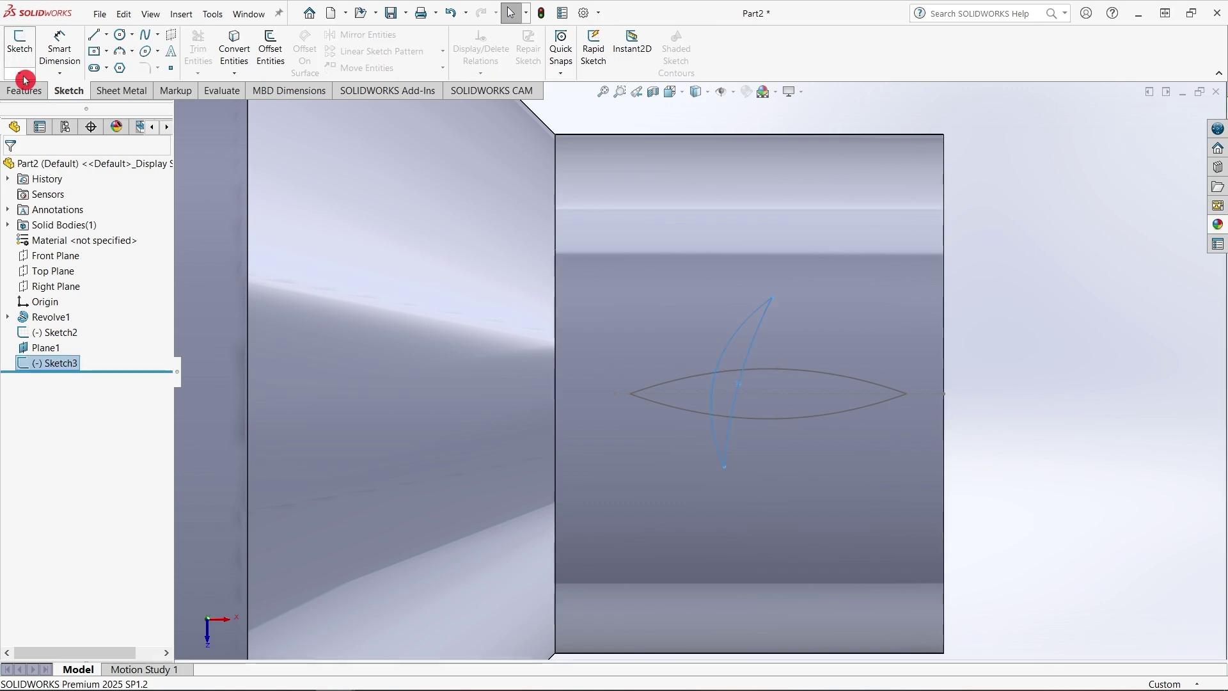
left_click(19, 73)
left_click(37, 102)
Draw a two-point 3D spline from the curved profile's upper tip to the lens-shaped profile's tip nearest the shaft end
middle_click_drag(897, 401, 906, 413)
left_click(112, 58)
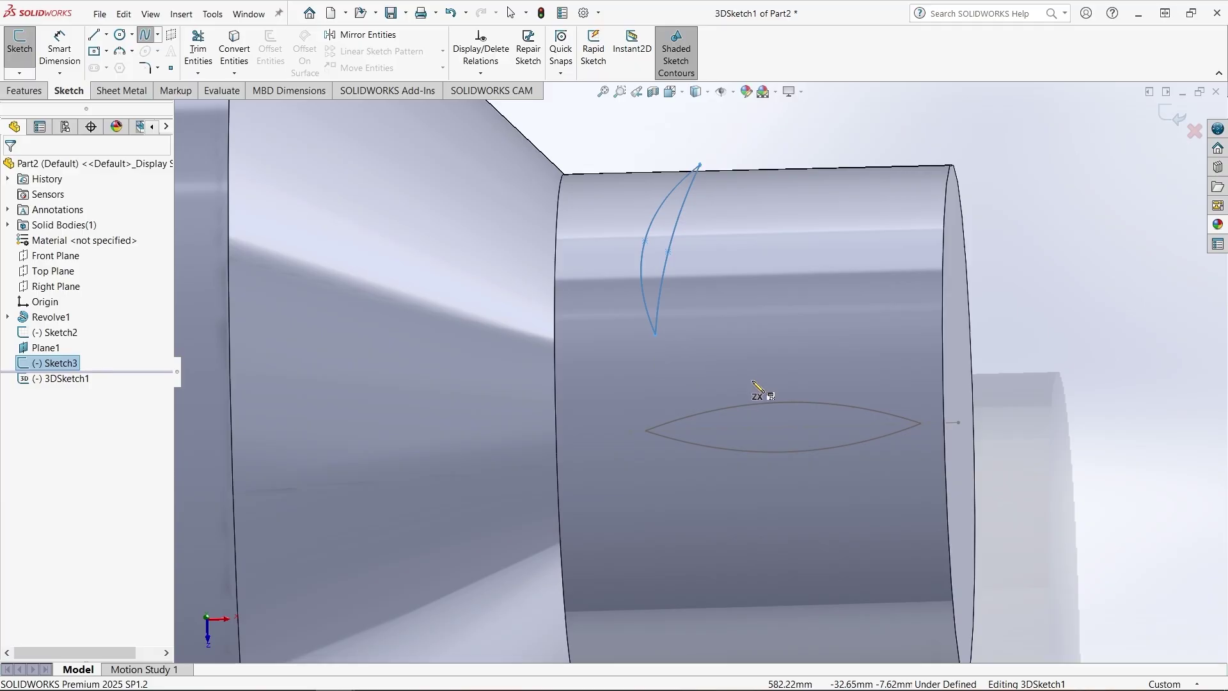
scroll(758, 387, "down", 5)
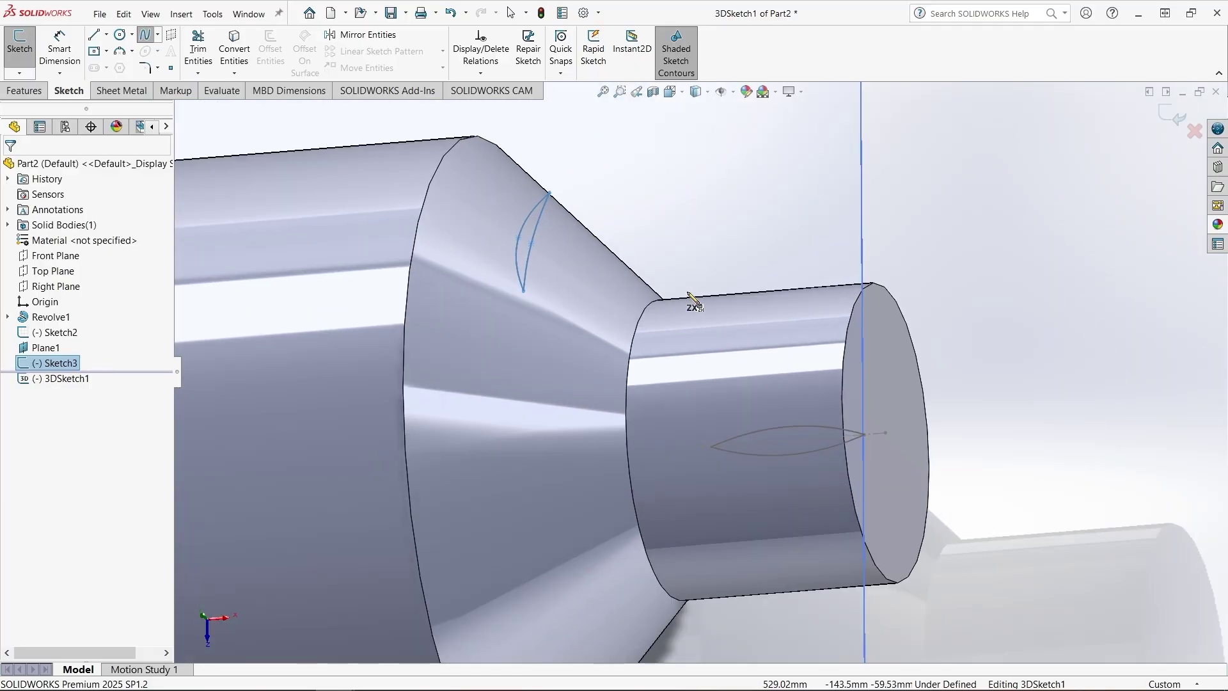
middle_click_drag(694, 300, 701, 304)
left_click(704, 264)
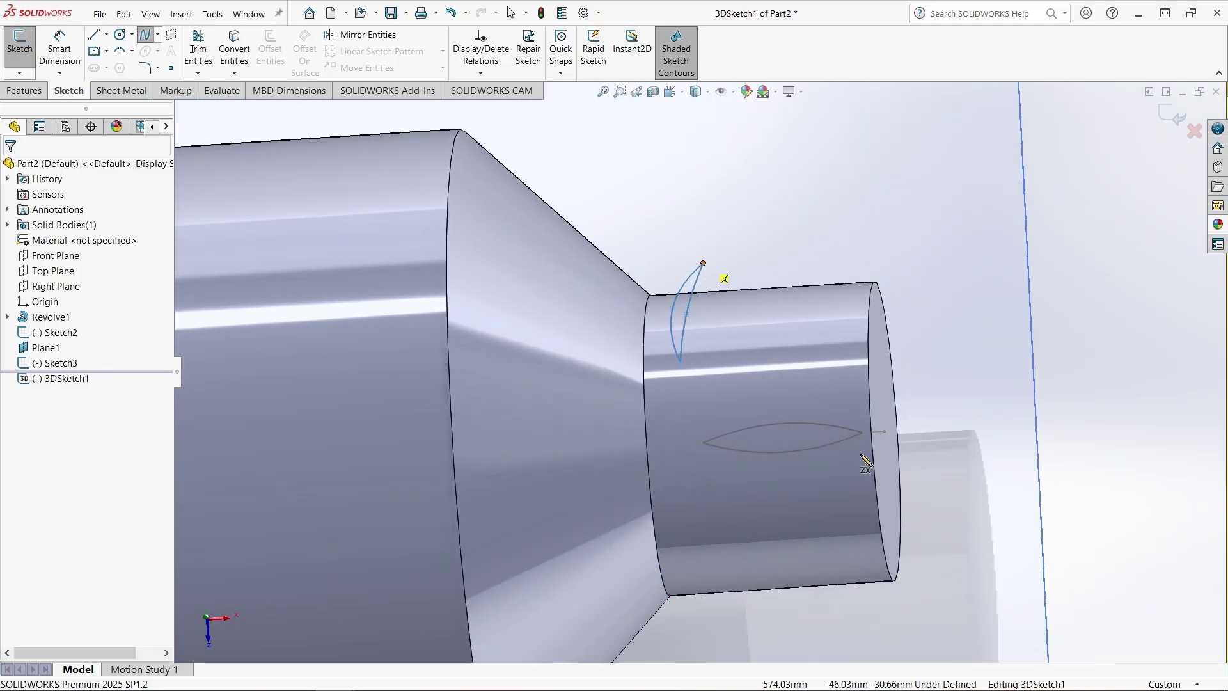
right_click(864, 434)
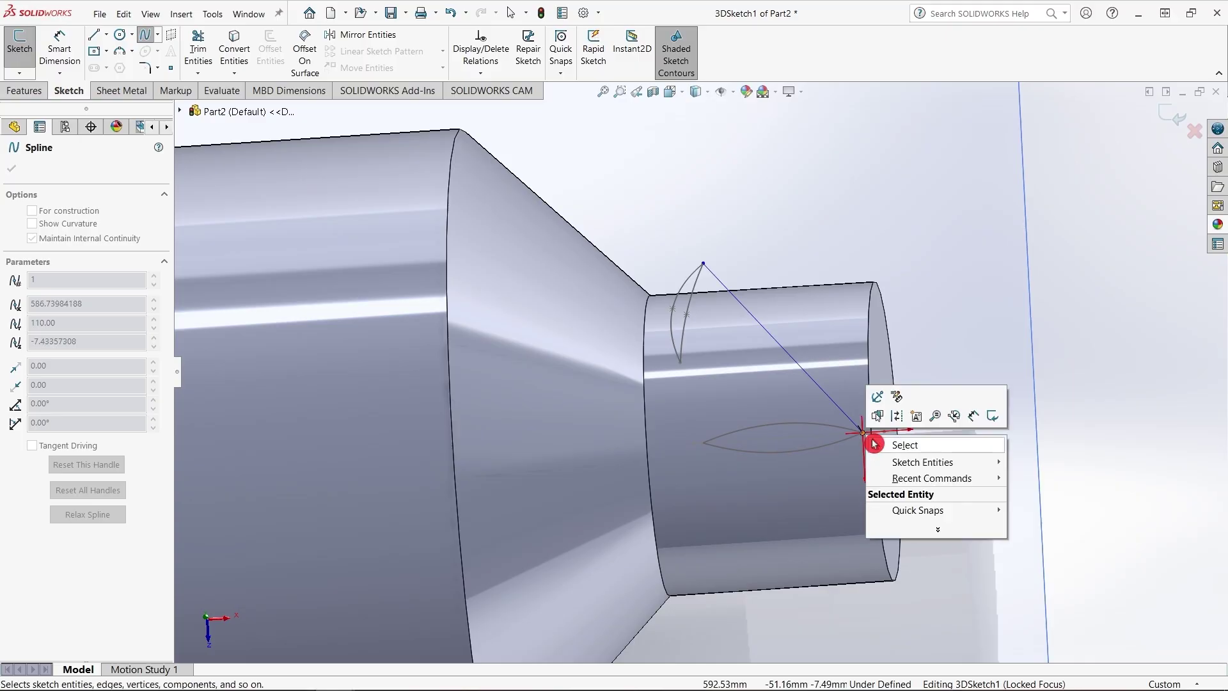
left_click(893, 462)
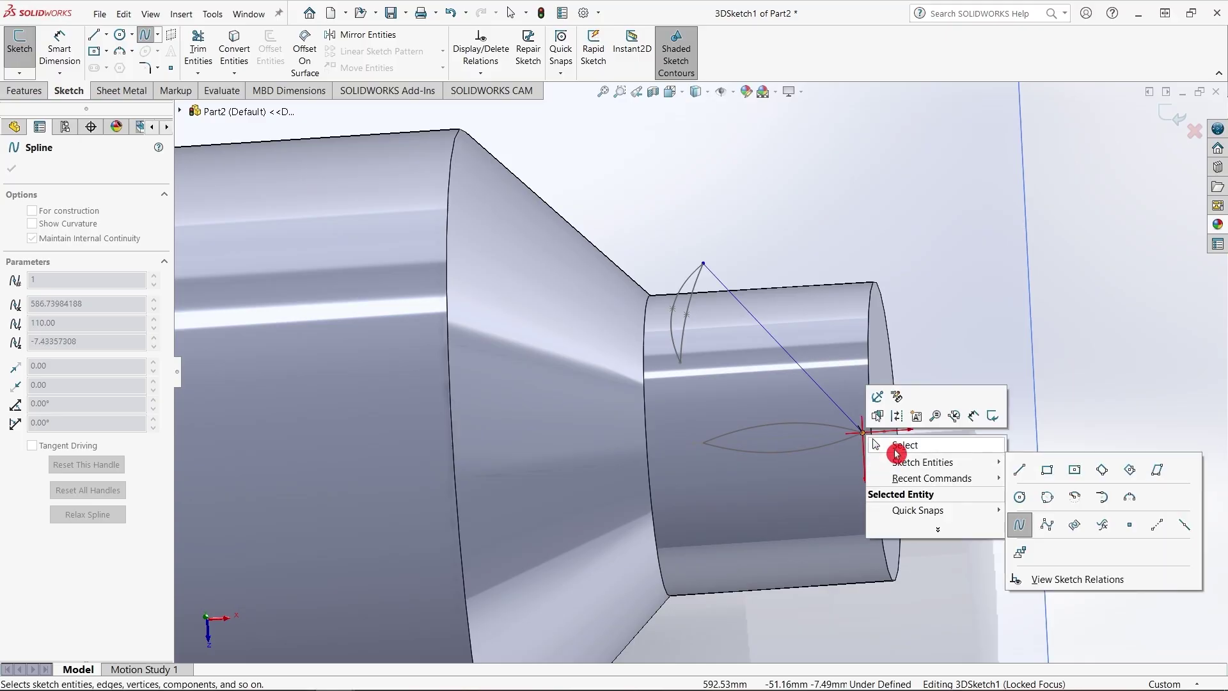
left_click(896, 445)
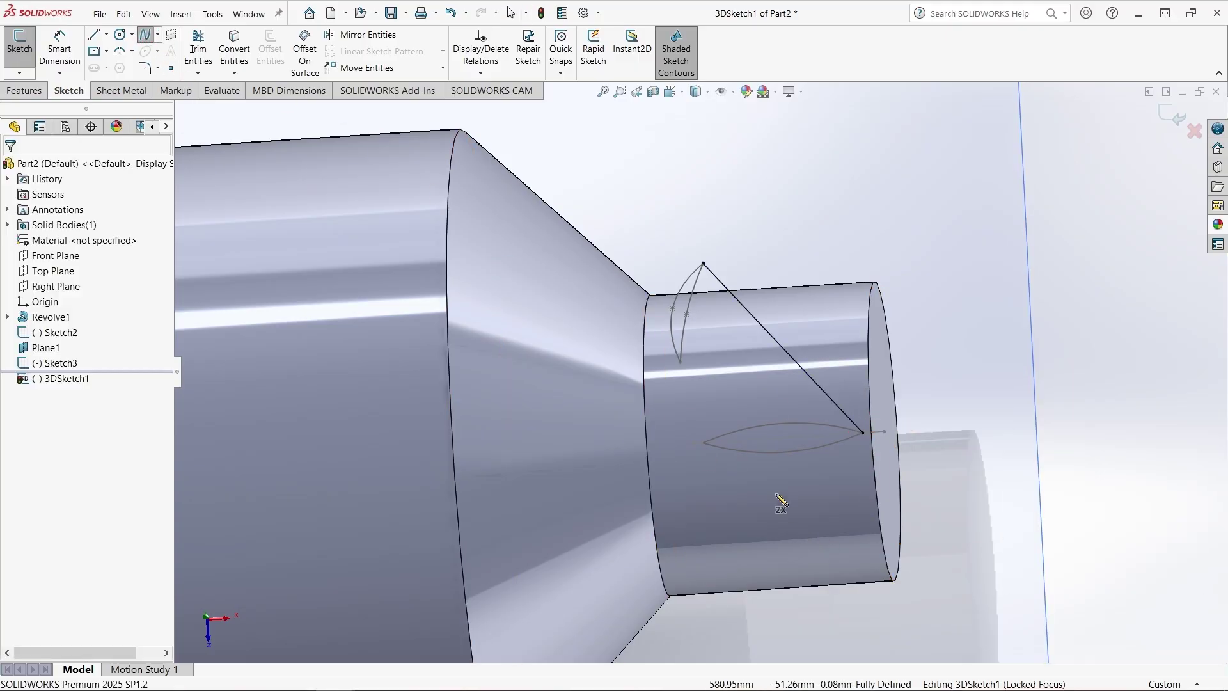
Draw a second 3D spline joining the lens-shaped profile's tip nearest the cone to the curved profile's lower tip
left_click(705, 443)
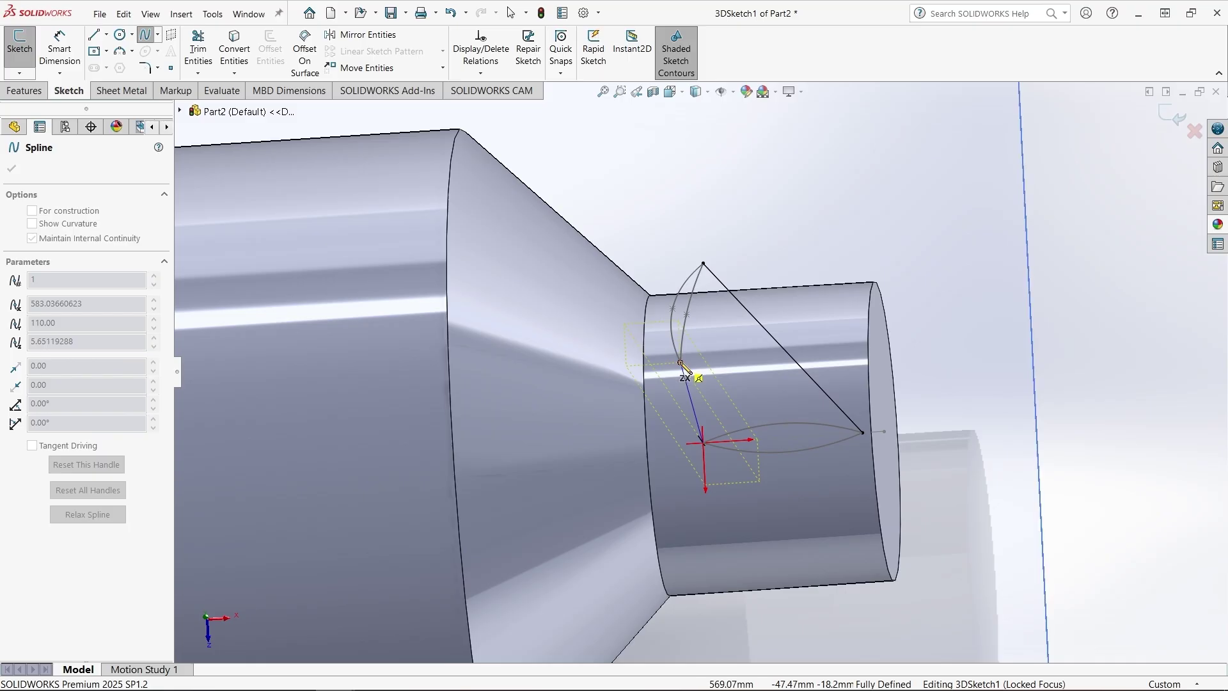
right_click(684, 367)
left_click(716, 375)
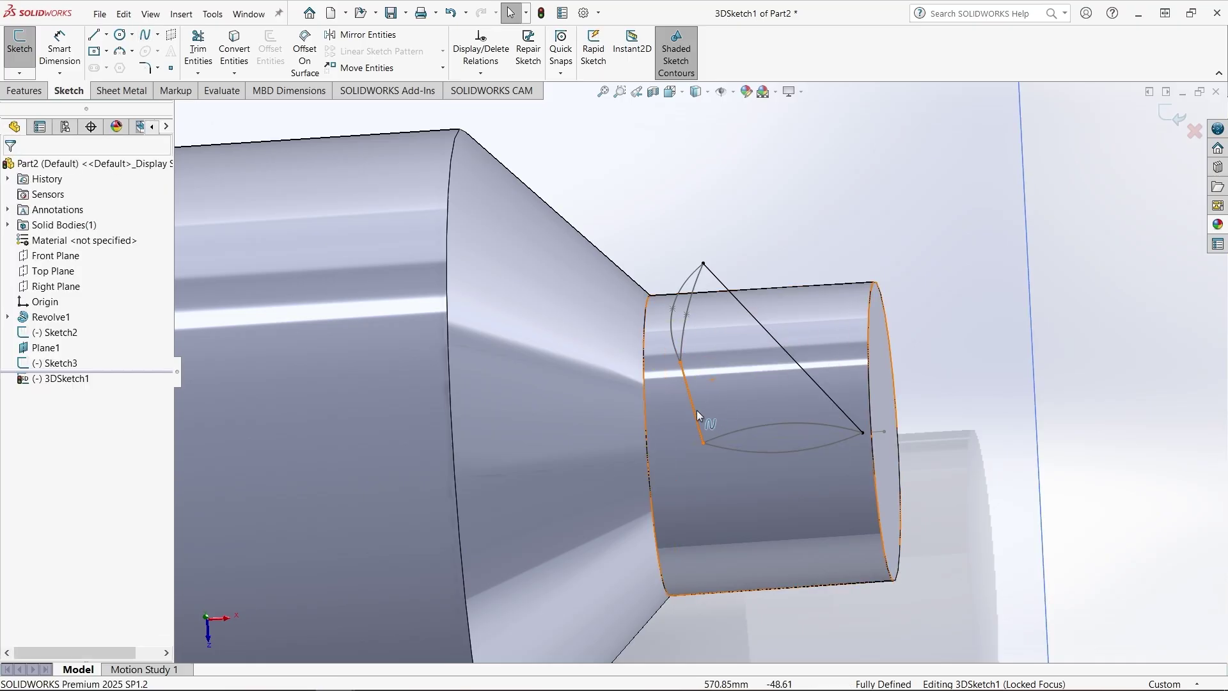
Bend the shorter 3D guide spline slightly by adjusting its tangency handle at the curved profile's lower tip
left_click(689, 387)
scroll(690, 387, "down", 3)
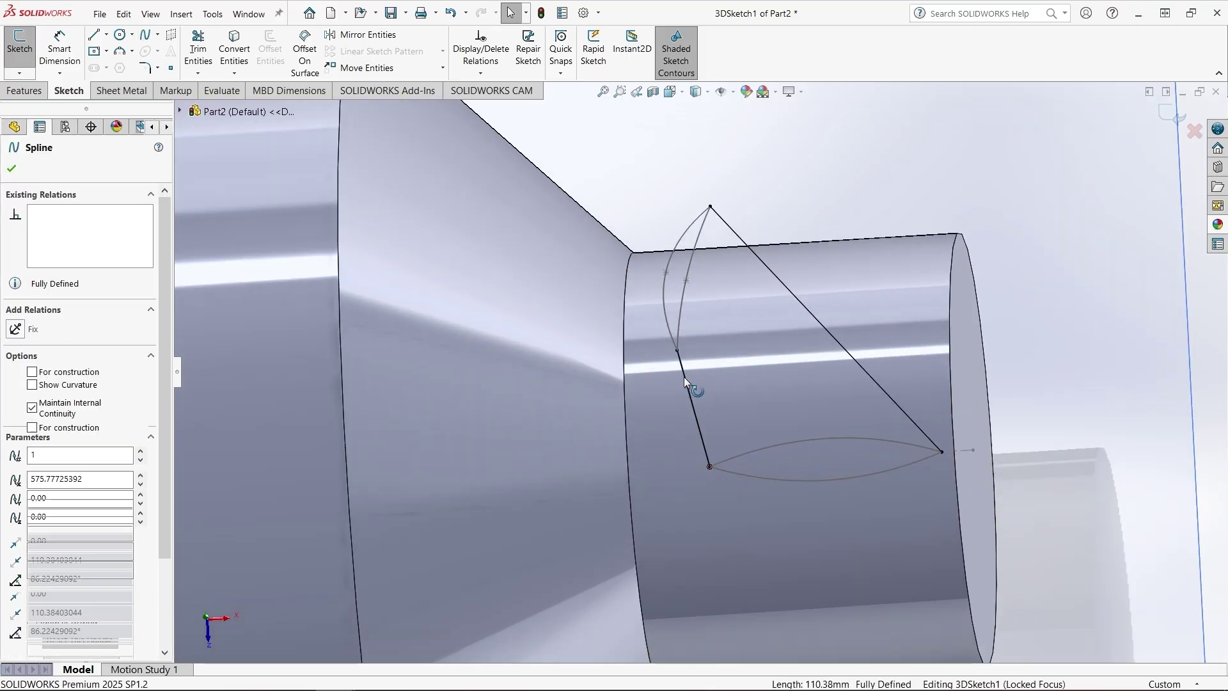
left_click(684, 378)
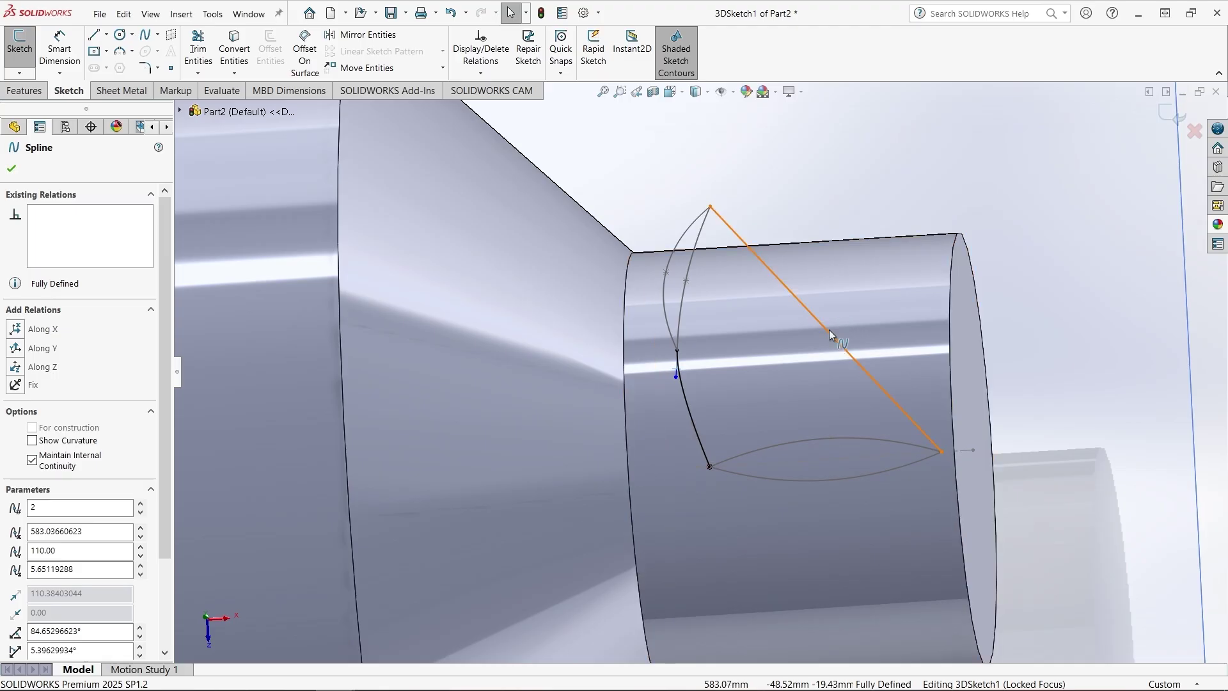
Bend the longer 3D guide spline slightly by adjusting the tangency handles at both of its ends
left_click(830, 334)
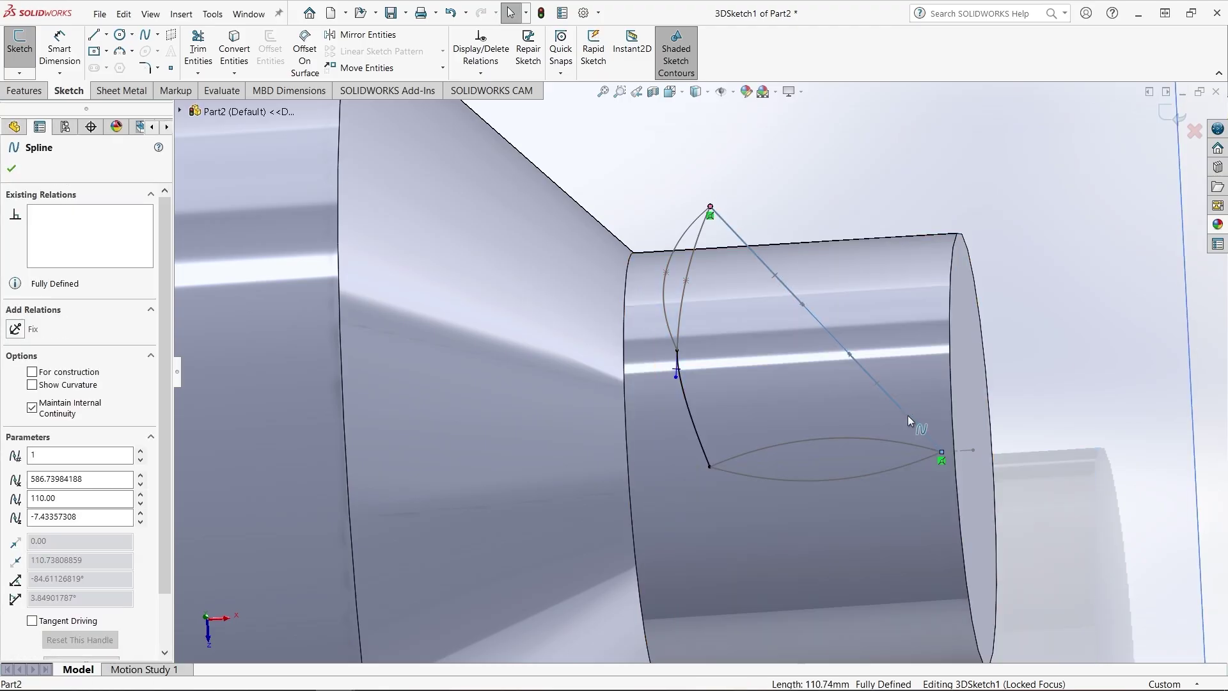
left_click(883, 390)
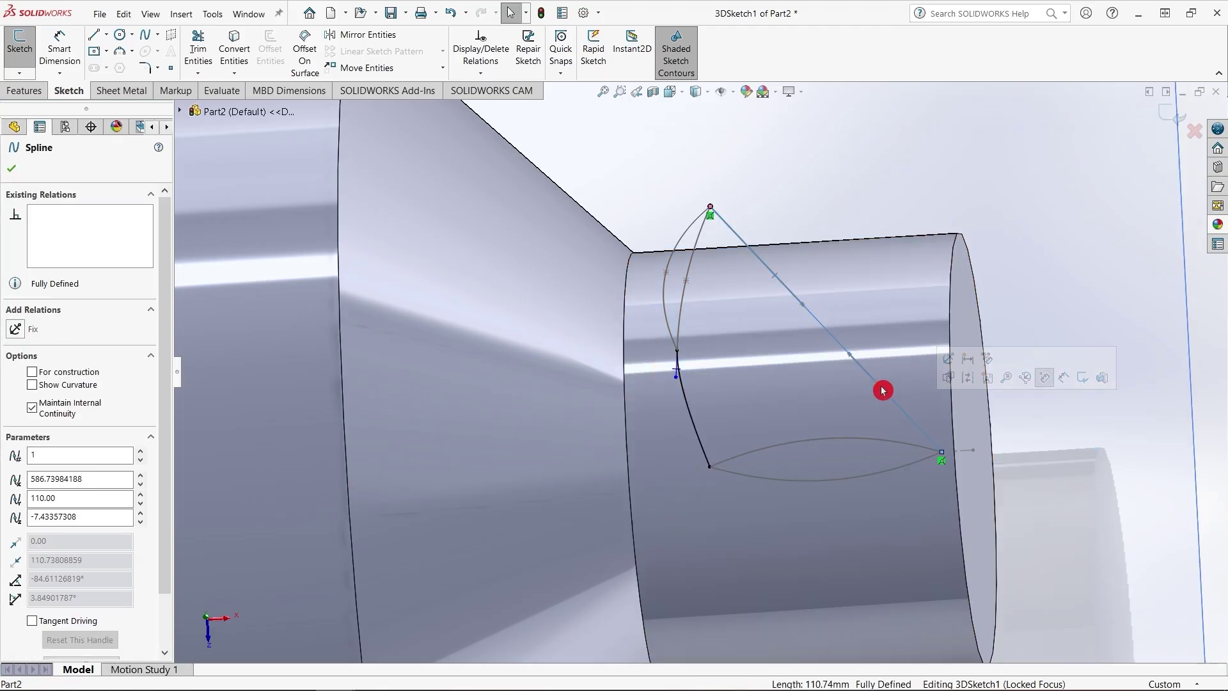
left_click(882, 391)
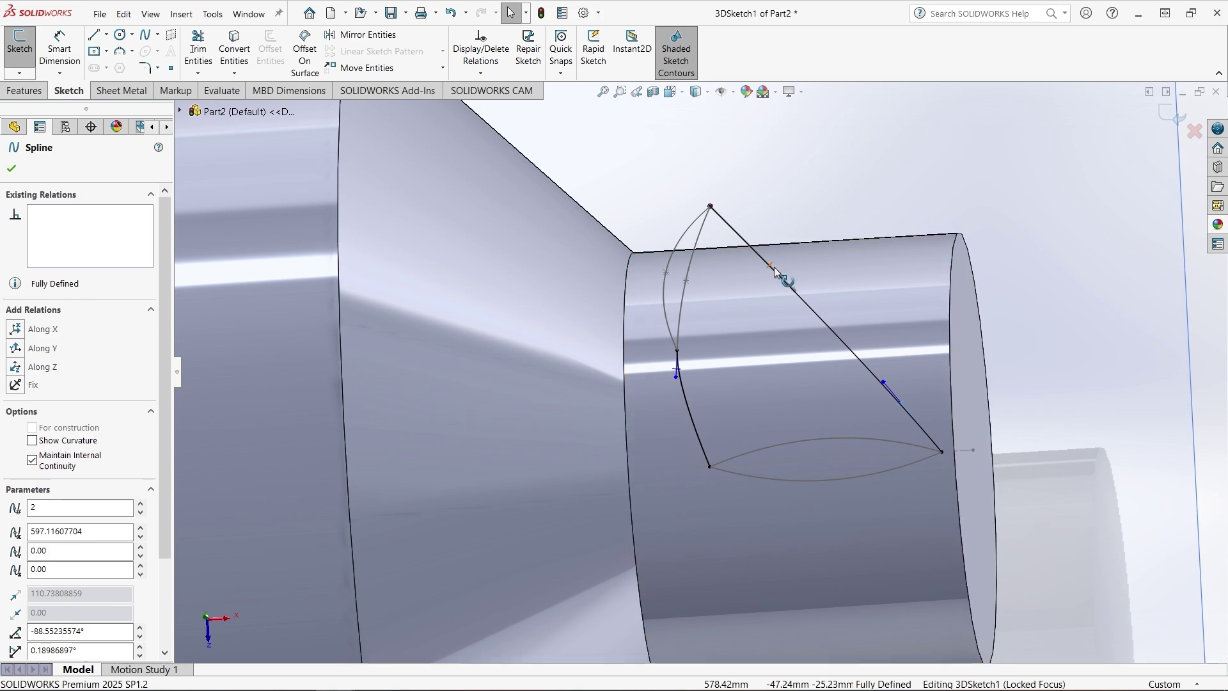
left_click_drag(775, 271, 776, 265)
left_click(794, 192)
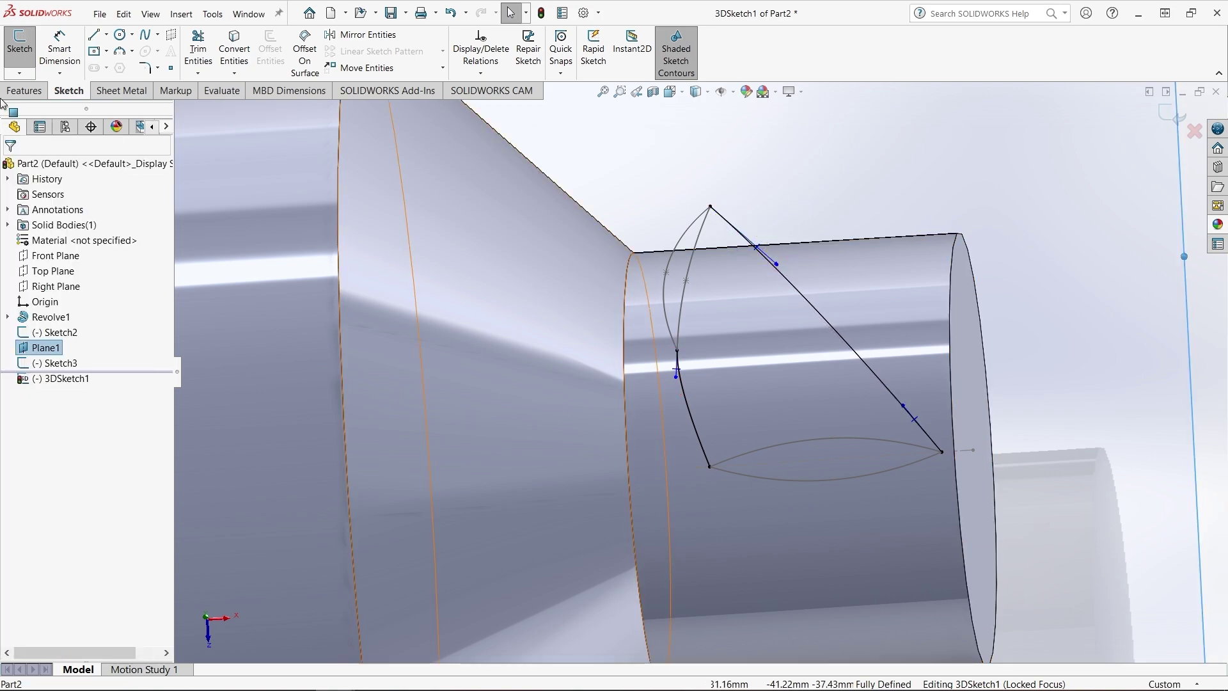
Start a lofted boss between the curved spline profile and the lens-shaped spline profile
left_click(19, 91)
left_click(48, 62)
left_click(133, 57)
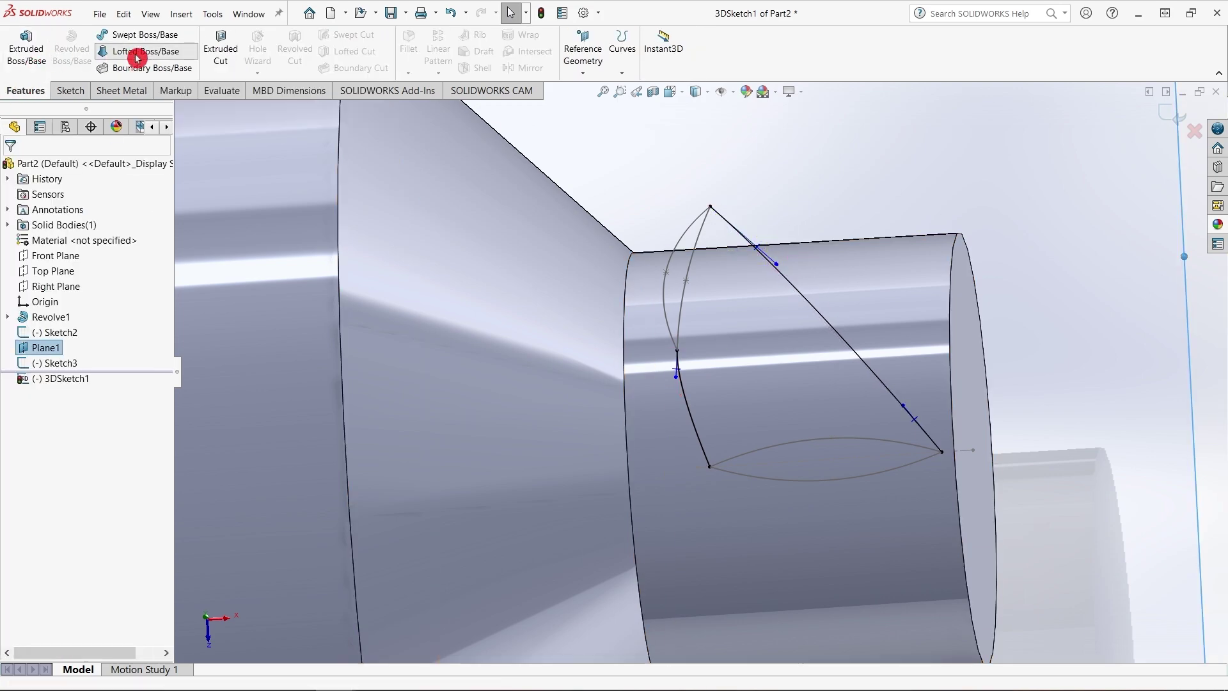
left_click(679, 305)
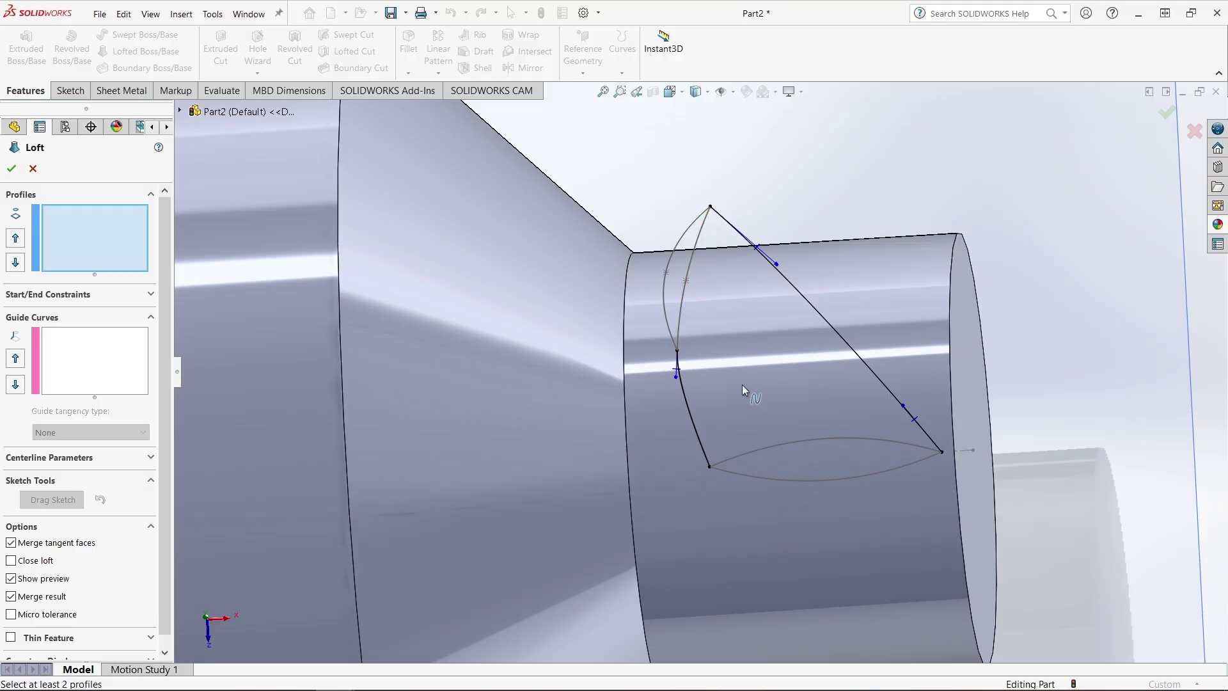
left_click(774, 481)
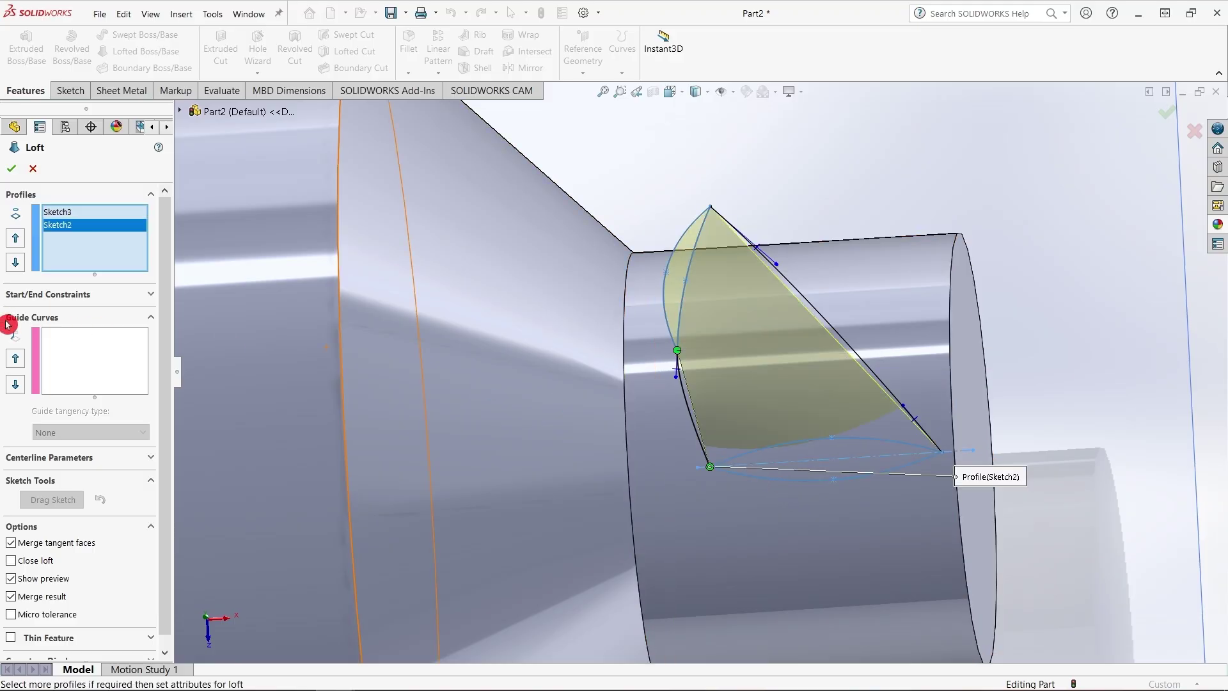
left_click(72, 370)
left_click(693, 433)
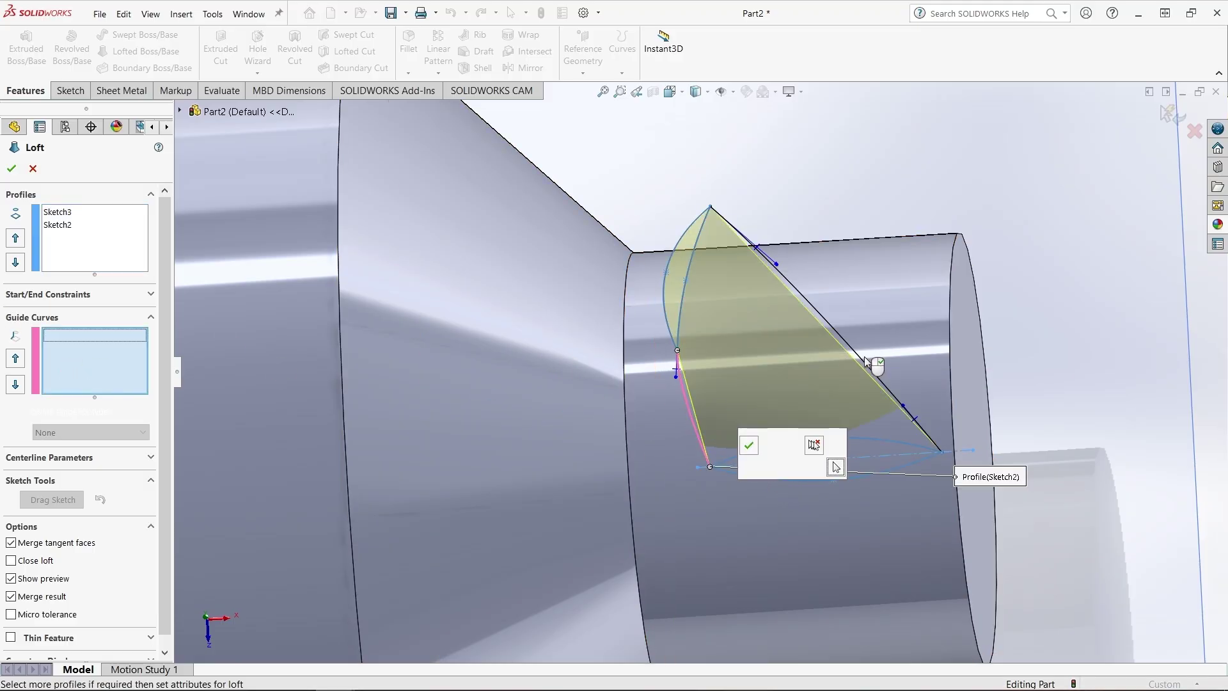
left_click(861, 359)
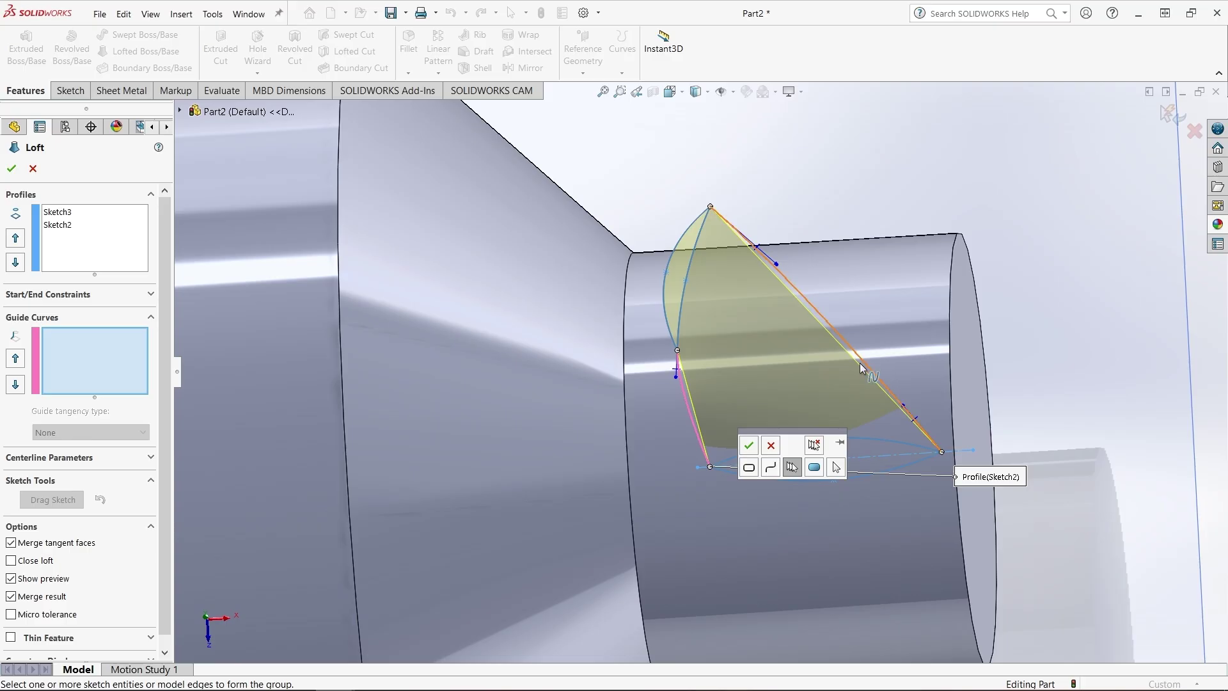
scroll(860, 363, "down", 2)
left_click(748, 442)
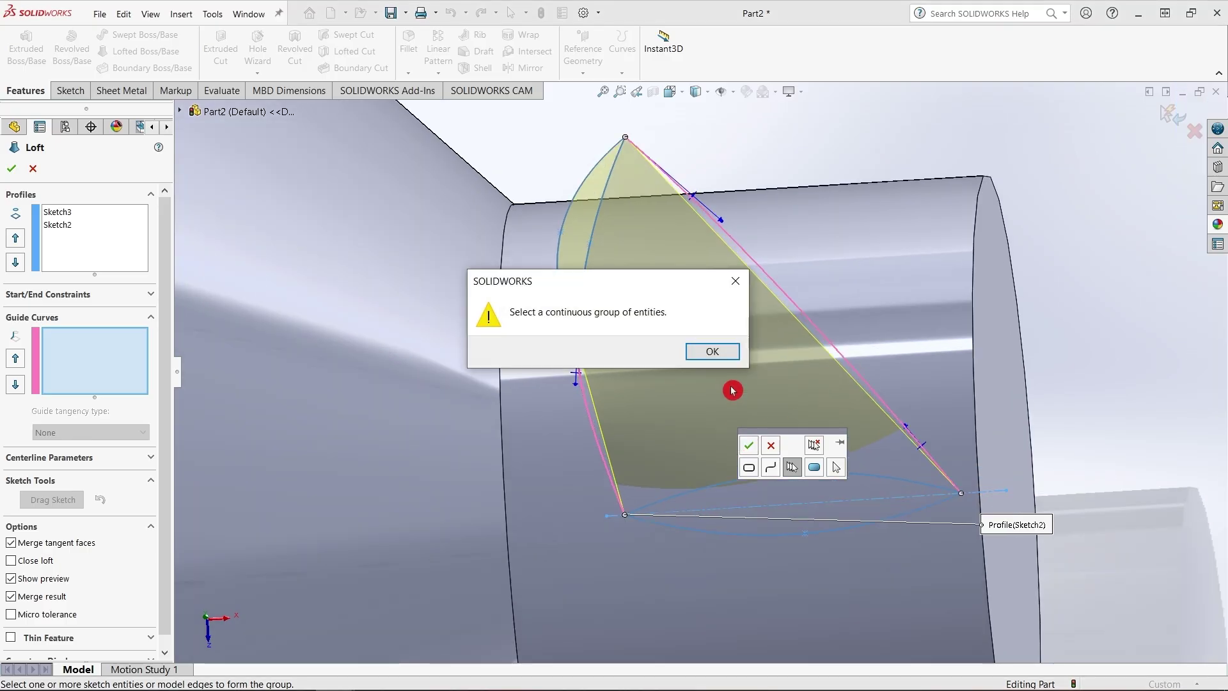
left_click(712, 352)
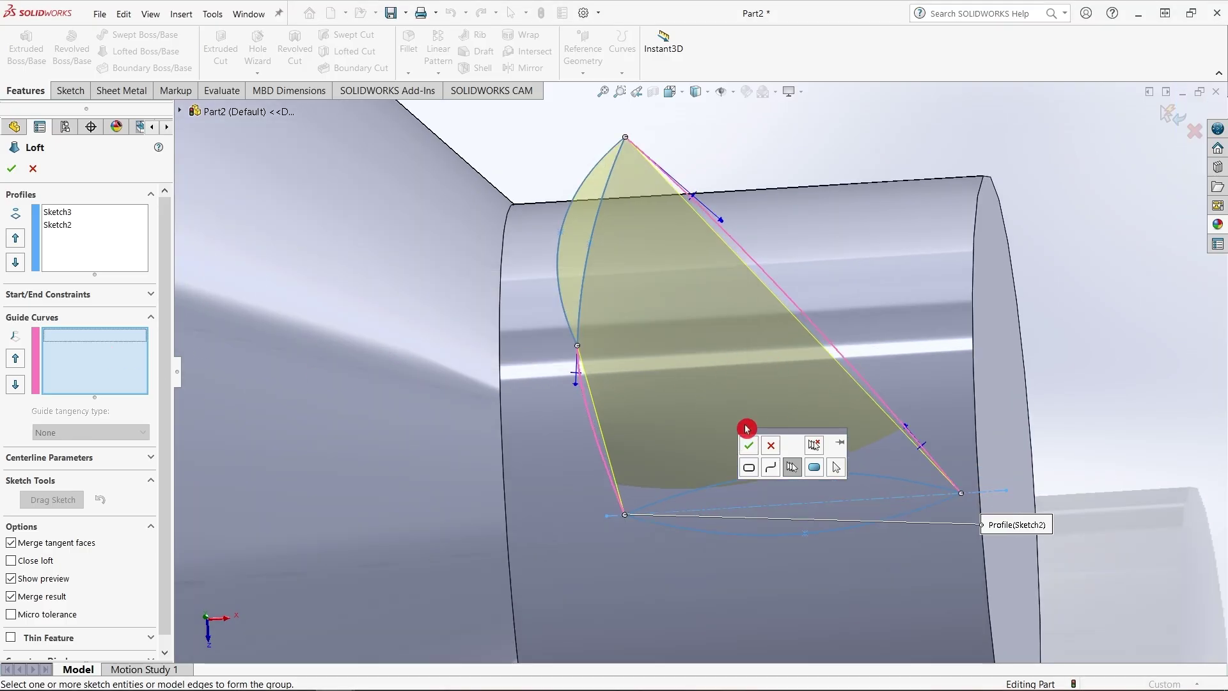
left_click(772, 445)
Add the longer and the shorter 3D splines as two separate open-group guide curves and complete the blade loft
left_click(829, 342)
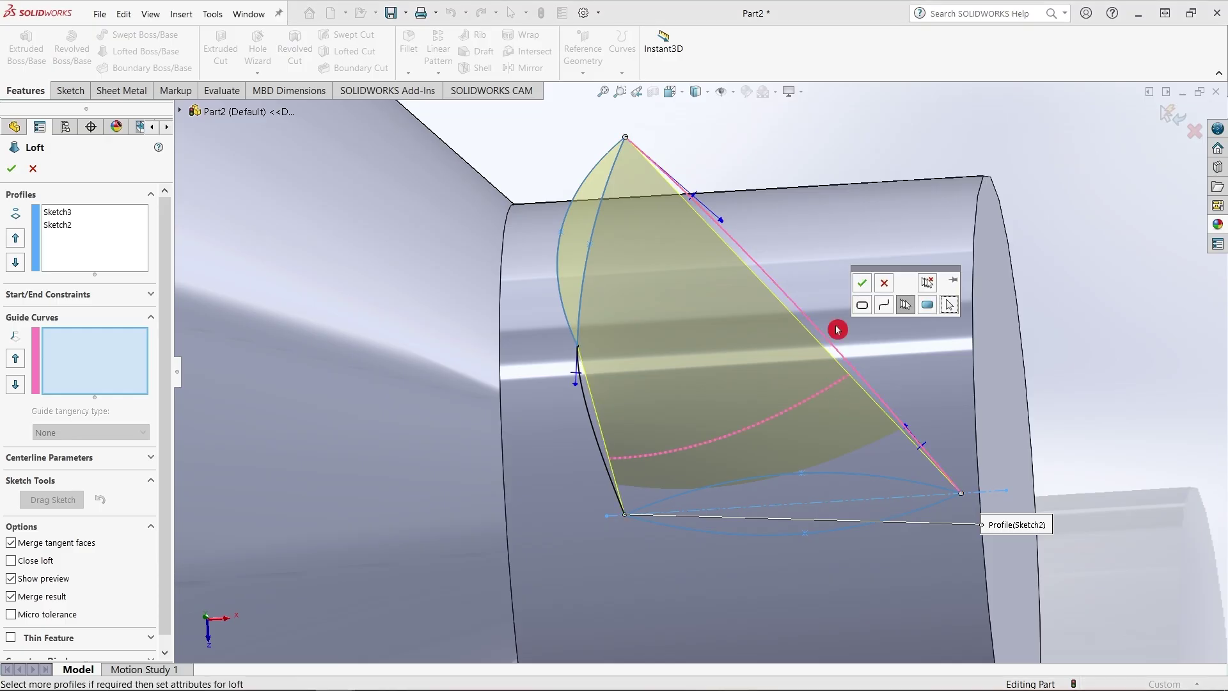
left_click(861, 283)
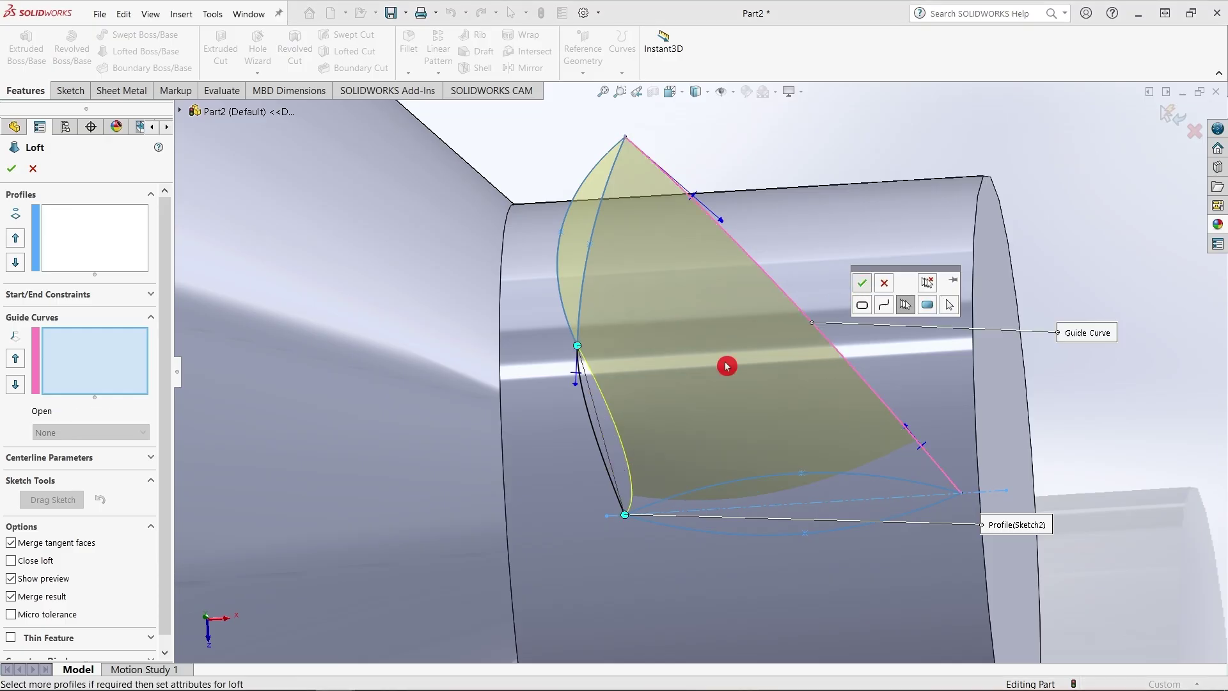
left_click(594, 435)
left_click(629, 474)
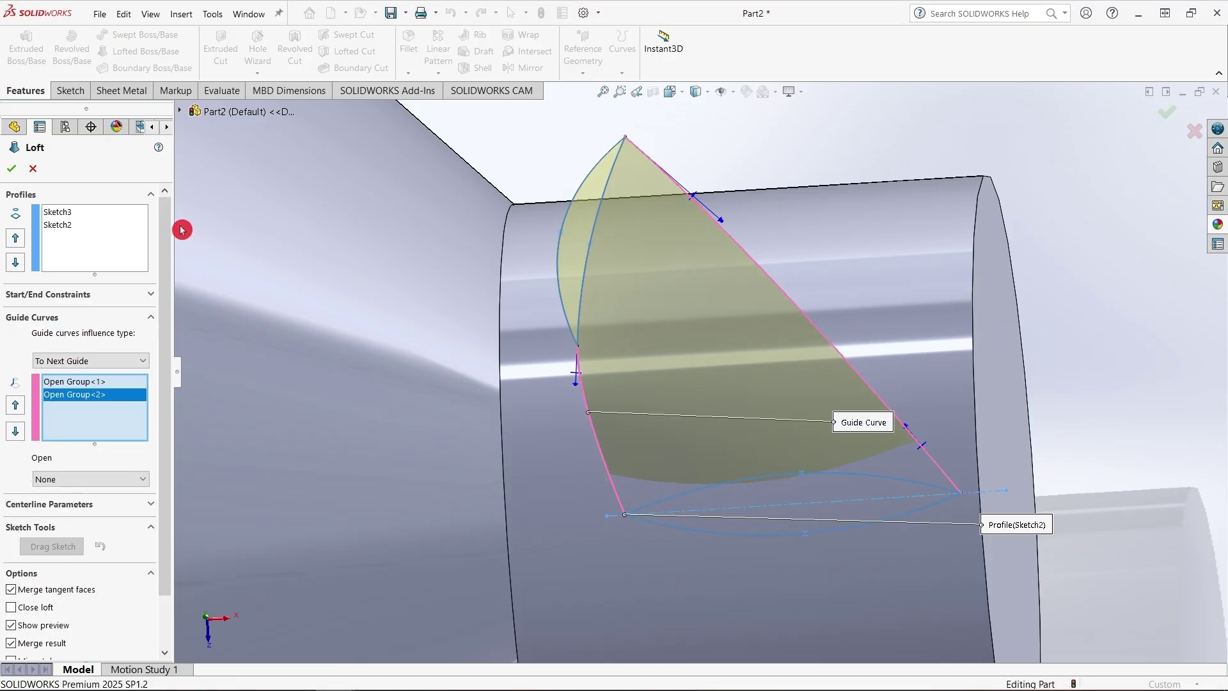
left_click(12, 168)
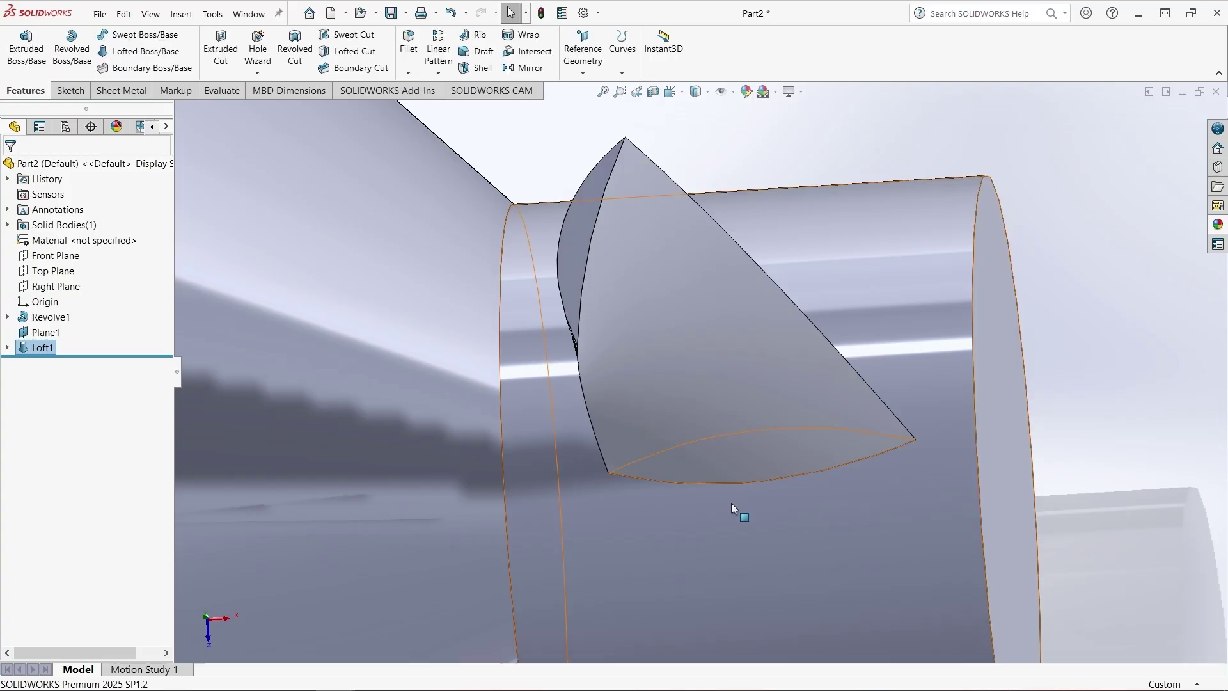
Create a reference axis through the cylindrical face of the shaft end that carries the blade
middle_click_drag(731, 503, 787, 428)
scroll(785, 425, "up", 4)
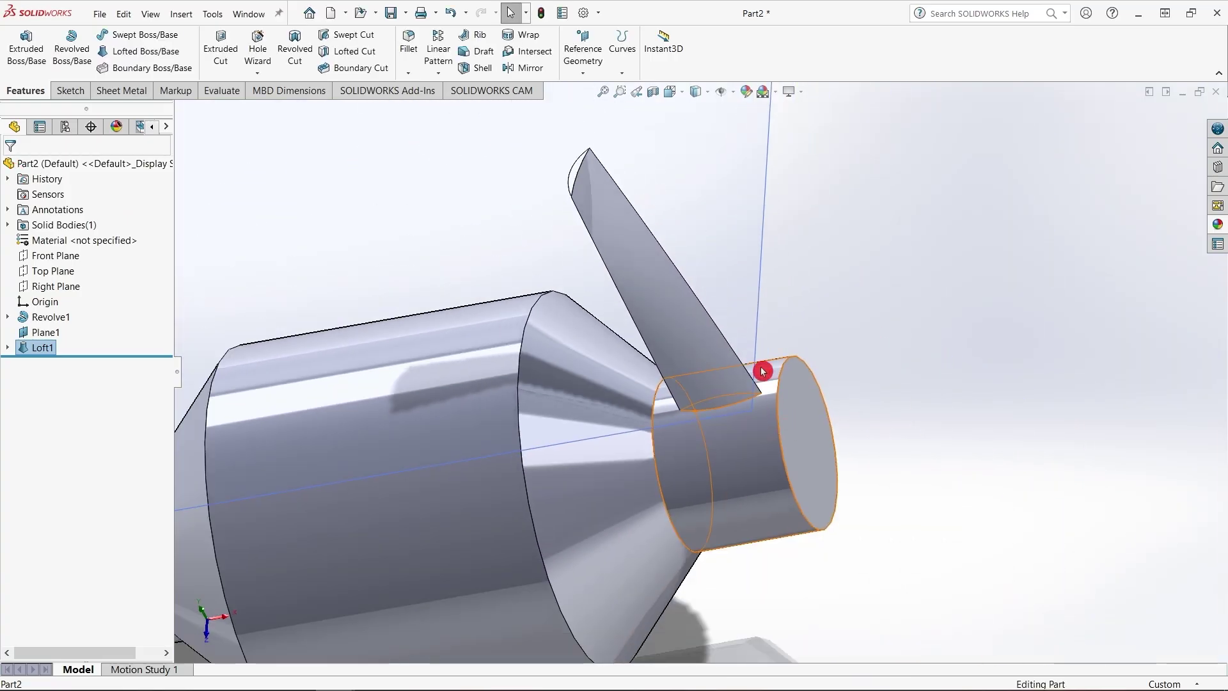
scroll(761, 368, "down", 1)
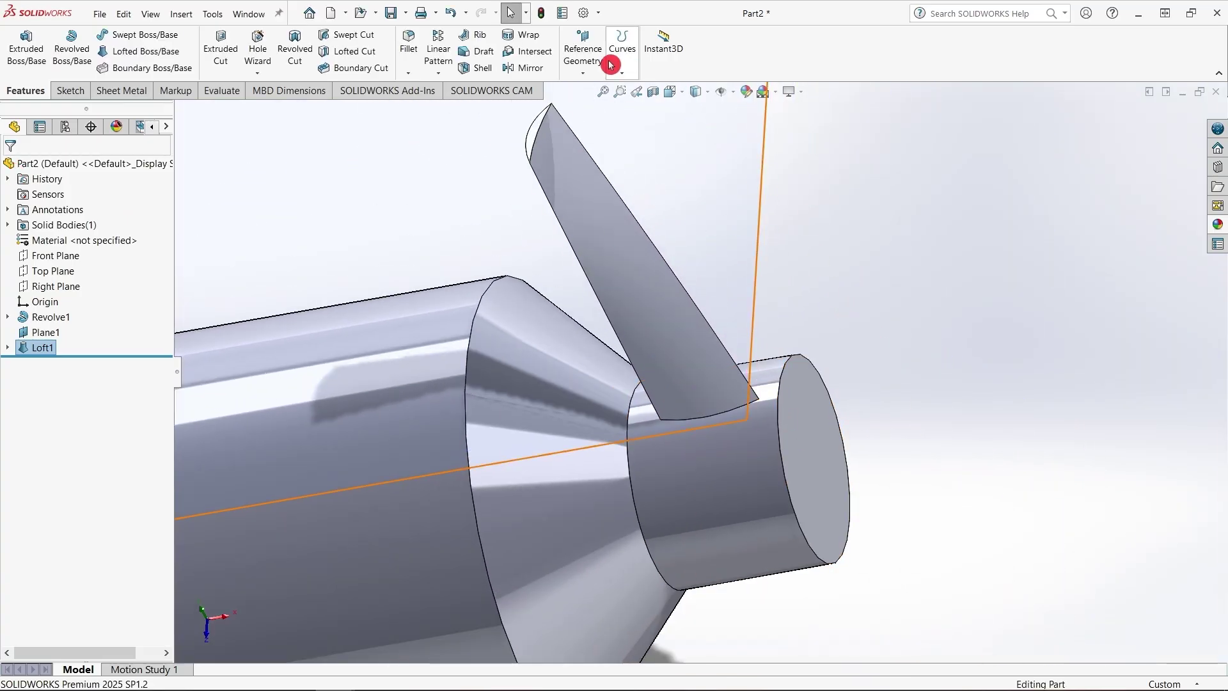
left_click(596, 73)
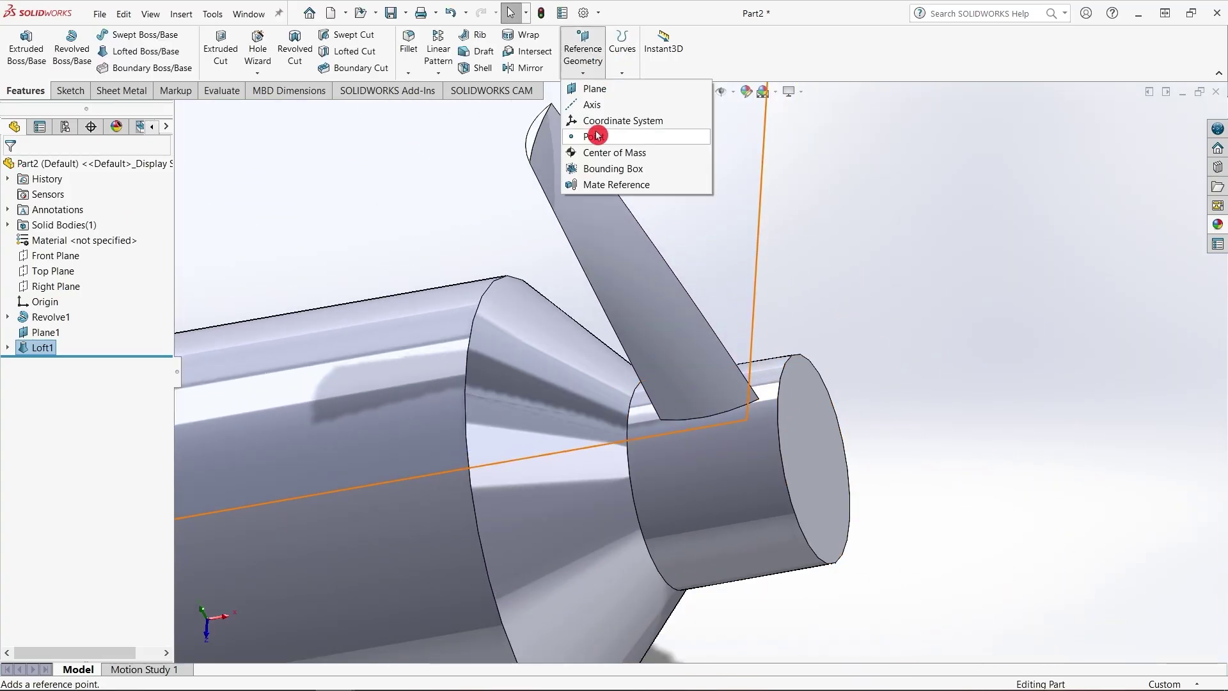
left_click(625, 105)
left_click(750, 477)
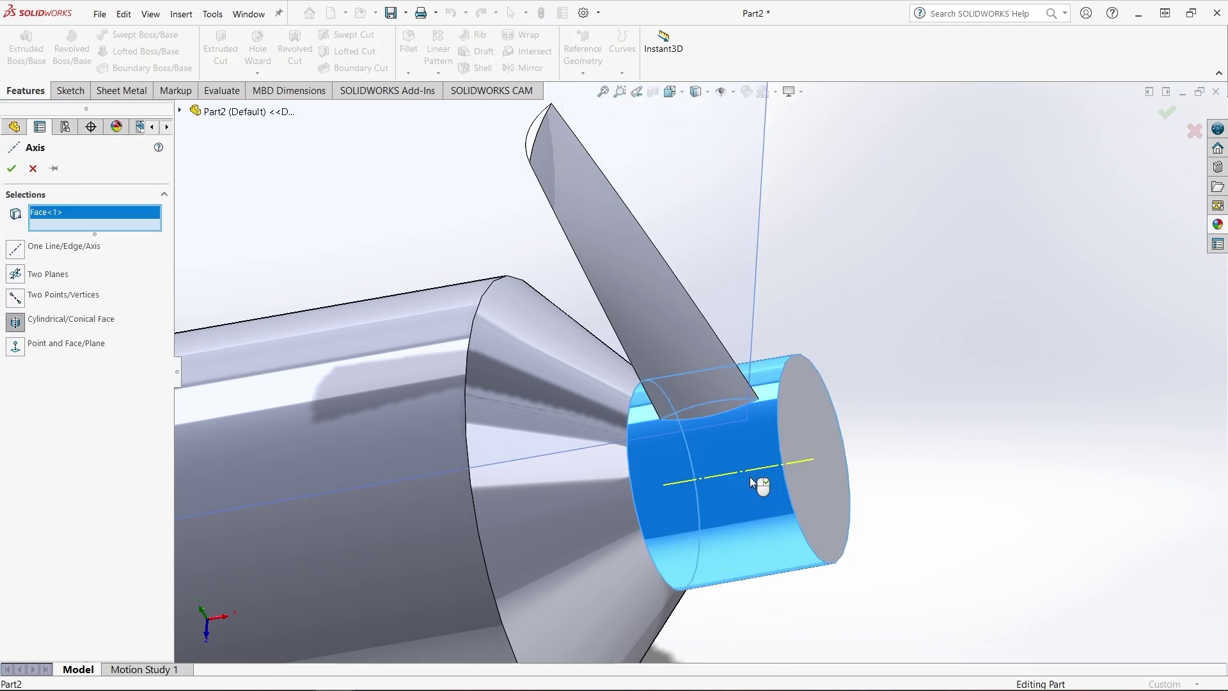
left_click(14, 172)
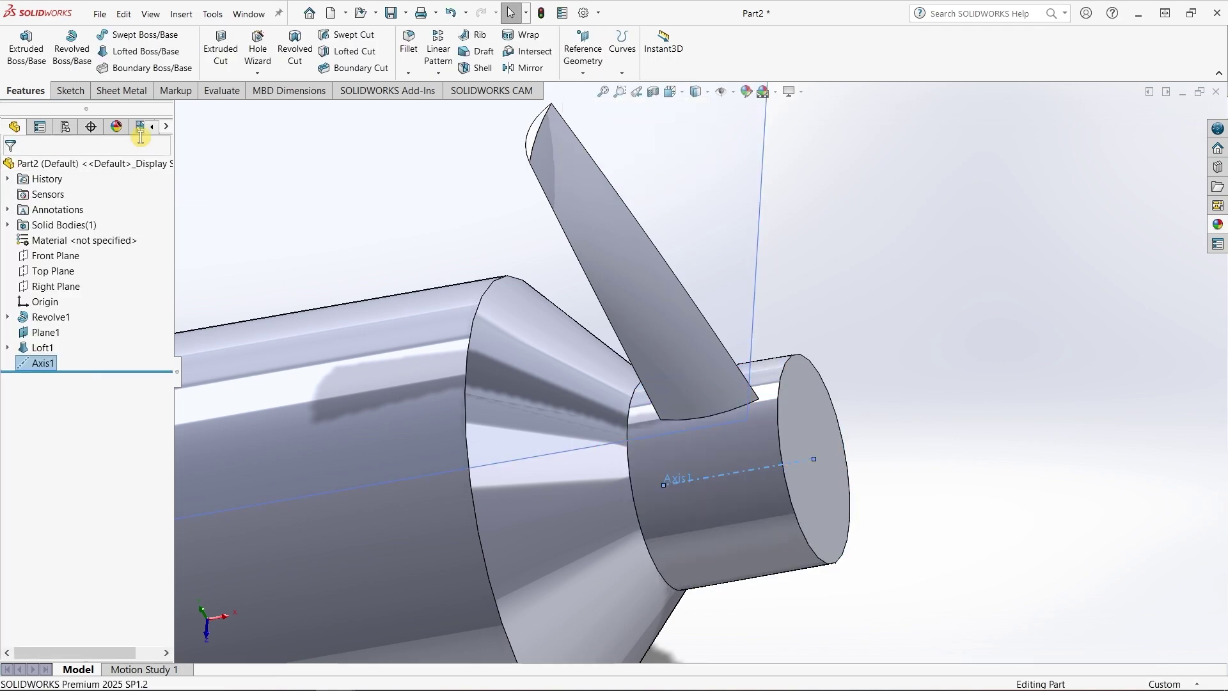
Circular-pattern the lofted blade about the new axis with 25 equally spaced instances over 360 degrees
left_click(450, 78)
left_click(452, 103)
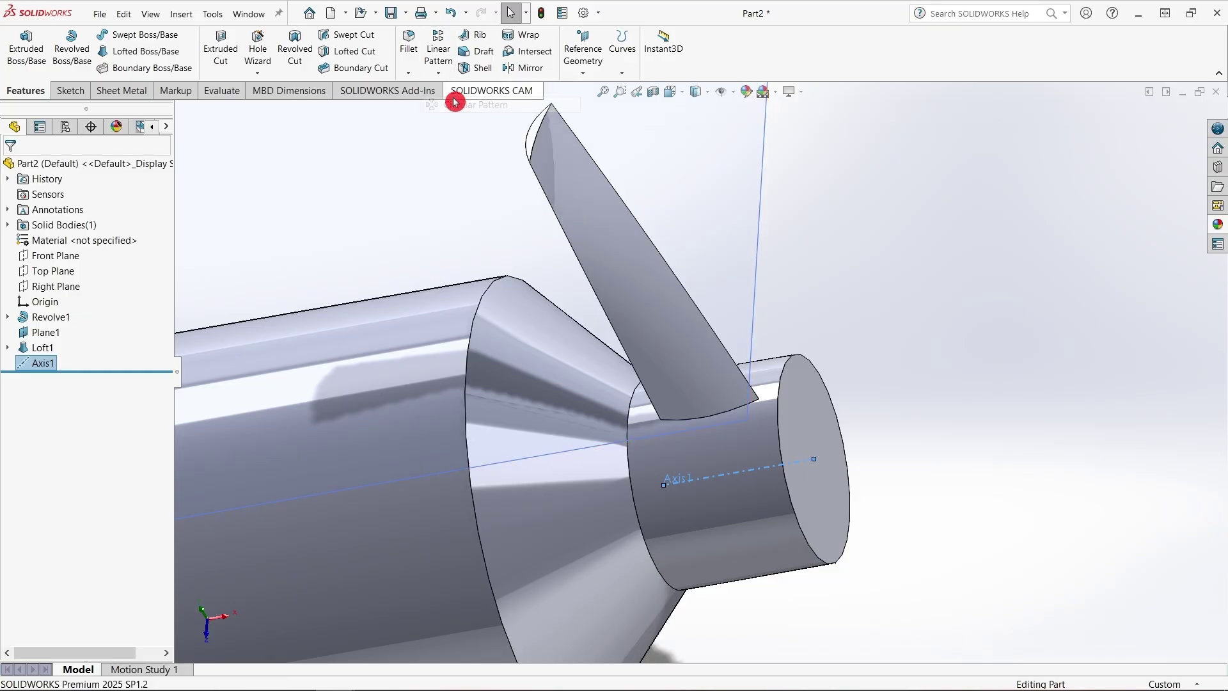
left_click(604, 219)
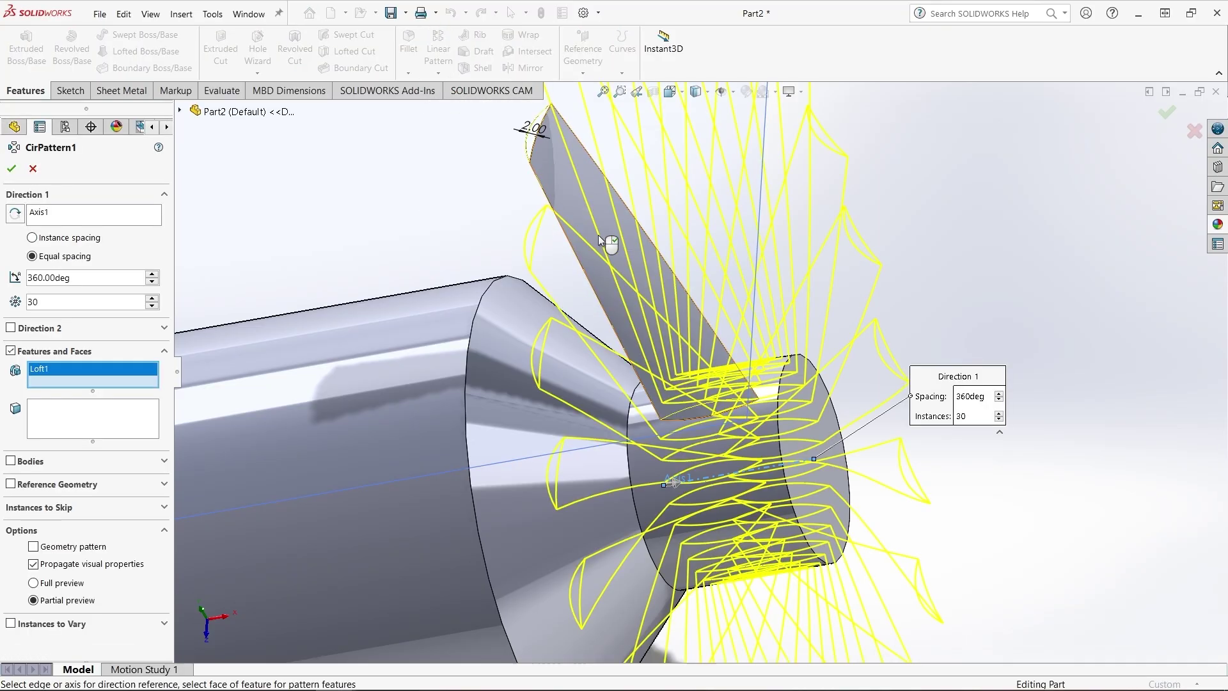
double_click(90, 306)
type("25")
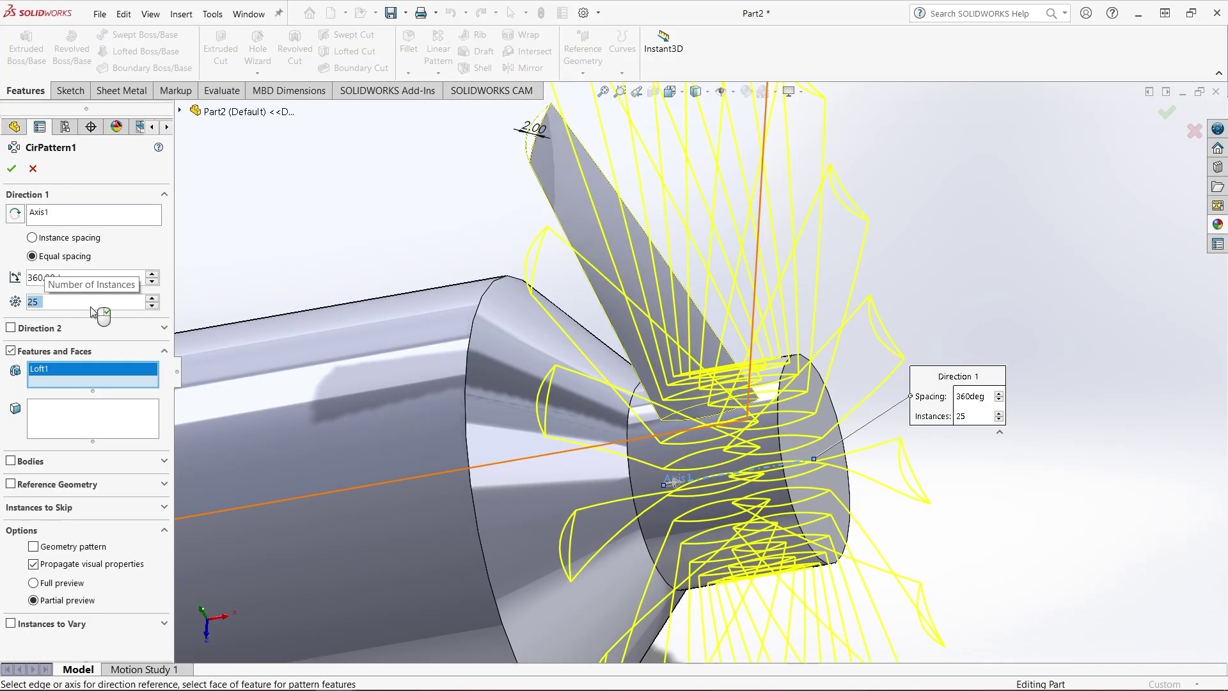
left_click(72, 254)
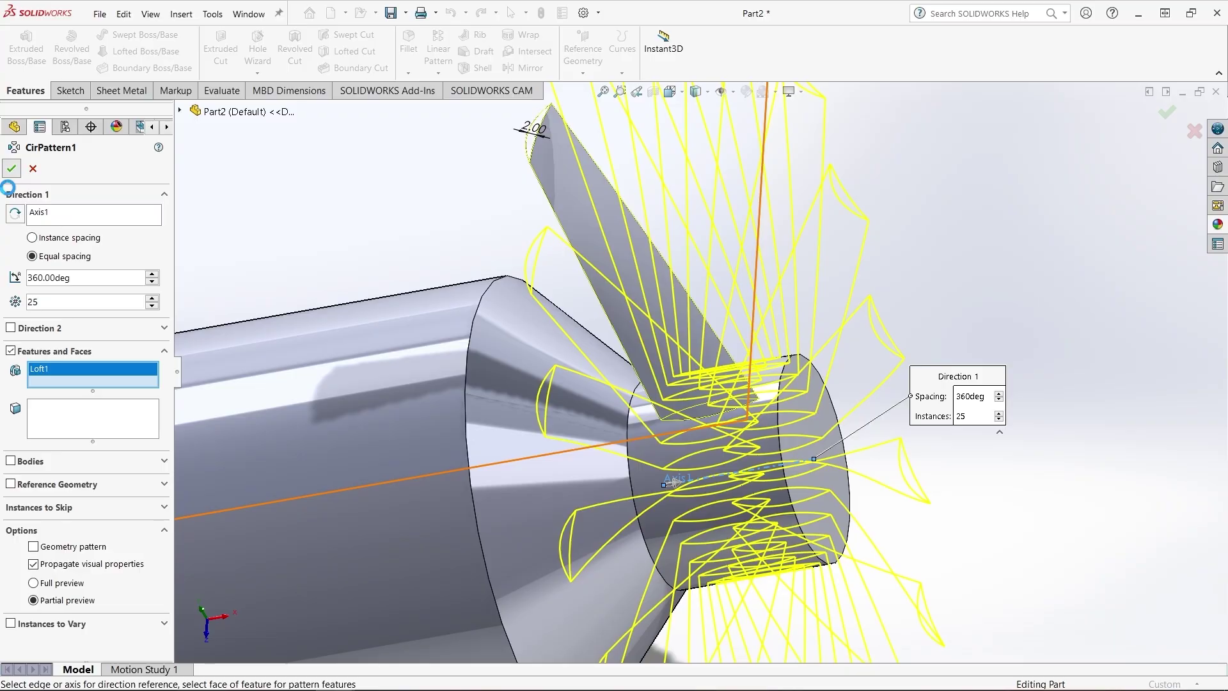
Hide the offset reference plane and the pattern axis
right_click(412, 225)
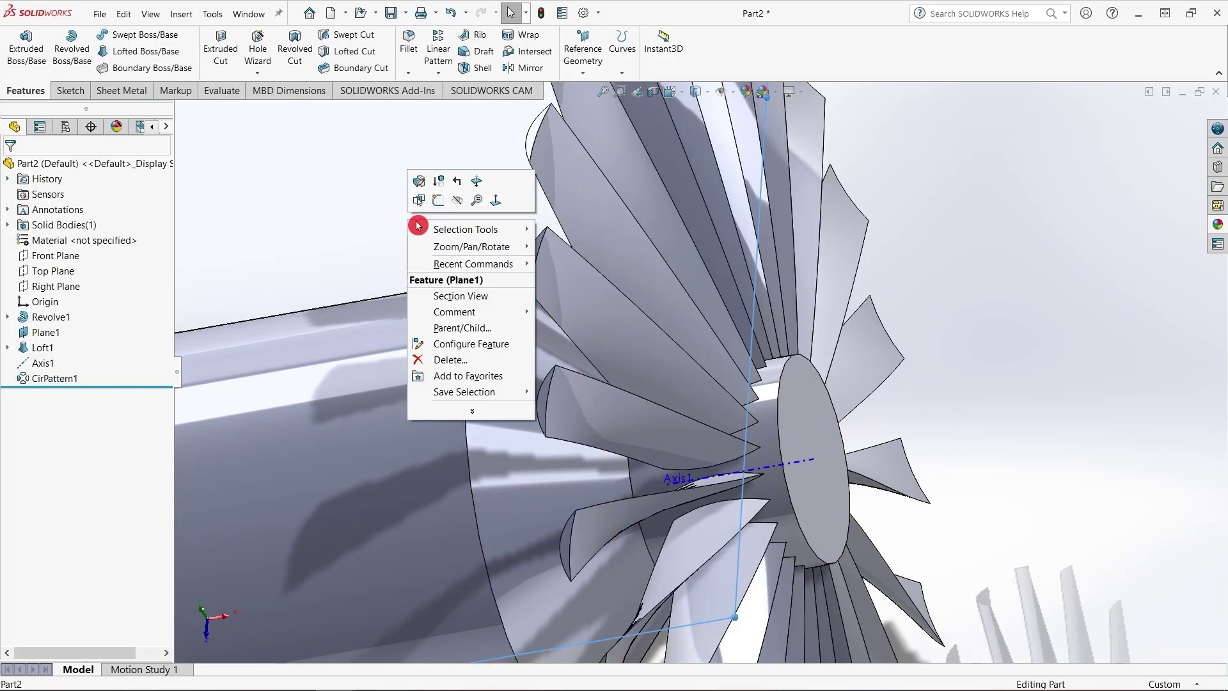
left_click(478, 208)
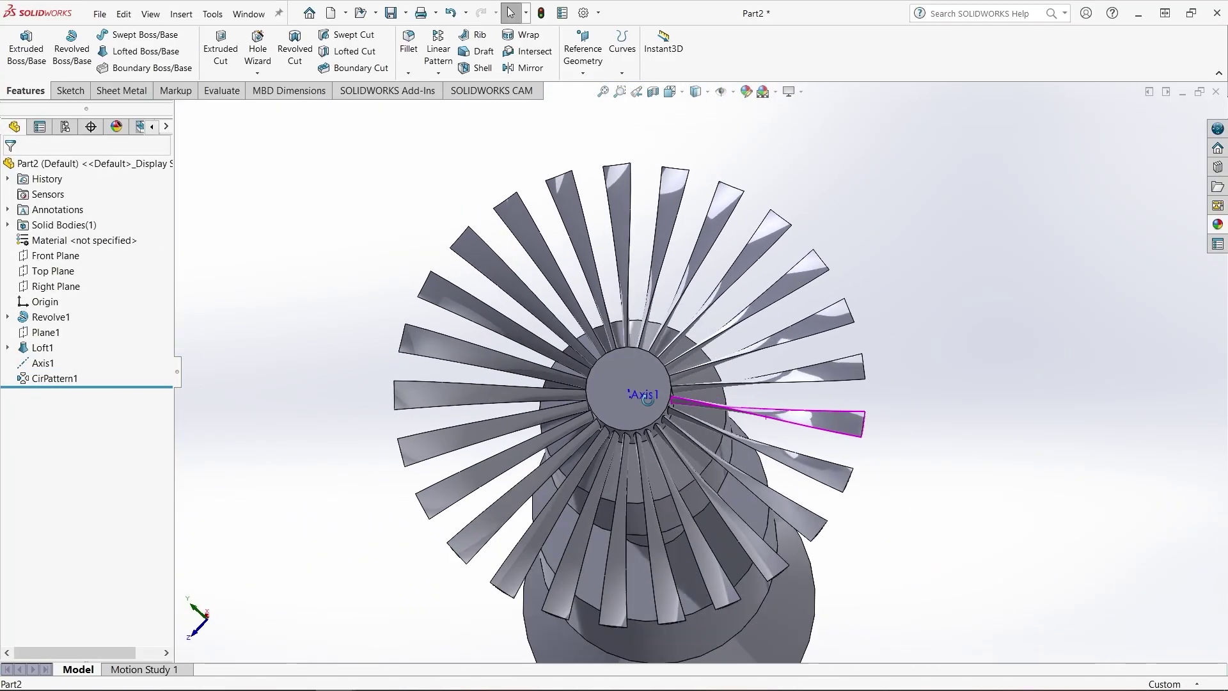
middle_click_drag(648, 400, 752, 476)
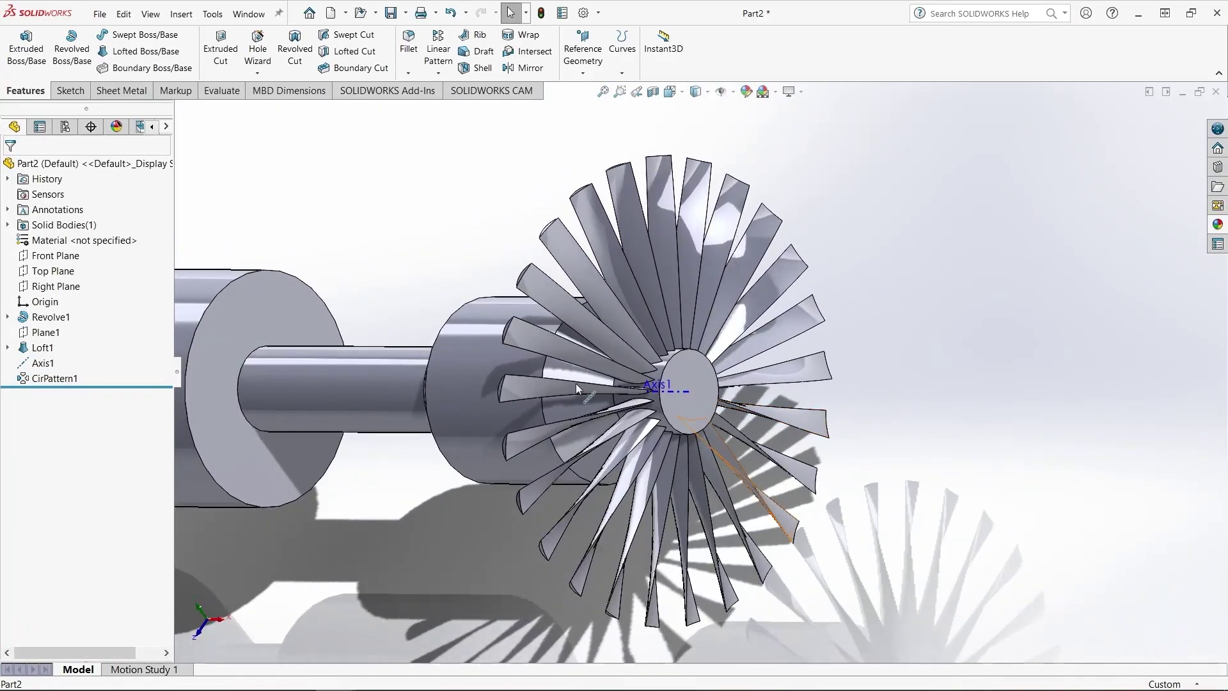
right_click(39, 362)
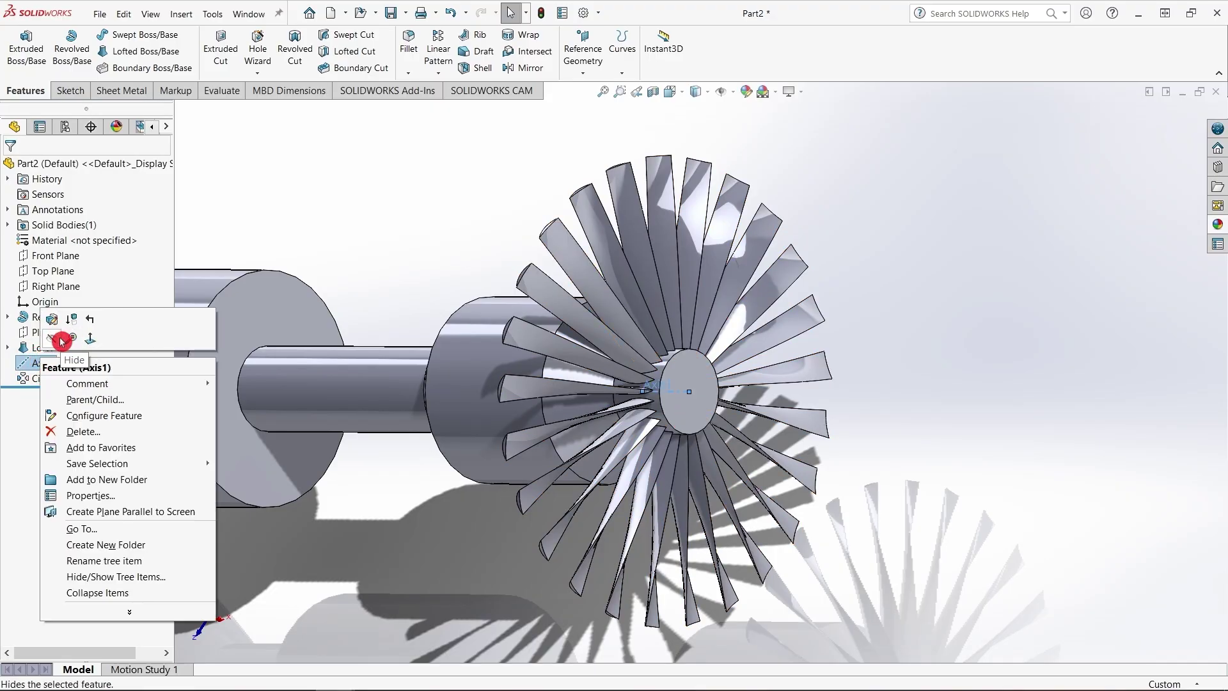
left_click(55, 336)
Colour the revolved feature teal using a swatch from the standard colour palette
scroll(702, 348, "up", 5)
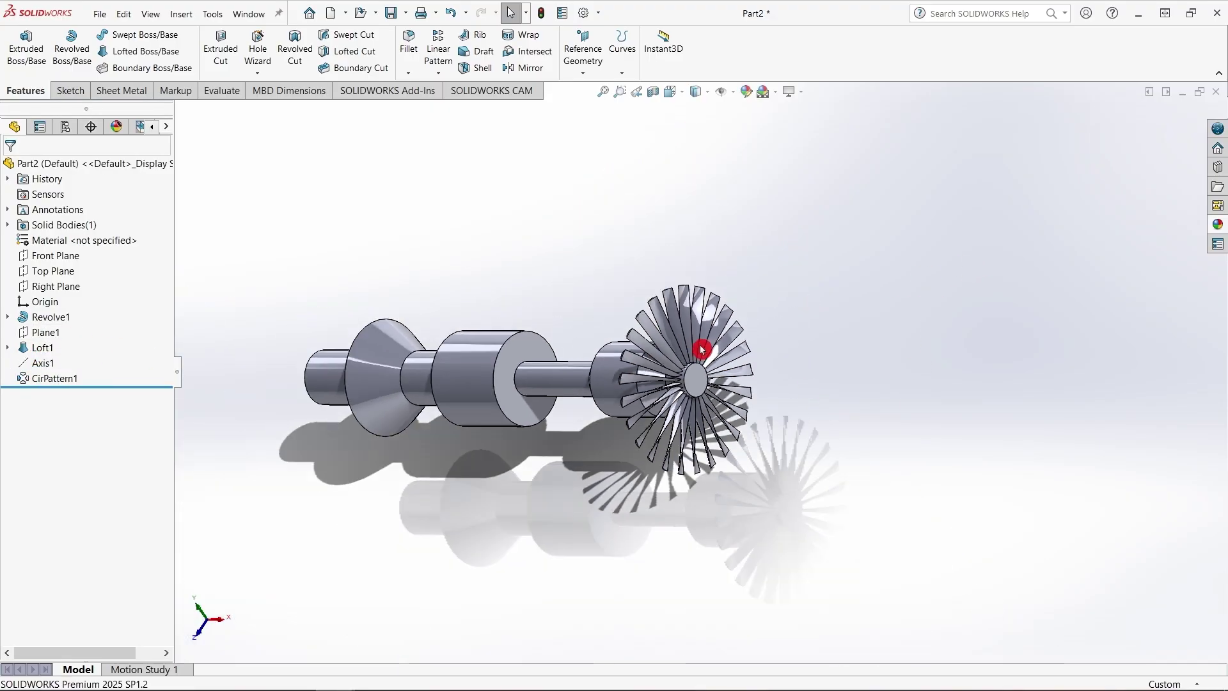
scroll(582, 324, "down", 2)
scroll(582, 373, "up", 1)
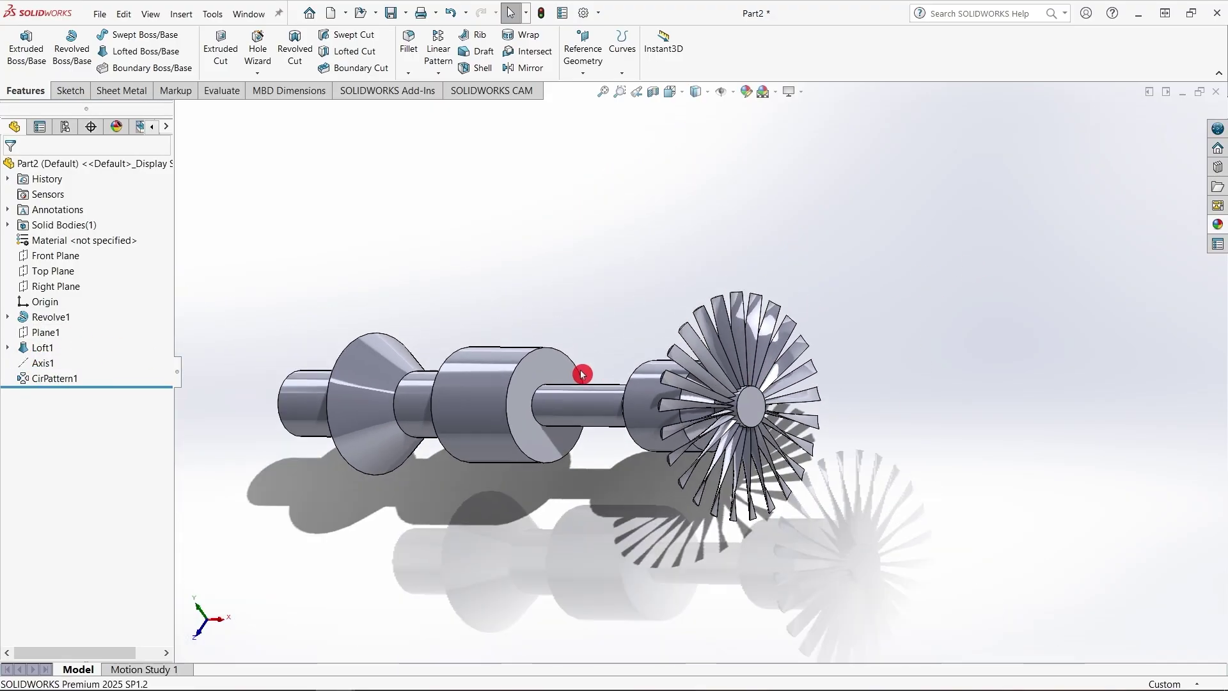
left_click(40, 317)
left_click(748, 93)
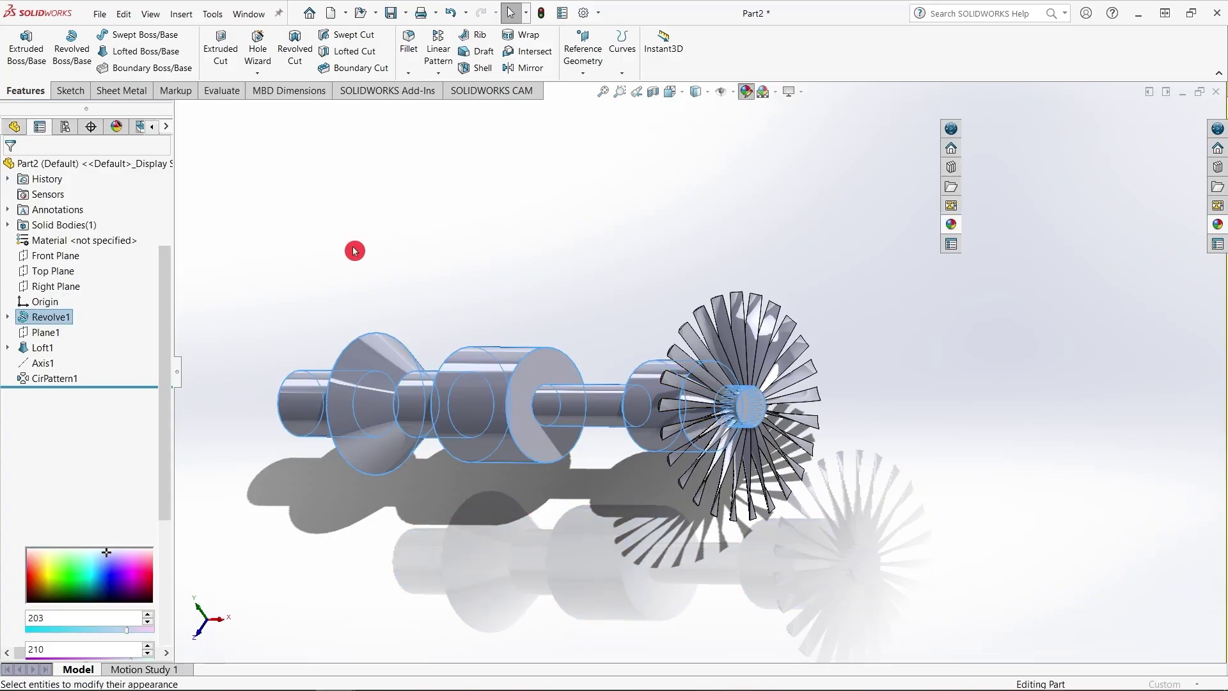
left_click(88, 487)
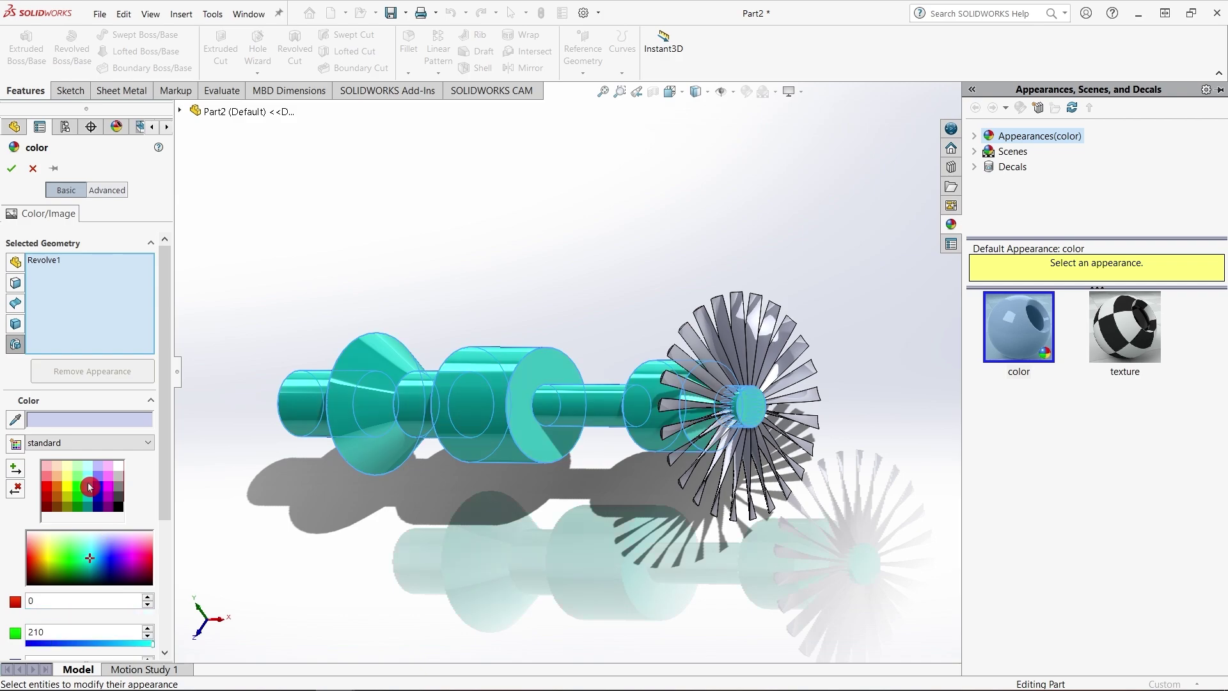
left_click(21, 168)
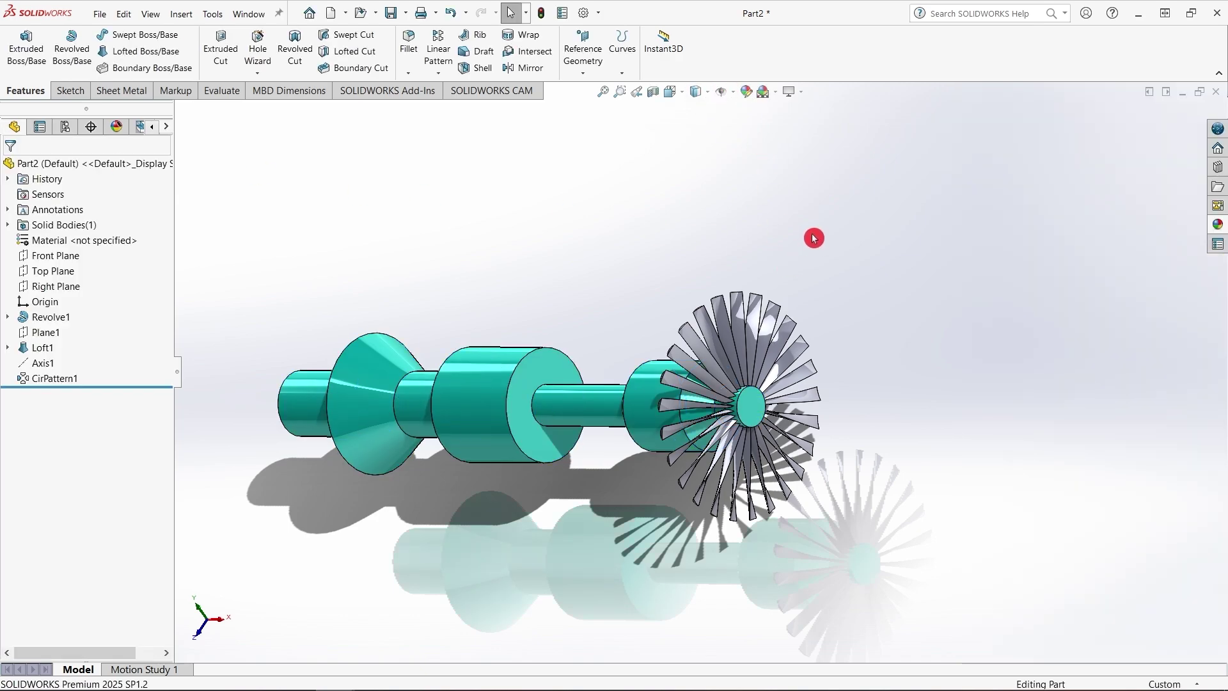
Apply the chromium plate metal appearance to the part so it covers the blades
left_click(1219, 224)
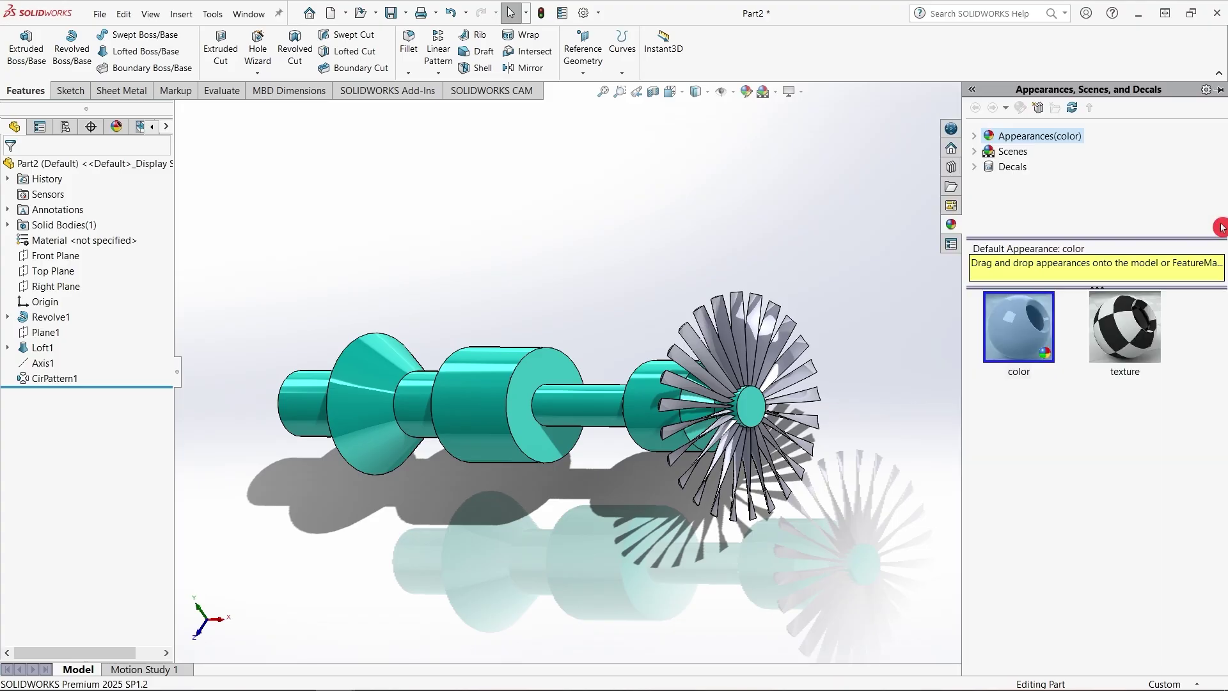
left_click(981, 135)
left_click(1024, 167)
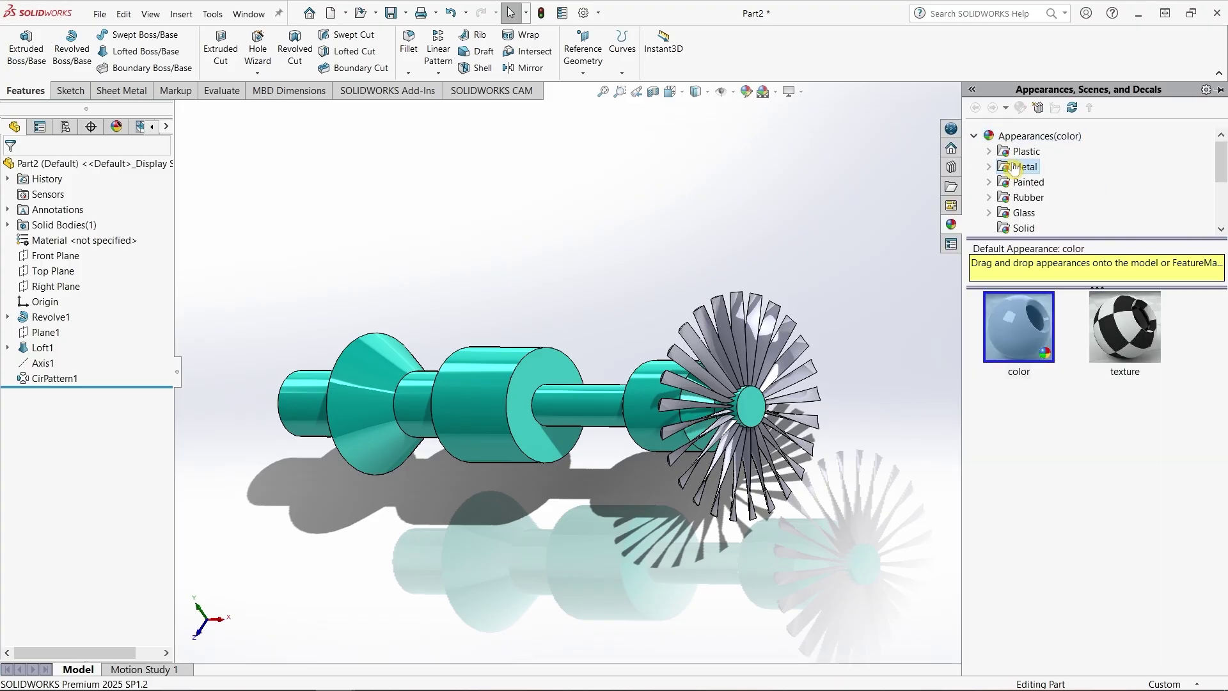
double_click(1116, 362)
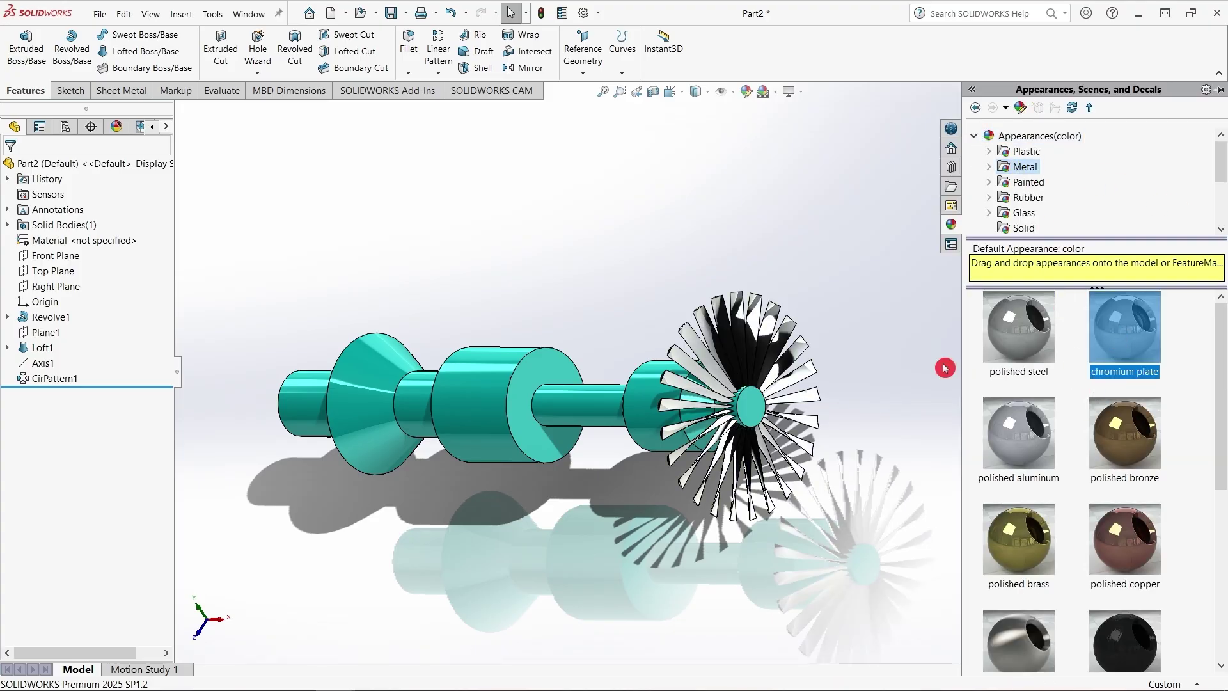
On the Top Plane, sketch a line from the bladed shaft end's upper corner to its centre, plus a 50 mm horizontal line outward along the axis
middle_click_drag(897, 427, 856, 449)
left_click(69, 295)
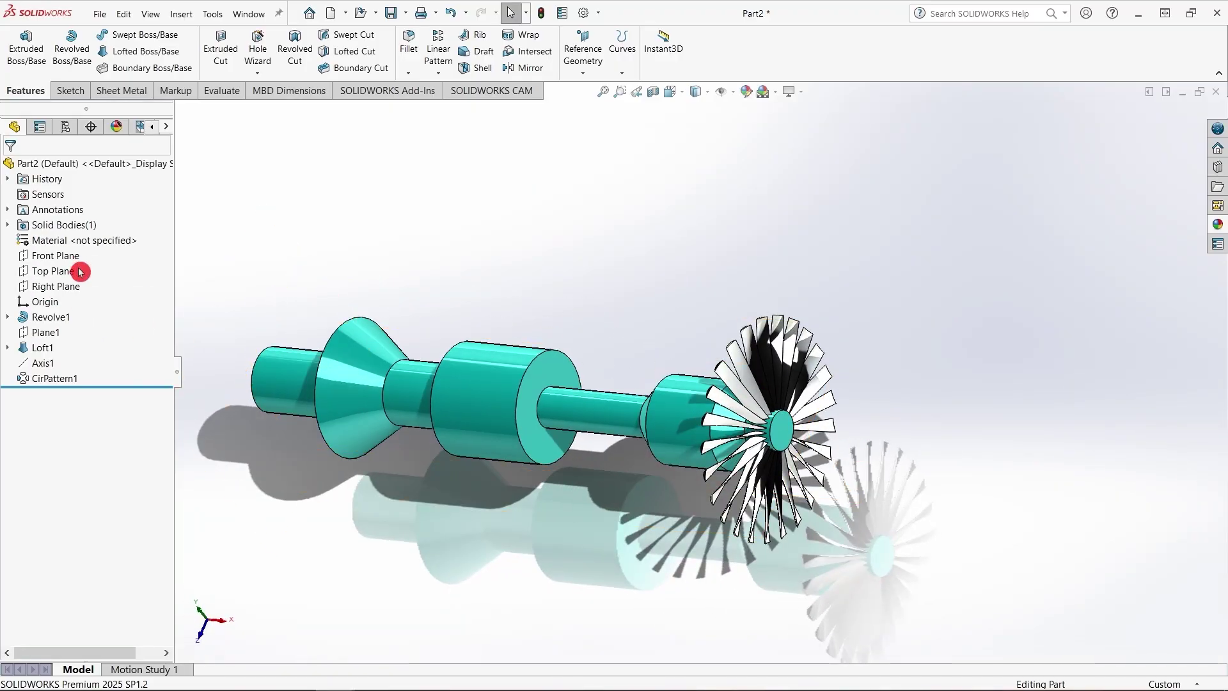
left_click(80, 271)
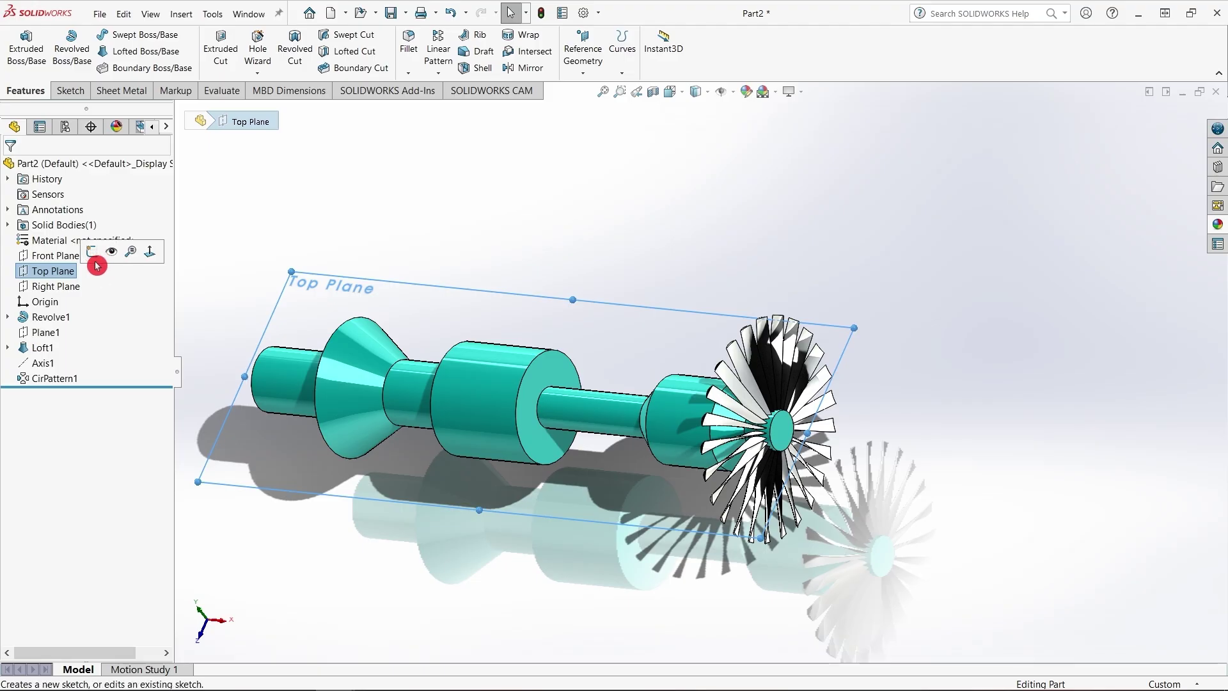
scroll(1078, 390, "down", 8)
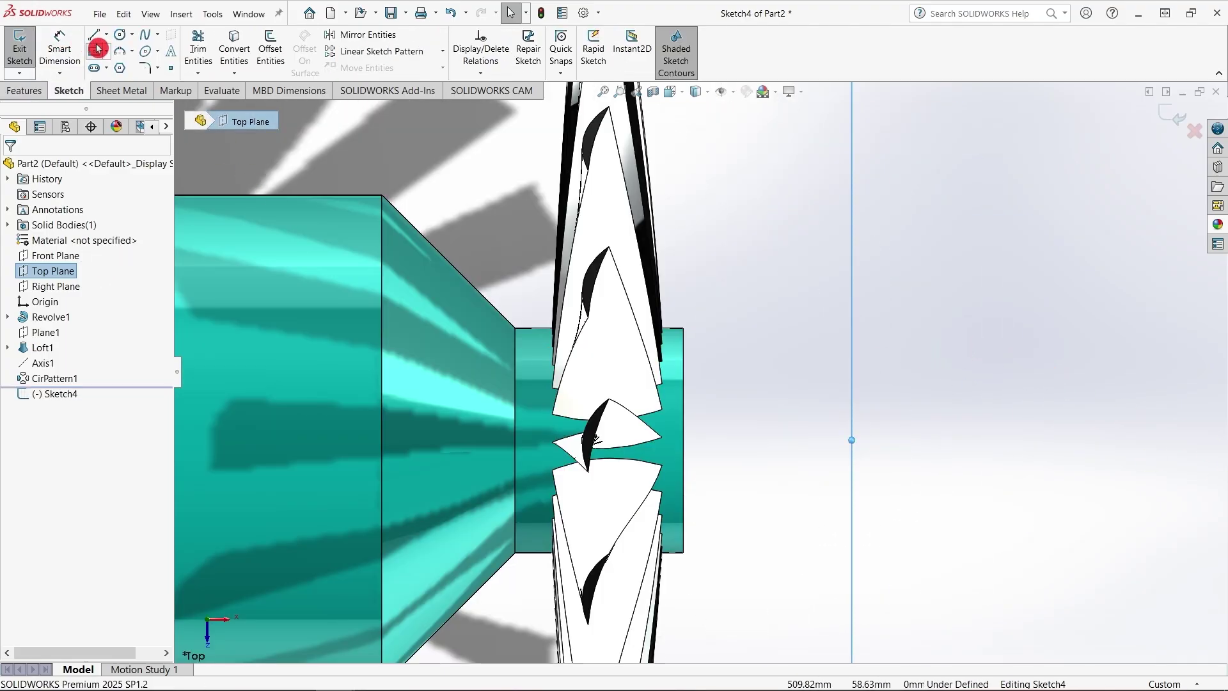
left_click(96, 36)
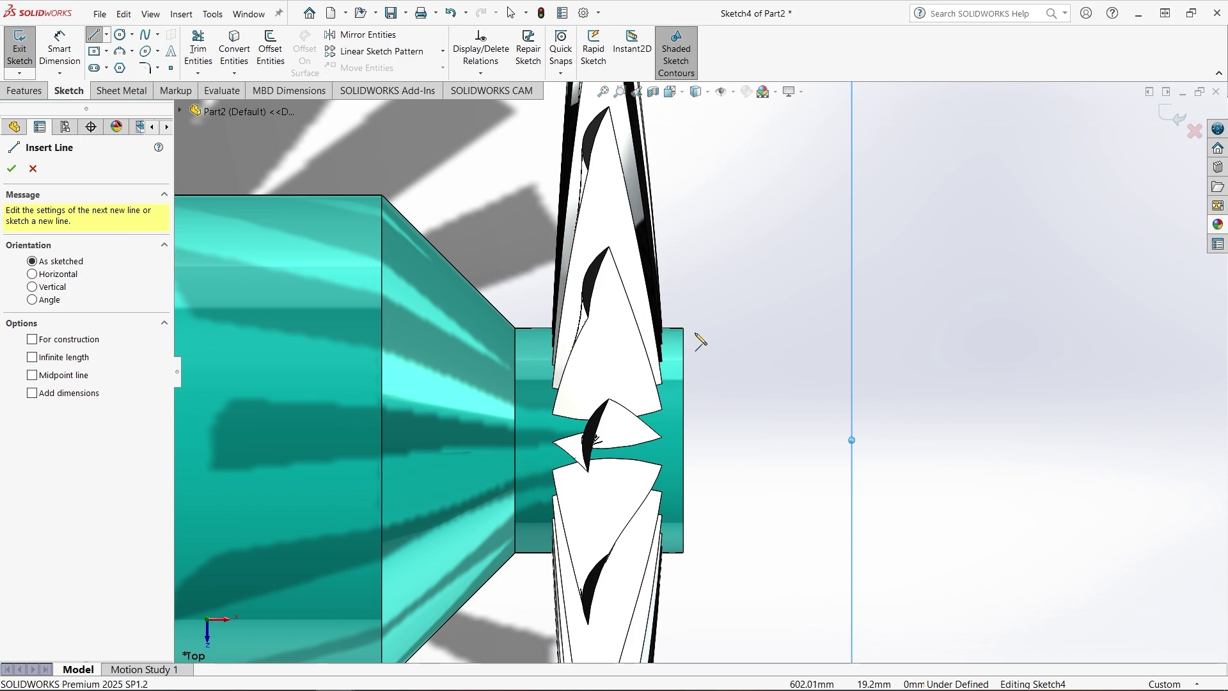
left_click(683, 329)
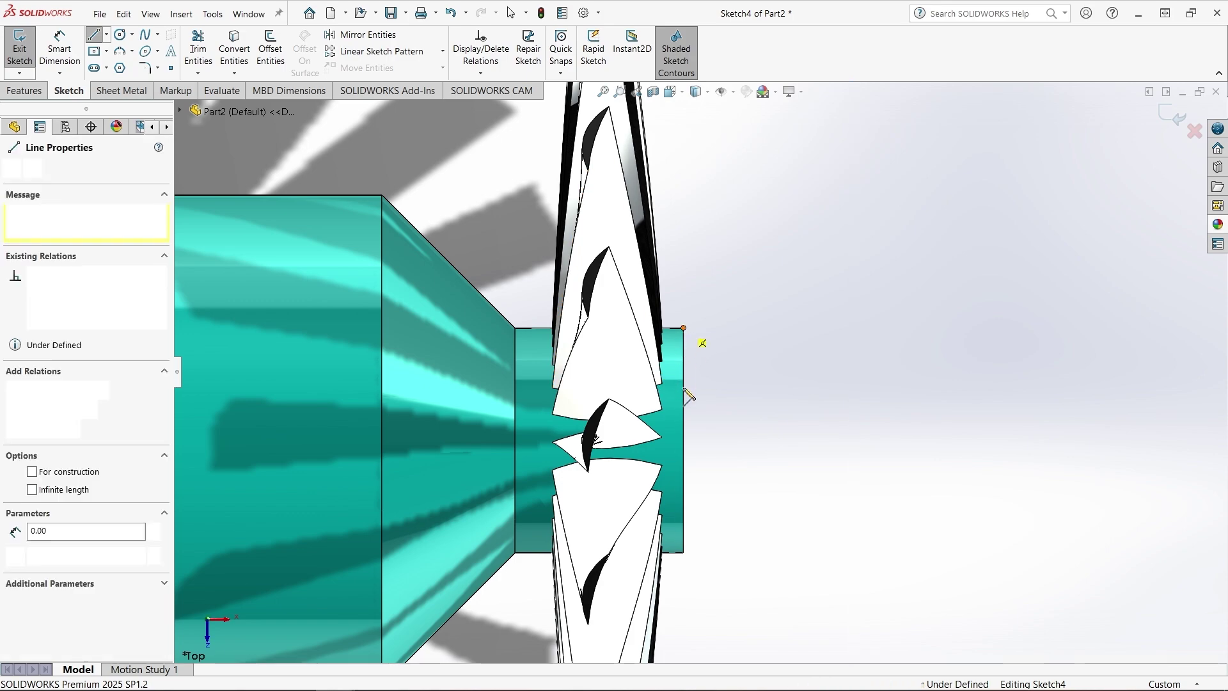
left_click(683, 440)
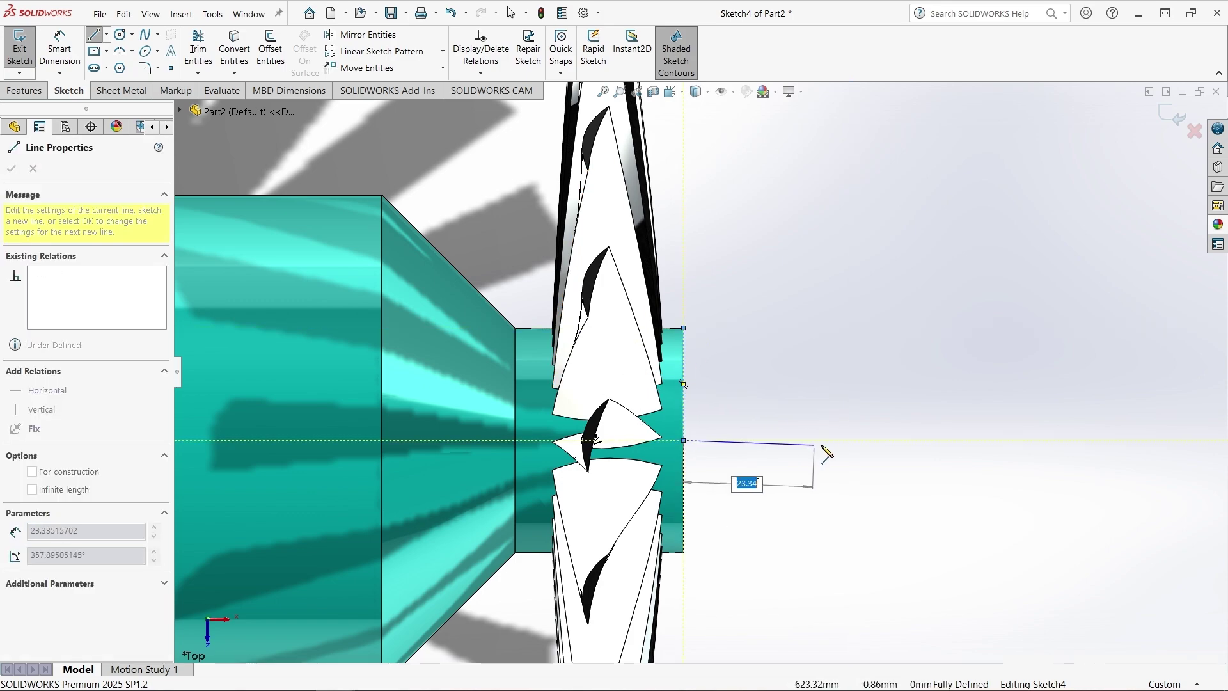
type("50")
key("Return")
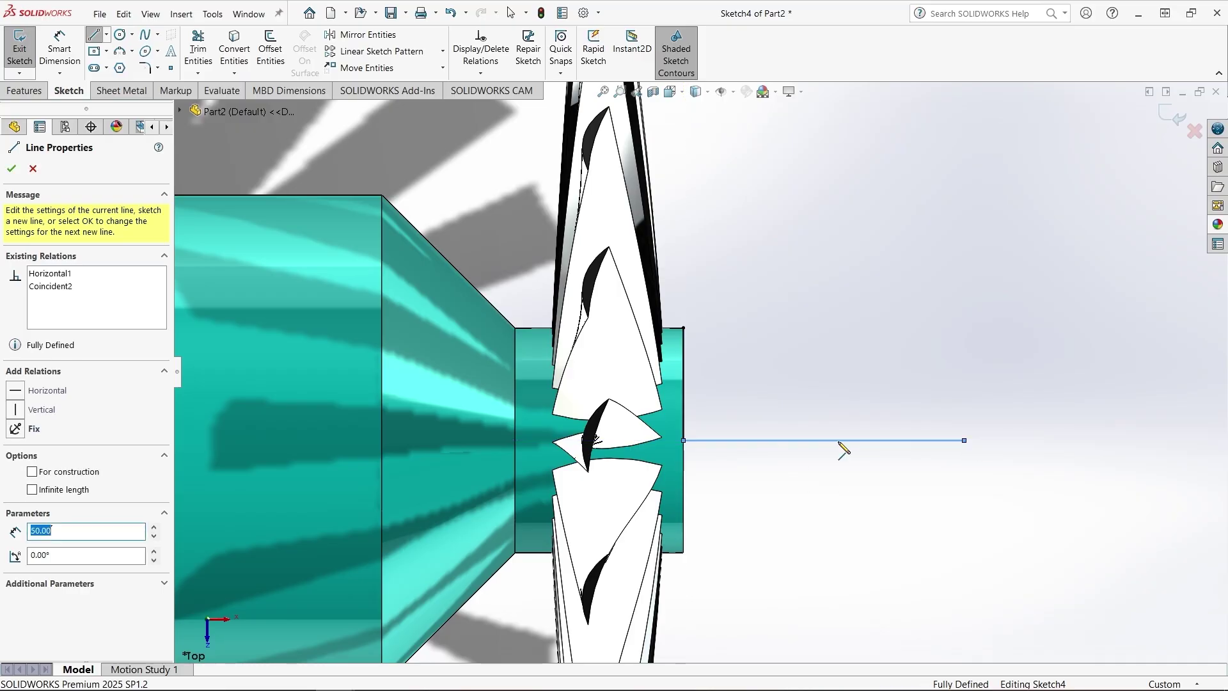
right_click(752, 335)
left_click(761, 338)
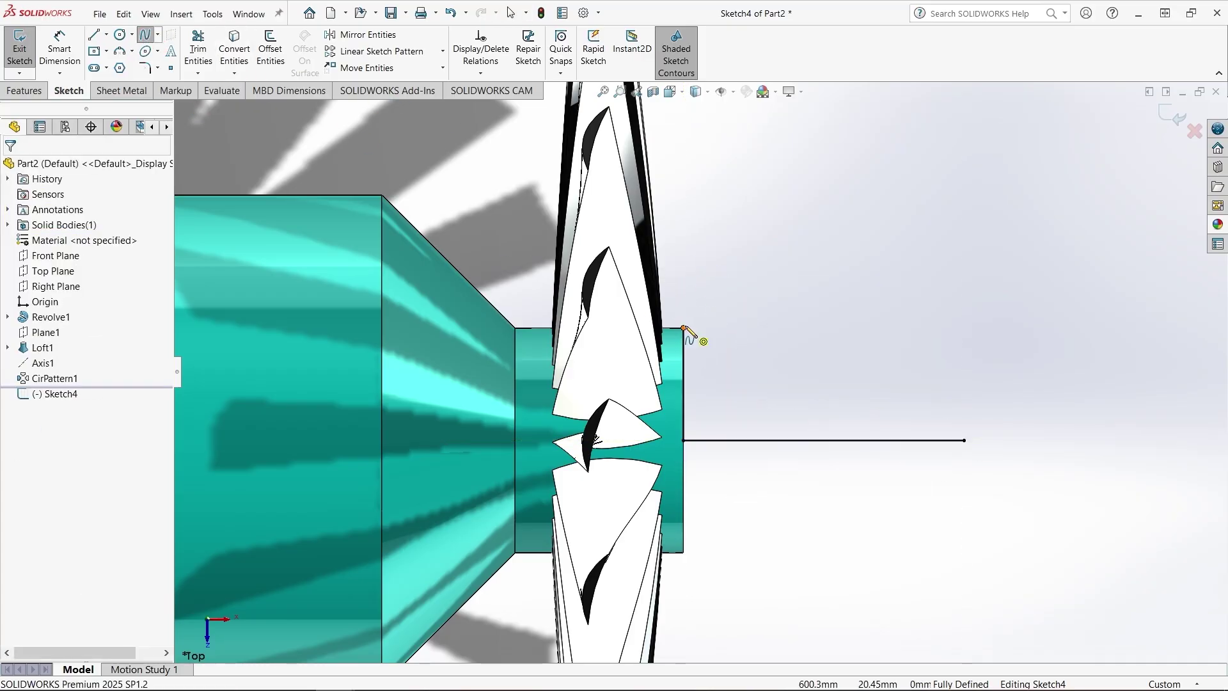
Close the nose profile with an outward-curving spline from the shaft end's upper corner to the tip of the 50 mm line
left_click(832, 353)
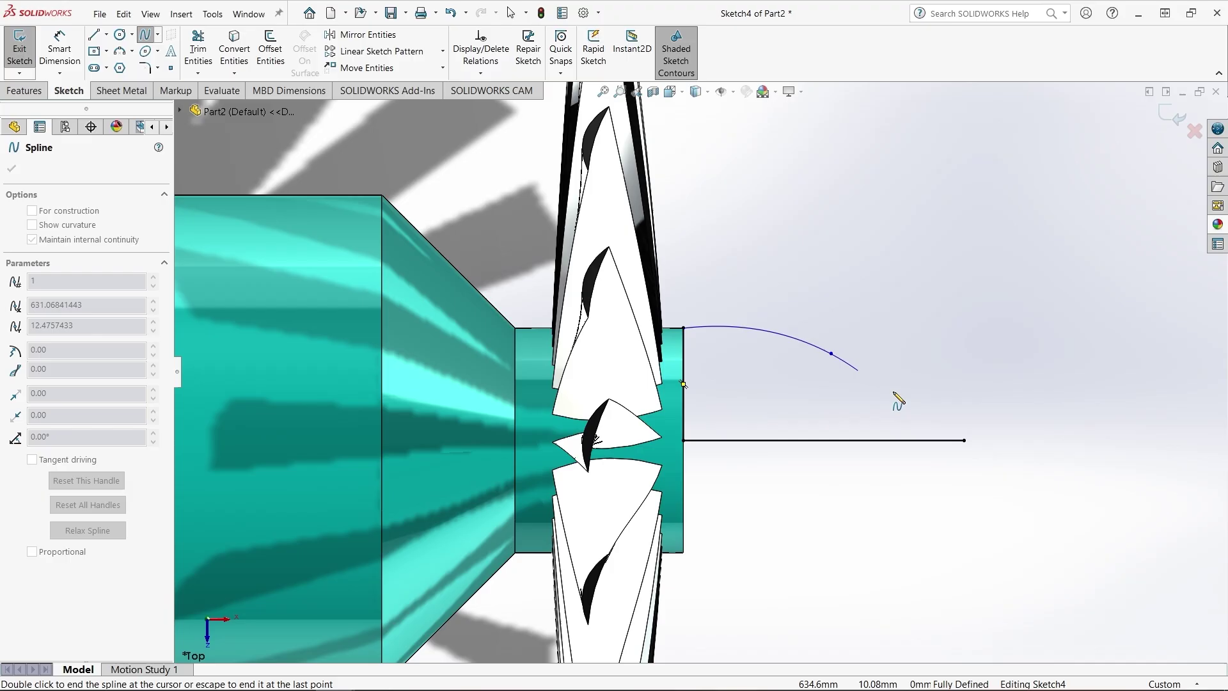
left_click(964, 440)
right_click(969, 447)
left_click(991, 447)
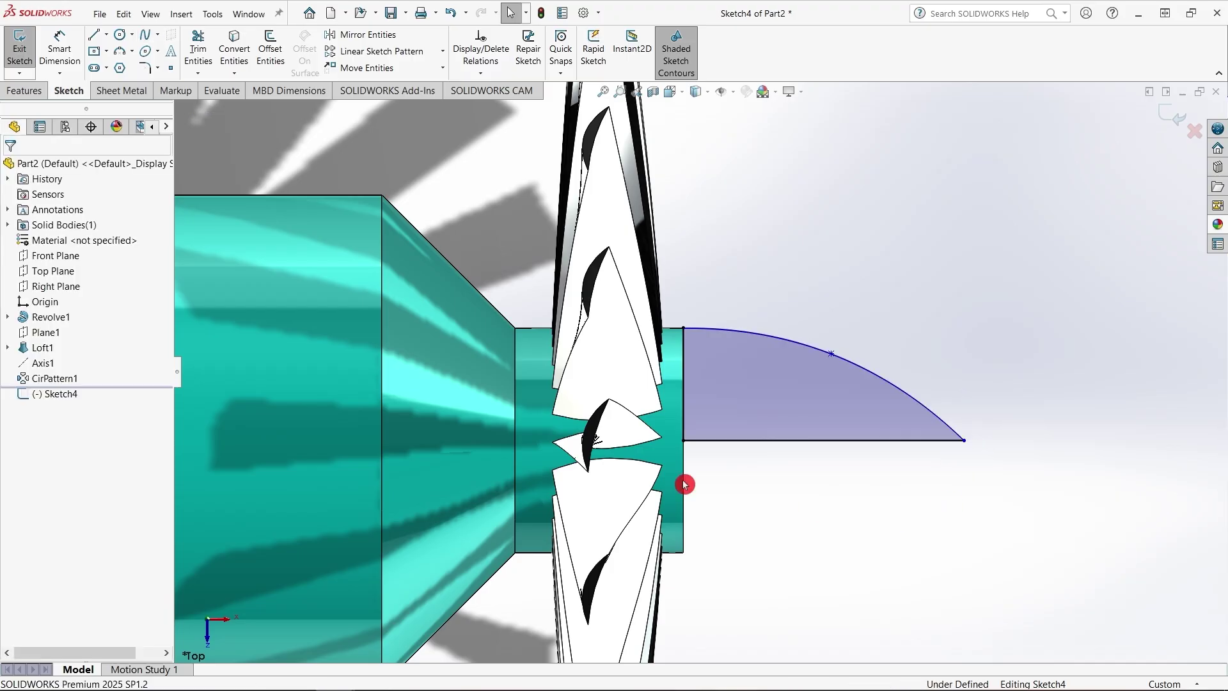
Revolve the nose profile 360 degrees about the 50 mm line, merging it with the shaft
left_click(38, 95)
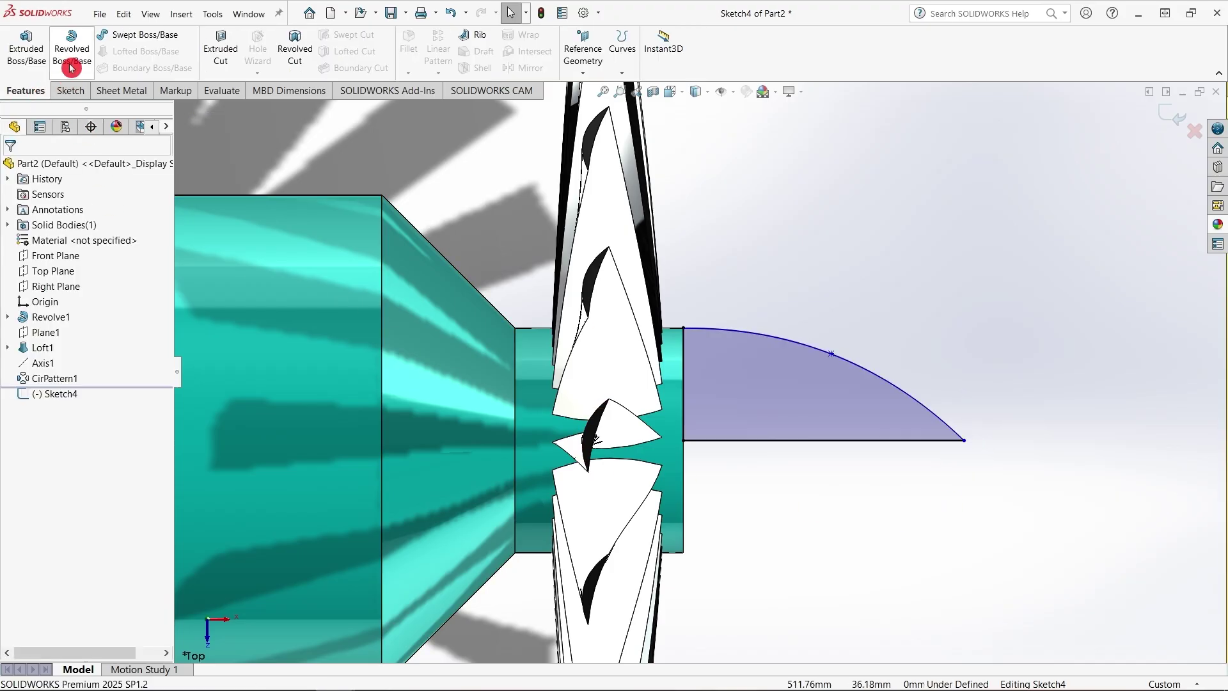
left_click(72, 56)
left_click(884, 441)
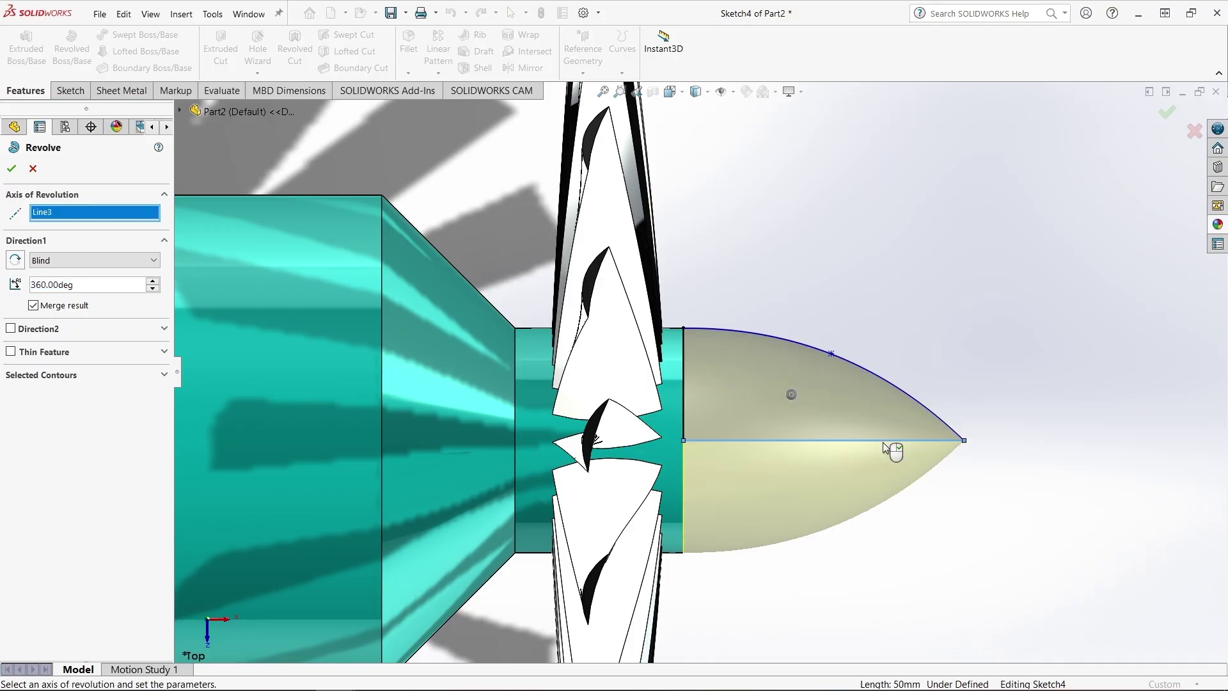
left_click(74, 204)
left_click(18, 174)
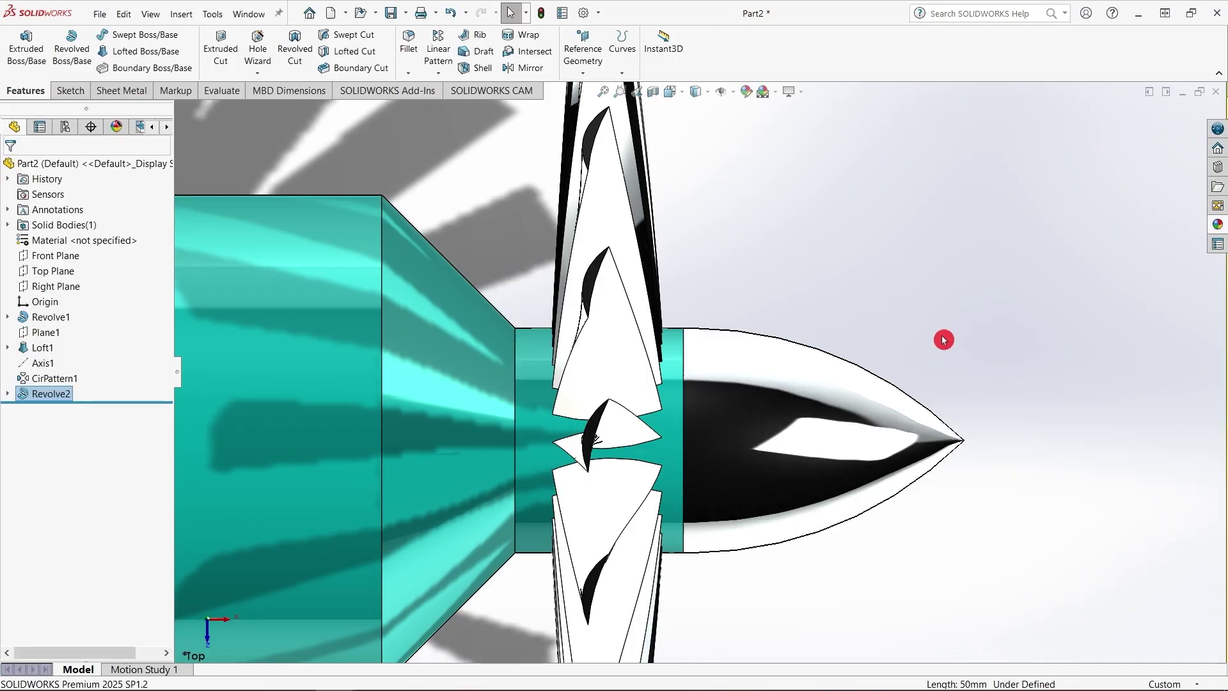
scroll(992, 346, "up", 8)
middle_click_drag(947, 347, 685, 446)
middle_click_drag(793, 462, 757, 421)
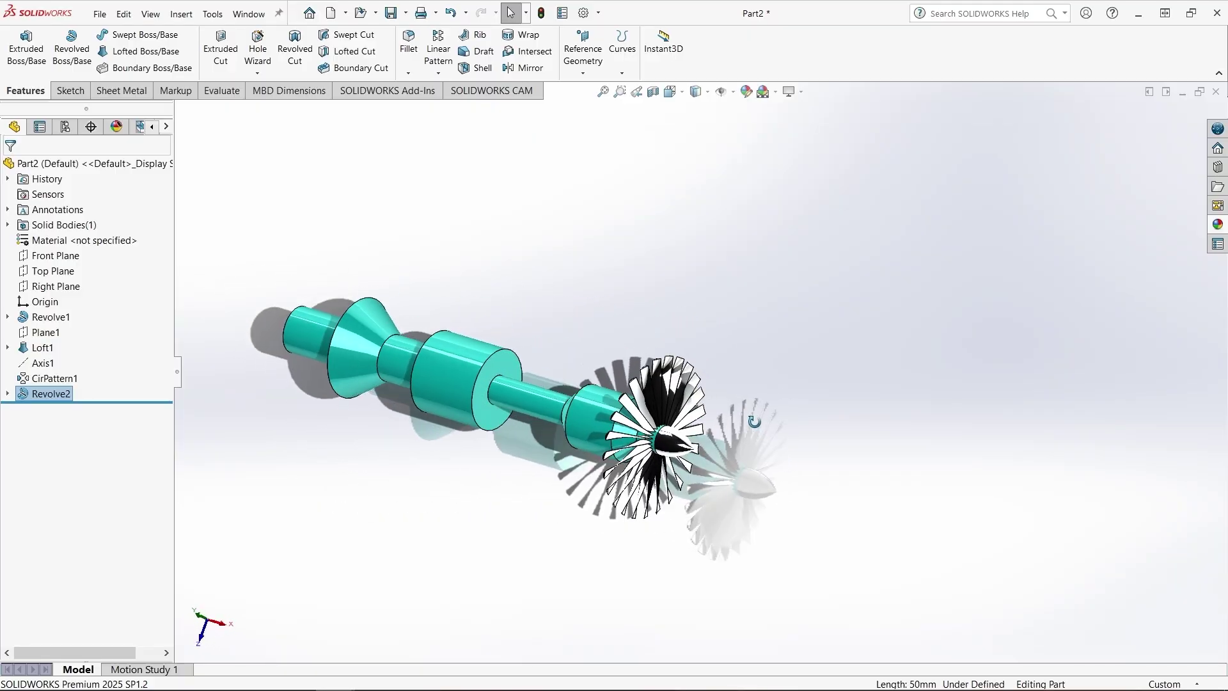
left_click(802, 249)
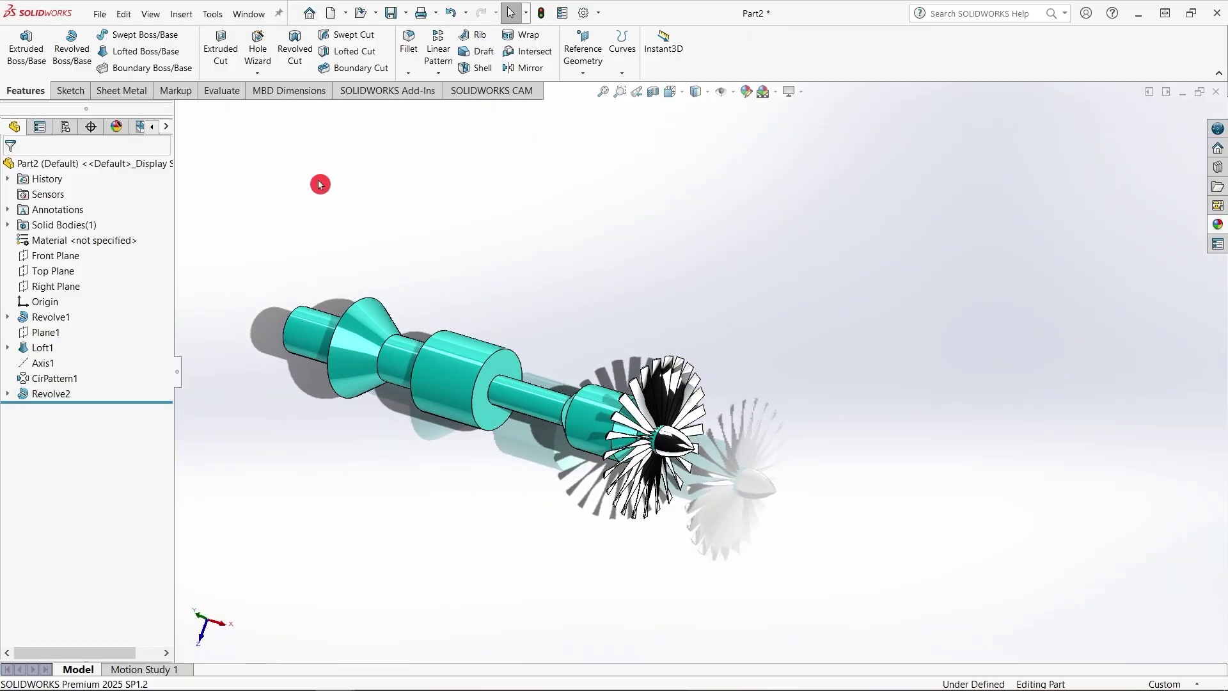
Create a new part document and start a sketch on its Front Plane
left_click(330, 13)
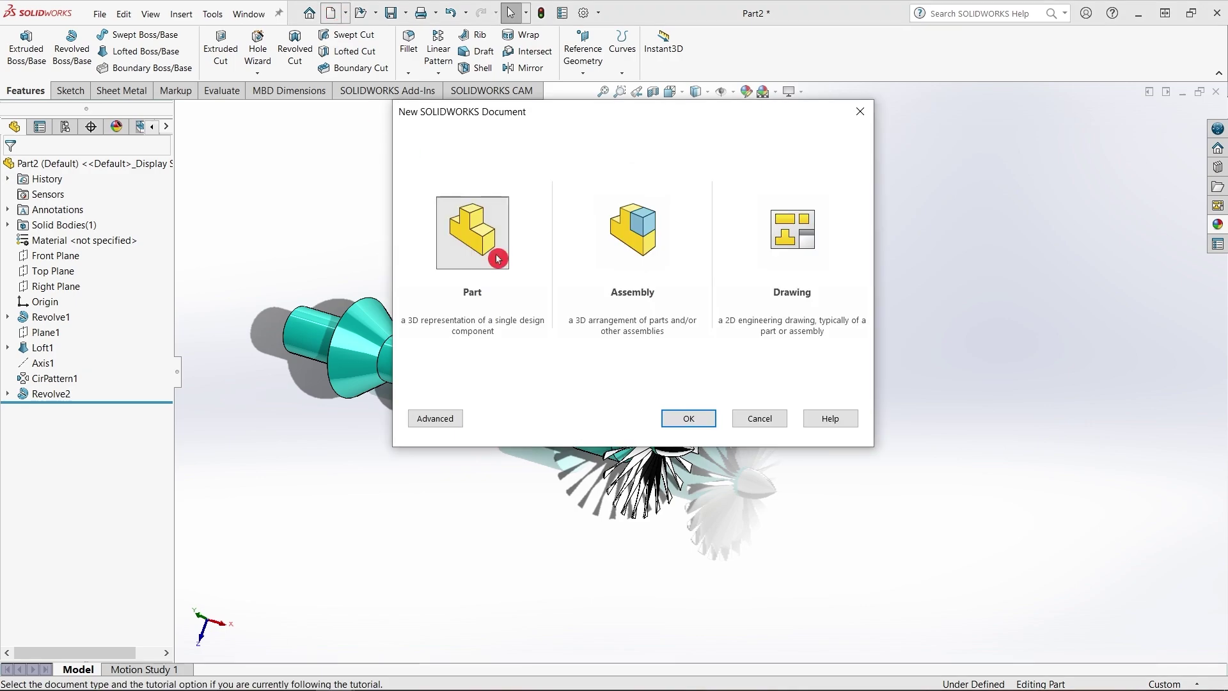
left_click(497, 258)
left_click(689, 419)
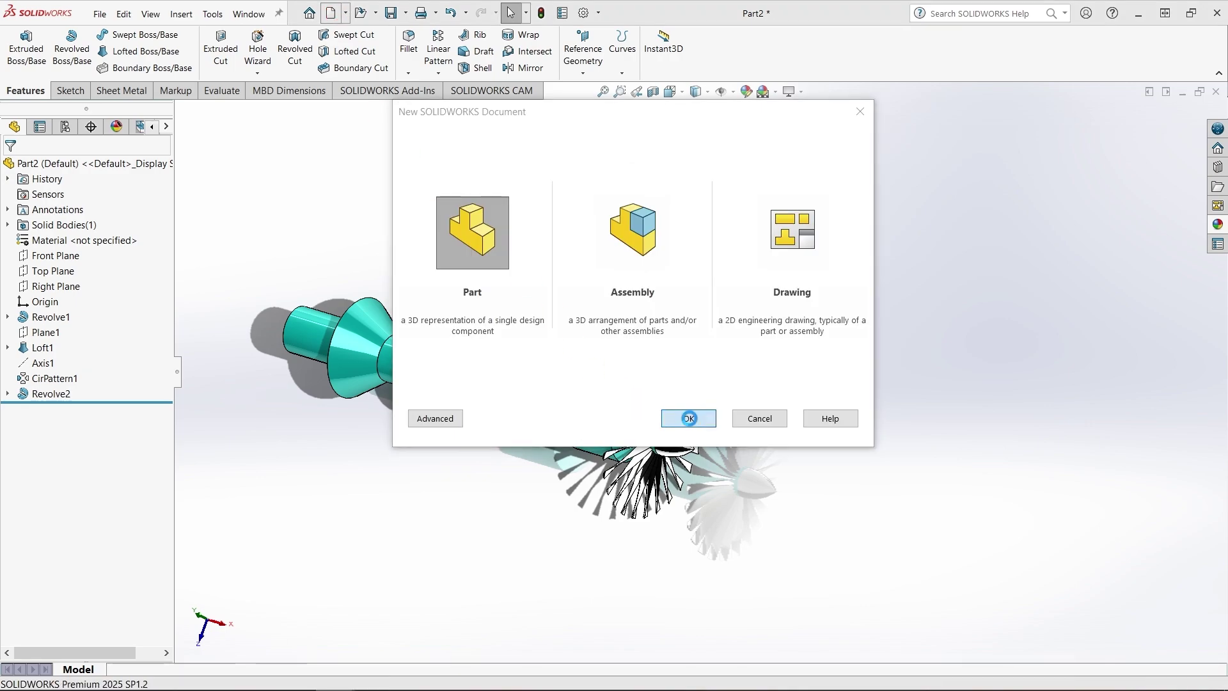
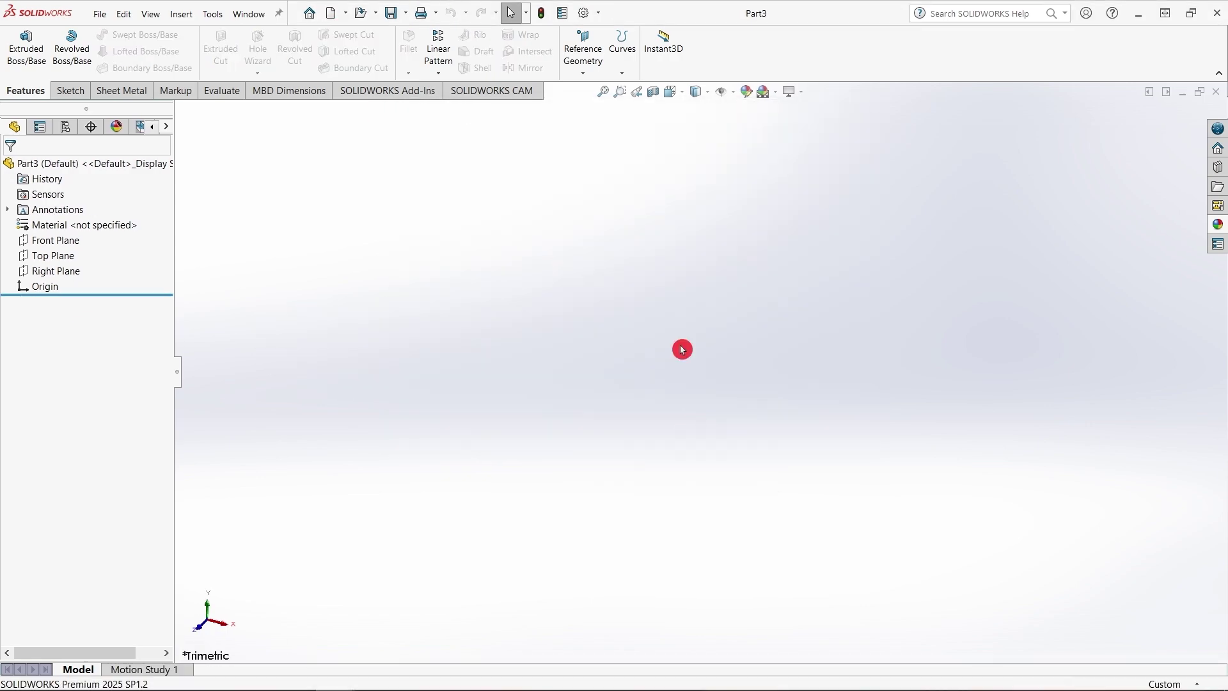
left_click(56, 240)
left_click(75, 216)
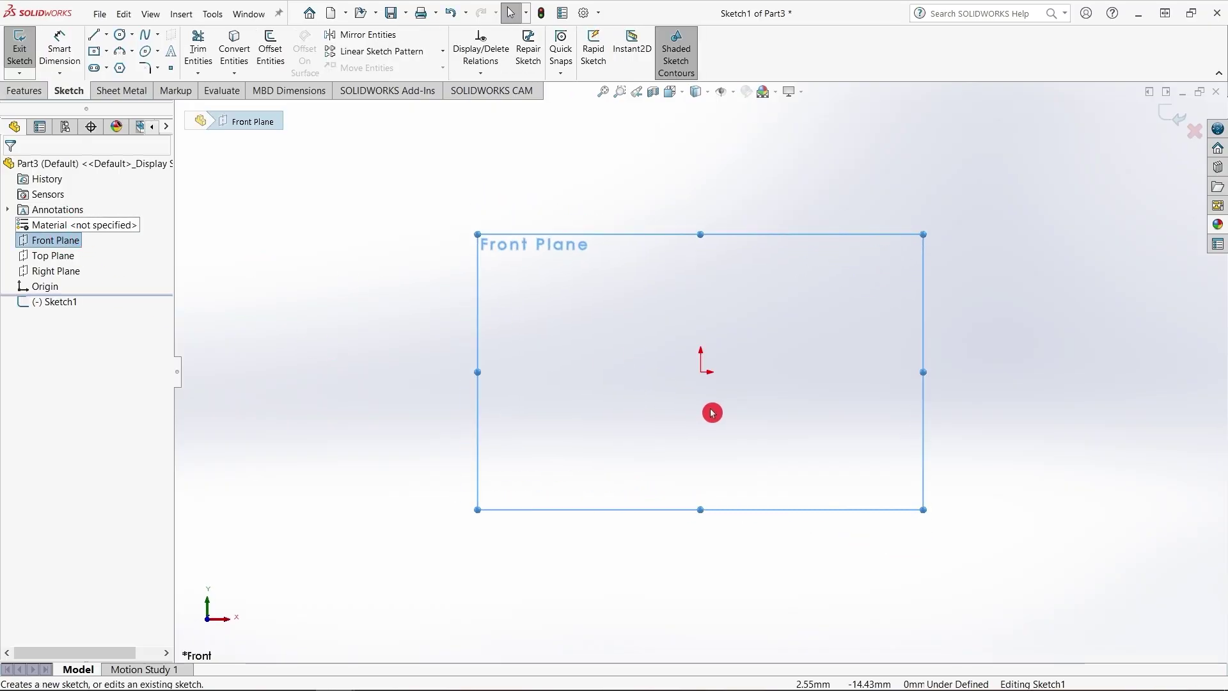
Sketch a vertical centreline about 79 mm long upward from the origin
left_click(110, 43)
left_click(110, 65)
left_click(706, 358)
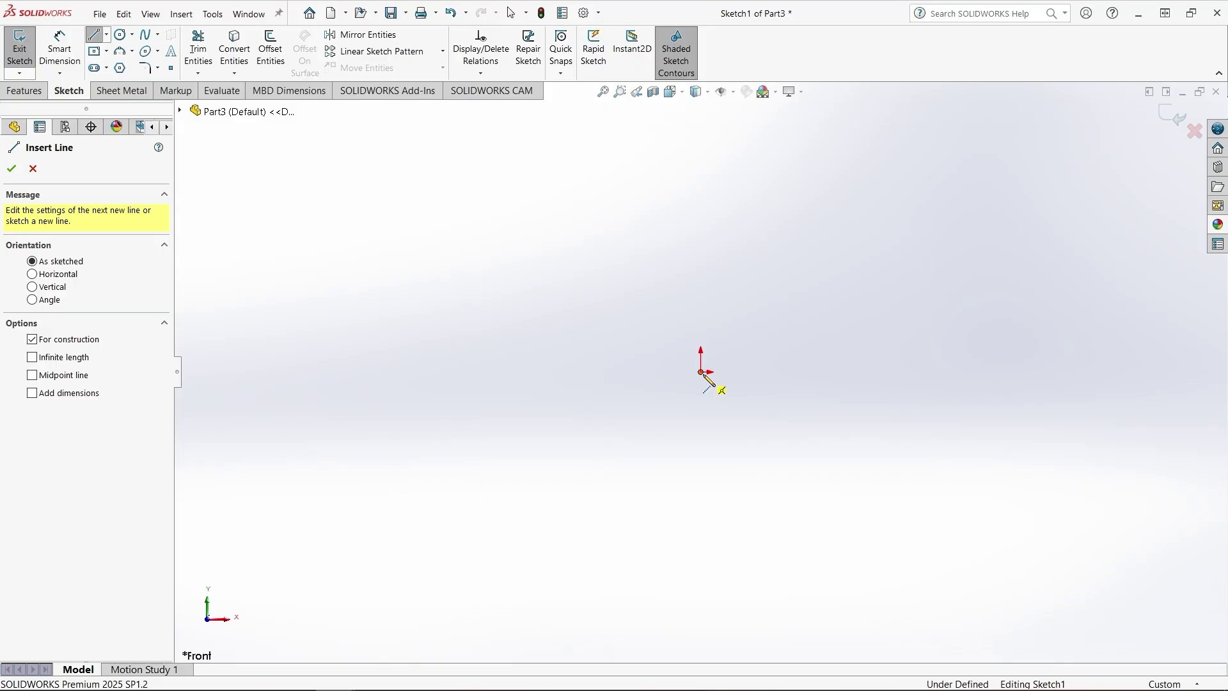
left_click(702, 373)
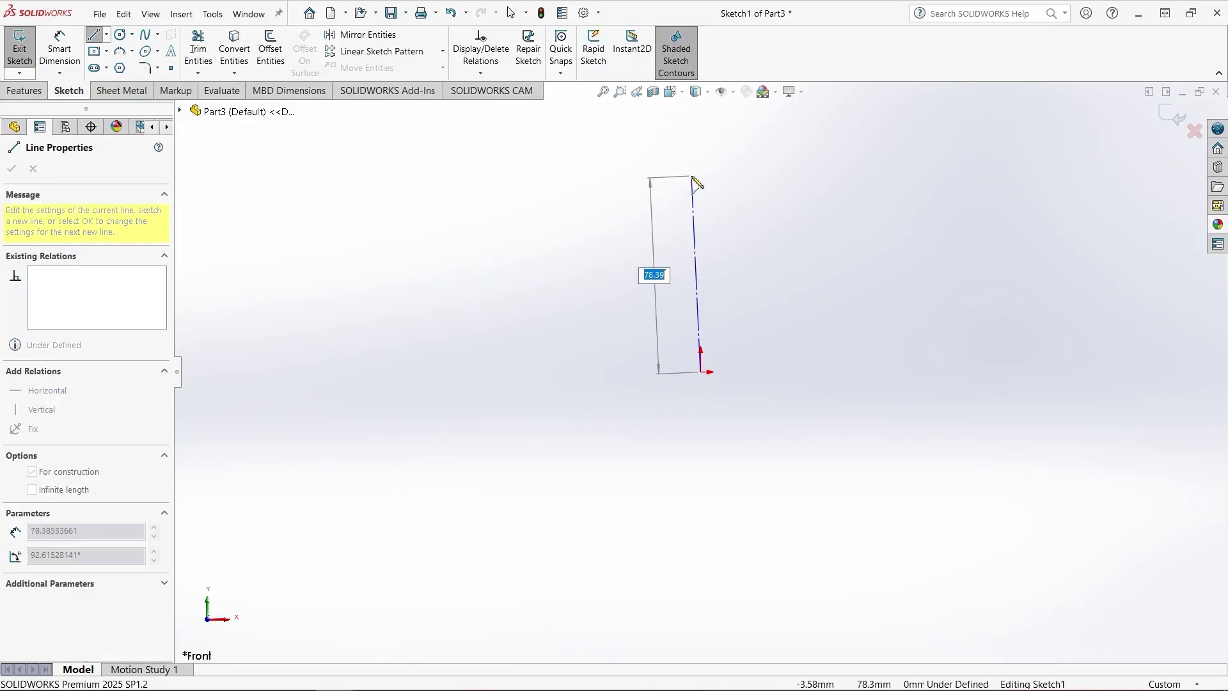
left_click(701, 176)
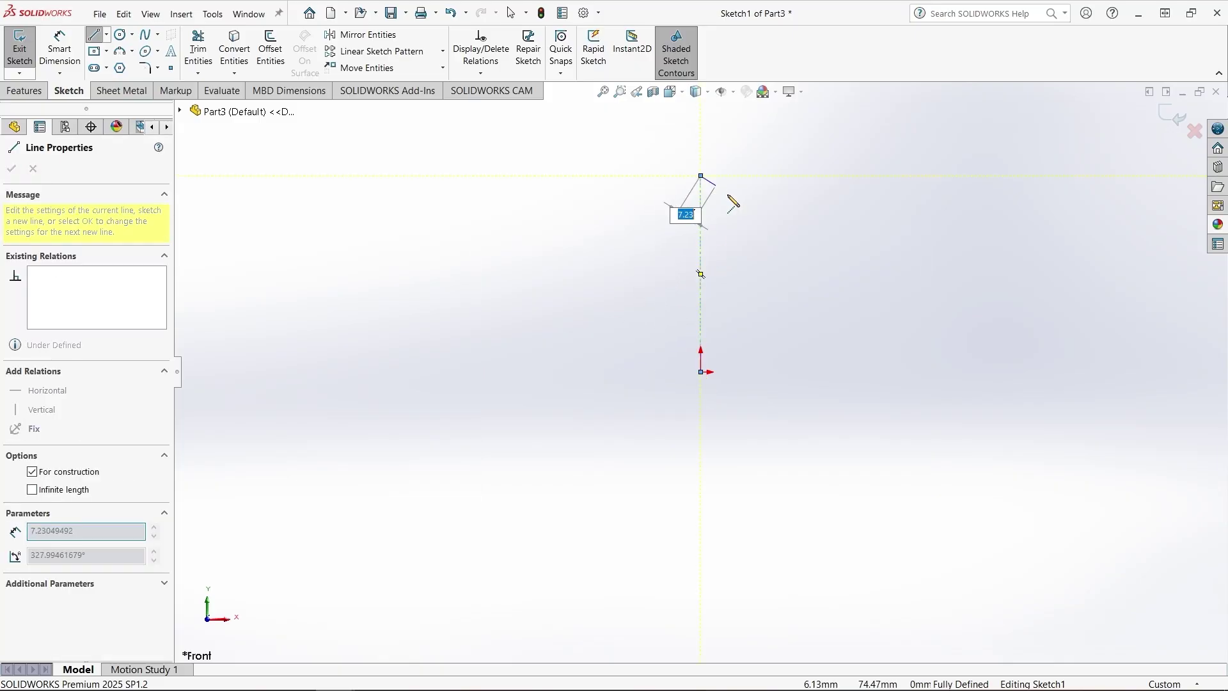
right_click(729, 195)
left_click(750, 222)
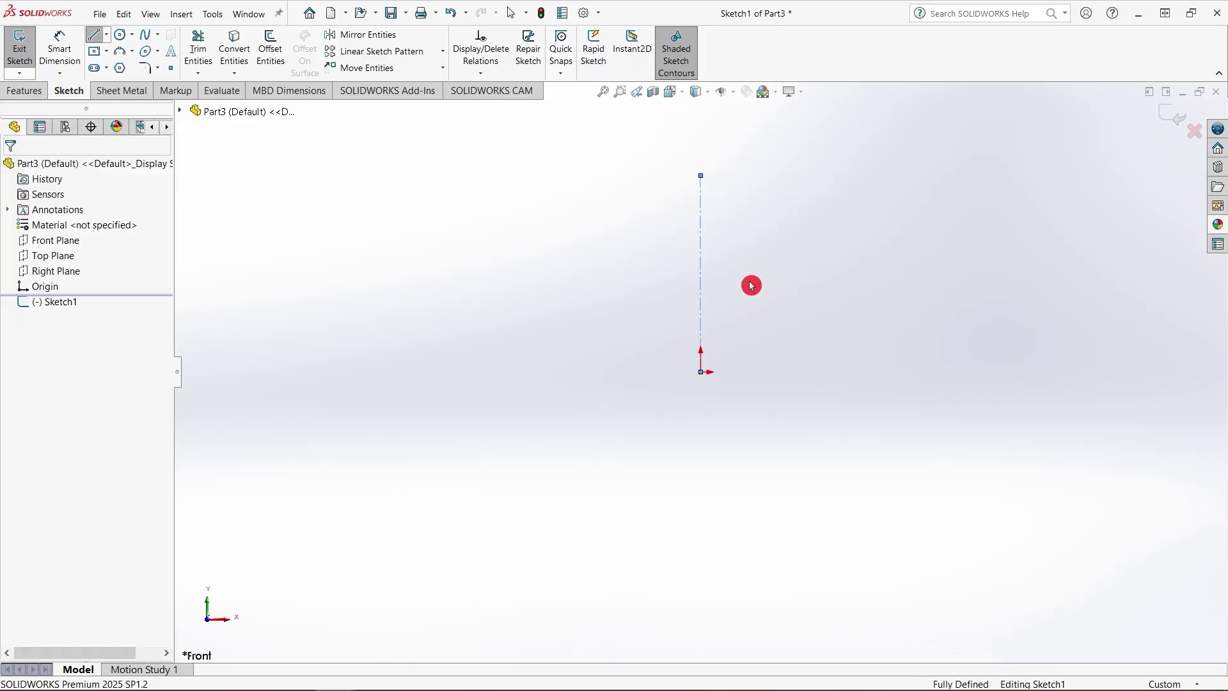
Sketch a horizontal centreline about 259 mm long from the origin in the positive X direction
left_click(702, 373)
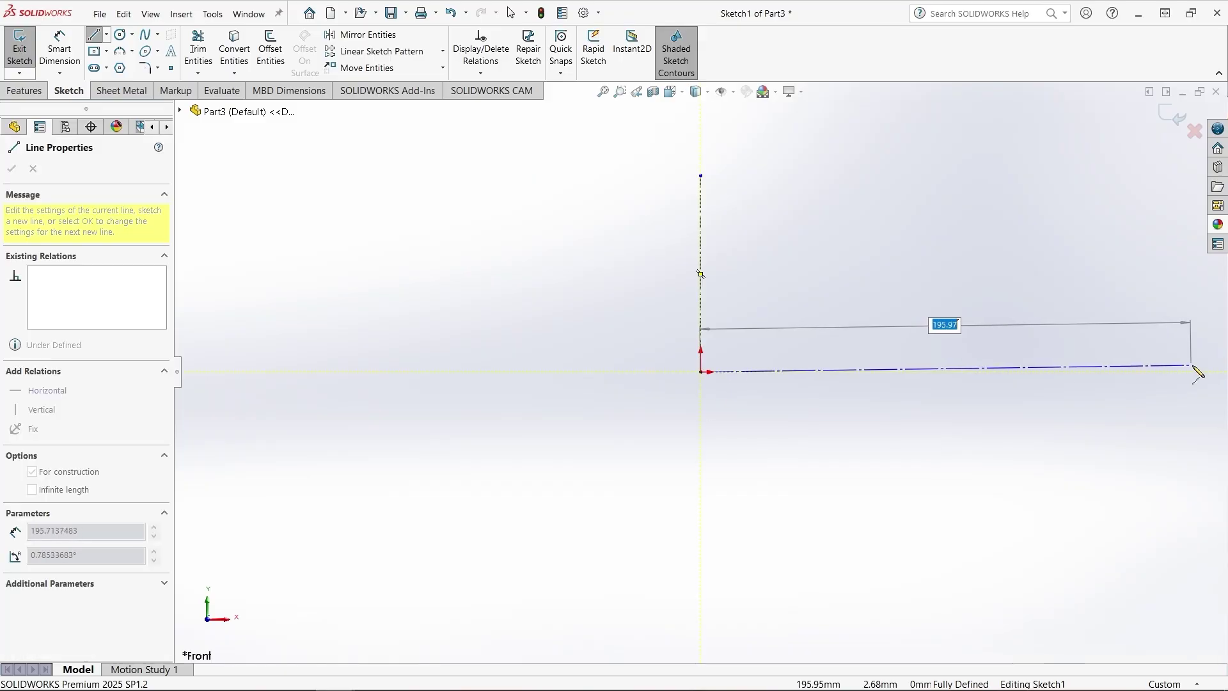
left_click(1086, 374)
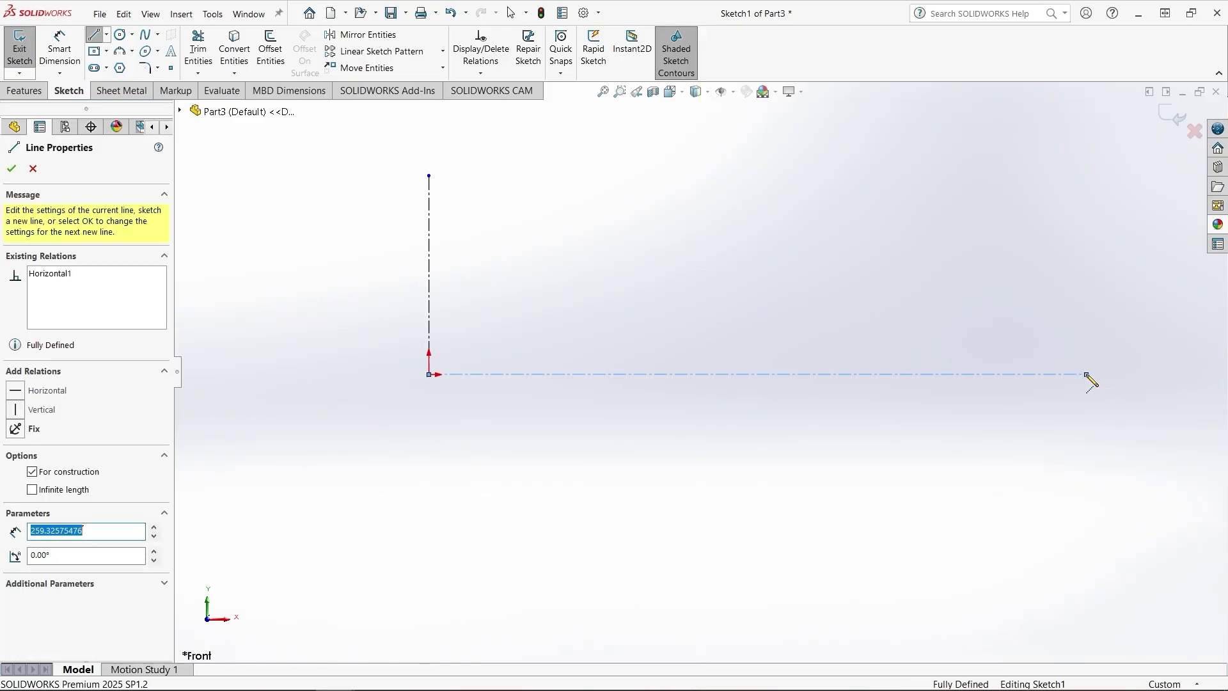
right_click(1086, 374)
left_click(1095, 384)
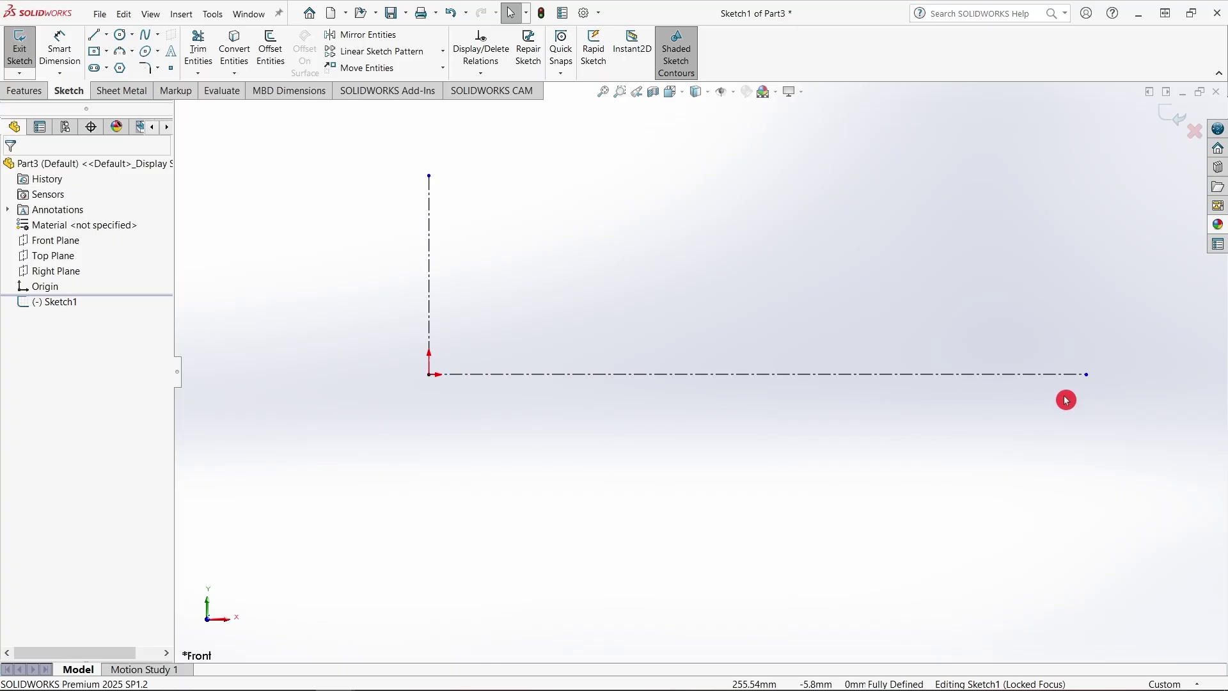
Sketch a three-point spline from the vertical centreline's top, curving down to just above the far end of the horizontal centreline
left_click(145, 47)
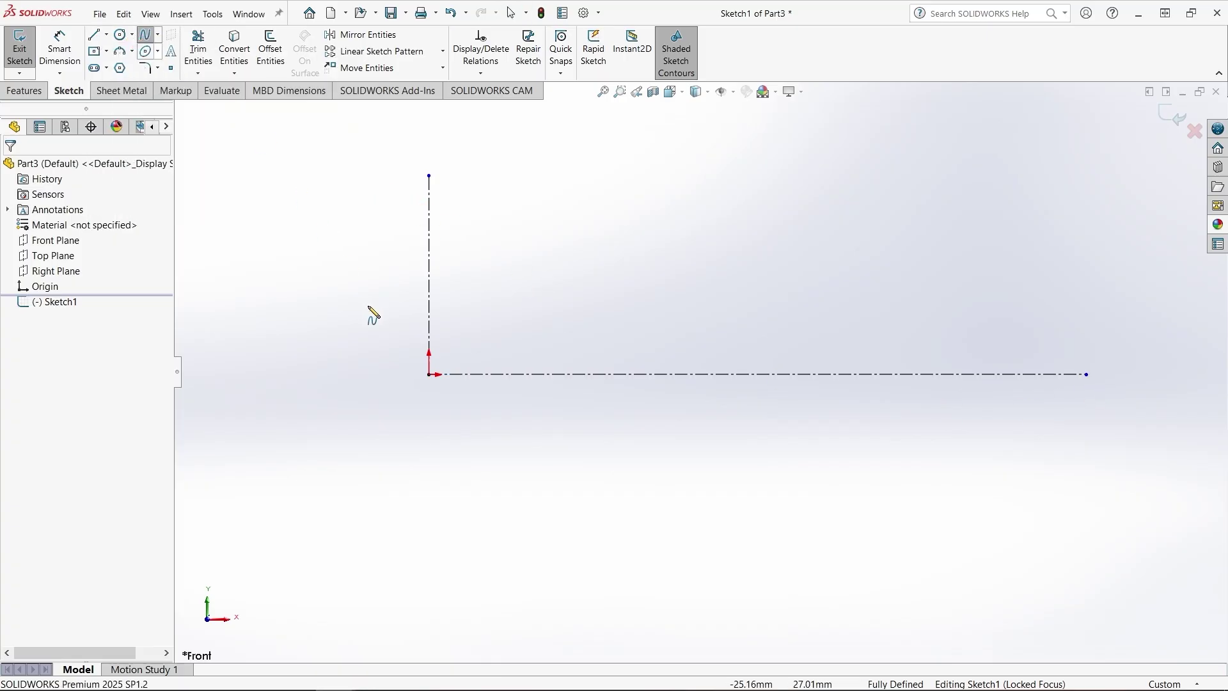
scroll(396, 192, "down", 2)
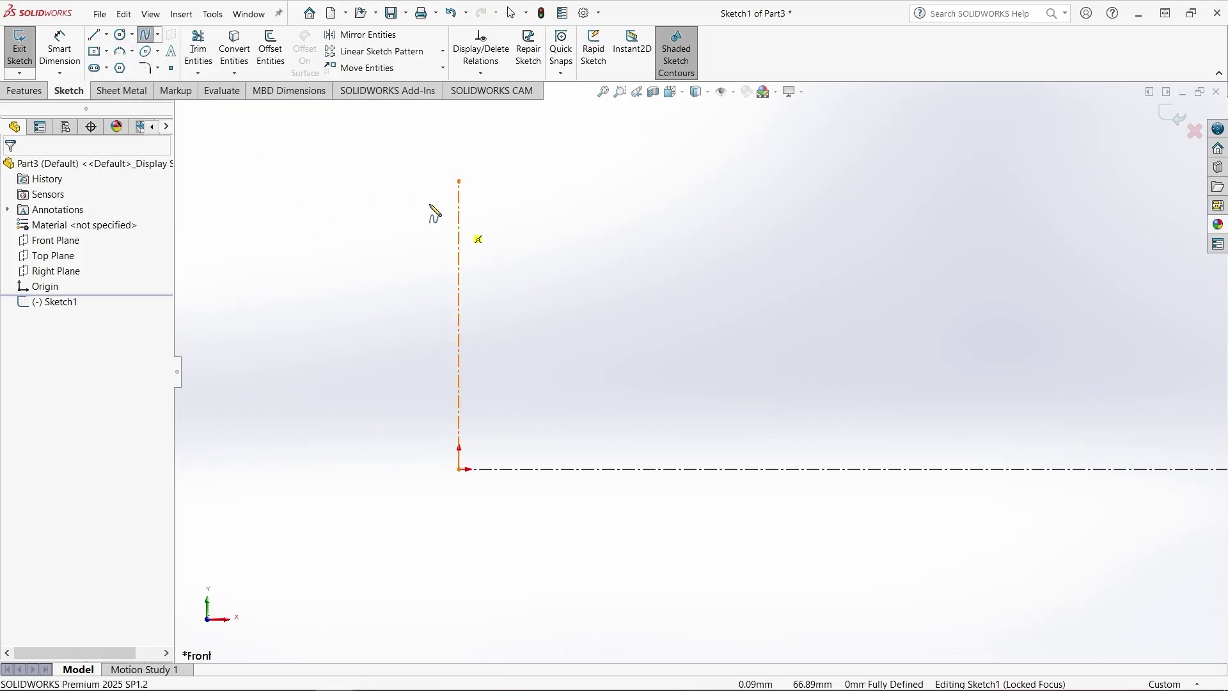
left_click(459, 183)
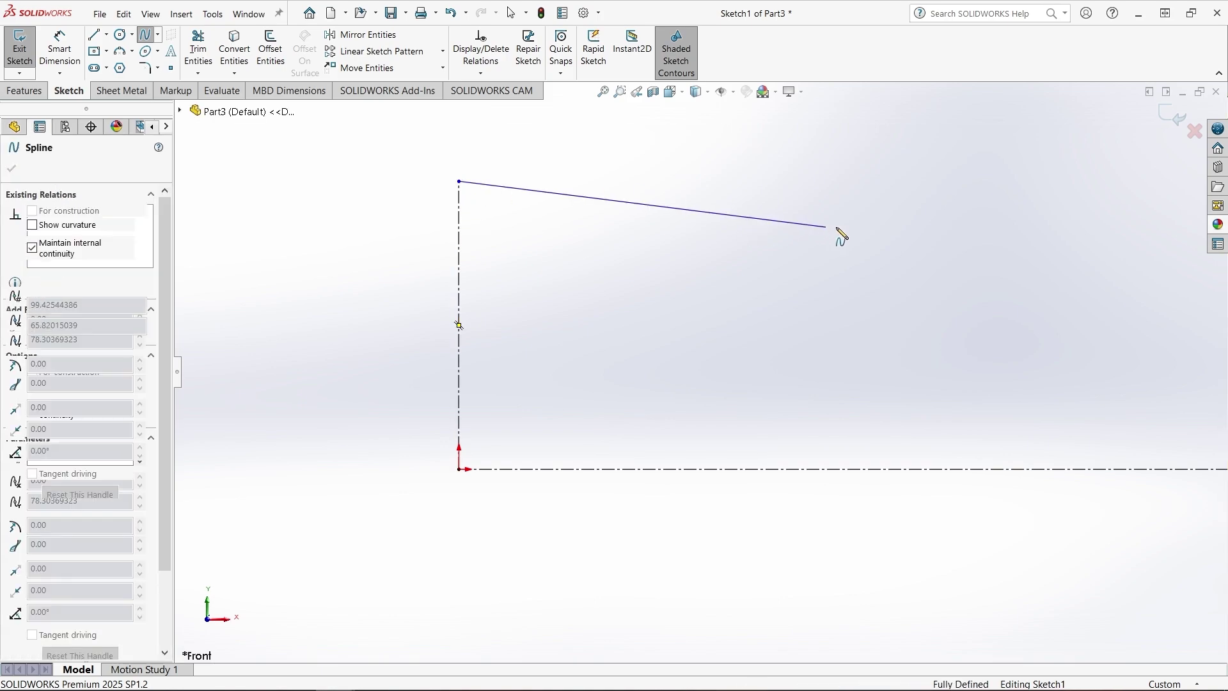
left_click(887, 235)
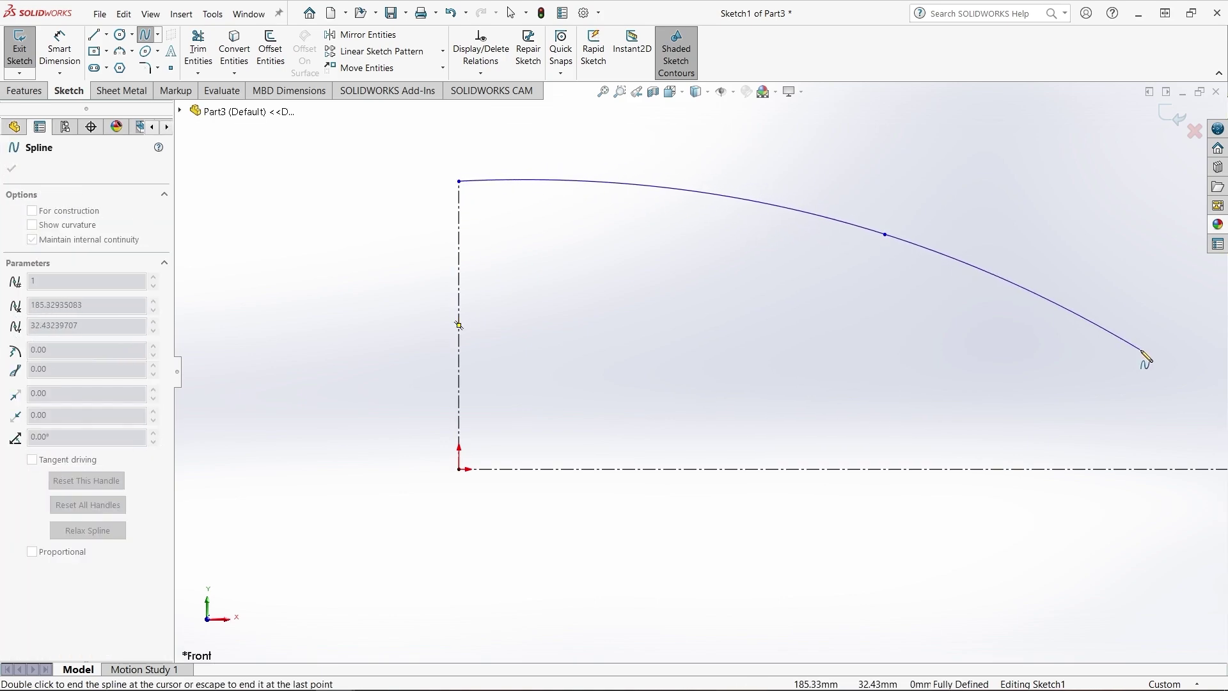
scroll(1148, 356, "up", 2)
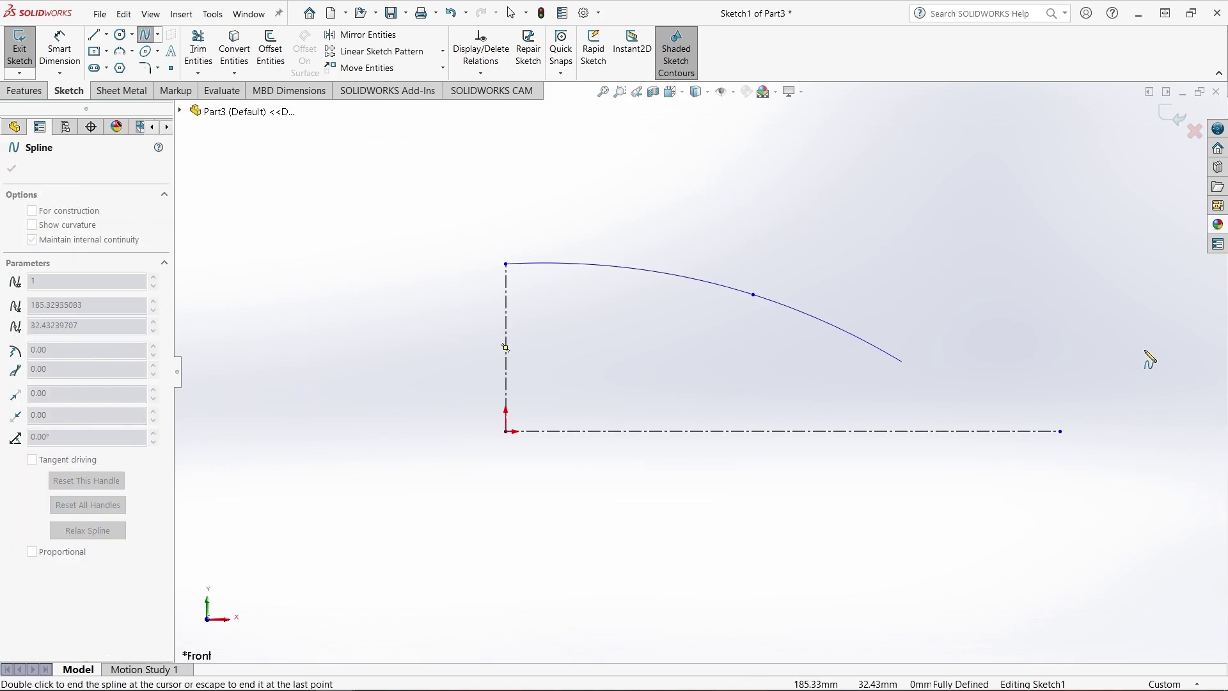
right_click(1033, 408)
left_click(1055, 407)
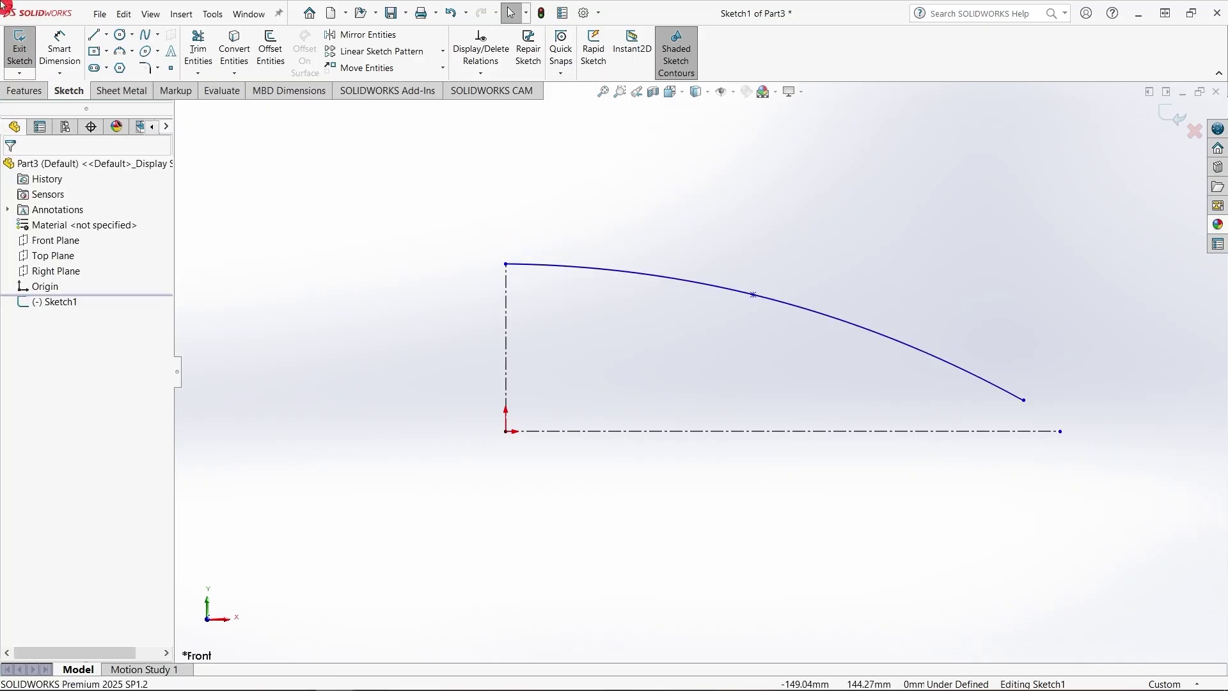
Sketch a small spline from the vertical centreline's top, bulging away from the long curve and returning to the centreline slightly lower
left_click(154, 41)
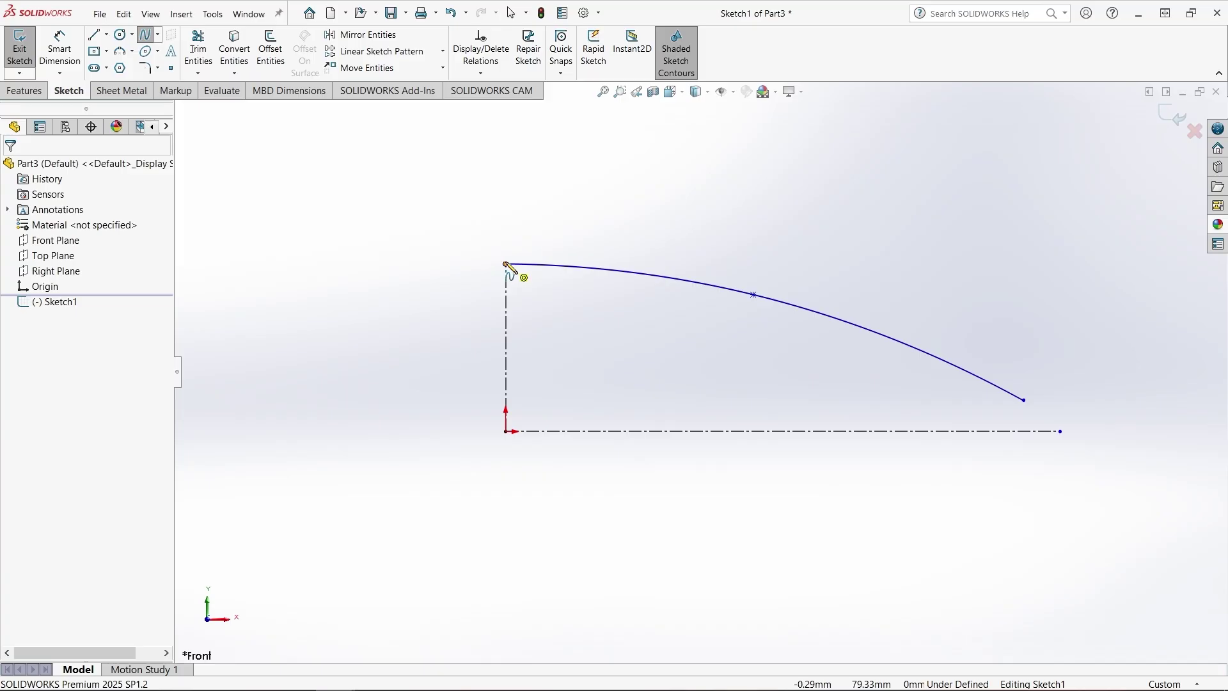
scroll(506, 264, "down", 3)
left_click(561, 296)
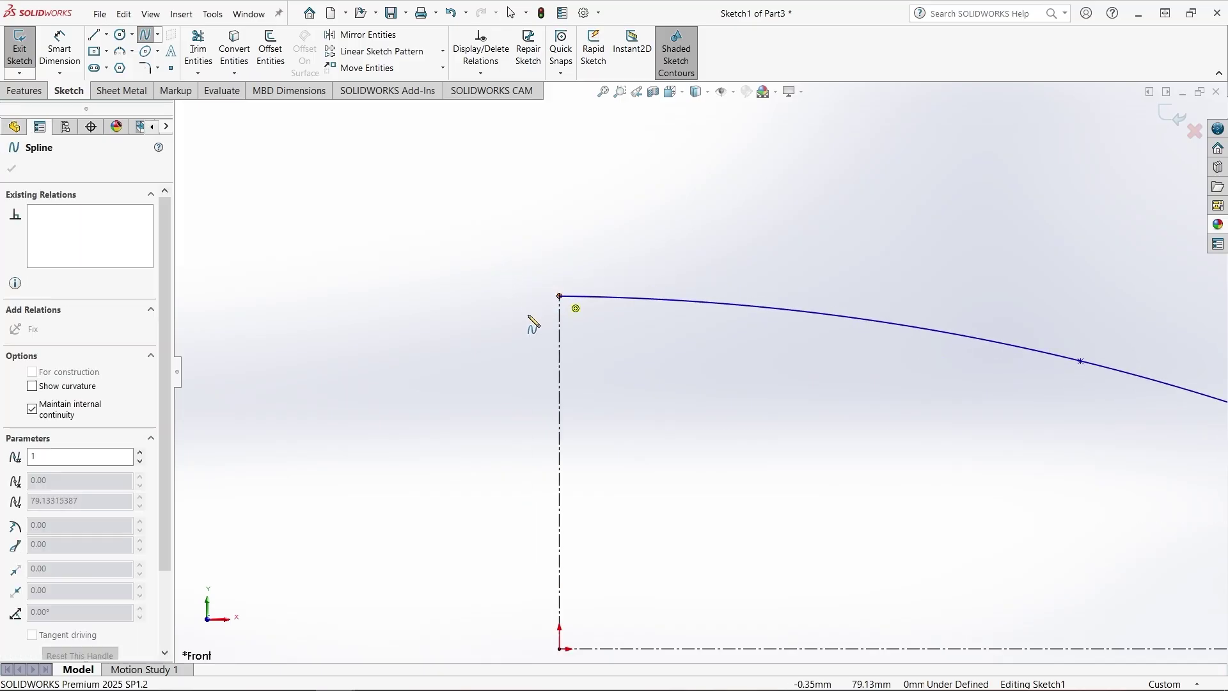
left_click(561, 344)
right_click(561, 344)
left_click(582, 351)
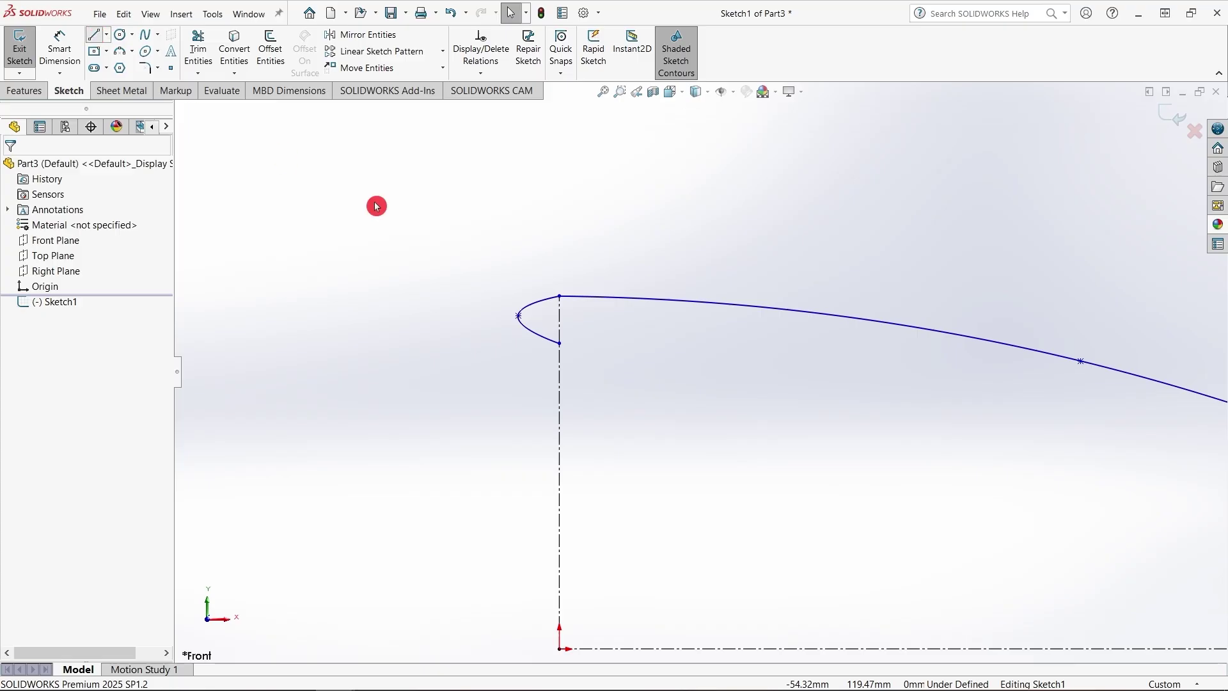
Sketch a stepped line chain from the small spline's lower end: about 9 mm horizontal, a rising diagonal, and about 7.5 mm horizontal
key("l")
left_click(561, 343)
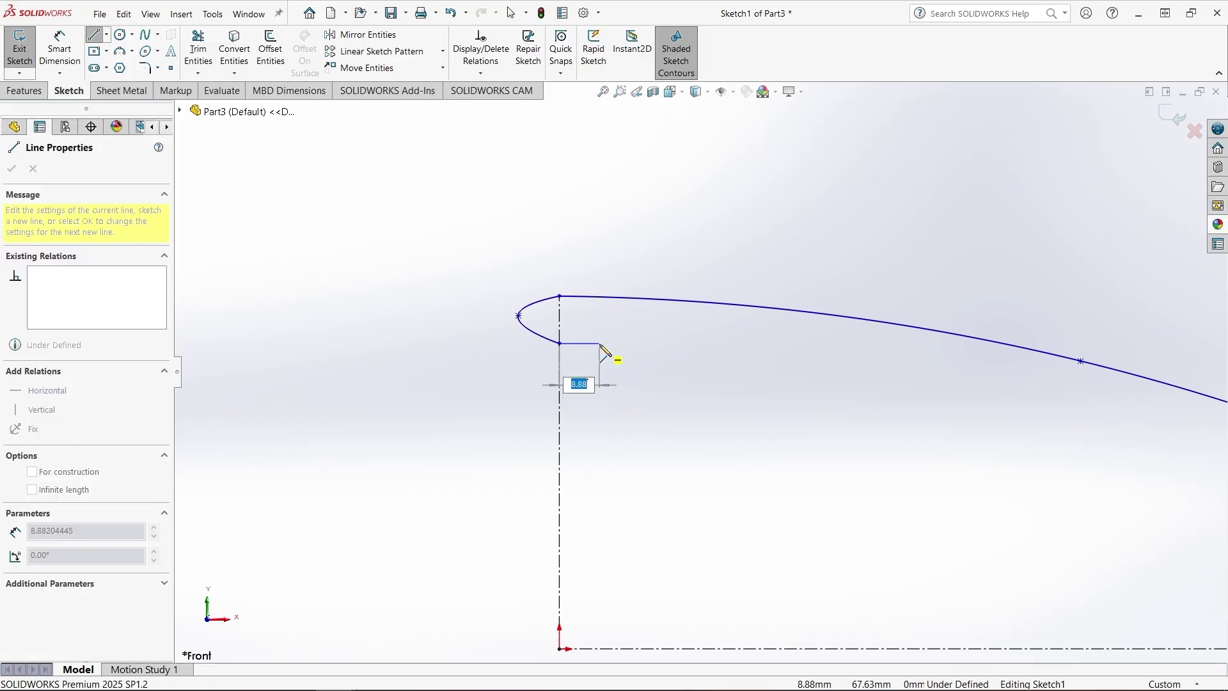
left_click(600, 344)
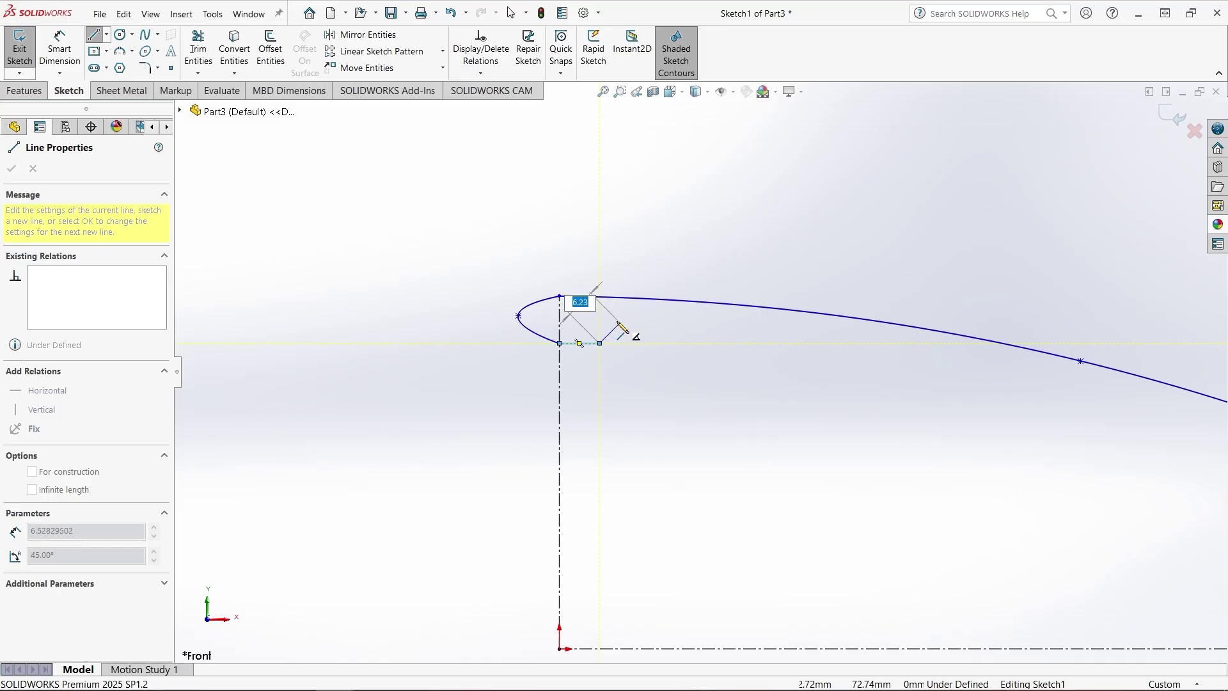
left_click(615, 320)
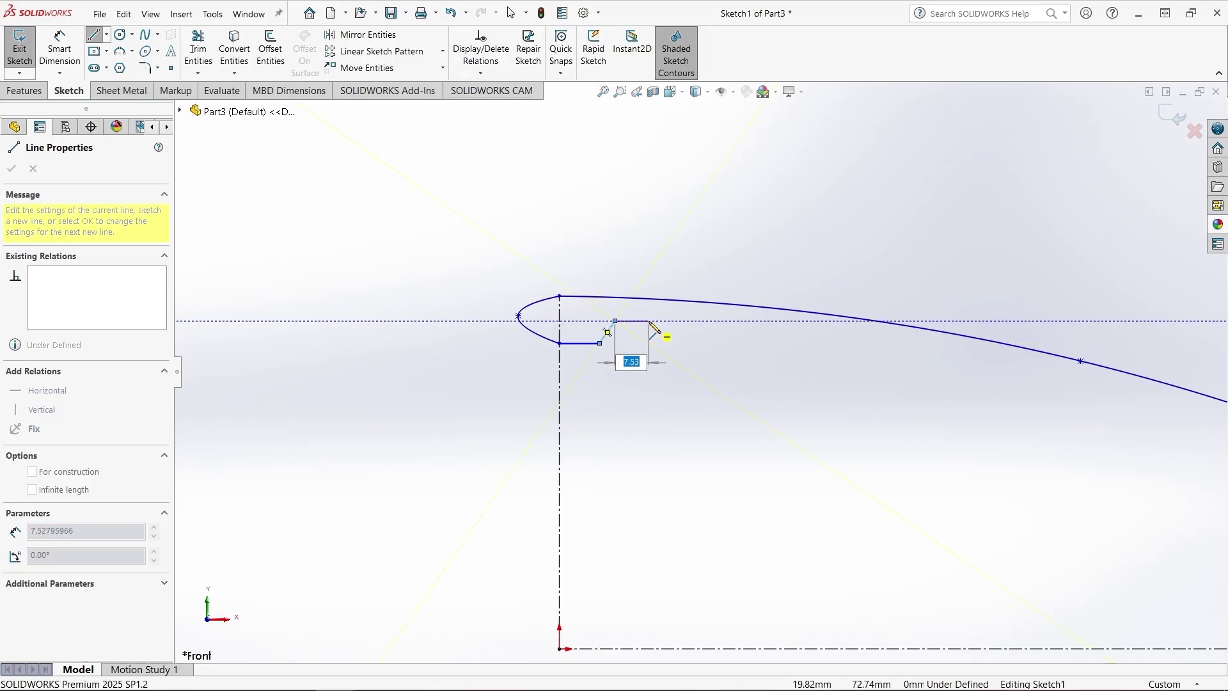
left_click(649, 322)
right_click(650, 321)
left_click(662, 332)
Dimension the first short horizontal line 180 mm above the horizontal centreline
scroll(635, 343, "up", 2)
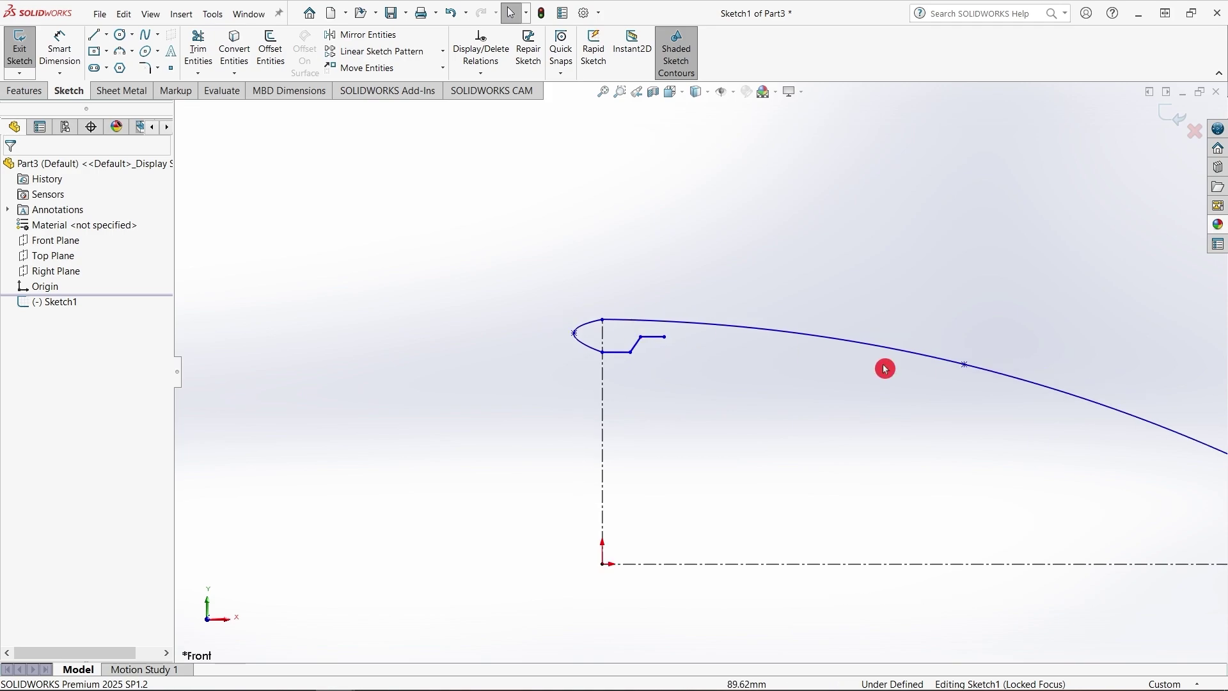
scroll(942, 401, "up", 3)
scroll(941, 401, "down", 2)
left_click(77, 53)
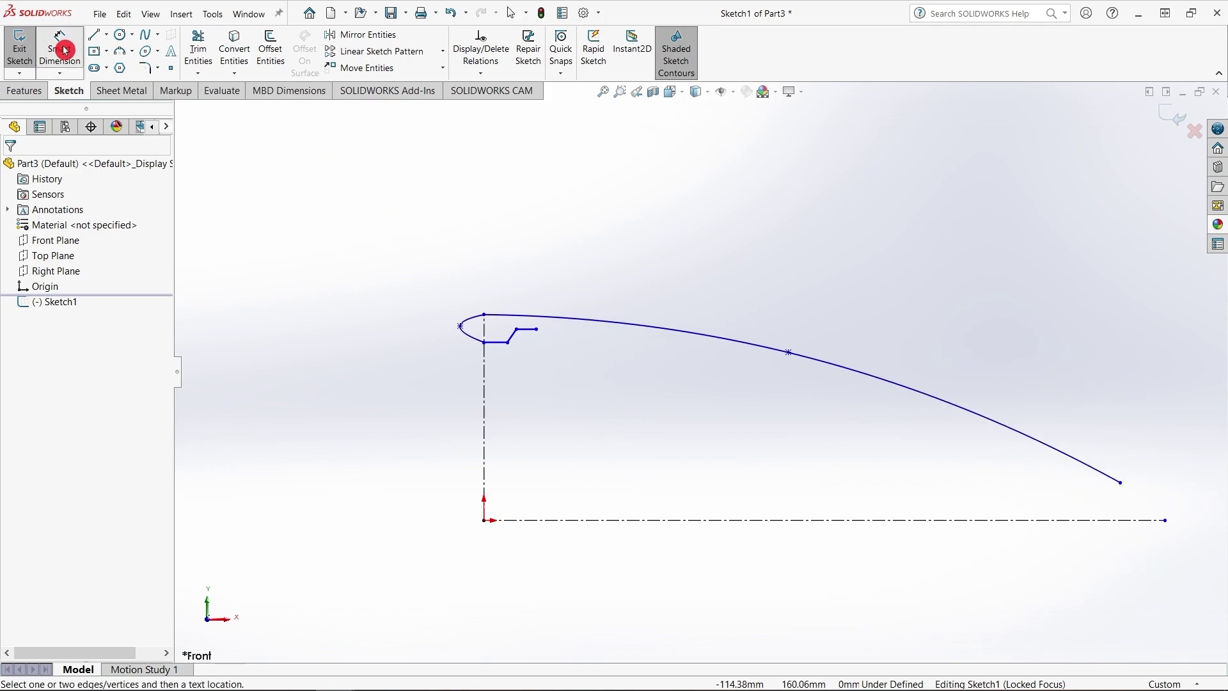
left_click(495, 342)
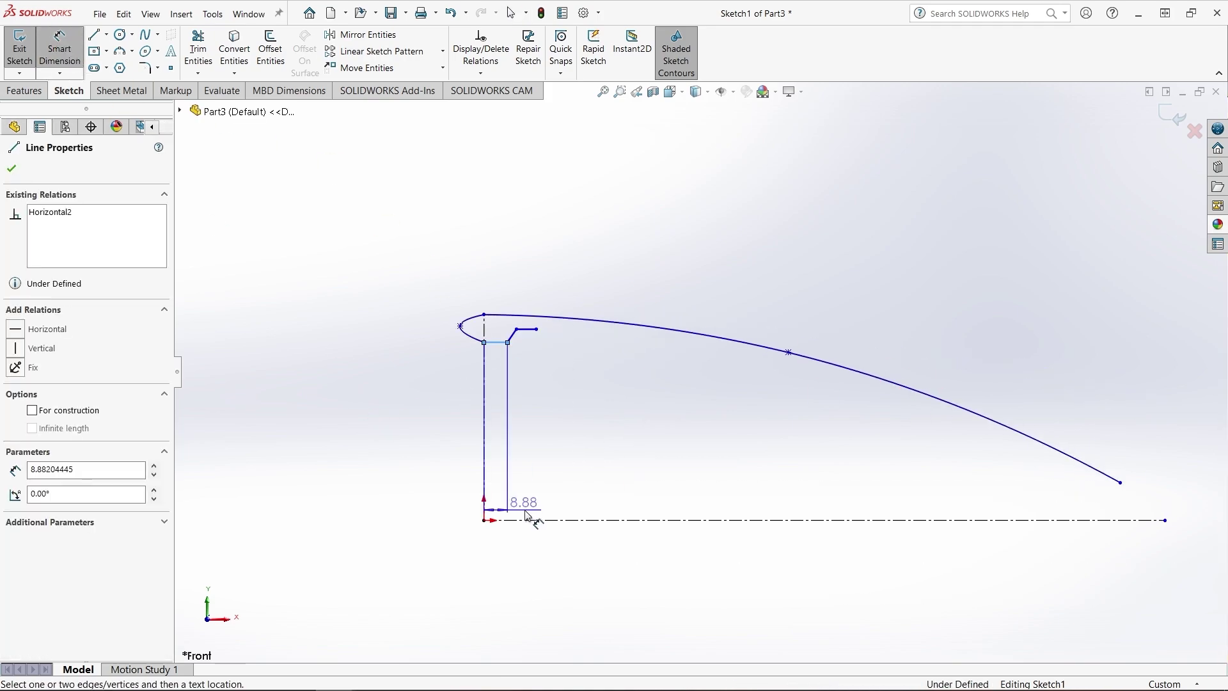
left_click(527, 520)
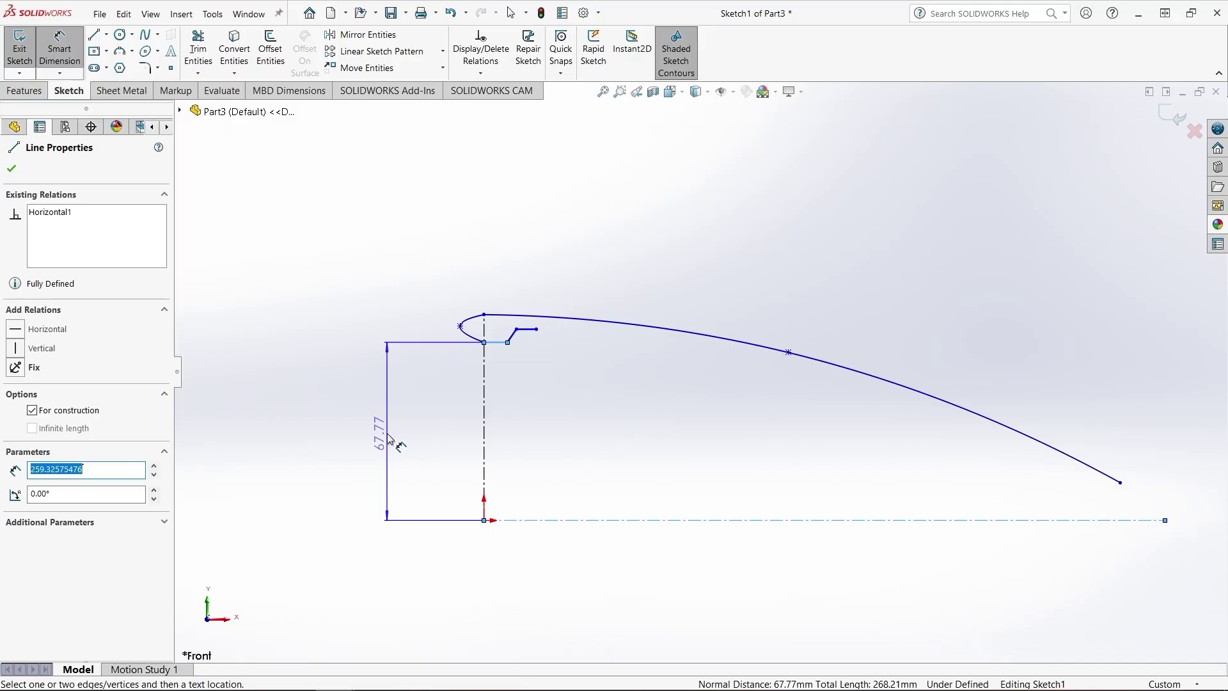
left_click(390, 439)
type("180")
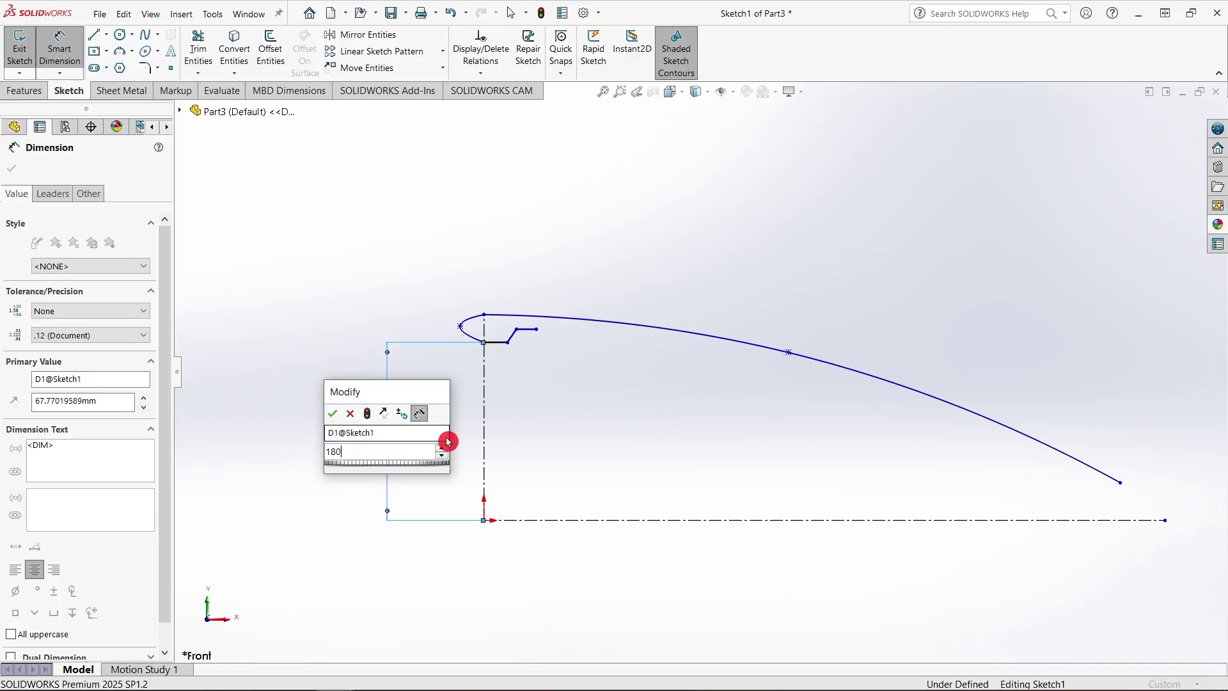
key("Return")
Dimension the raised short horizontal line 190 mm above the horizontal centreline
left_click(527, 332)
left_click(570, 521)
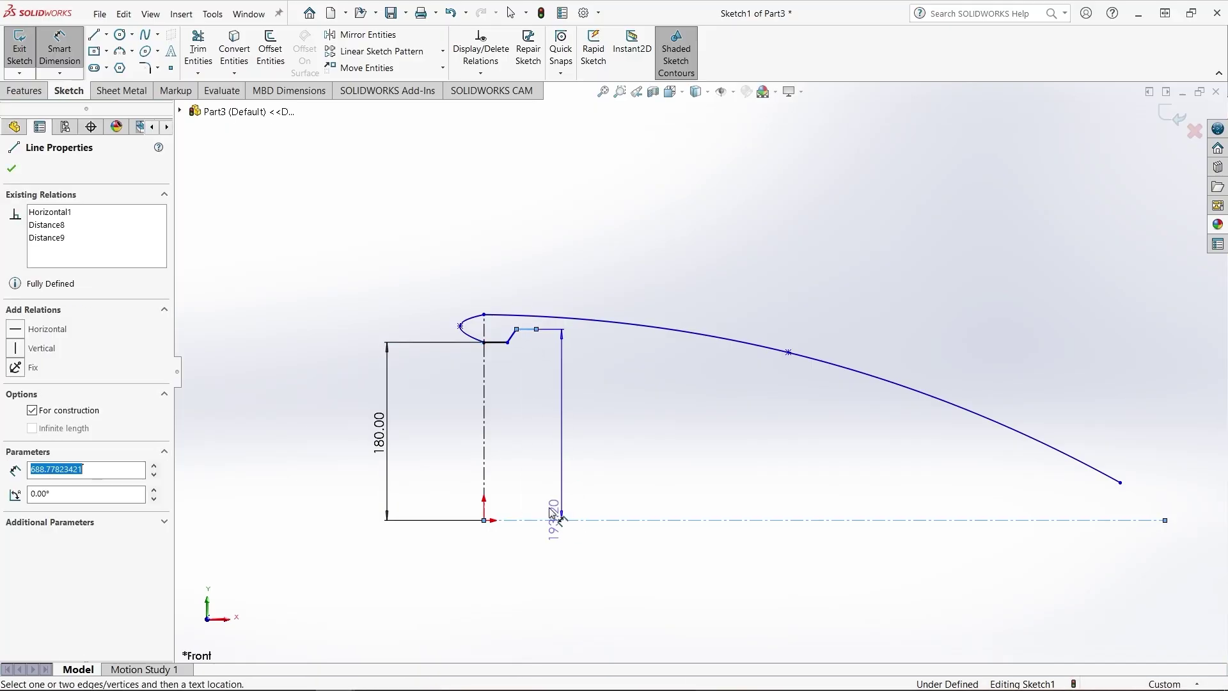
left_click(579, 441)
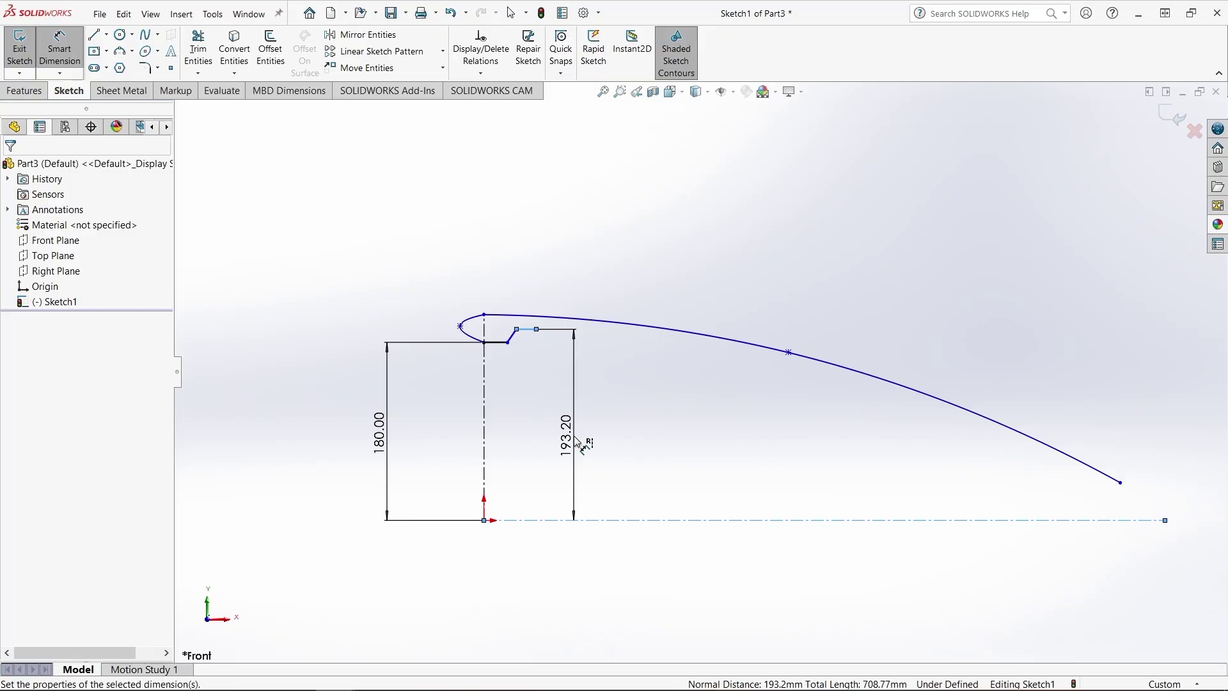
type("190")
key("Return")
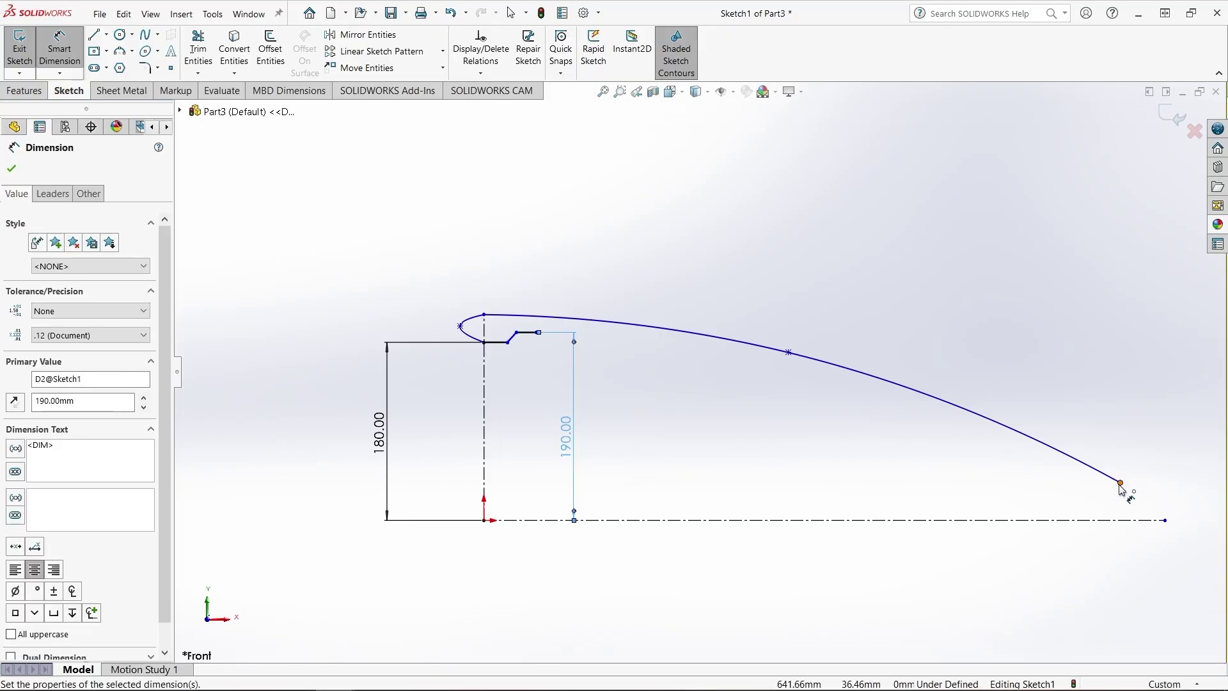
Dimension the long spline's far endpoint 108 mm above the horizontal centreline
left_click(1120, 483)
left_click(1121, 519)
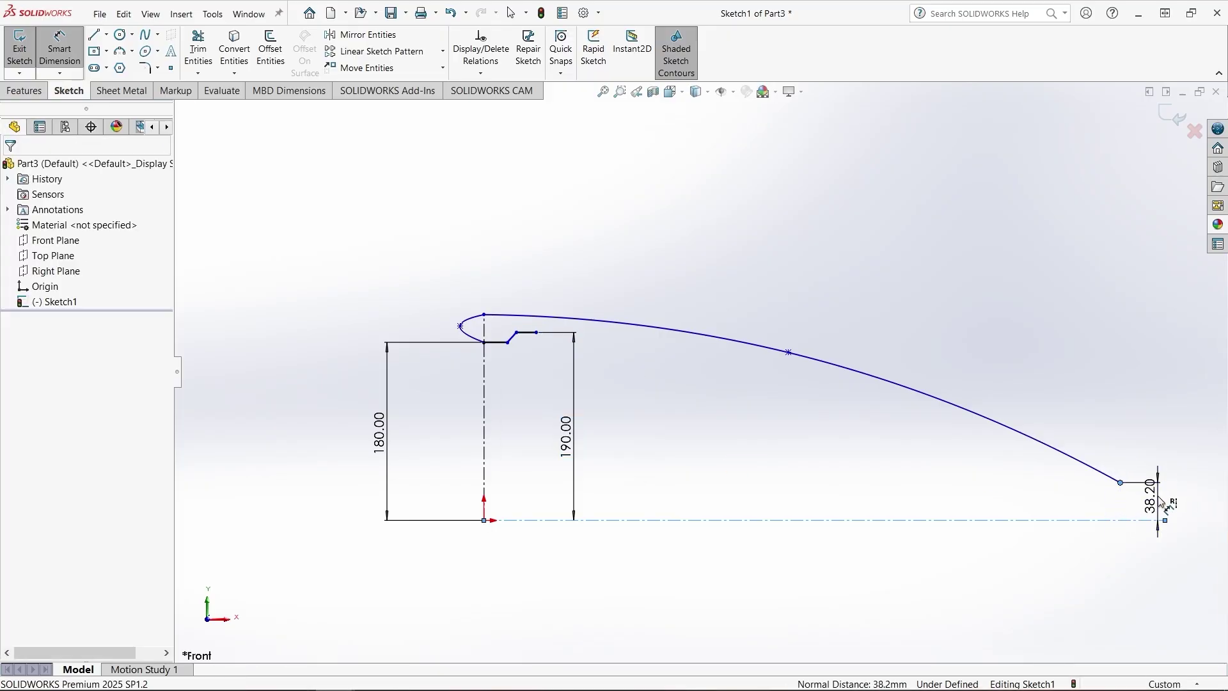
left_click(1164, 505)
type("108")
key("Return")
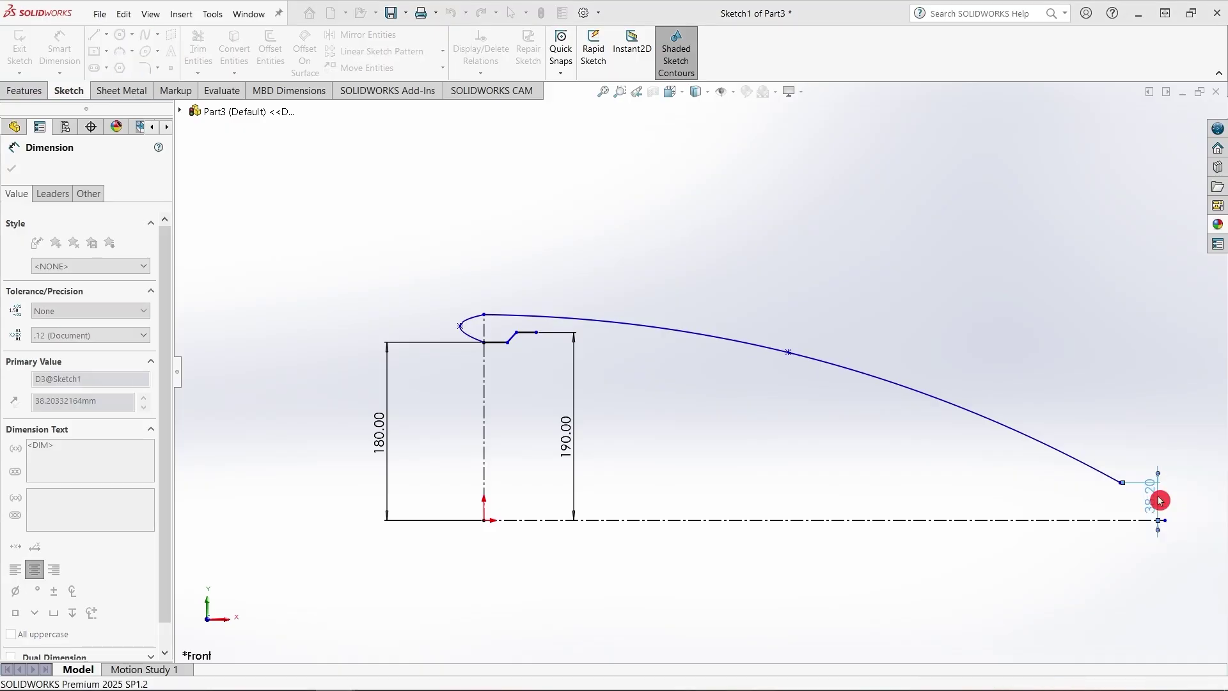
Set the horizontal distance between the long spline's two endpoints to 580 mm
scroll(1096, 455, "down", 1)
scroll(1078, 453, "up", 1)
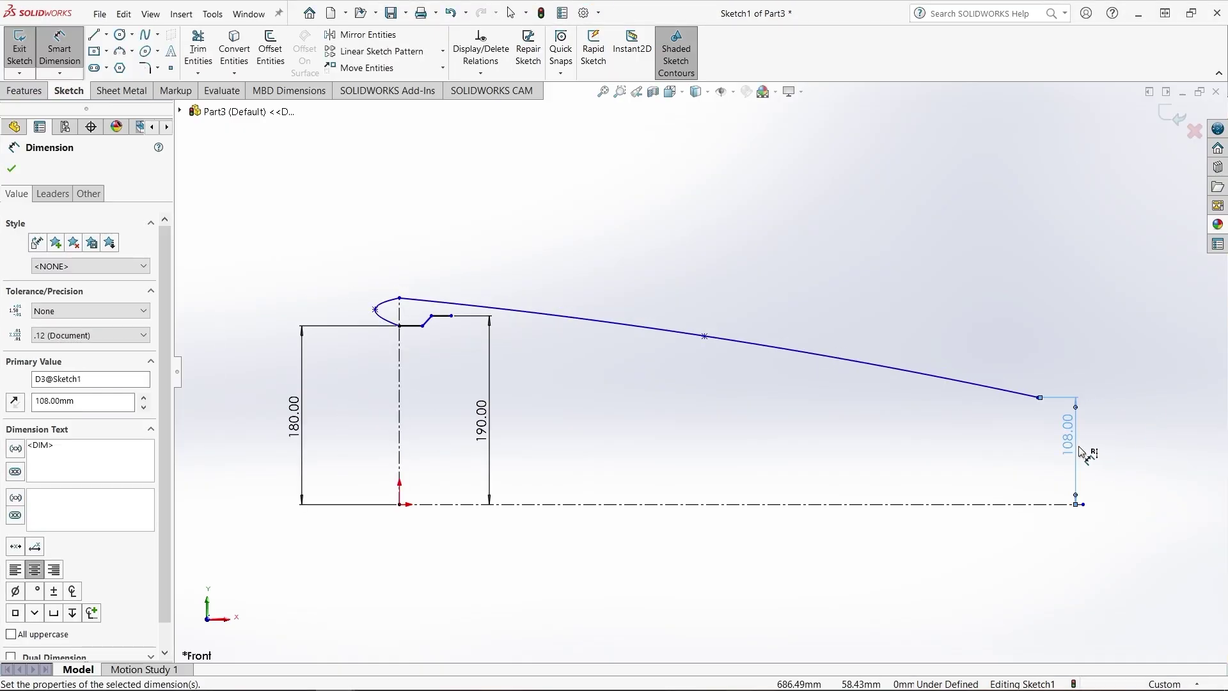
left_click(1039, 398)
left_click(403, 299)
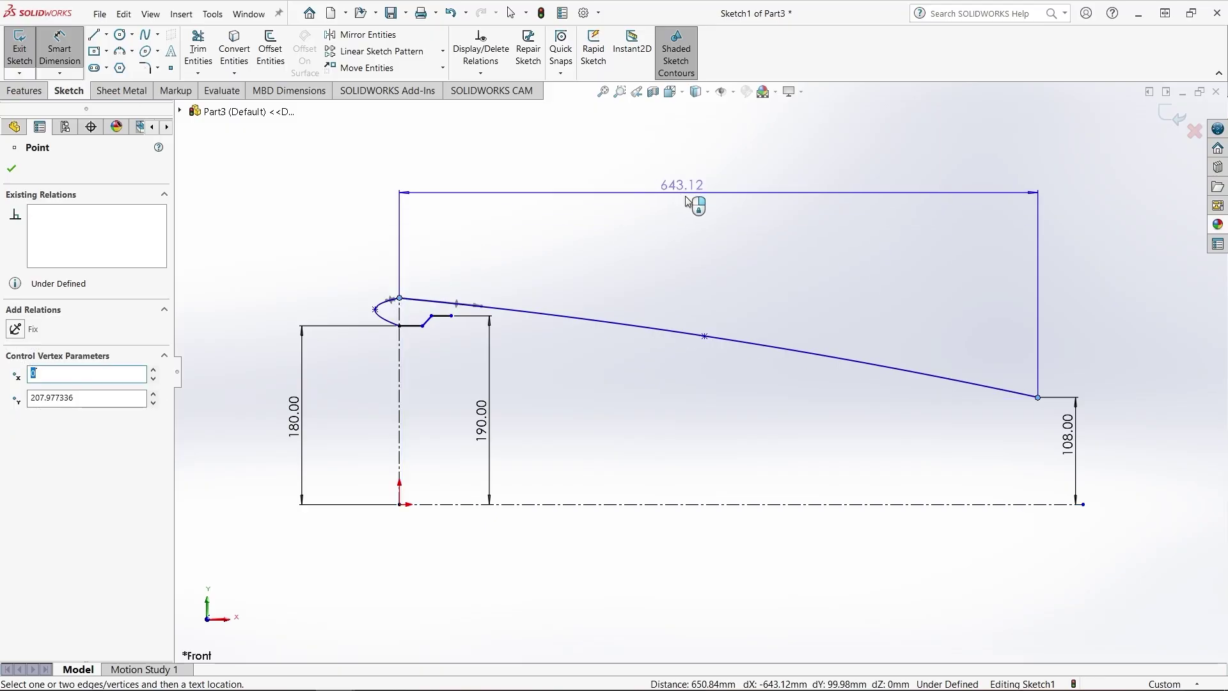
left_click(689, 202)
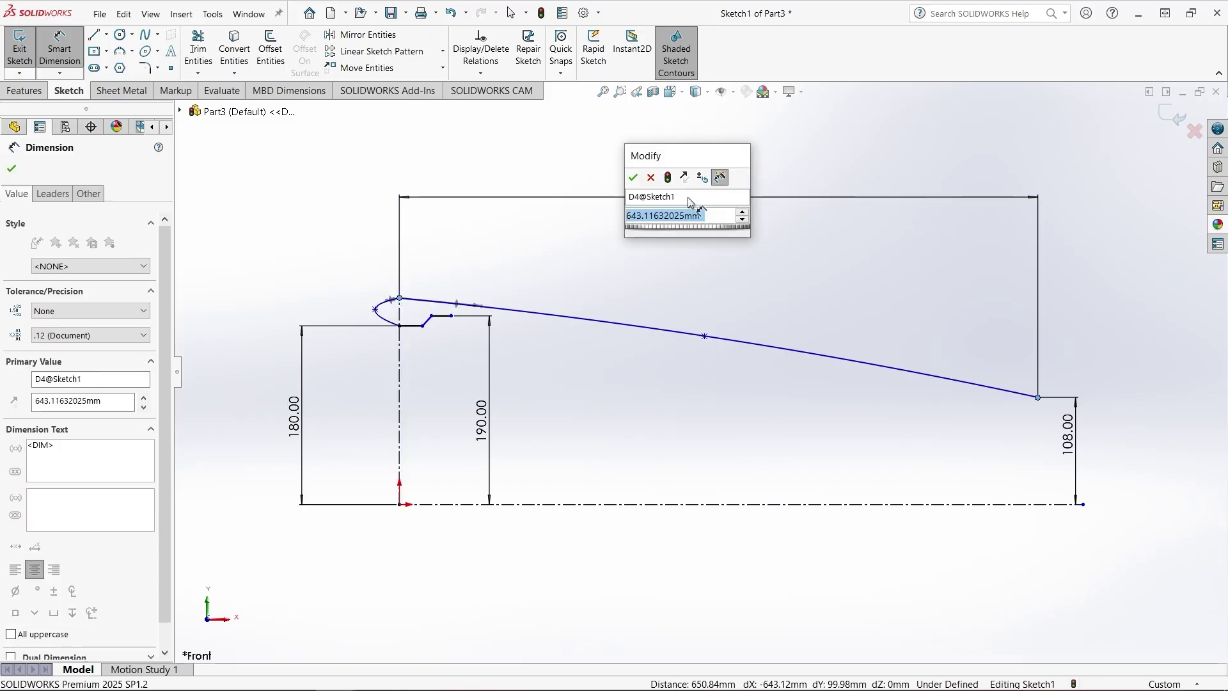
type("580")
key("Return")
left_click(154, 163)
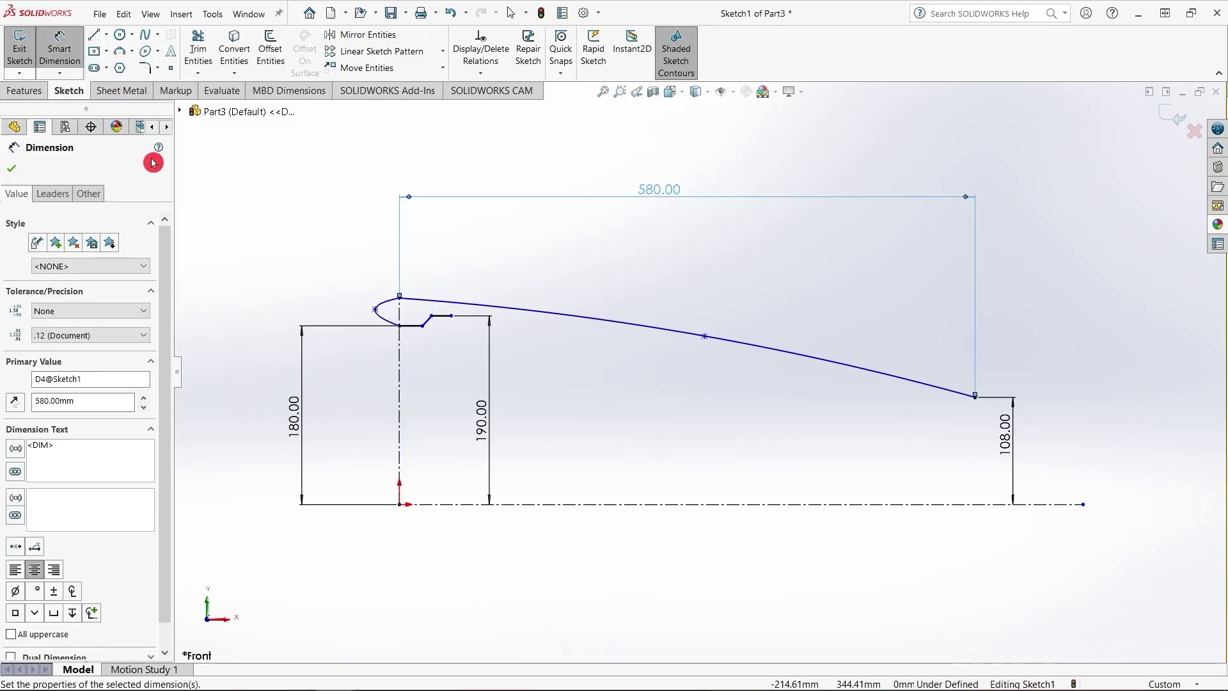
left_click(14, 171)
key("Escape")
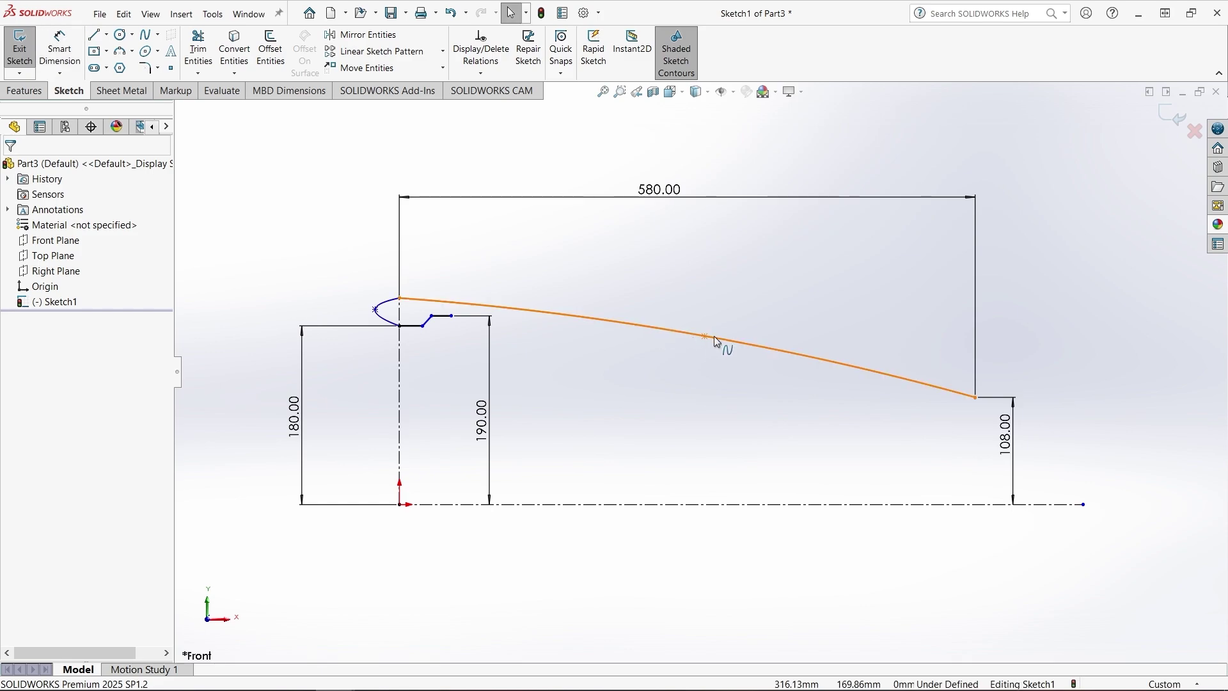
Raise the long spline's middle point to about X 293 mm, Y 190 mm to make the curve bulge more
left_click(705, 338)
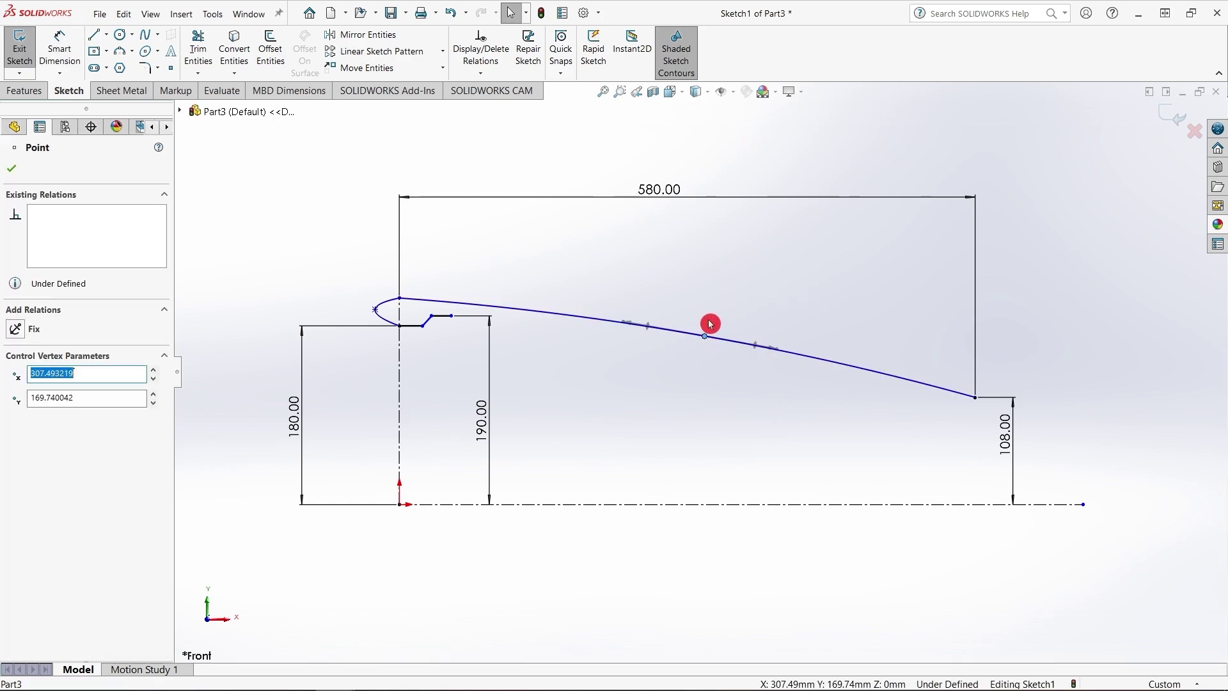
left_click_drag(705, 332, 690, 316)
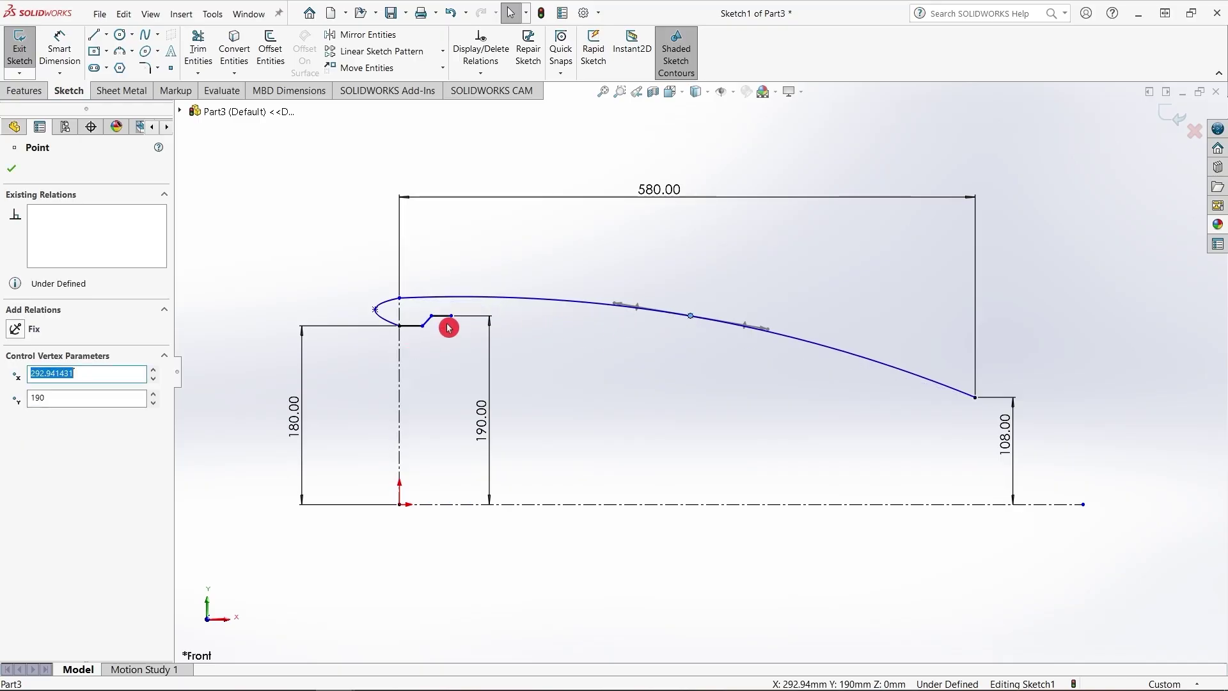
scroll(502, 371, "down", 2)
scroll(615, 371, "down", 1)
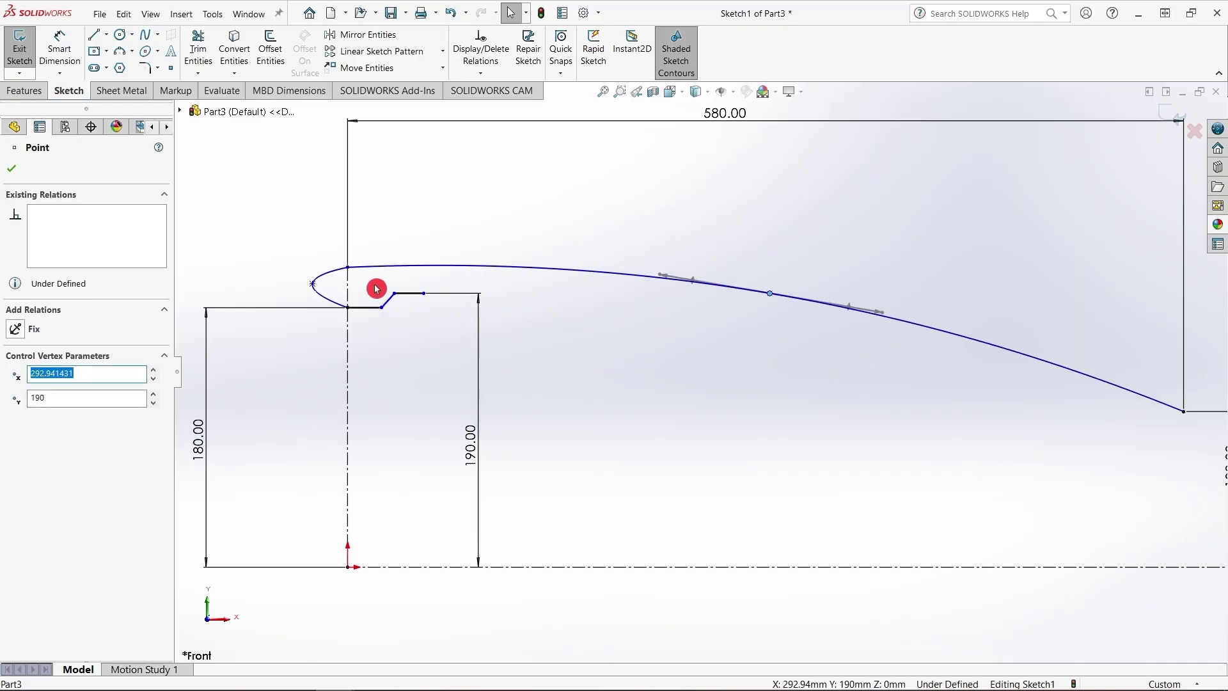
left_click(355, 338)
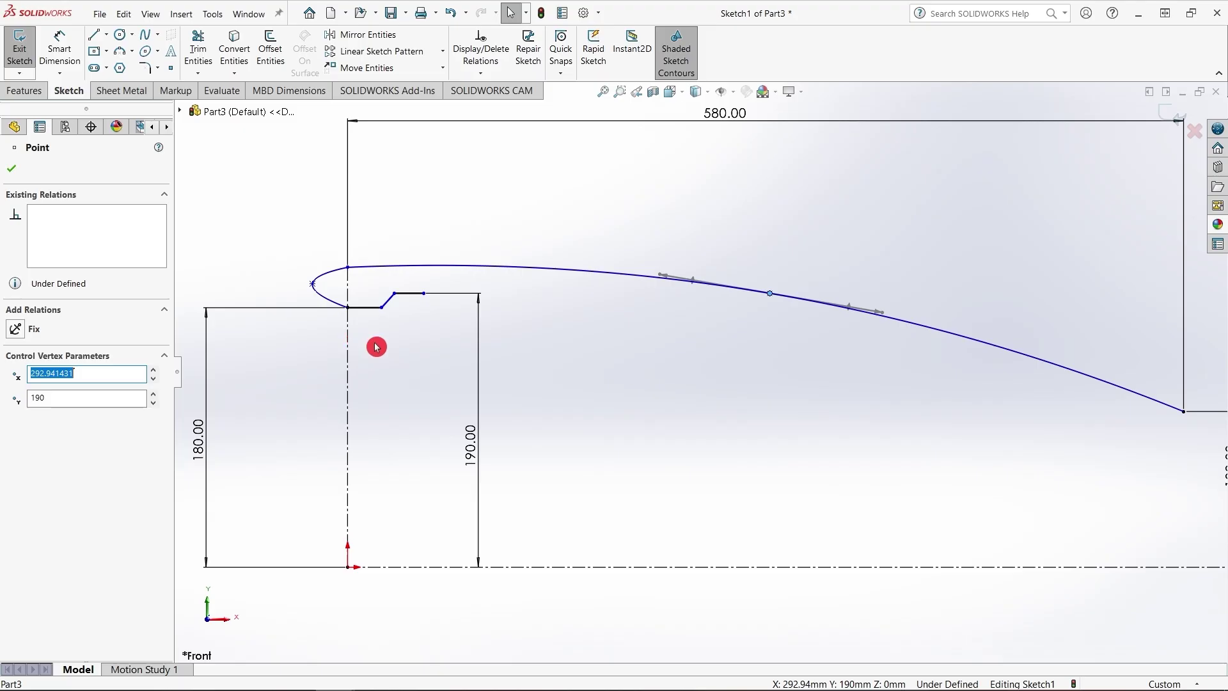
left_click(709, 407)
Move the small spline's middle point closer to the vertical centreline, to about X -14 mm, Y 193 mm
scroll(708, 407, "up", 1)
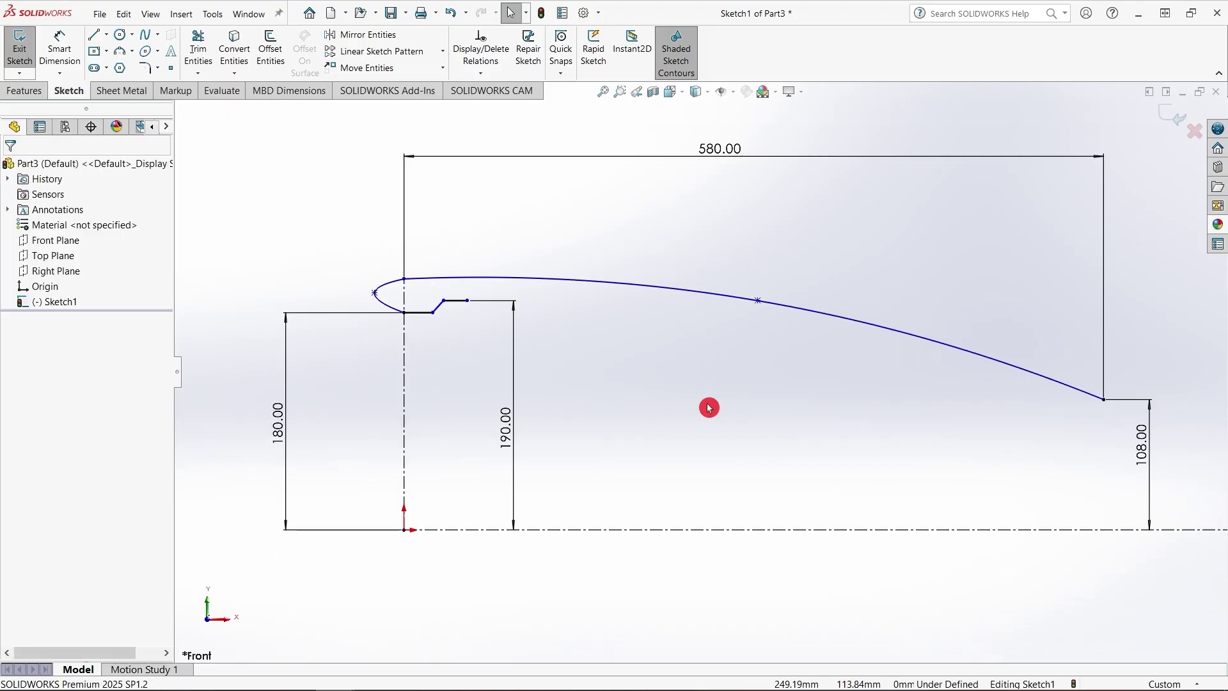
scroll(589, 338, "up", 1)
scroll(548, 309, "down", 2)
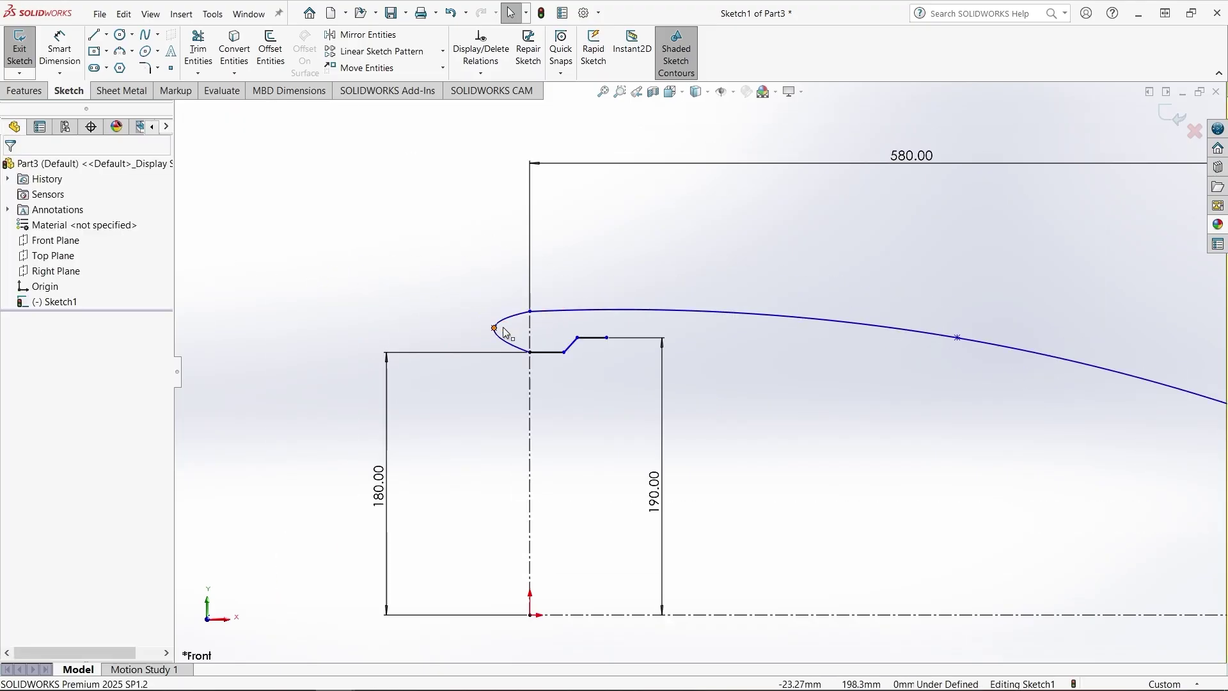
left_click_drag(503, 328, 510, 334)
Dimension the short horizontal line starting at the vertical centreline with a length of 25 mm
left_click(64, 52)
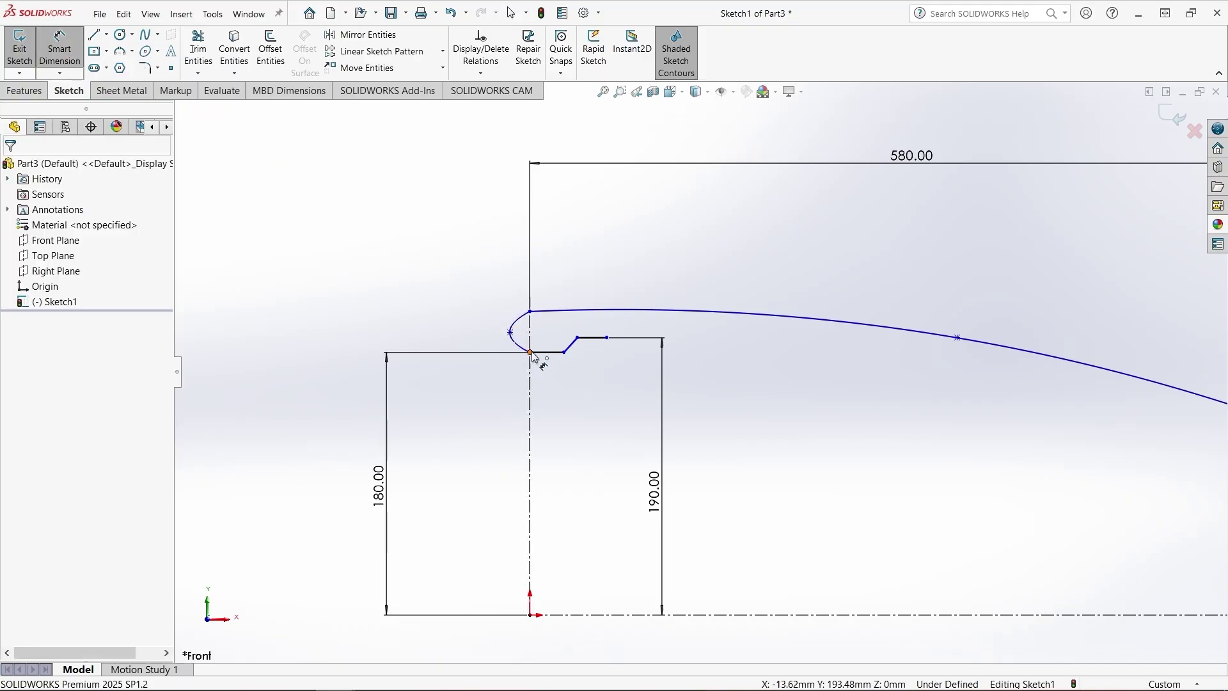
left_click(576, 384)
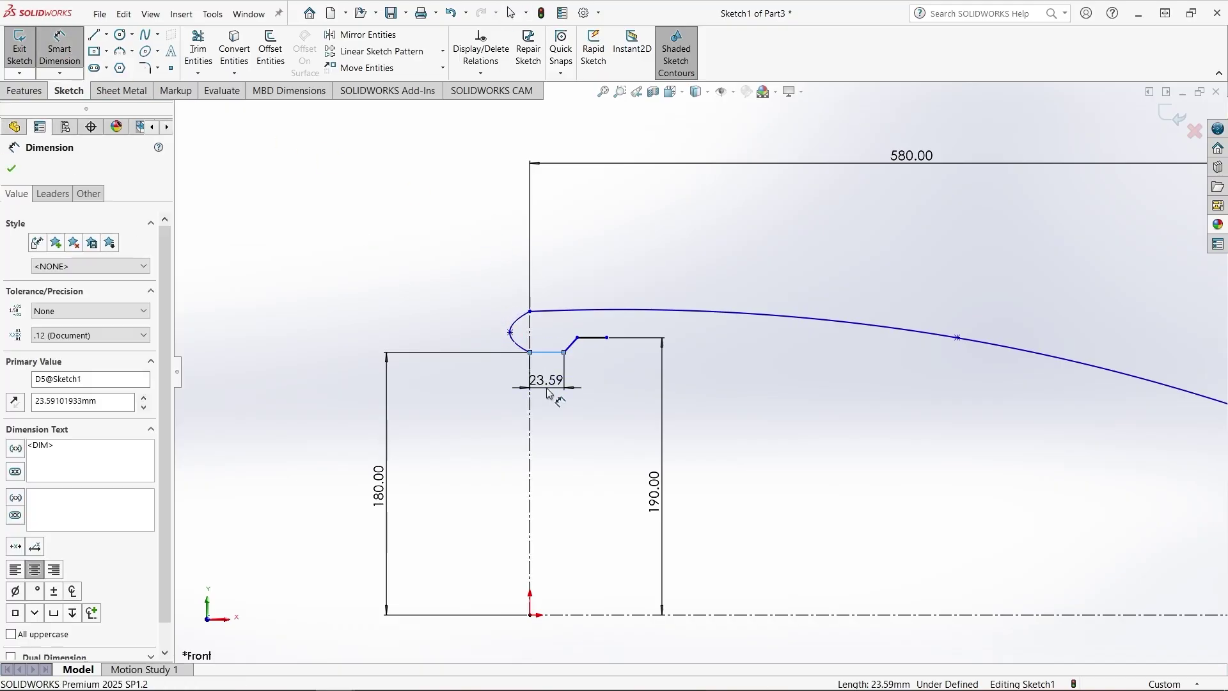
type("5")
left_click(595, 343)
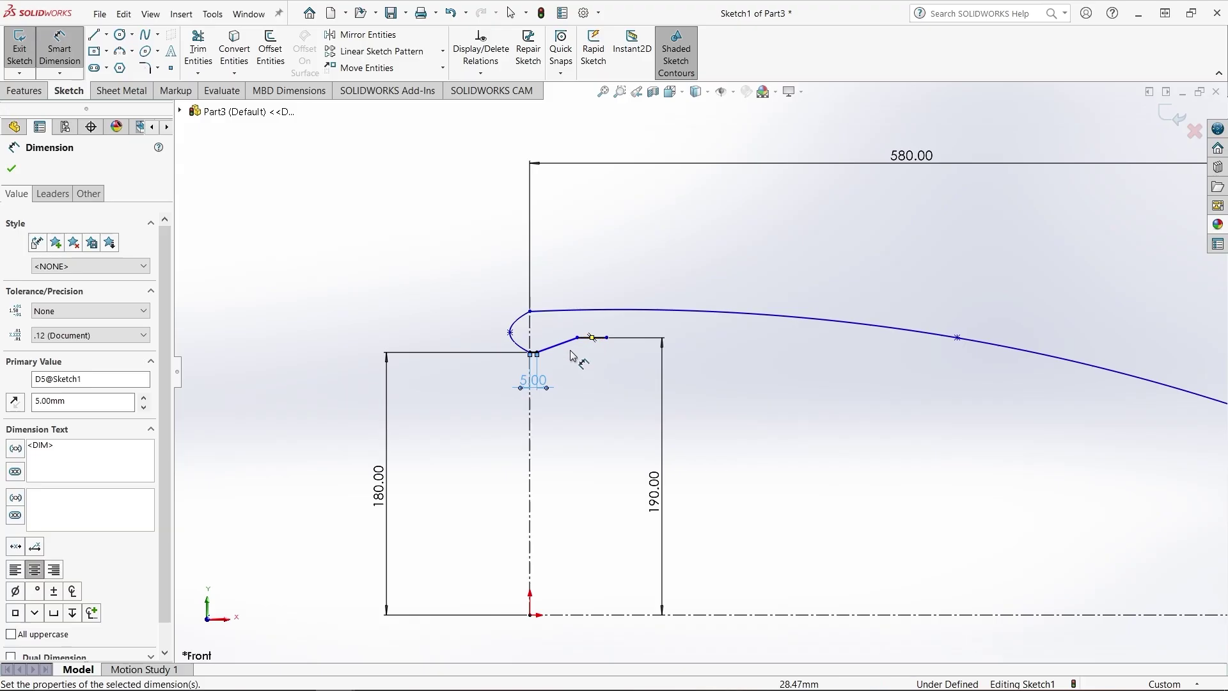
left_click_drag(539, 381, 542, 382)
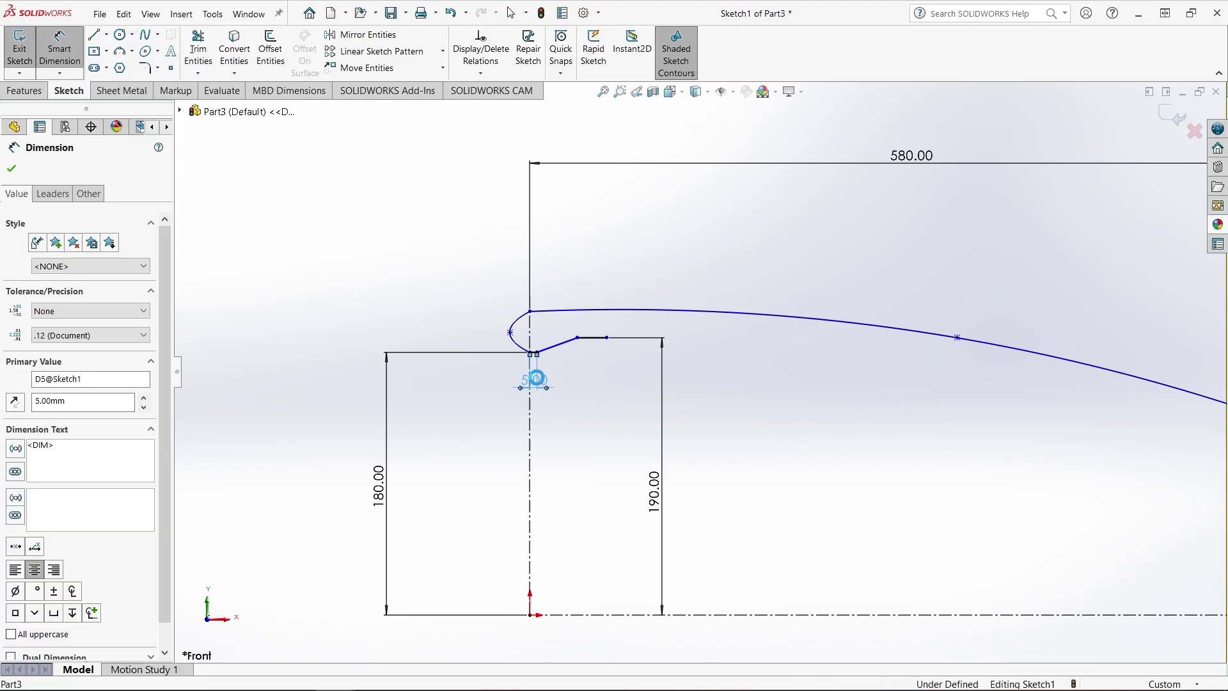
double_click(539, 382)
type("25")
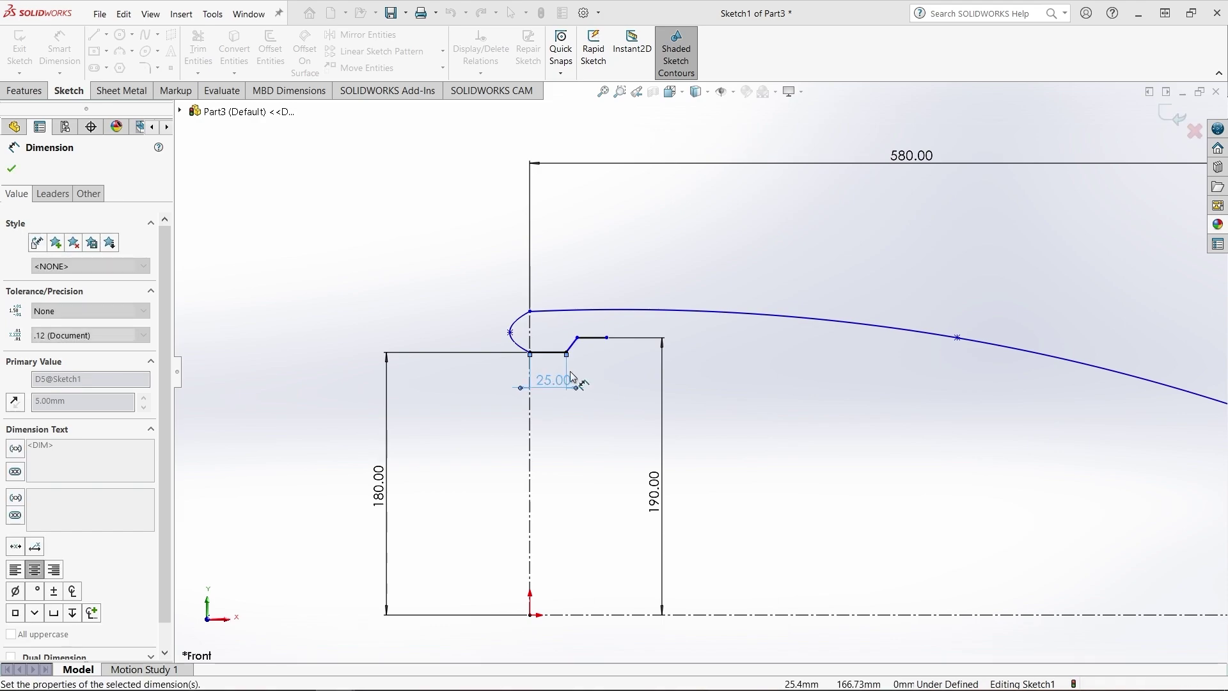
key("Return")
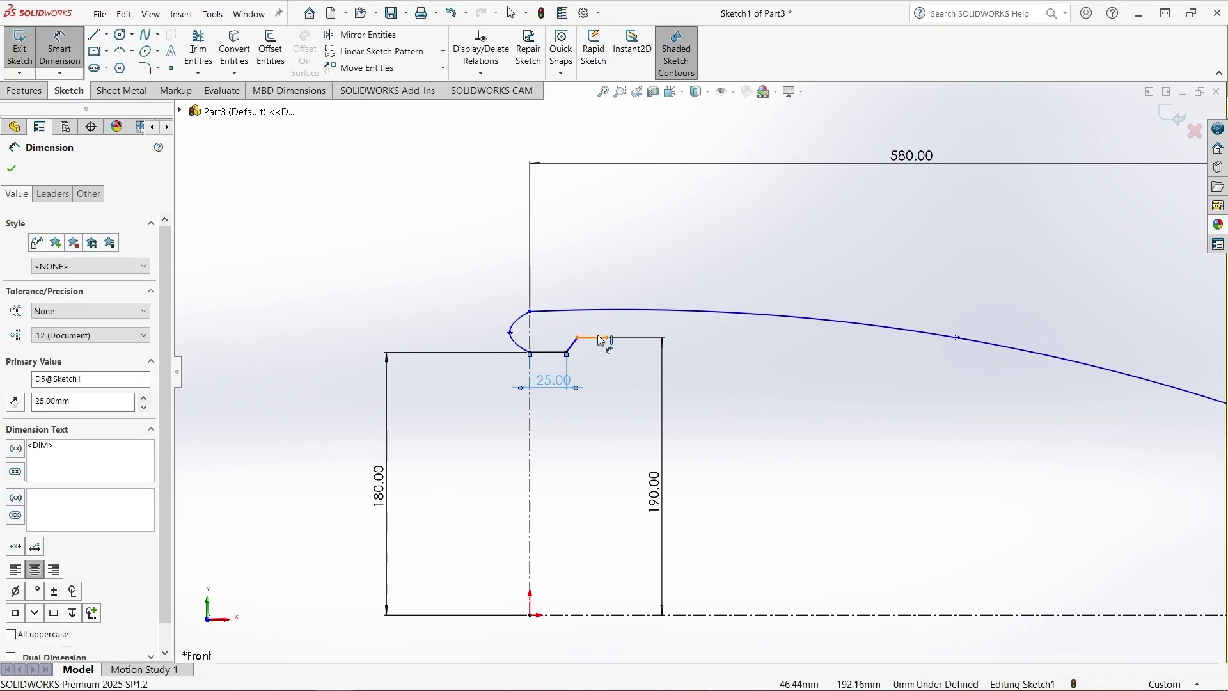
Dimension the raised short horizontal line's length as 25 mm and finish dimensioning
left_click(601, 338)
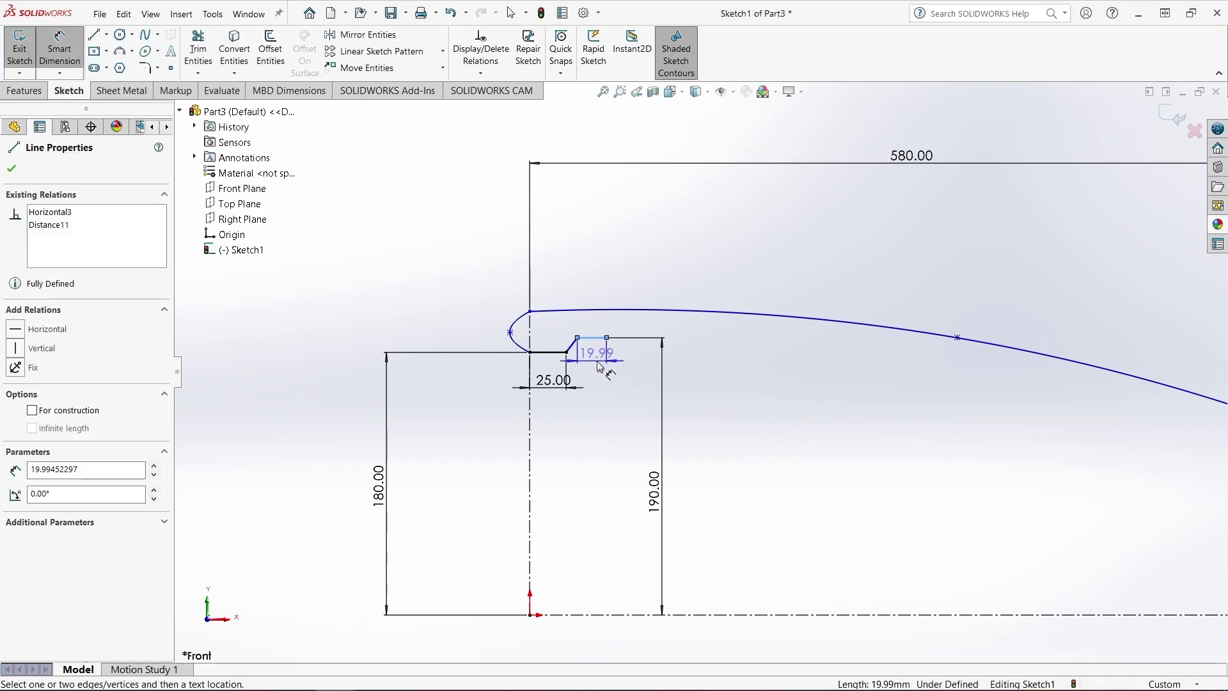
left_click(600, 366)
type("2")
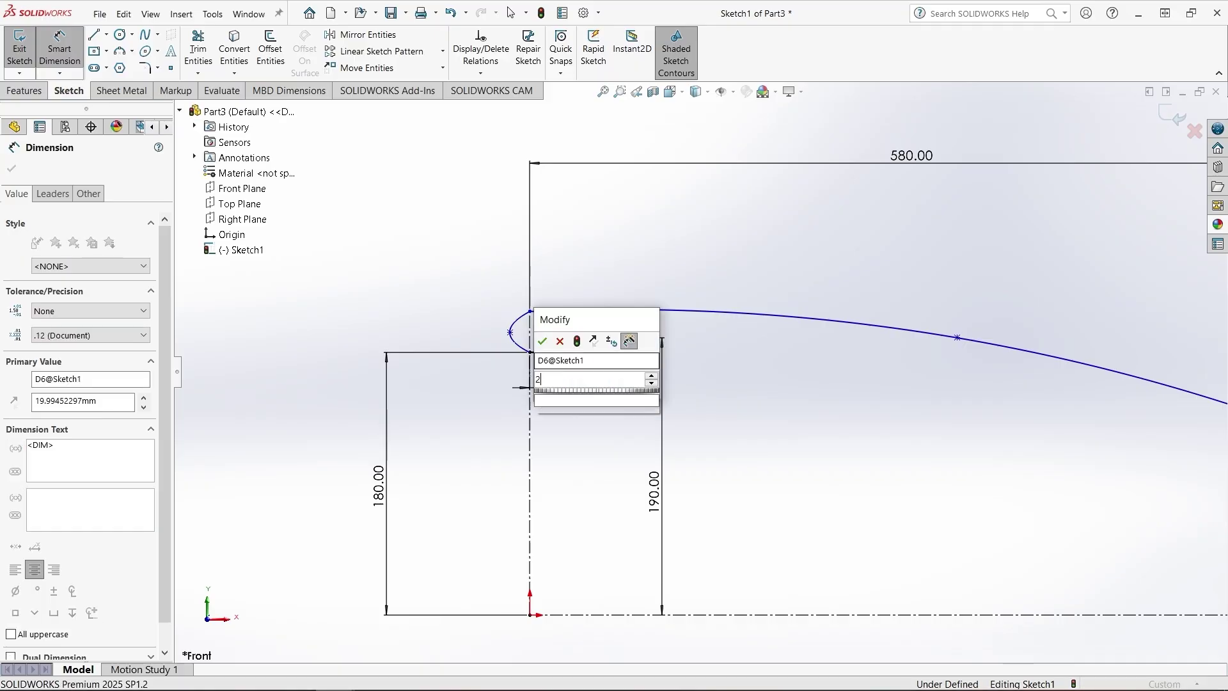
type("5")
key("Return")
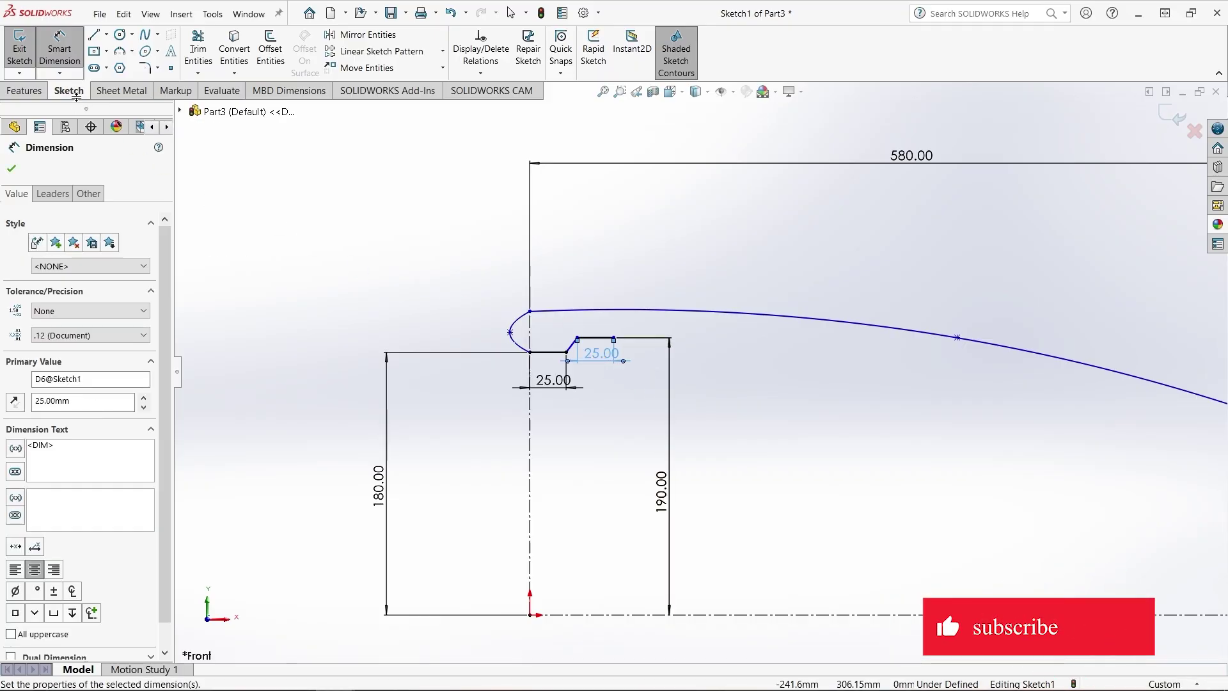
left_click(61, 52)
scroll(834, 351, "down", 1)
scroll(835, 351, "up", 5)
scroll(904, 427, "down", 1)
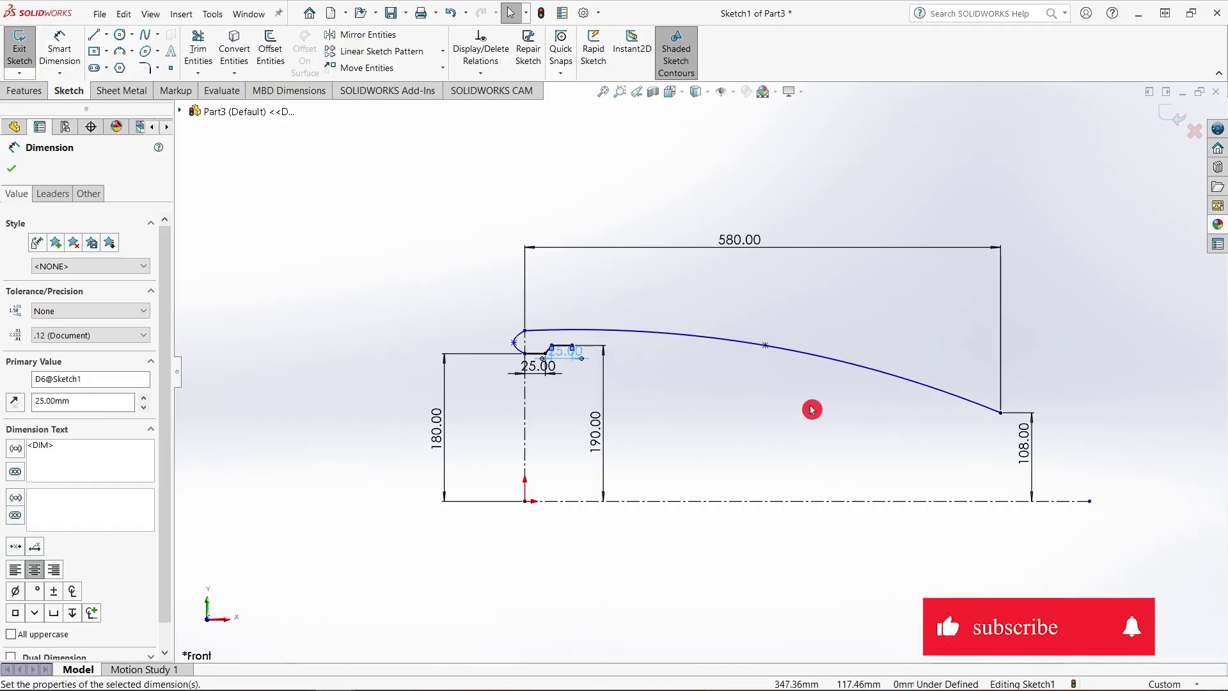
scroll(761, 382, "down", 3)
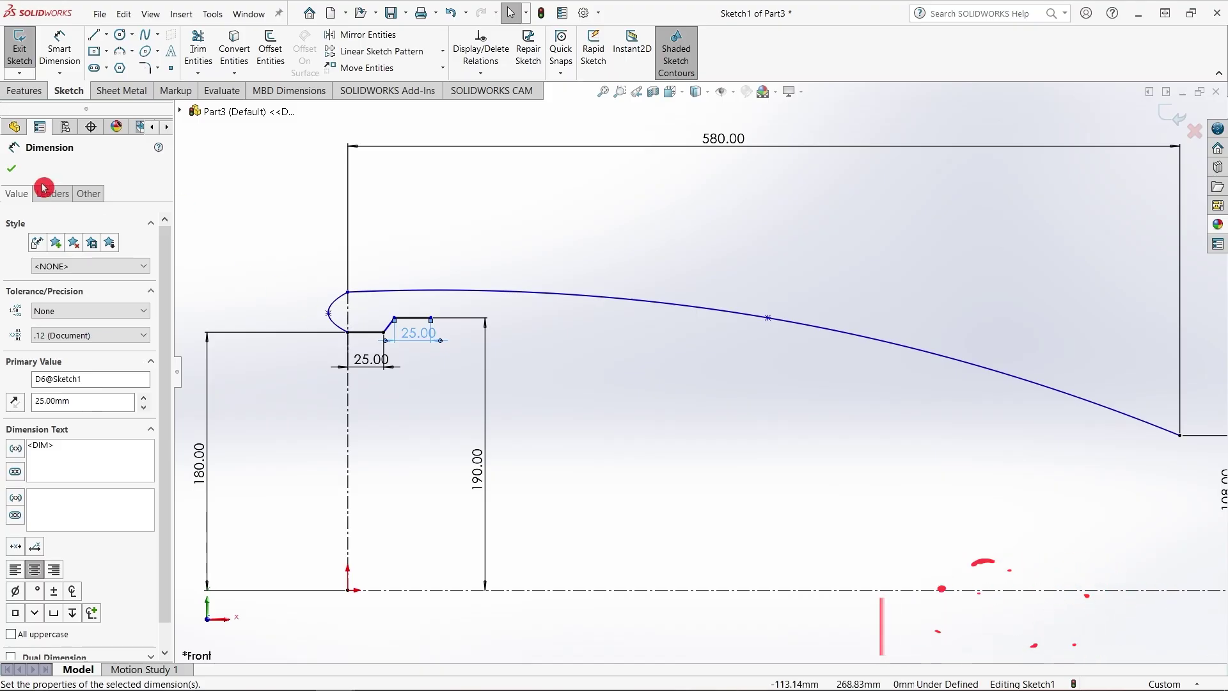
Revolve the casing profile as a surface through 360 degrees about the horizontal centreline
left_click(11, 169)
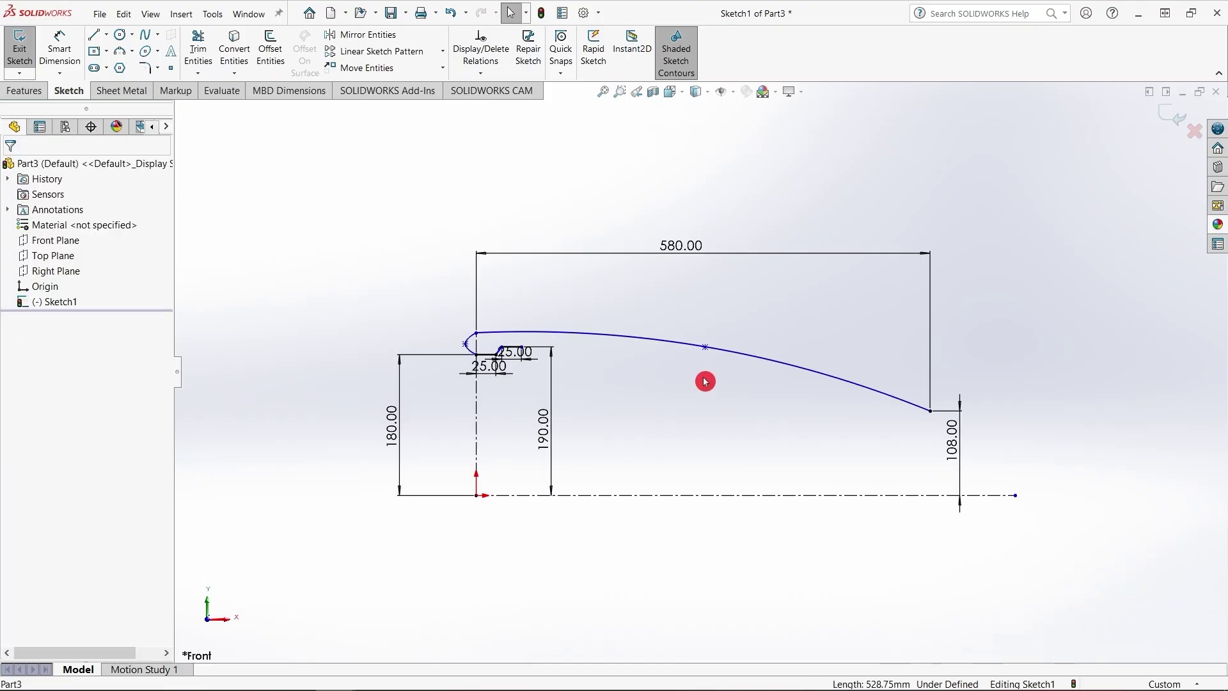
scroll(713, 383, "down", 3)
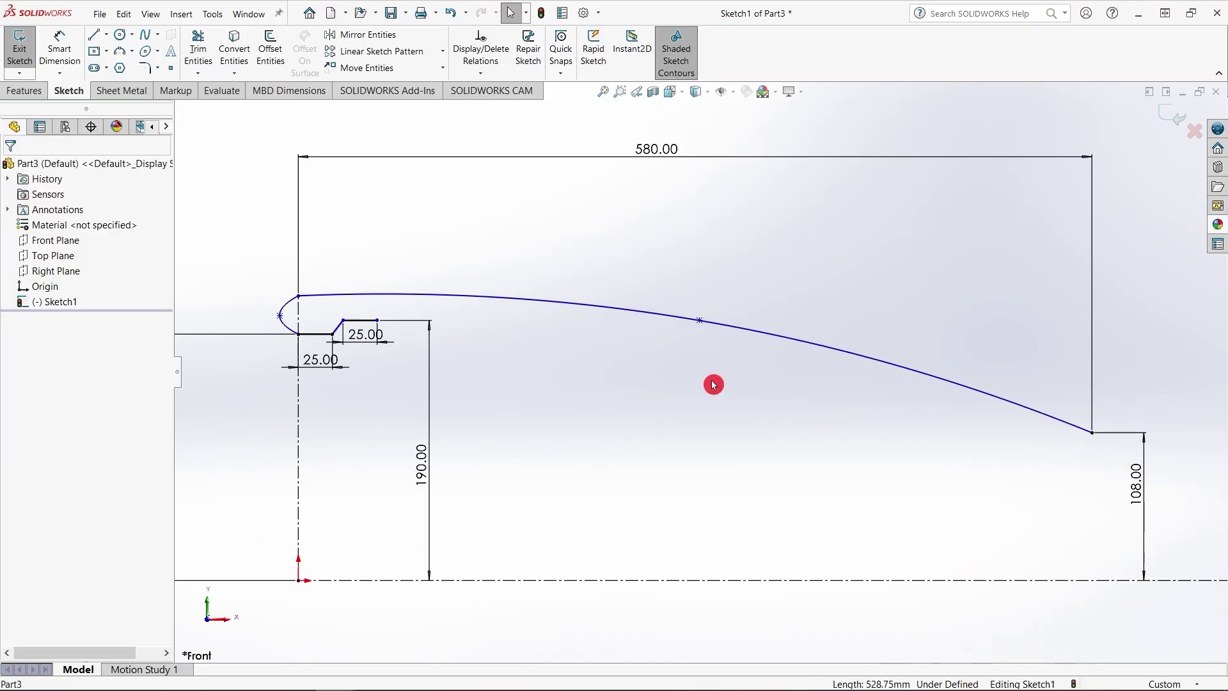
scroll(713, 384, "up", 2)
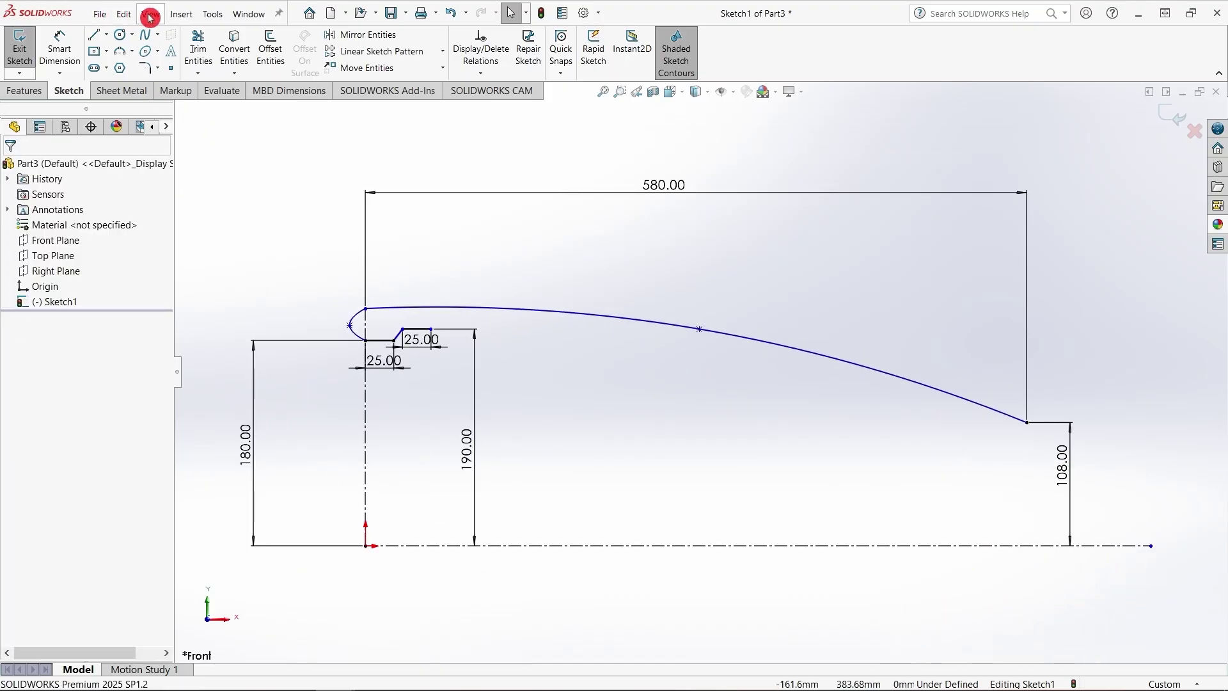
left_click(174, 15)
mouse_move(301, 140)
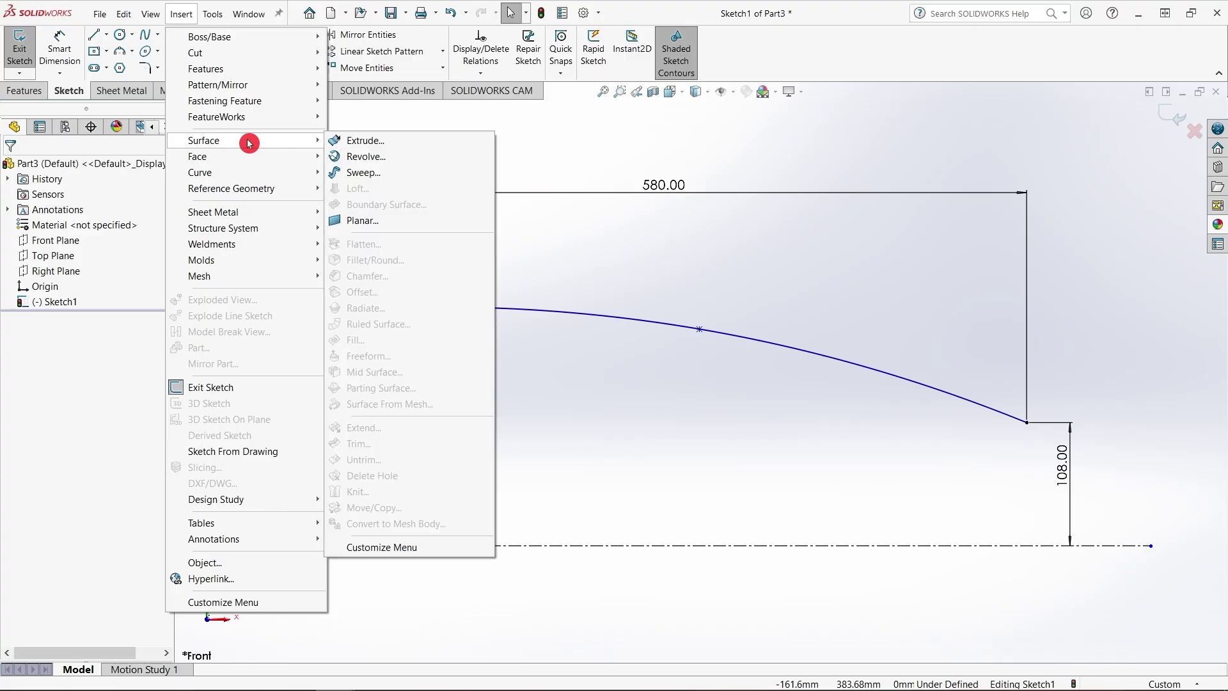
left_click(405, 153)
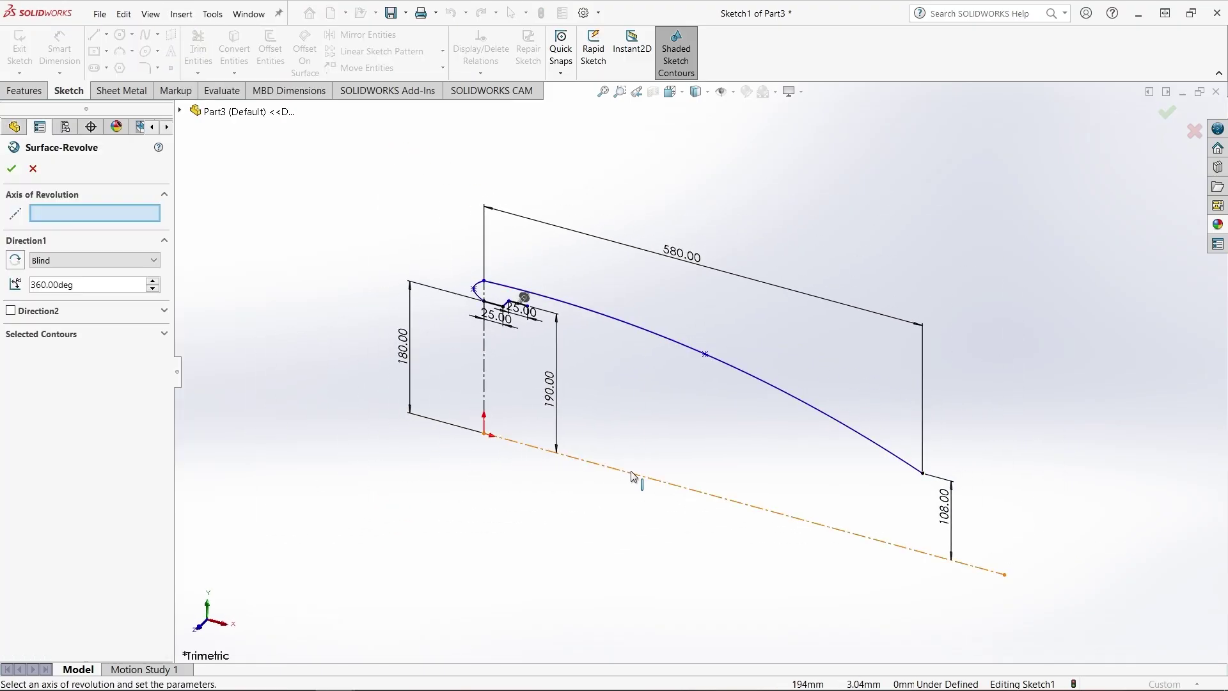
left_click(631, 473)
left_click(13, 169)
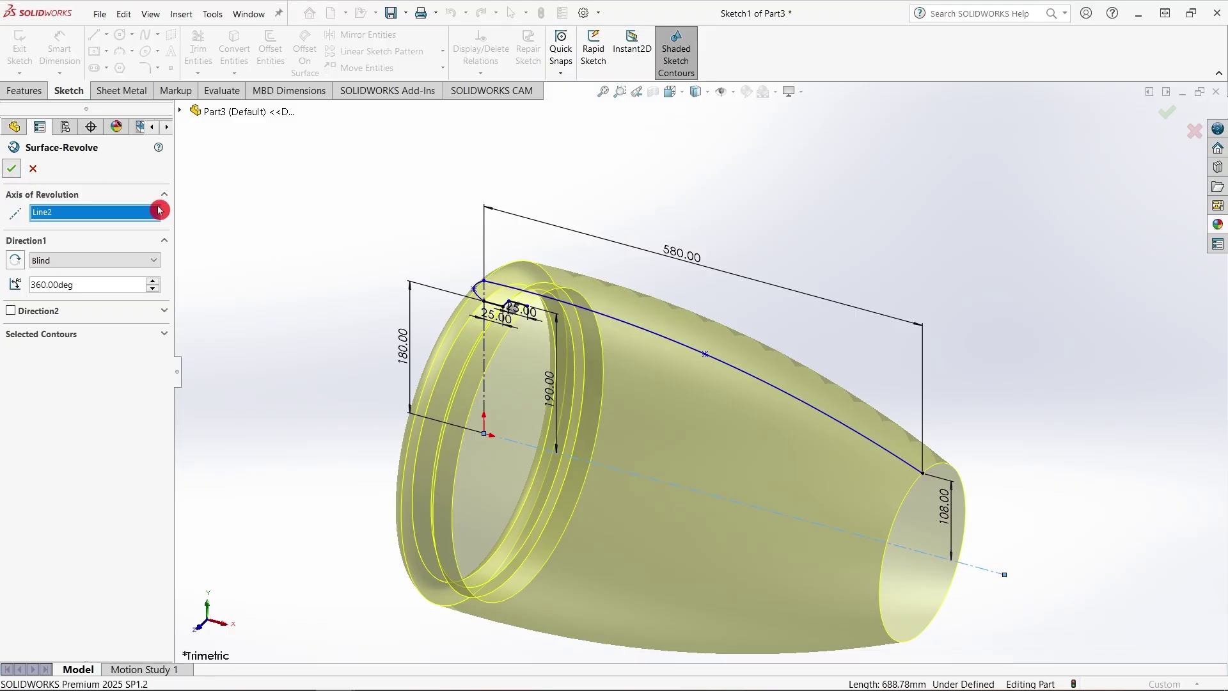
scroll(573, 407, "up", 3)
mouse_move(652, 448)
middle_mouse_down()
mouse_move(878, 542)
mouse_move(899, 540)
mouse_move(742, 486)
mouse_move(681, 407)
mouse_move(703, 422)
mouse_move(706, 407)
mouse_move(654, 429)
middle_mouse_up()
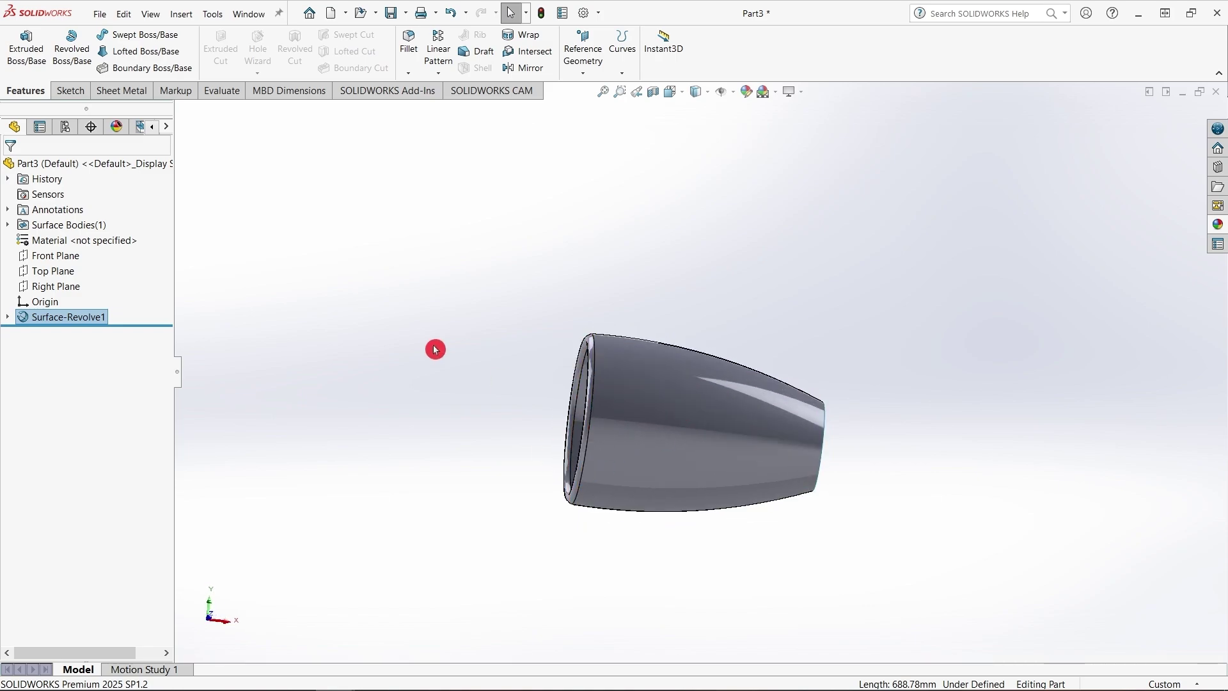
Create a reference plane parallel to the Front Plane at an offset of 240 mm, outside the casing
left_click(433, 348)
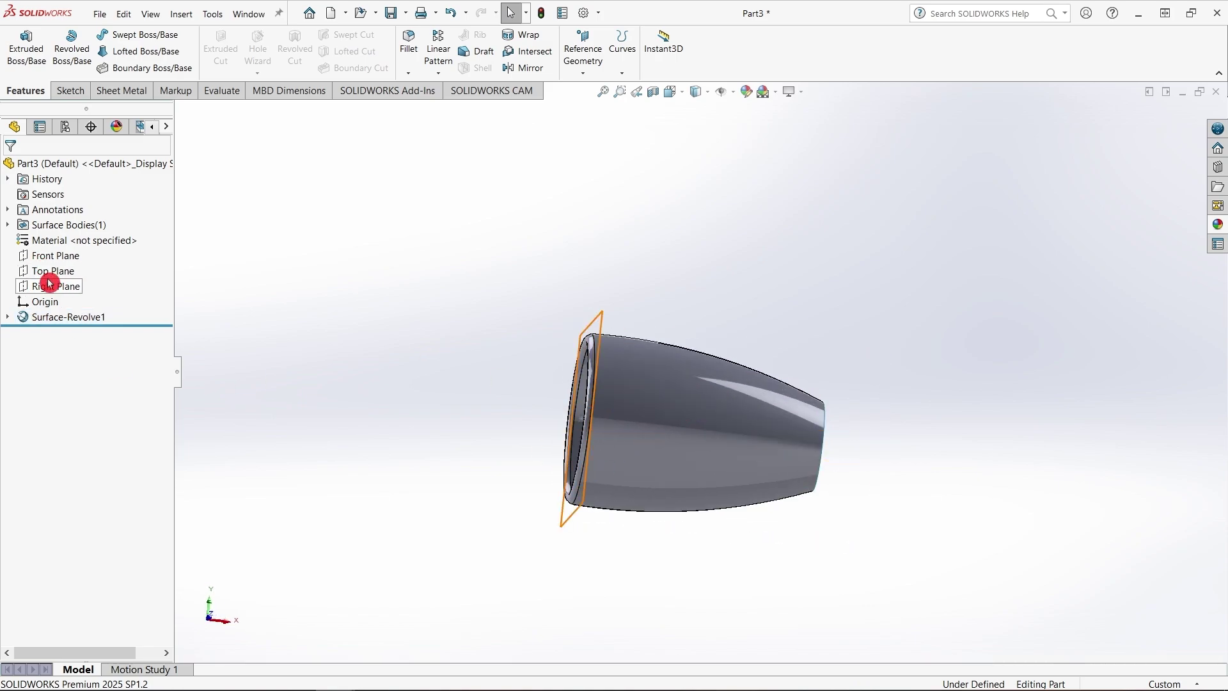
left_click(60, 256)
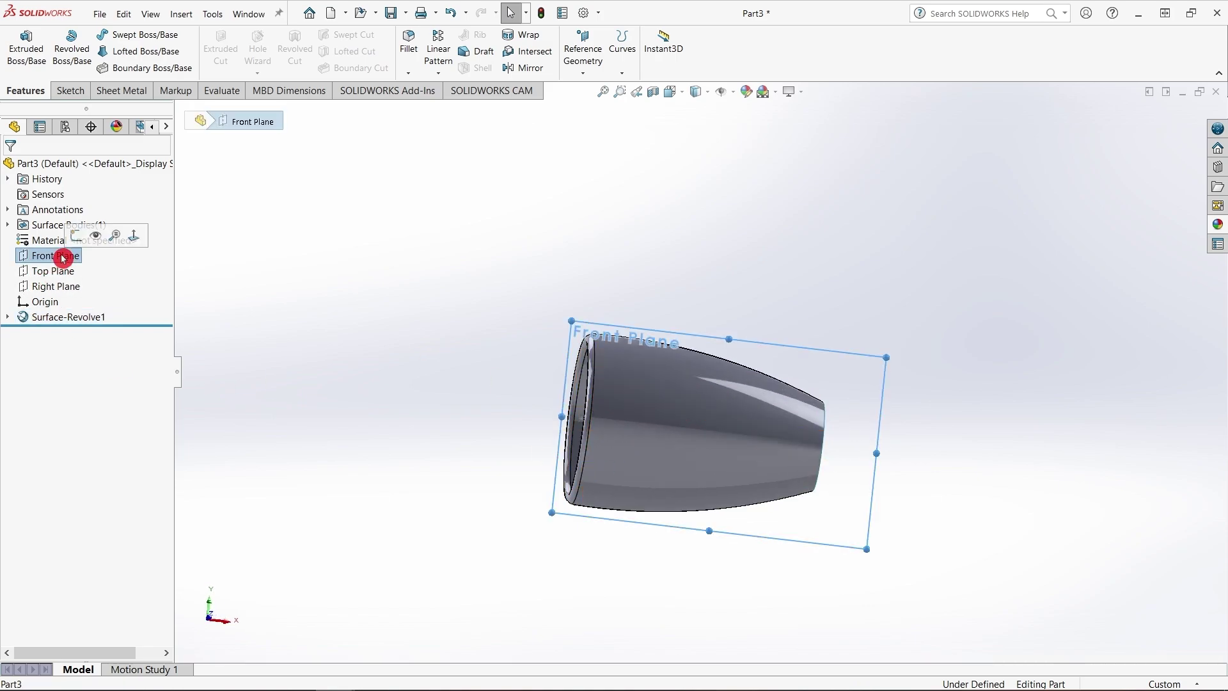
left_click(583, 71)
left_click(598, 94)
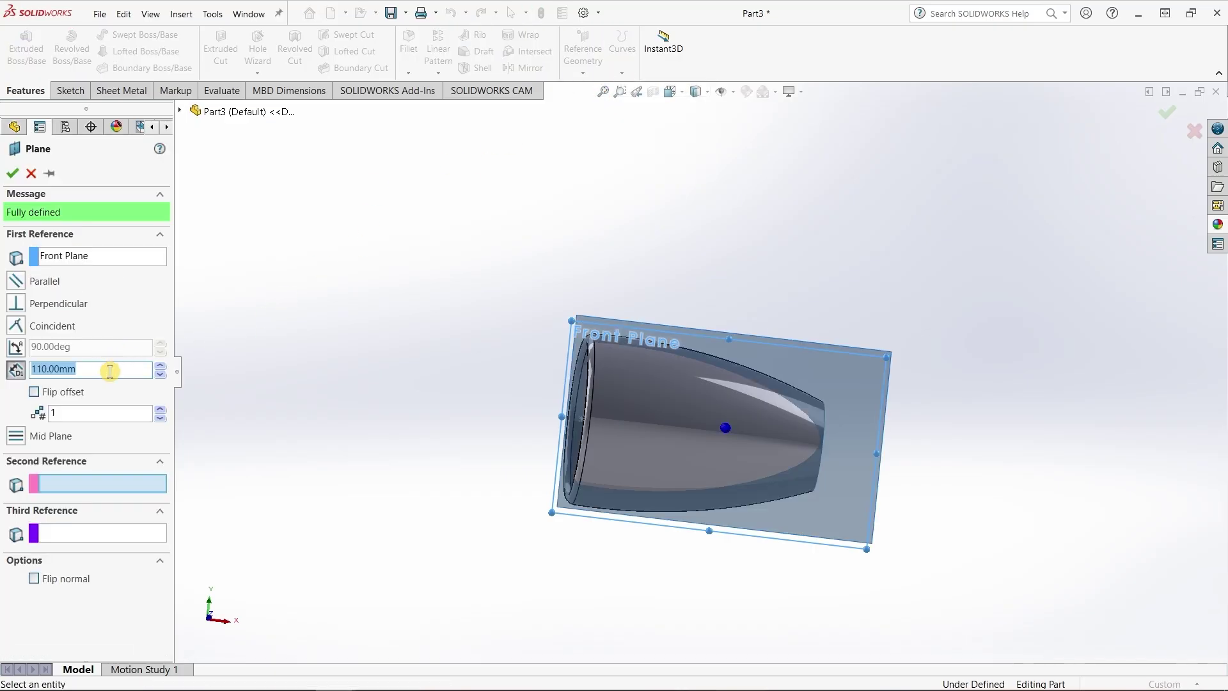
middle_click_drag(494, 396, 579, 418)
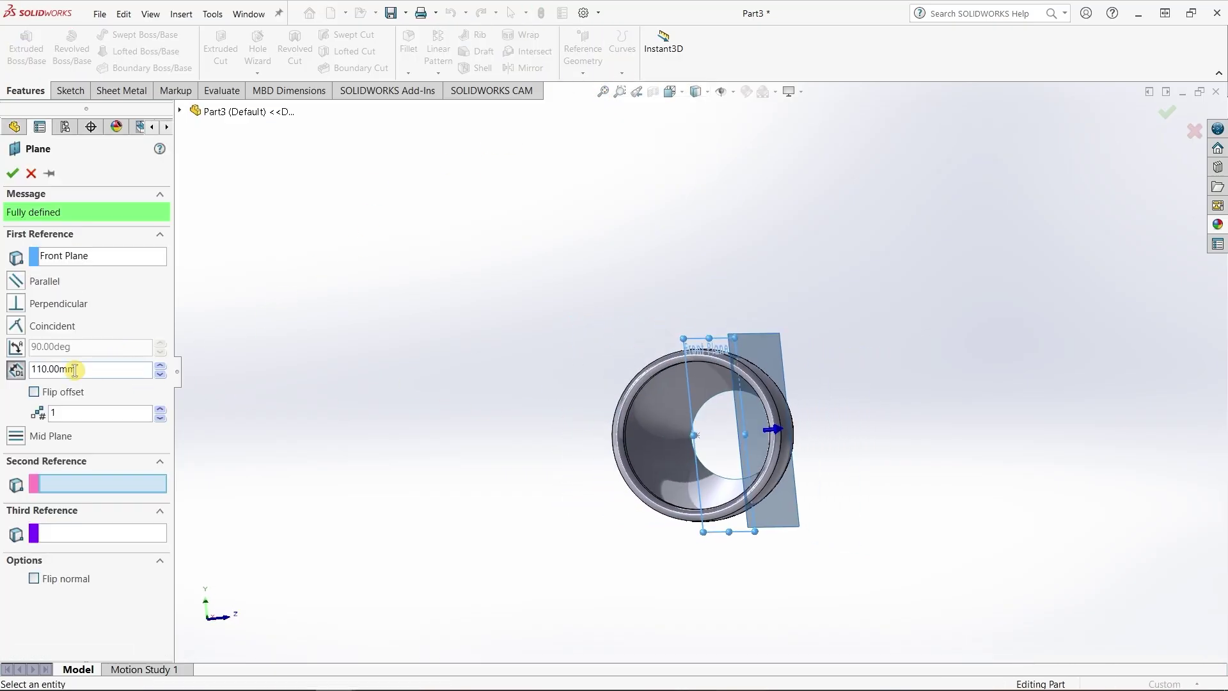
left_click(161, 366)
left_click(160, 367)
left_click(161, 366)
left_click(160, 367)
left_click(160, 366)
left_click(160, 366)
left_click(161, 367)
left_click(161, 367)
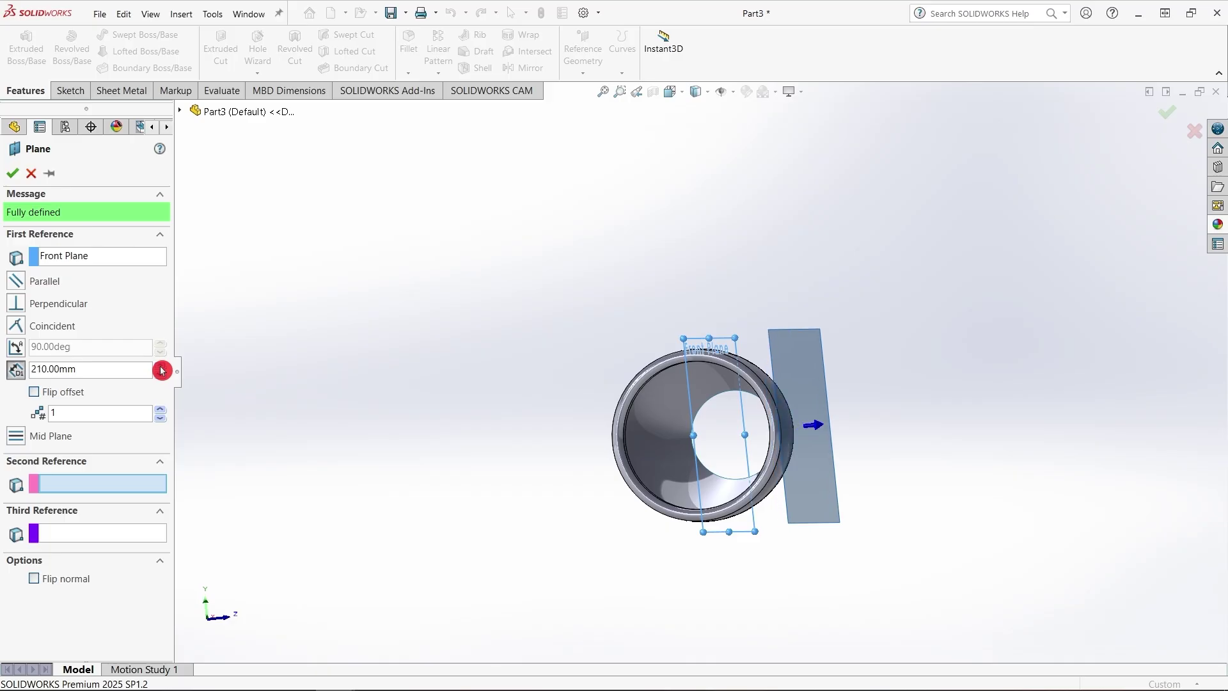
left_click(160, 366)
middle_click_drag(383, 383, 398, 380)
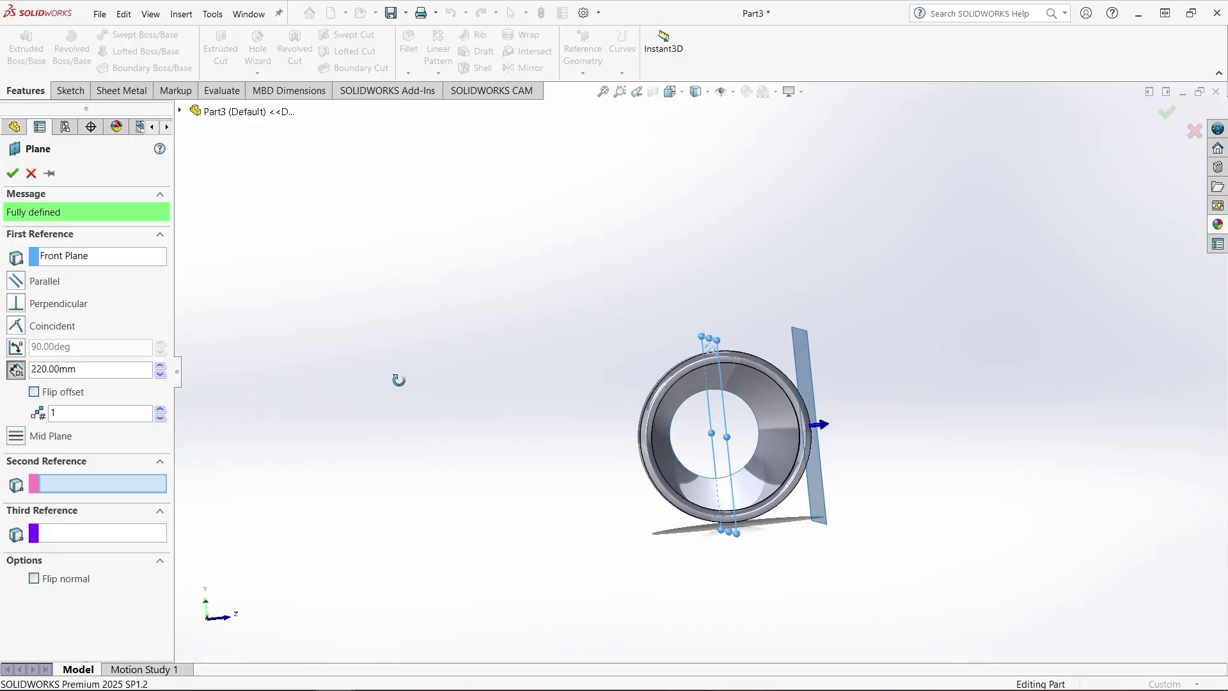
left_click(165, 366)
left_click(164, 367)
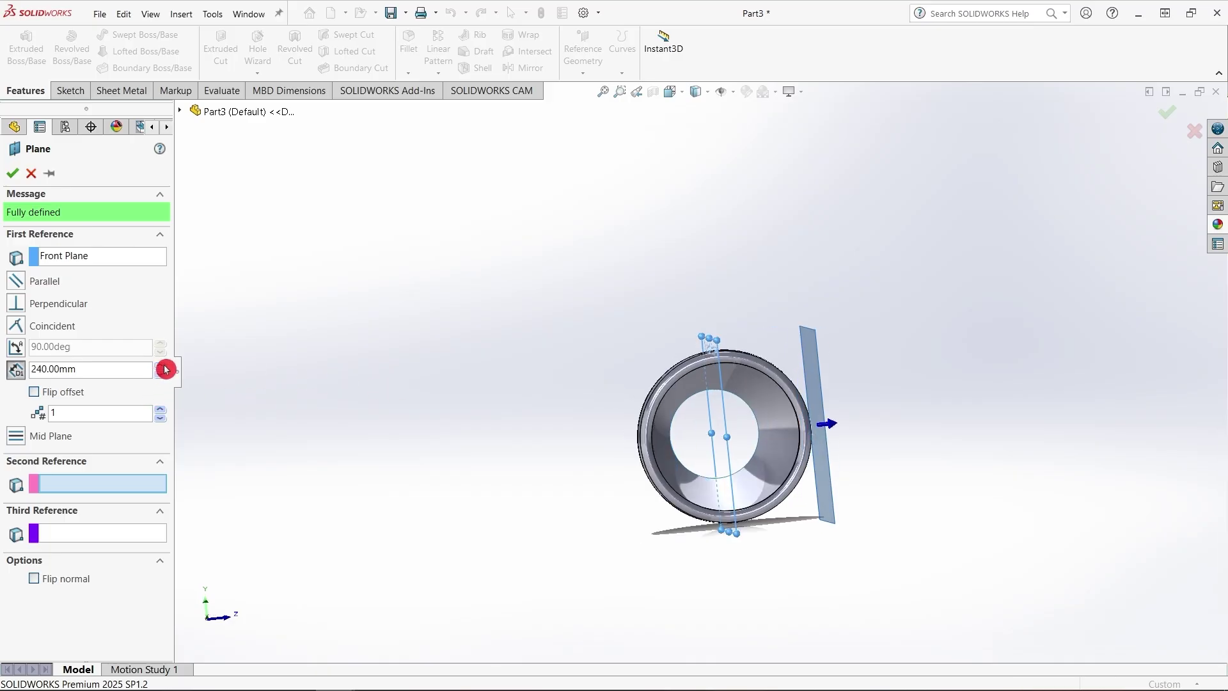
left_click(10, 177)
Start a sketch on the new offset plane and draw a horizontal centreline about 605 mm long from the origin
middle_click_drag(1061, 501, 579, 349)
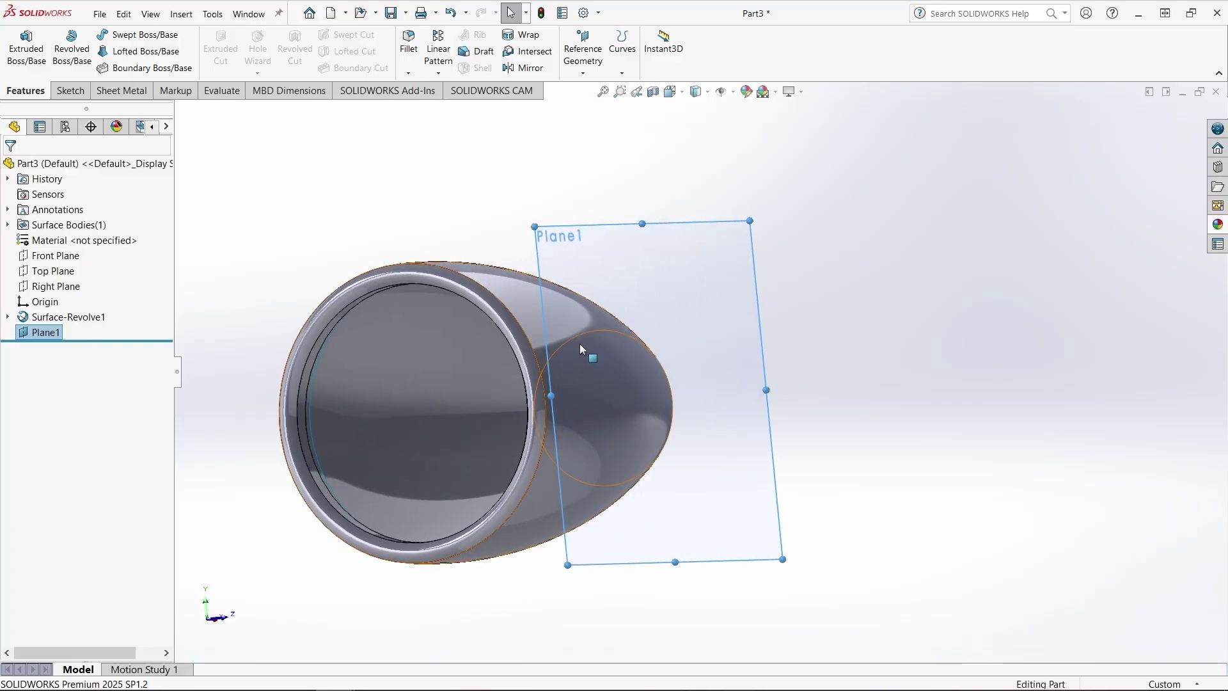
left_click(708, 280)
left_click(775, 243)
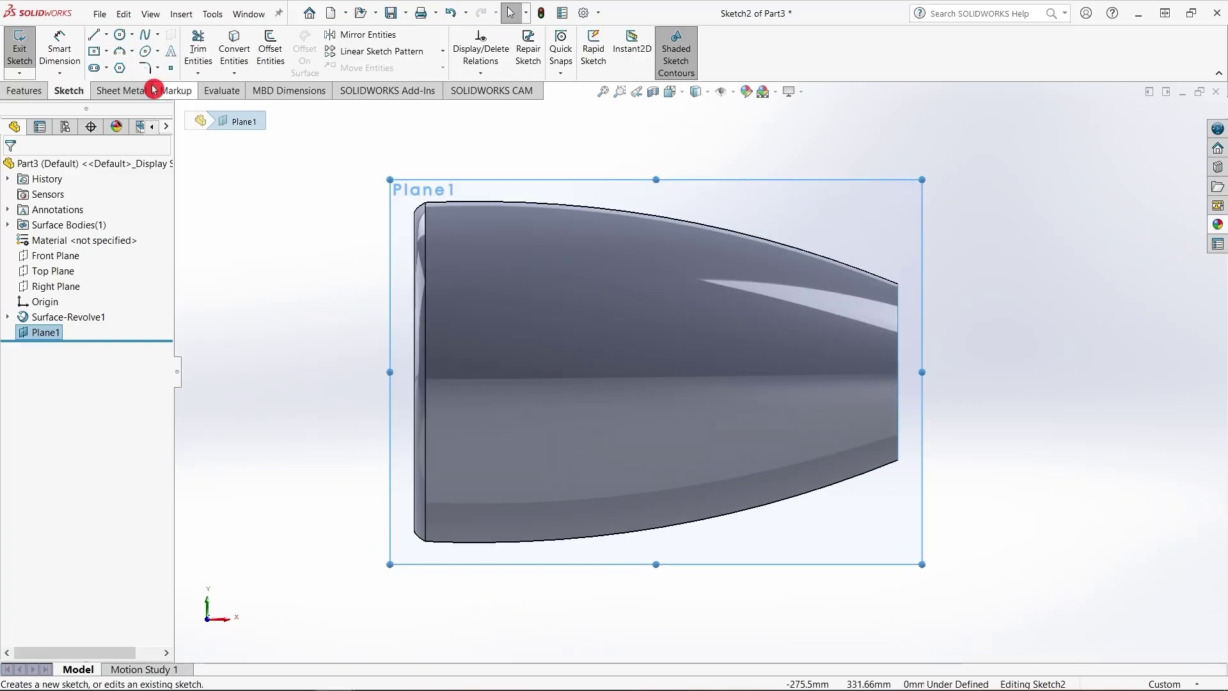
left_click(106, 34)
left_click(122, 62)
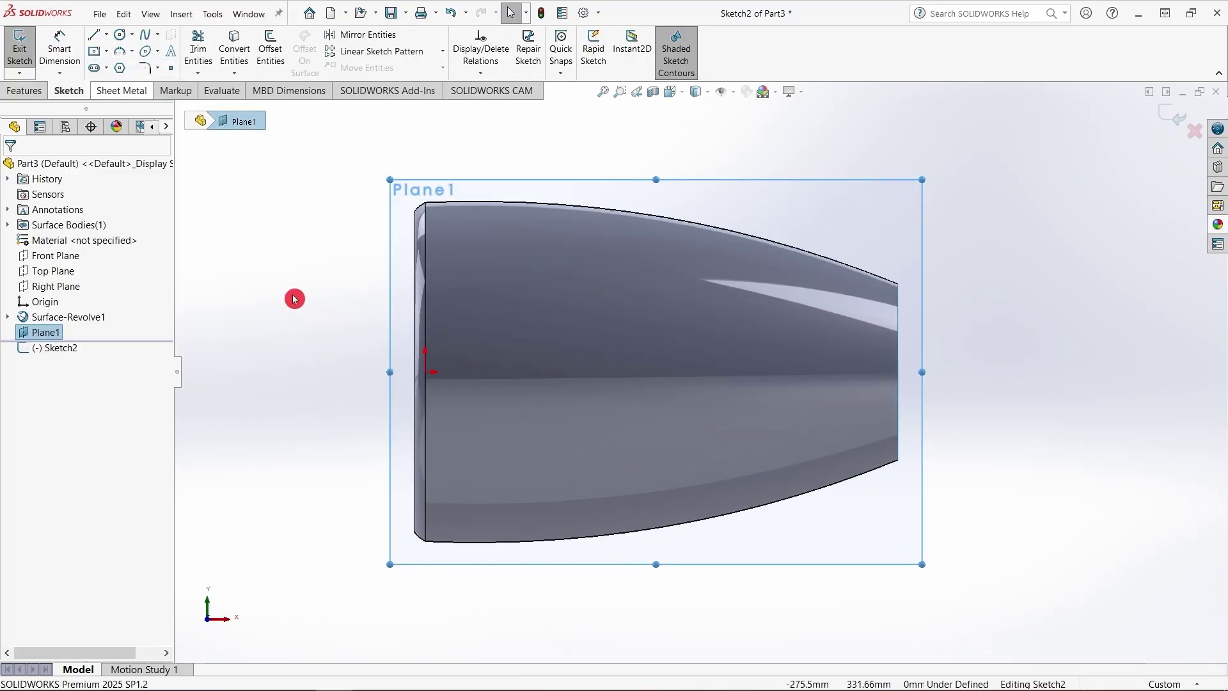
left_click(425, 372)
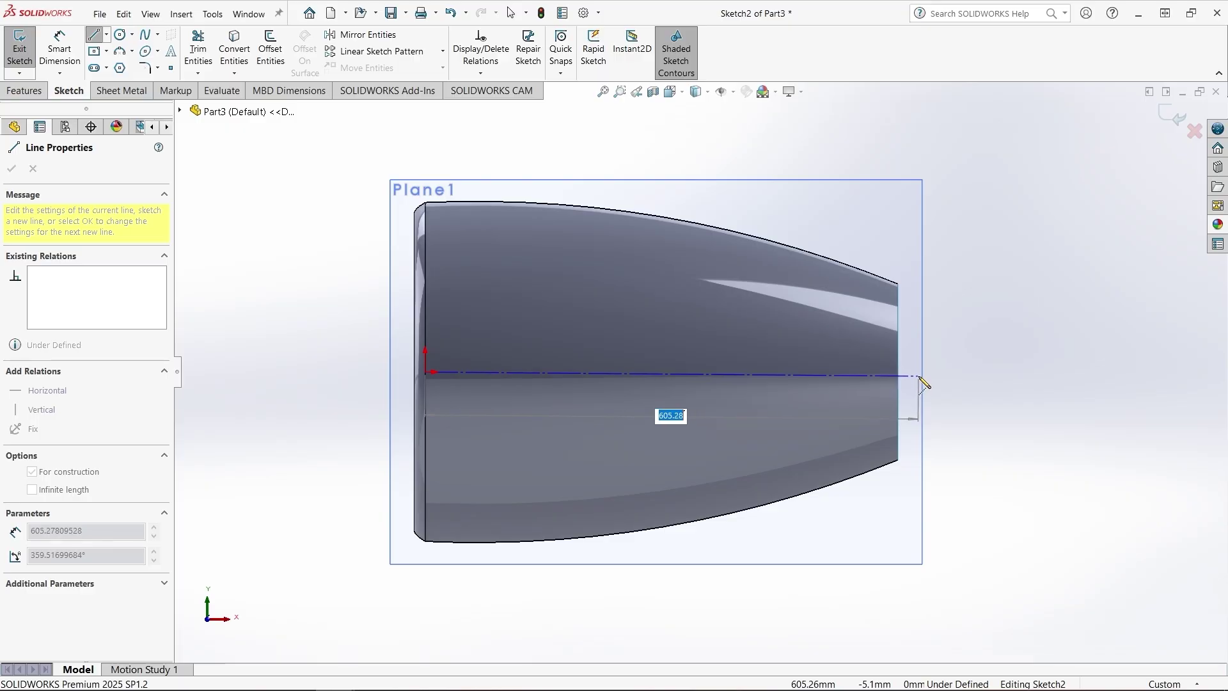
left_click(920, 373)
right_click(881, 394)
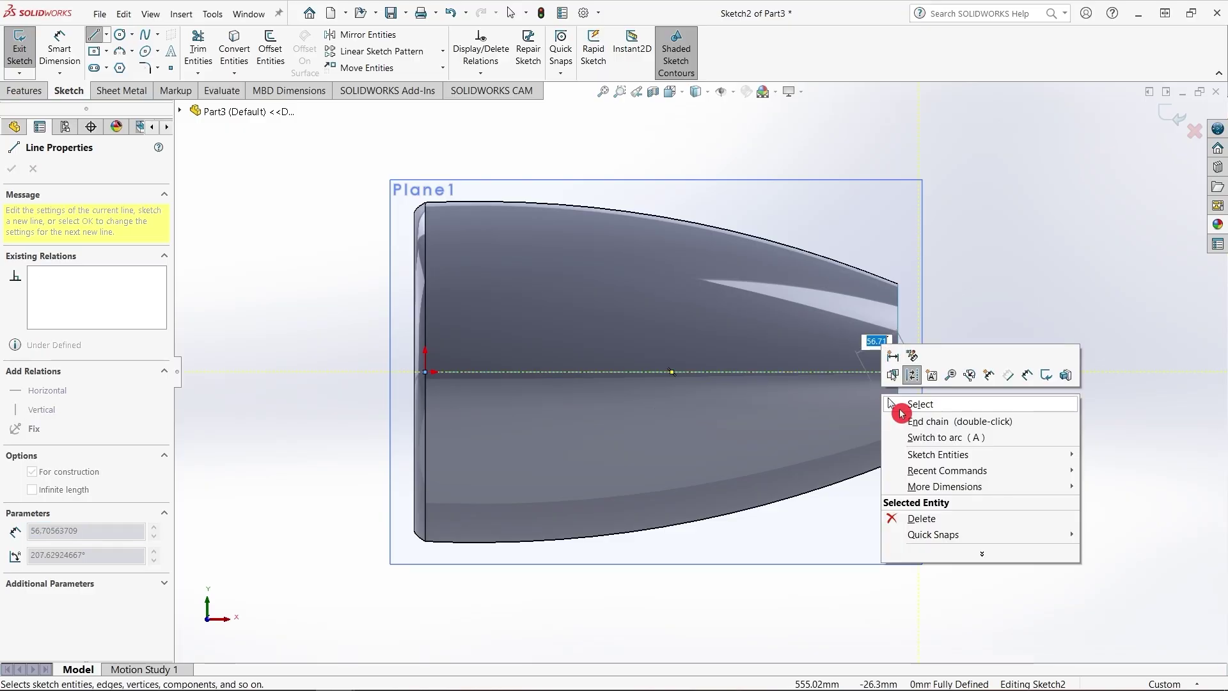
left_click(900, 409)
Add the sketch text EgyptAir centred along the centreline, using the Cairo font in Bold at 150 points
left_click(168, 51)
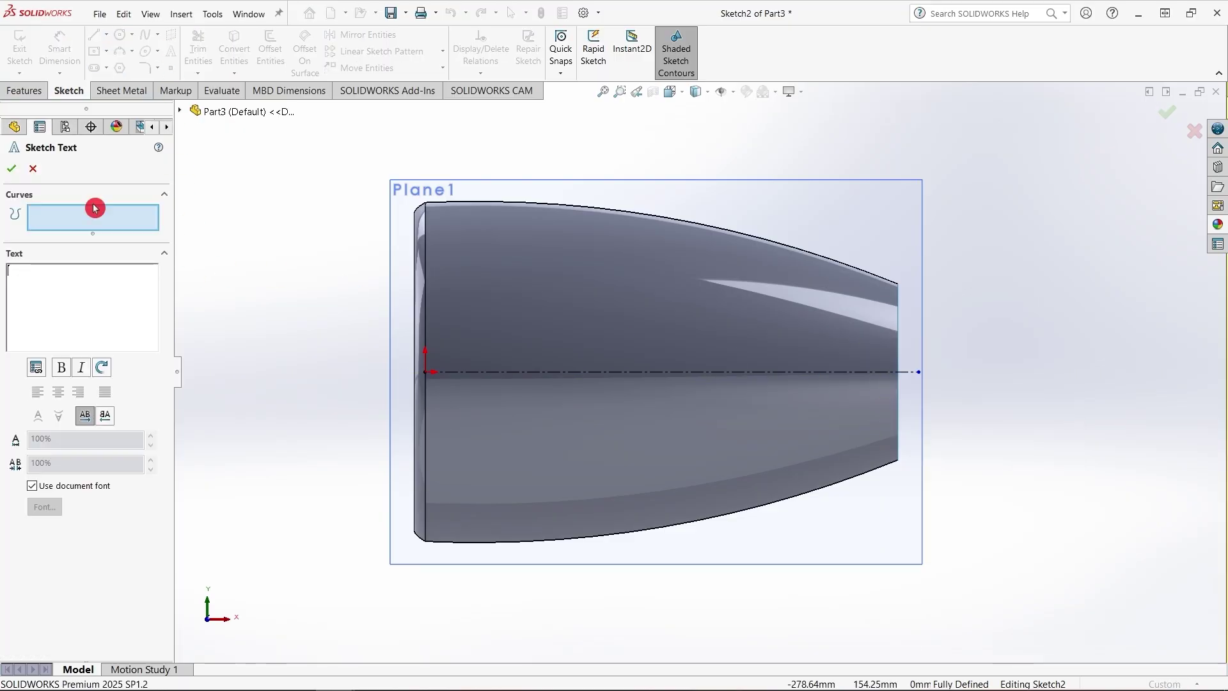
left_click(496, 371)
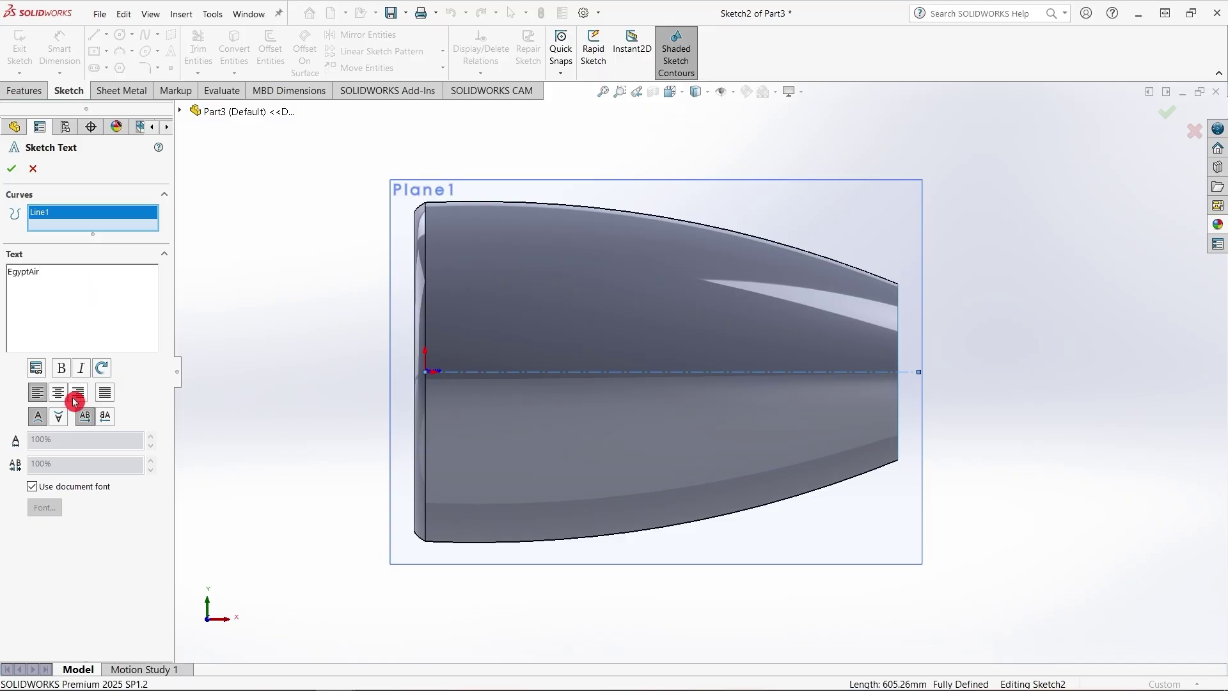
left_click(56, 484)
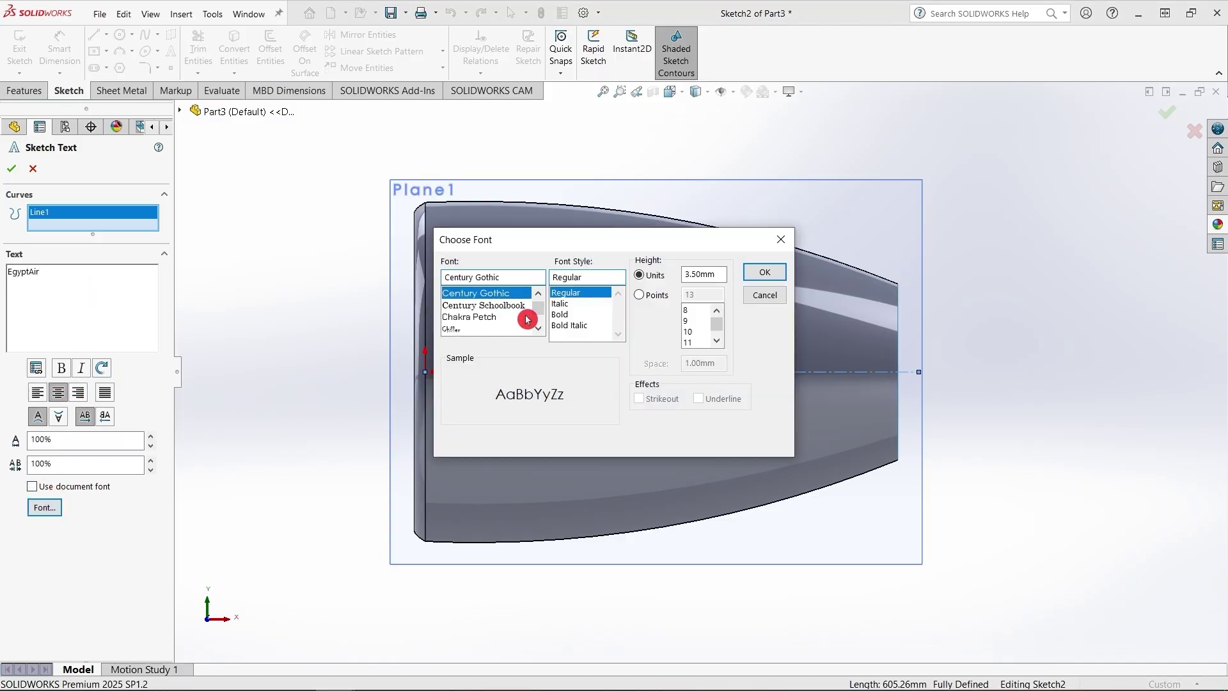
scroll(527, 320, "down", 10)
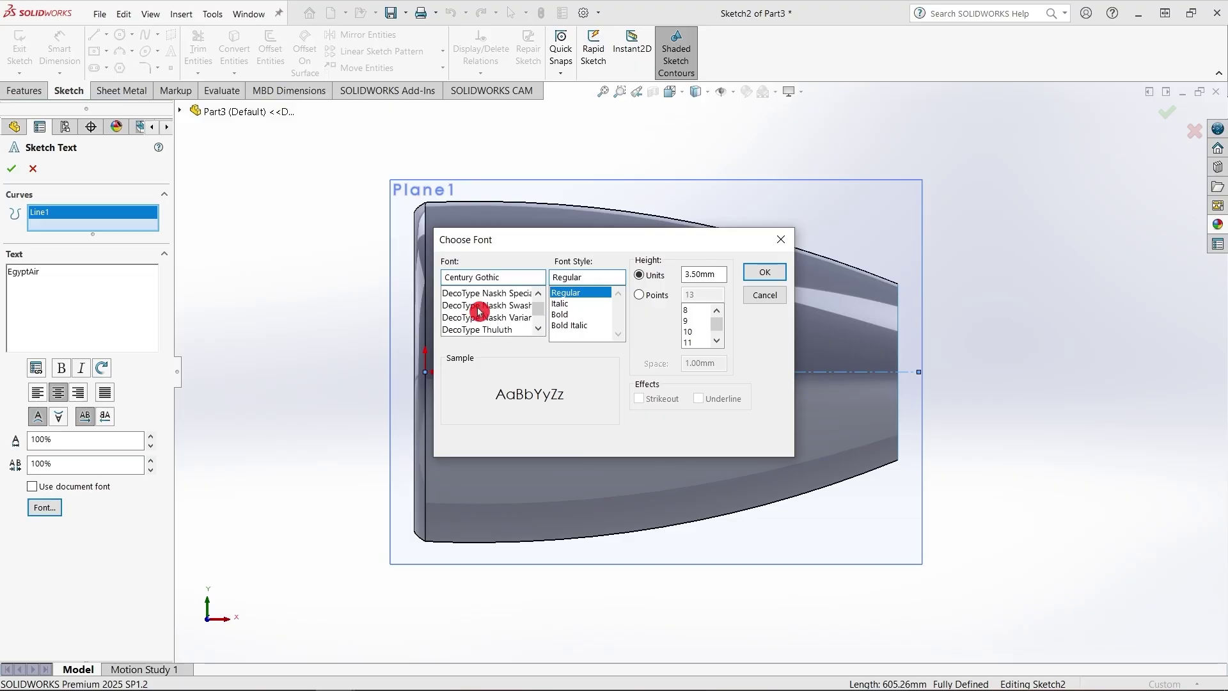
scroll(480, 313, "up", 3)
scroll(480, 318, "up", 5)
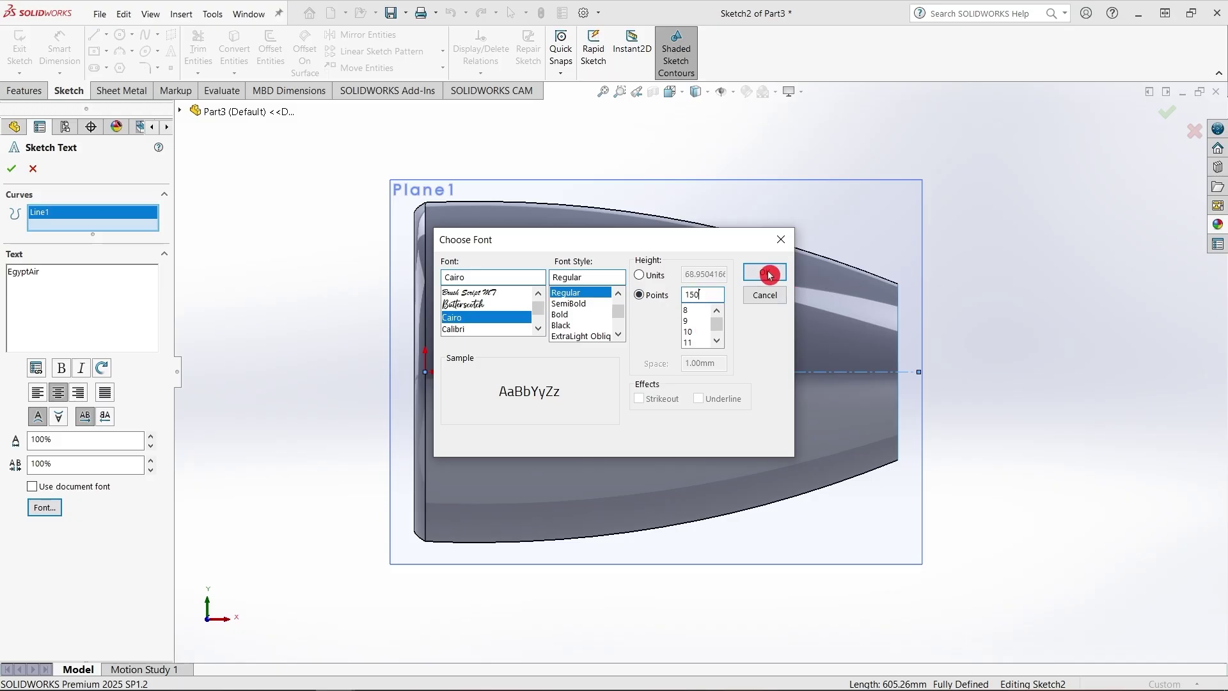
left_click(575, 328)
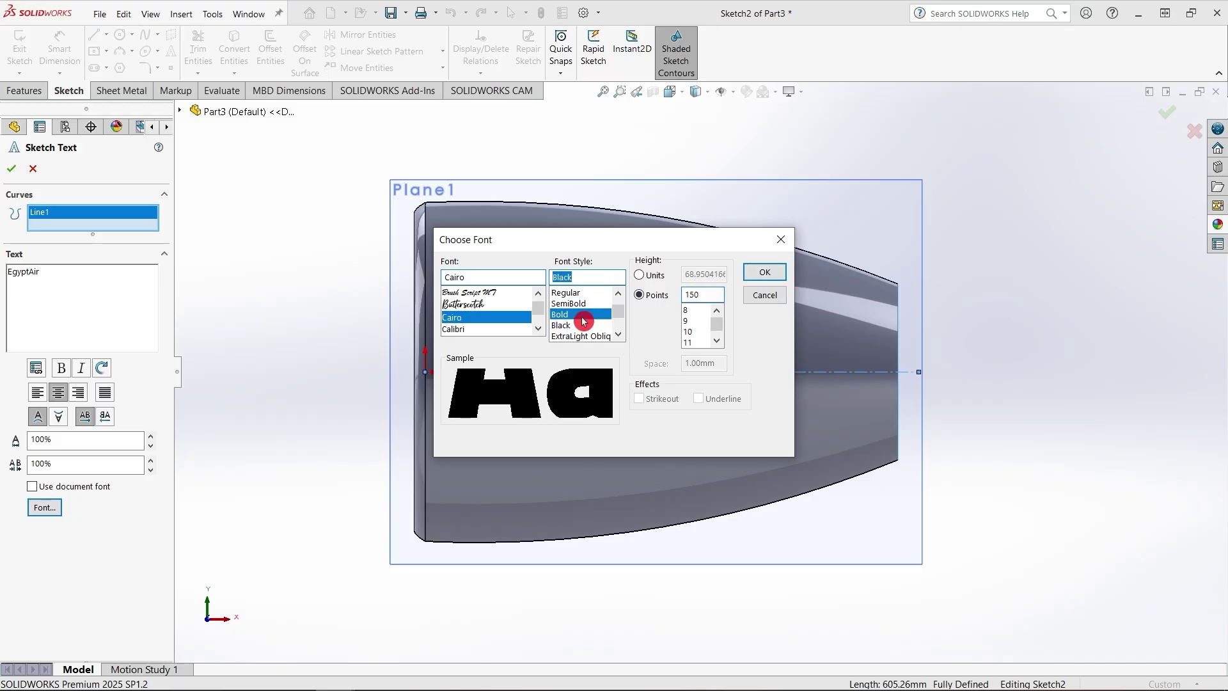
left_click(764, 273)
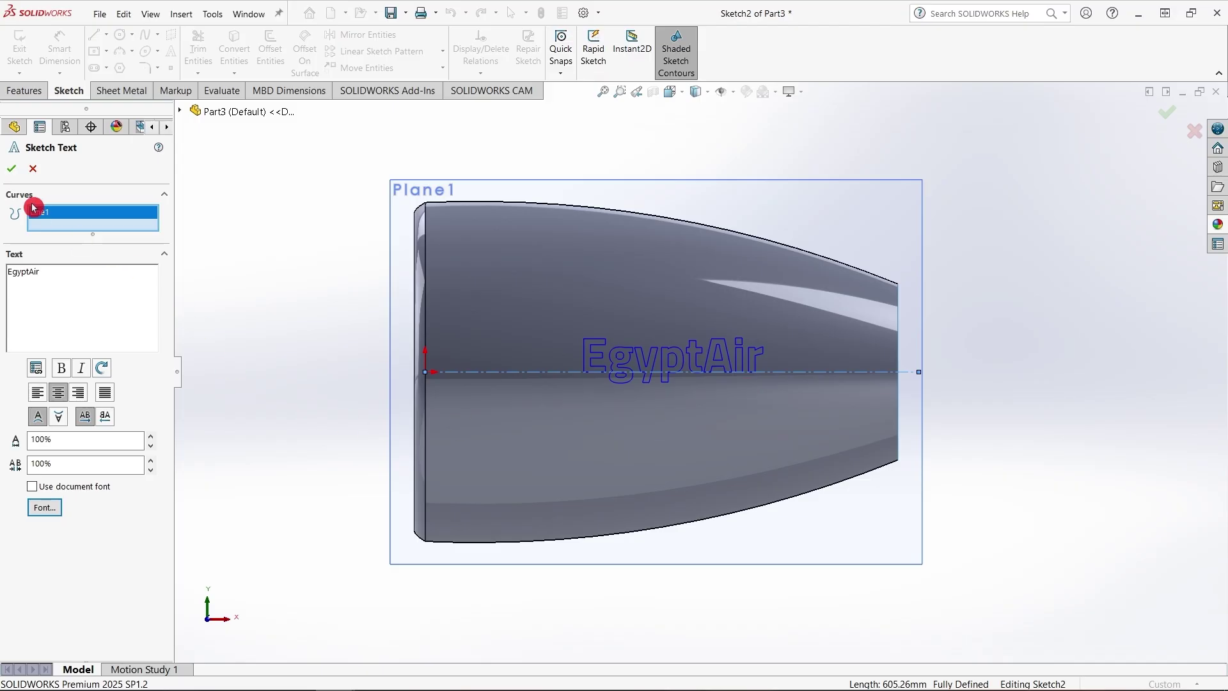
left_click(12, 169)
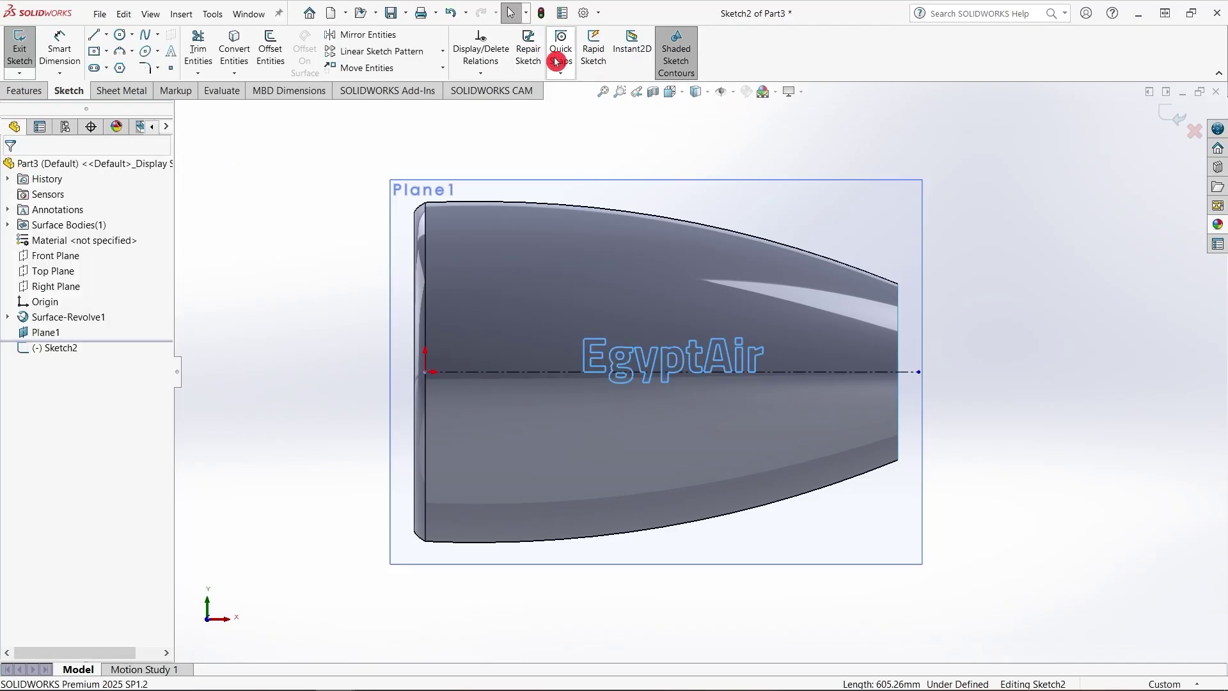
Project the EgyptAir text sketch onto the casing's large outer face as a split line
left_click(590, 61)
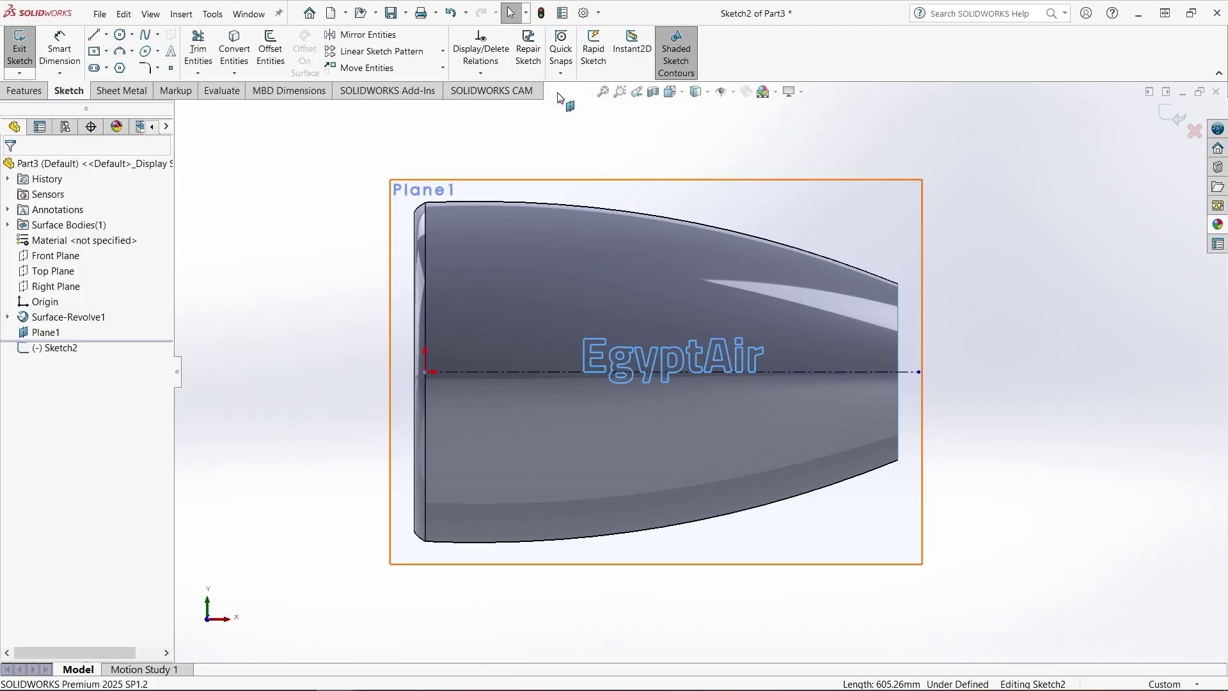
left_click(9, 96)
left_click(624, 73)
left_click(624, 90)
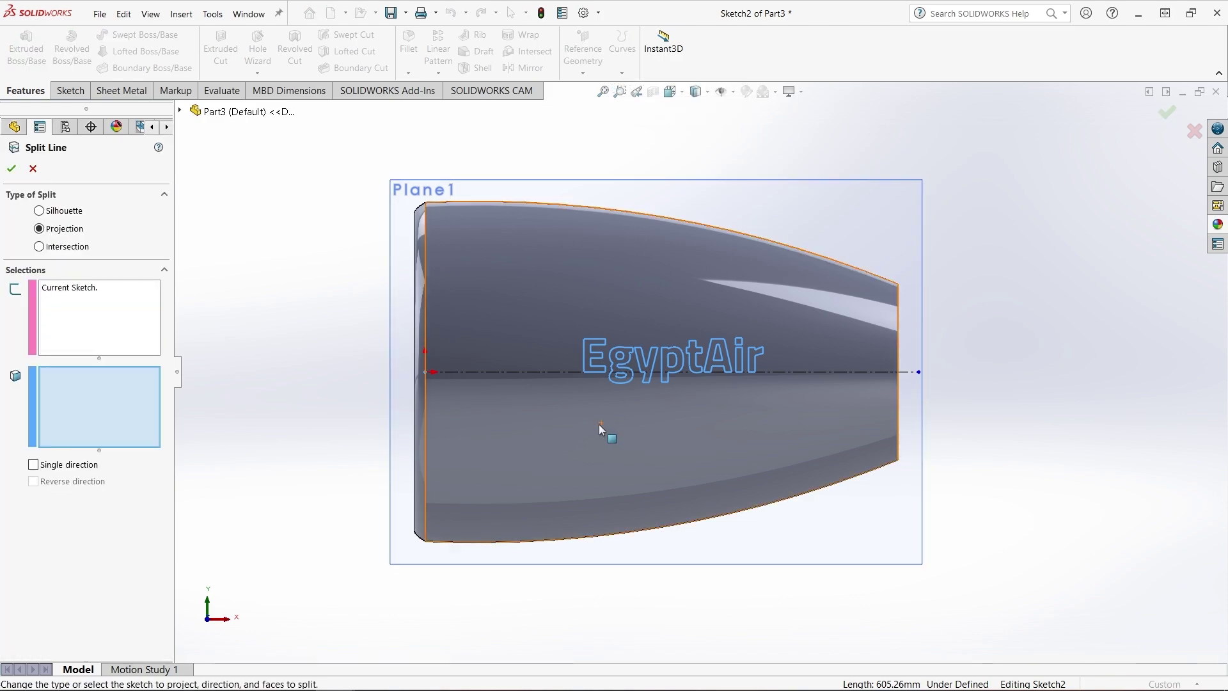
left_click(448, 314)
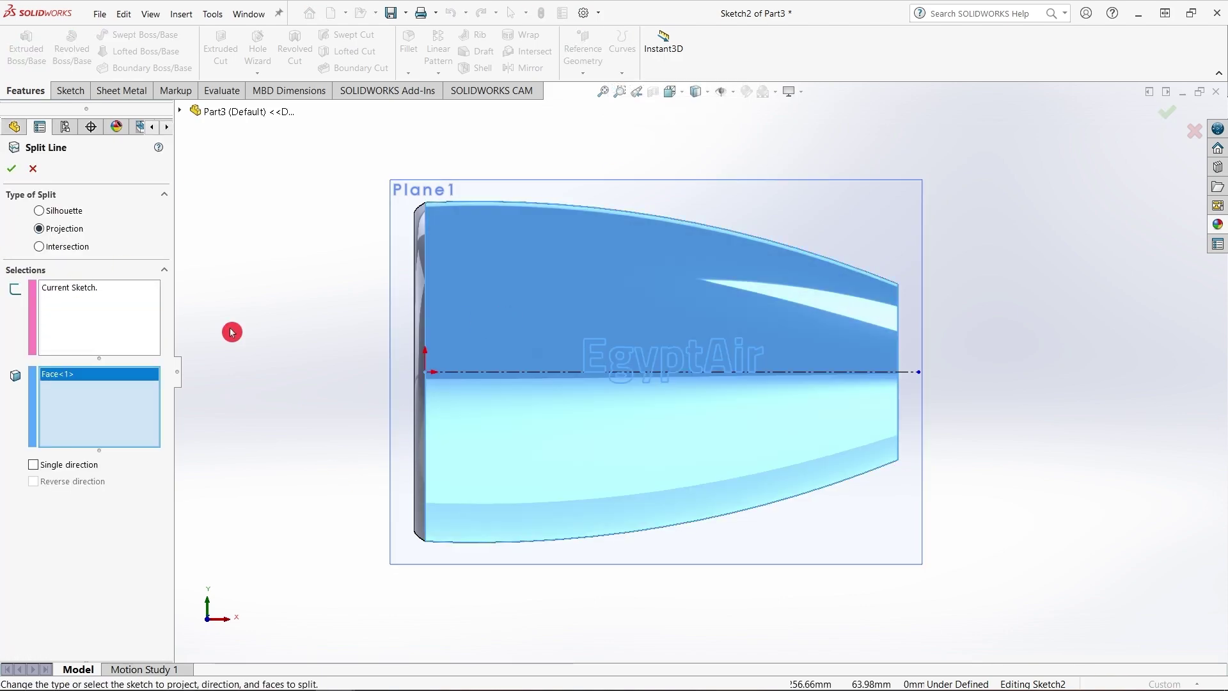
right_click(274, 321)
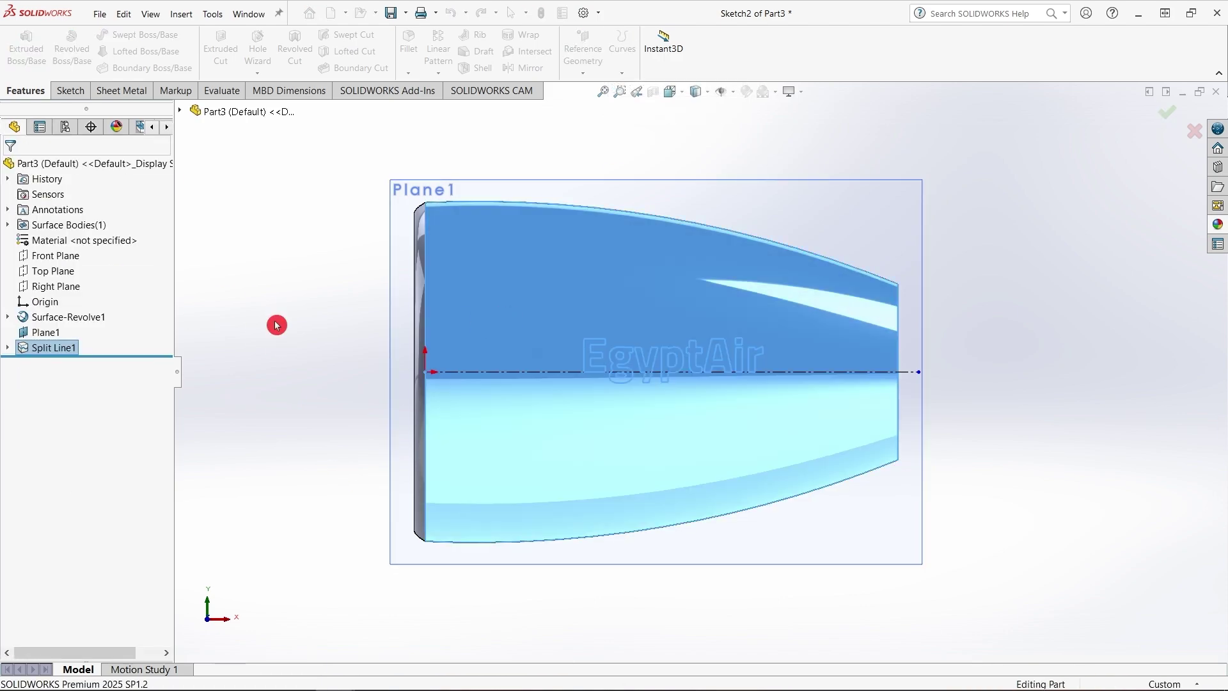
Hide the offset plane that carries the text sketch
right_click(417, 225)
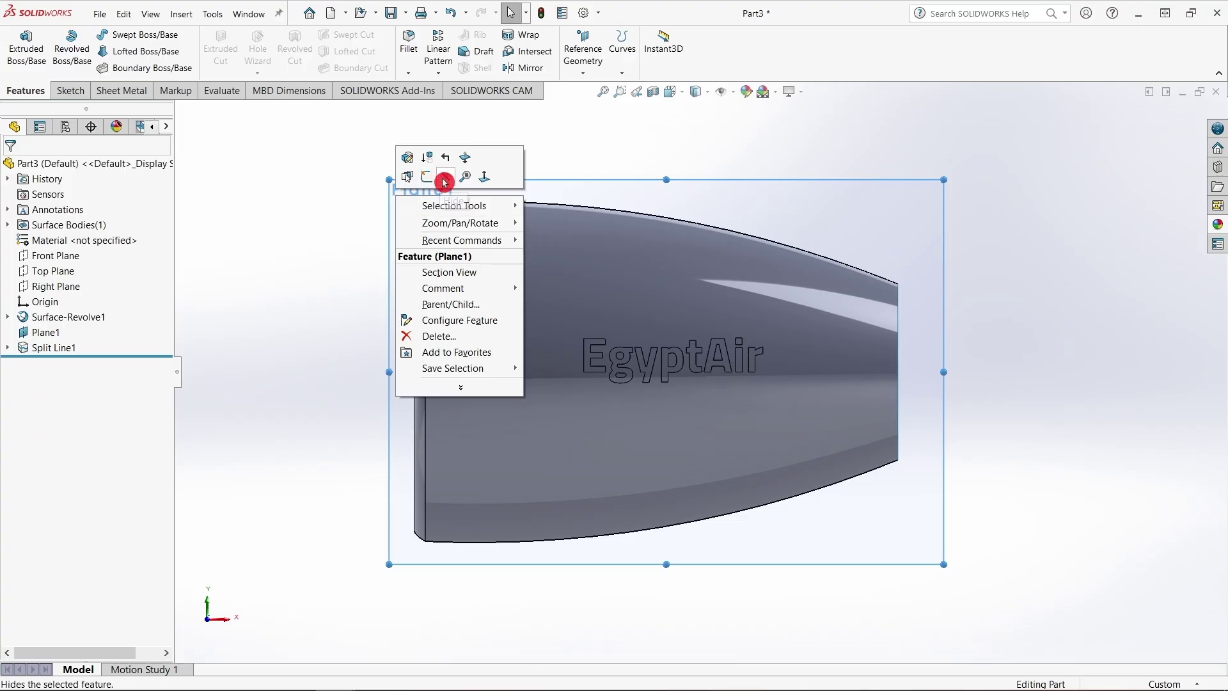
left_click(445, 183)
mouse_move(400, 271)
middle_mouse_down()
mouse_move(559, 250)
mouse_move(378, 288)
mouse_move(409, 279)
middle_mouse_up()
left_click(672, 136)
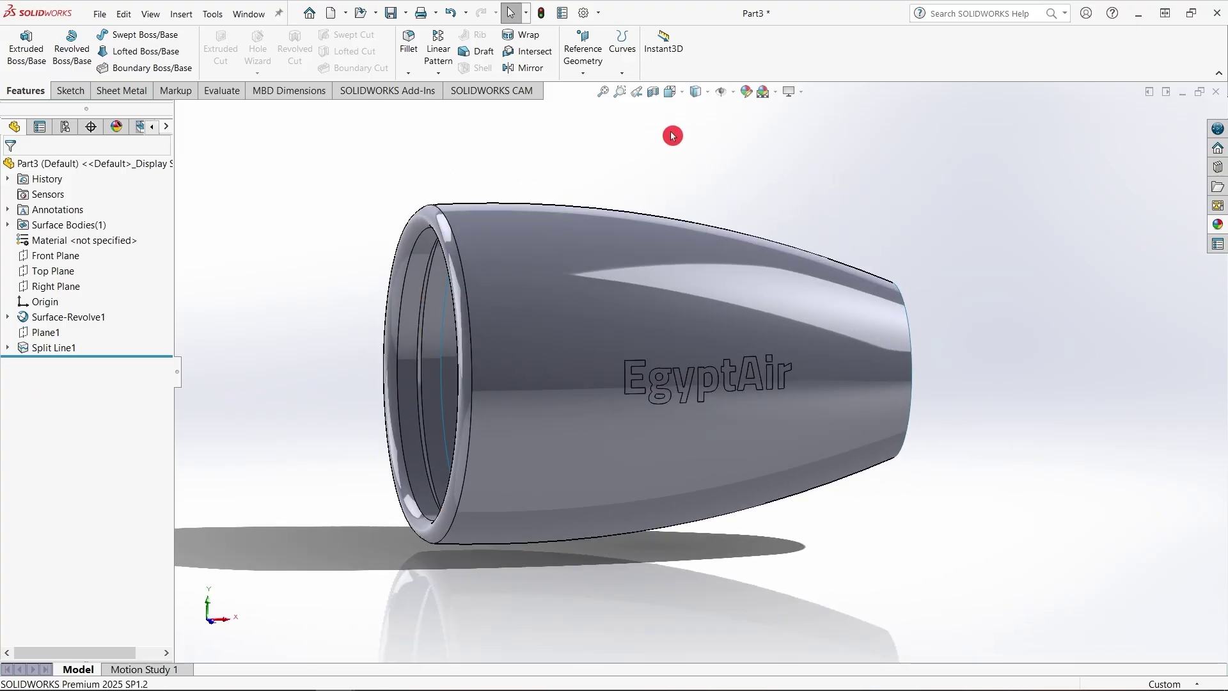
Apply a blue colour to the split line feature so it covers the casing's outer face and lettering
left_click(632, 381)
left_click(901, 532)
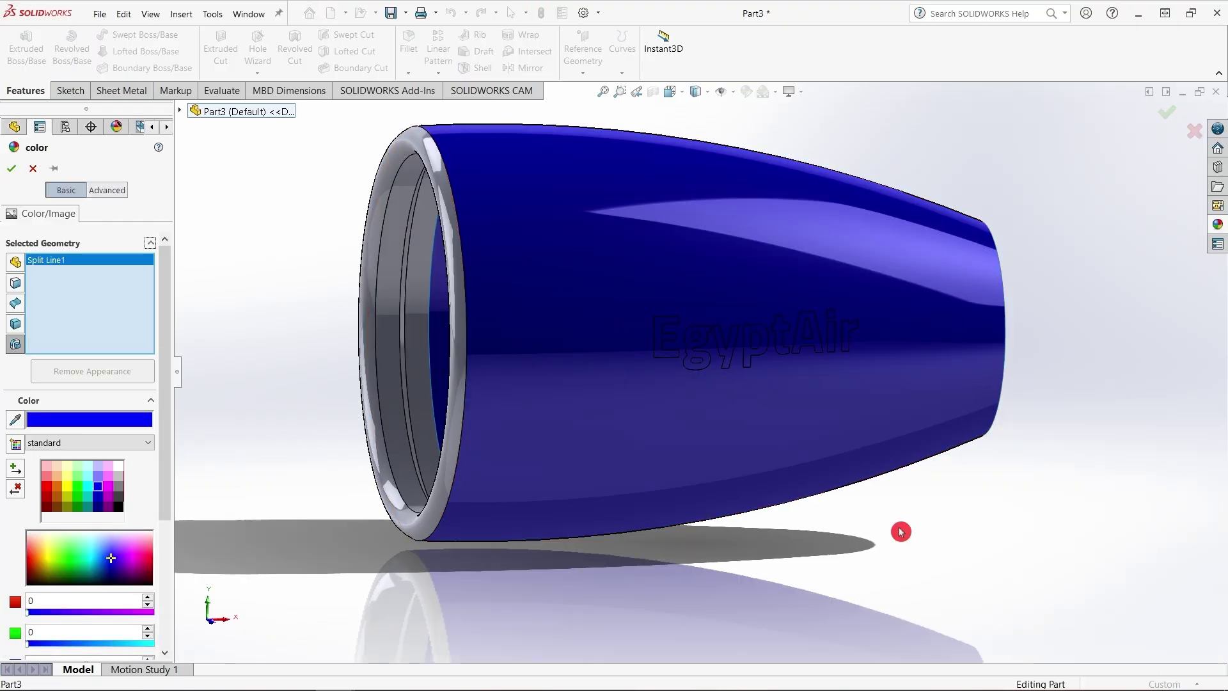
left_click(13, 174)
middle_click_drag(603, 335, 581, 426)
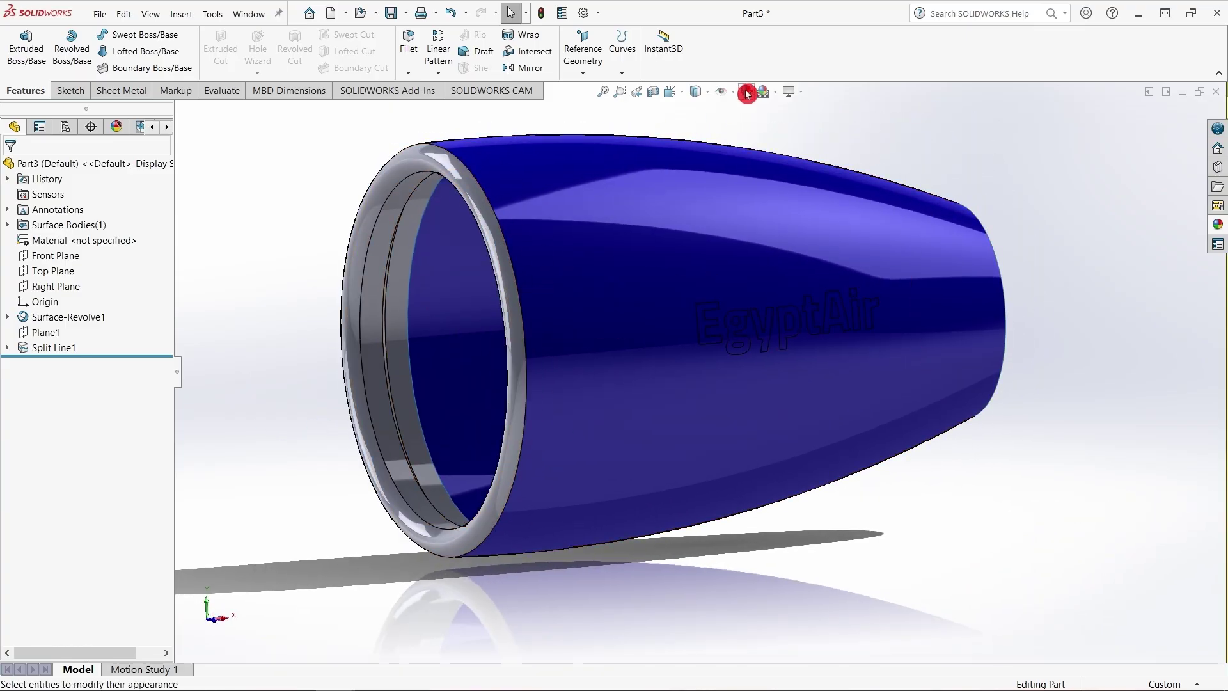
Apply a light blue-violet colour, with red 128 and green 128, to the whole casing part
left_click(350, 384)
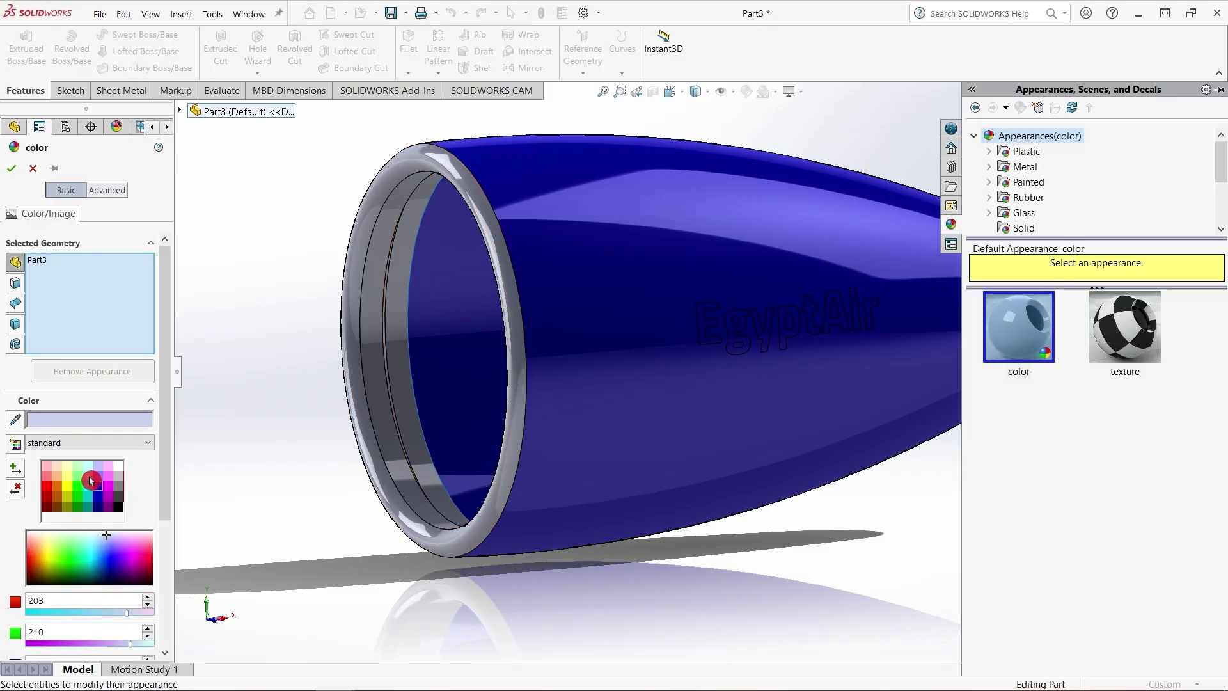
left_click(88, 466)
left_click(374, 382)
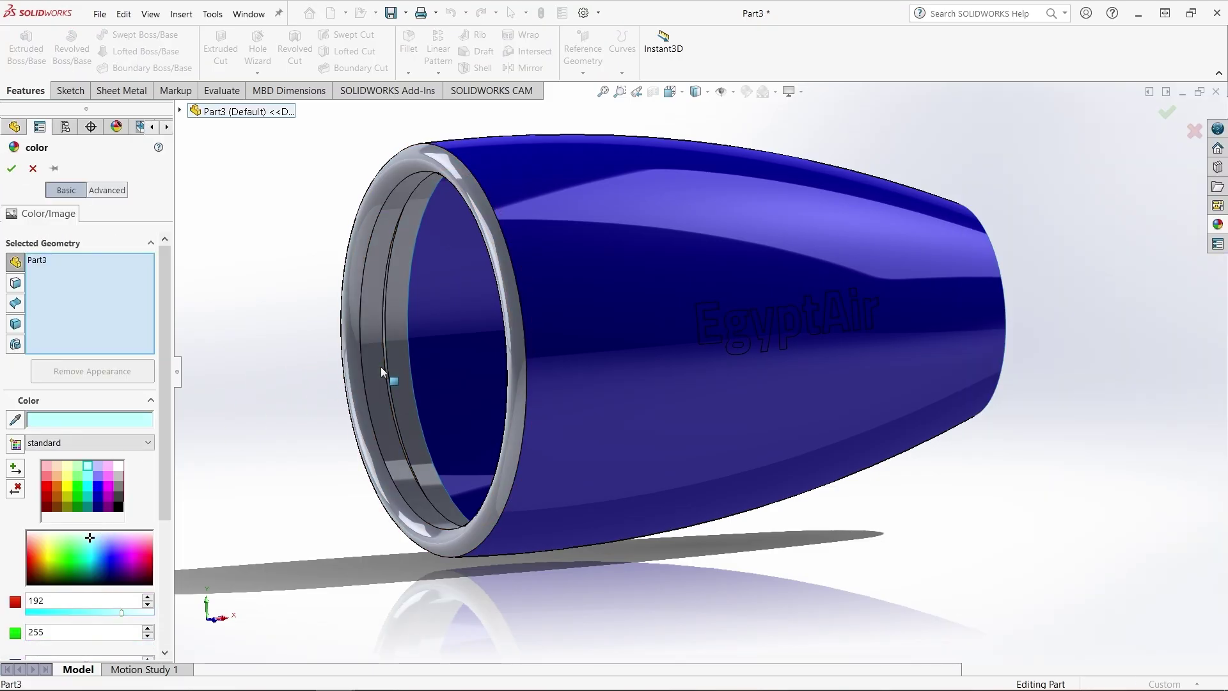
left_click(85, 548)
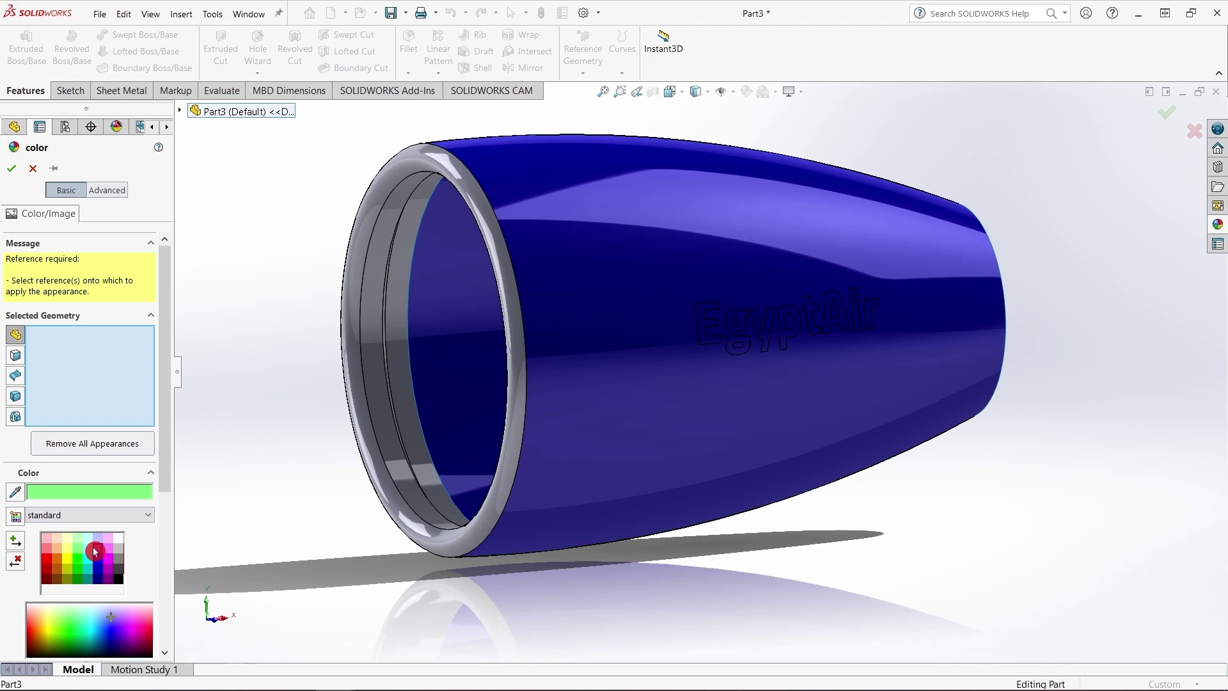
left_click(96, 547)
left_click(378, 388)
left_click(313, 494)
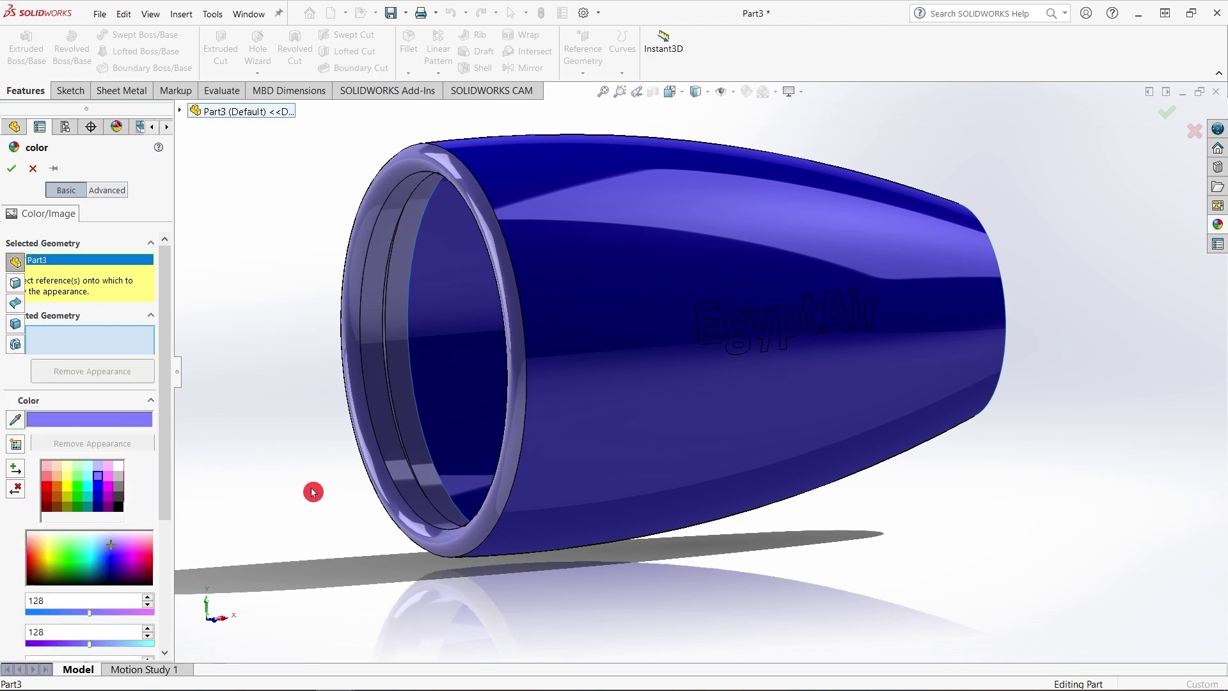
left_click(44, 195)
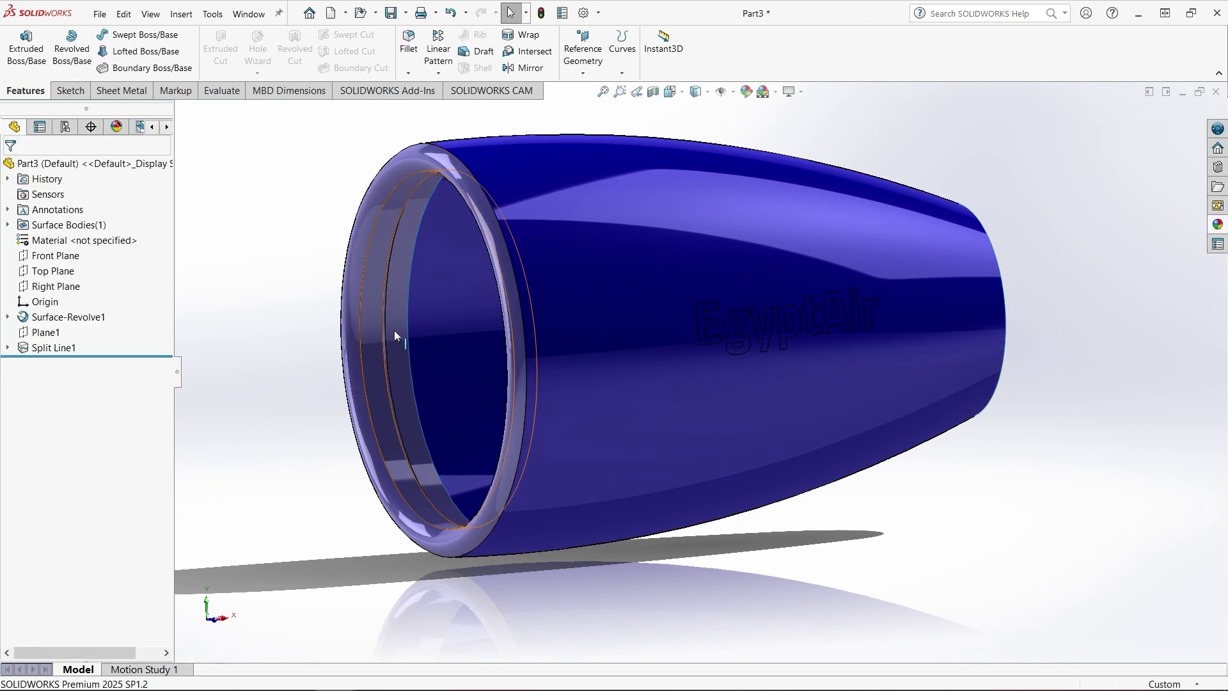
middle_click_drag(684, 394, 599, 377)
middle_click_drag(806, 572, 282, 581)
scroll(737, 221, "up", 4)
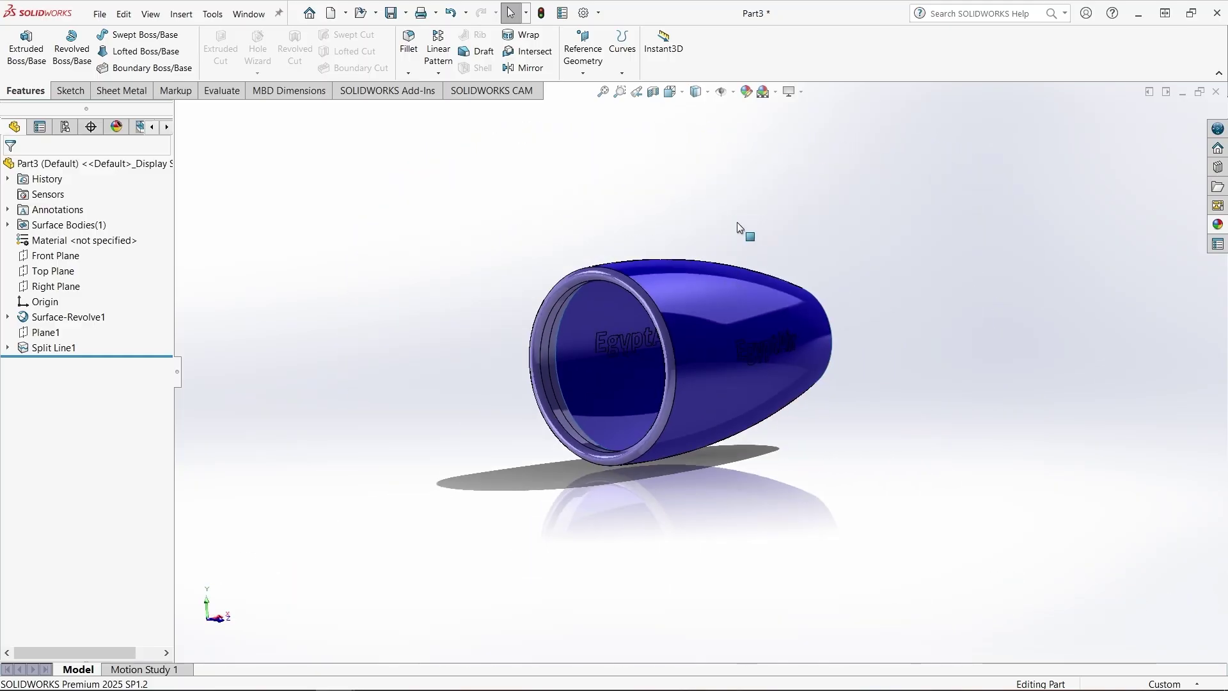
mouse_move(737, 221)
middle_mouse_down()
mouse_move(690, 236)
mouse_move(710, 276)
mouse_move(746, 222)
mouse_move(625, 215)
middle_mouse_up()
Create a new assembly document and dismiss its automatic component browsing
left_click(101, 14)
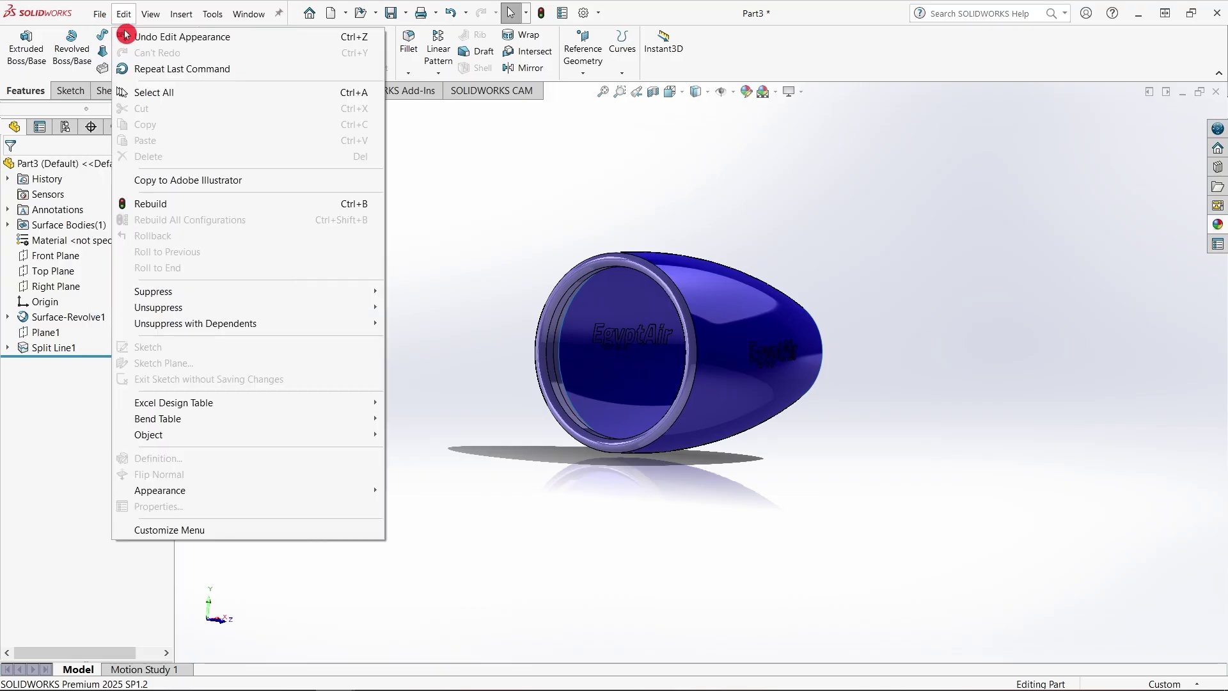
left_click(106, 36)
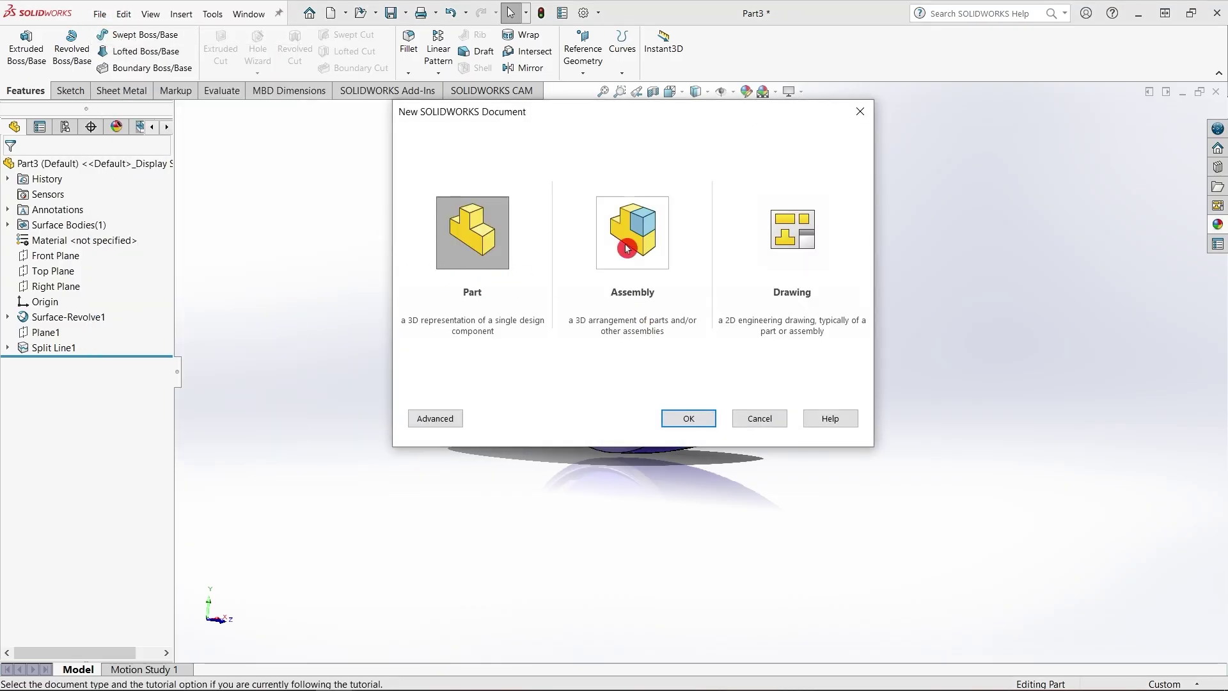
left_click(627, 248)
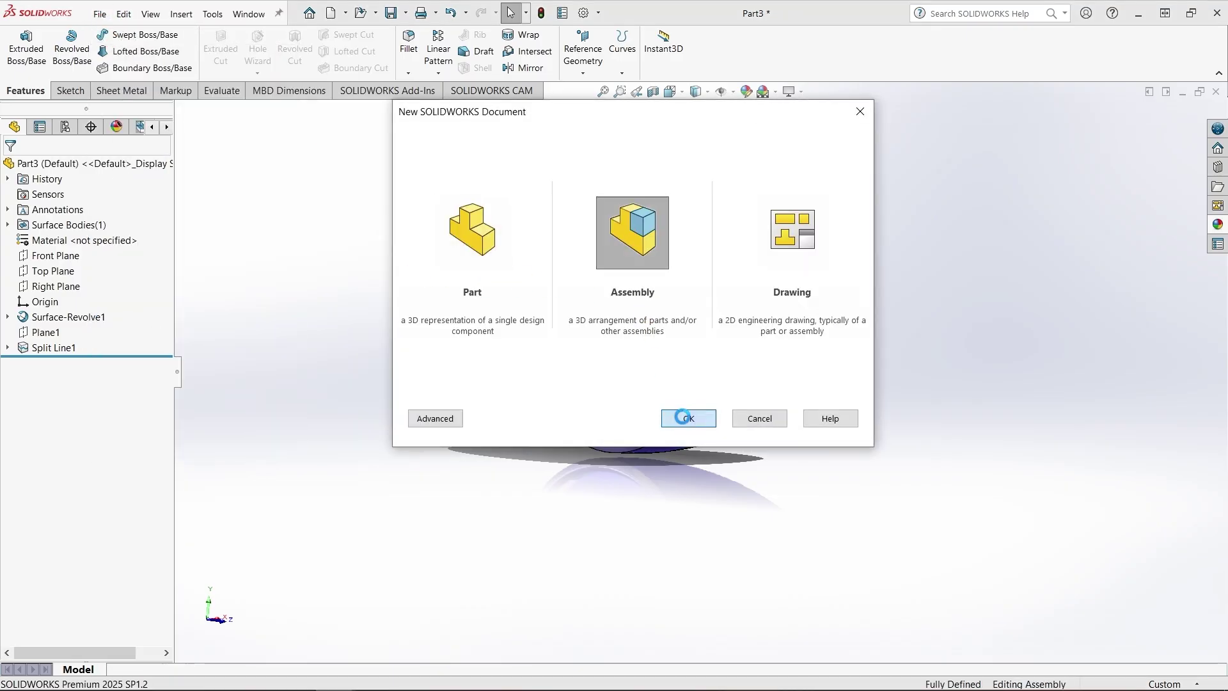
left_click(684, 417)
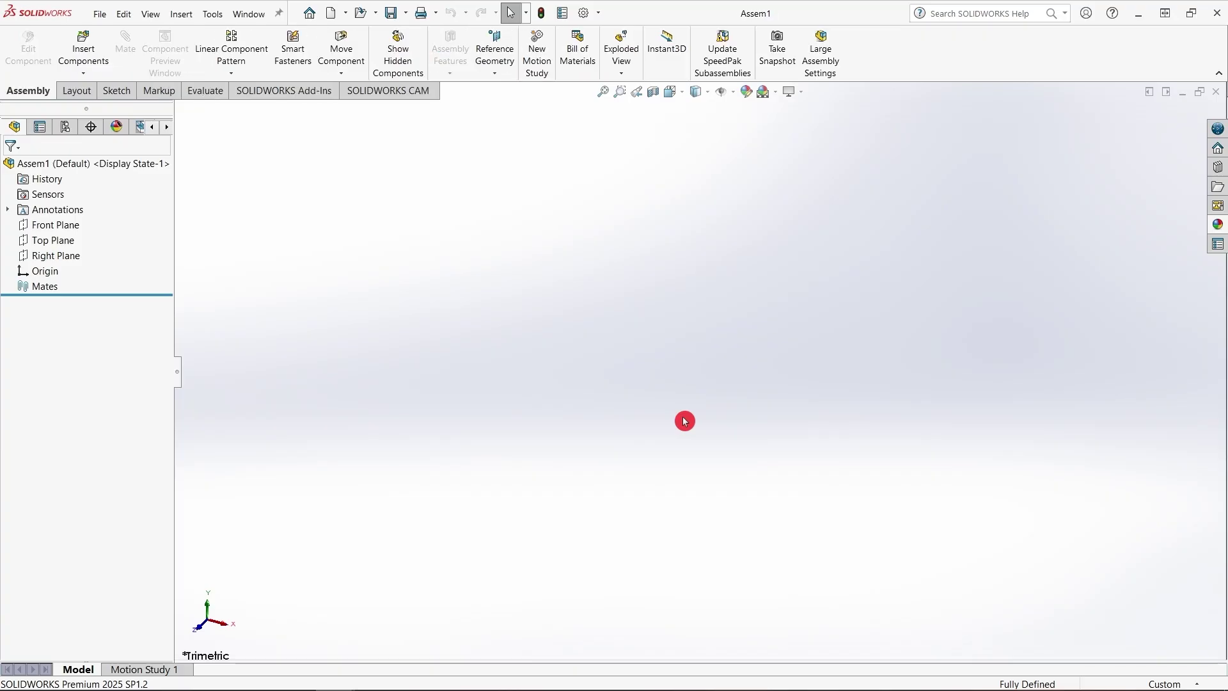
key("Escape")
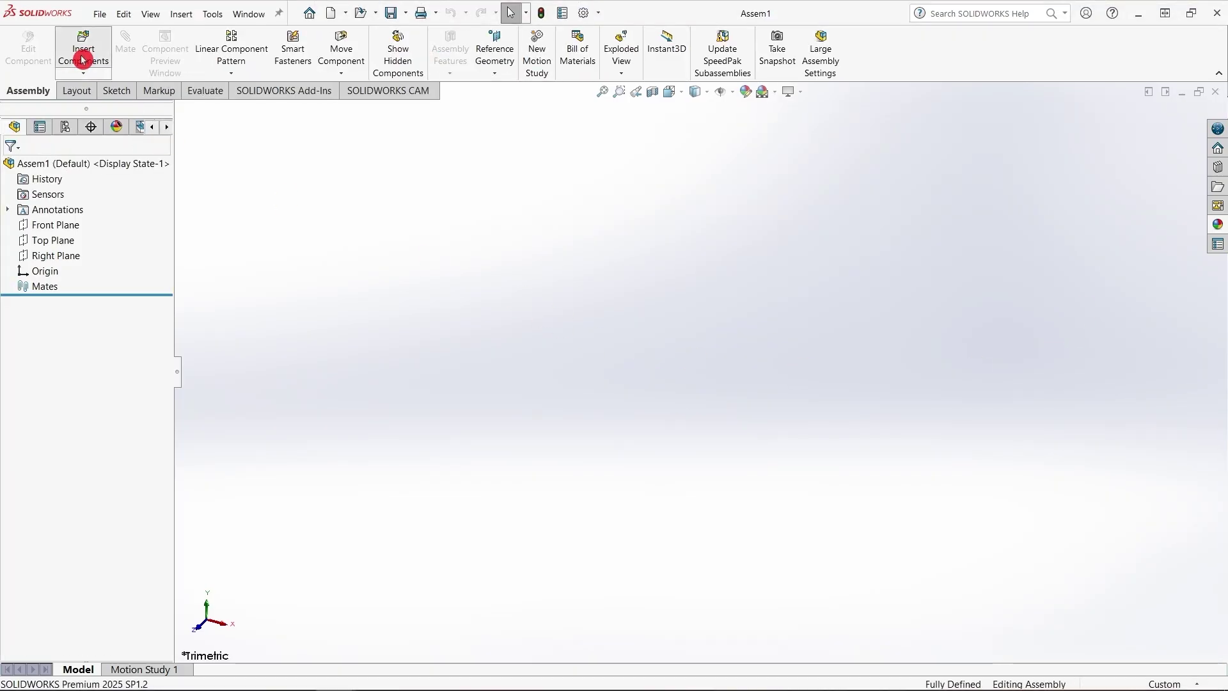
Insert the Housing part as the assembly's first, fixed component
left_click(83, 56)
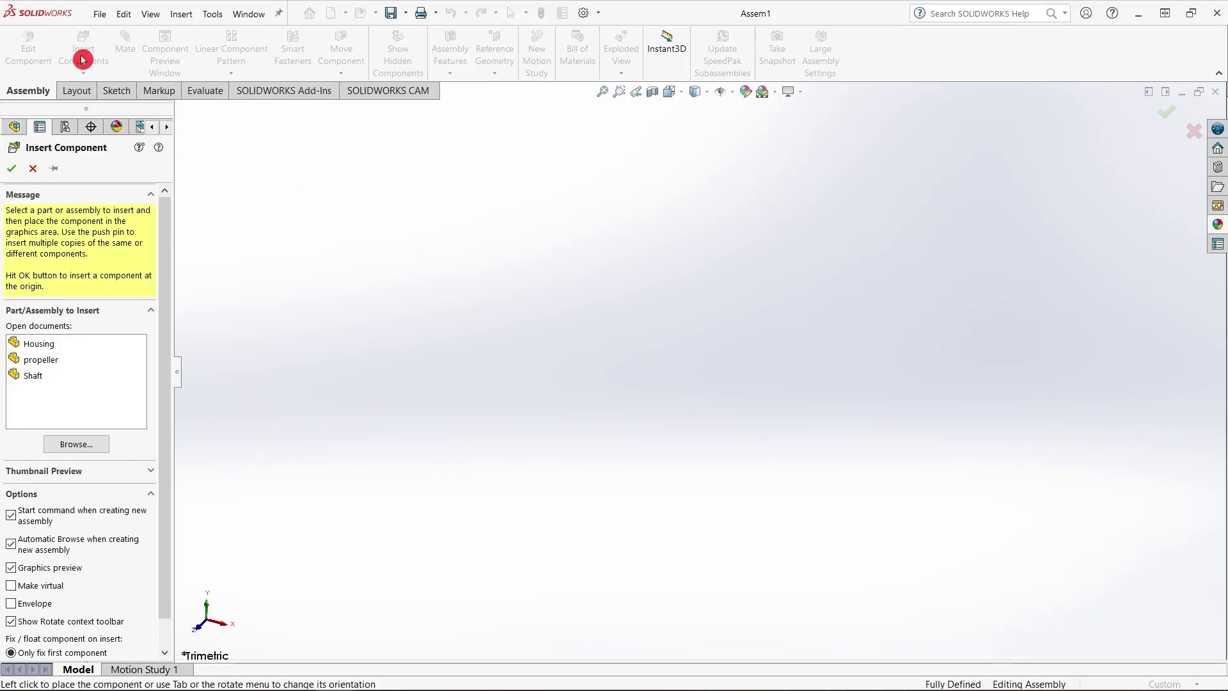
left_click(75, 346)
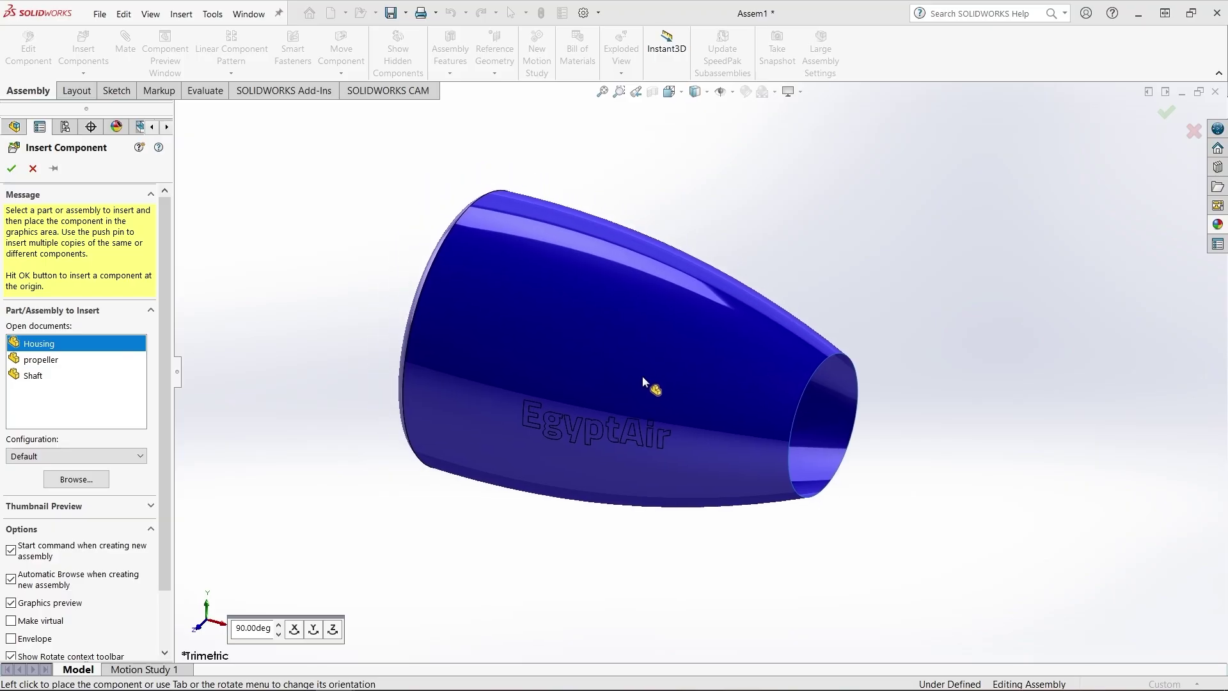
left_click(666, 376)
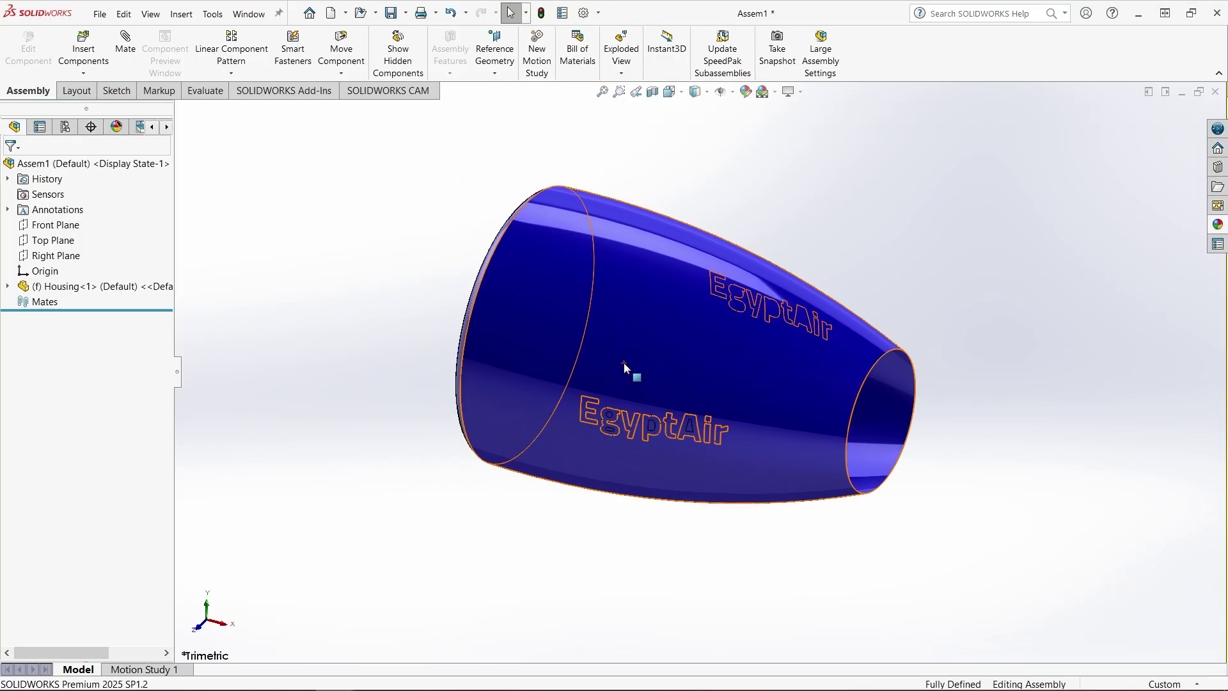
left_click(468, 279)
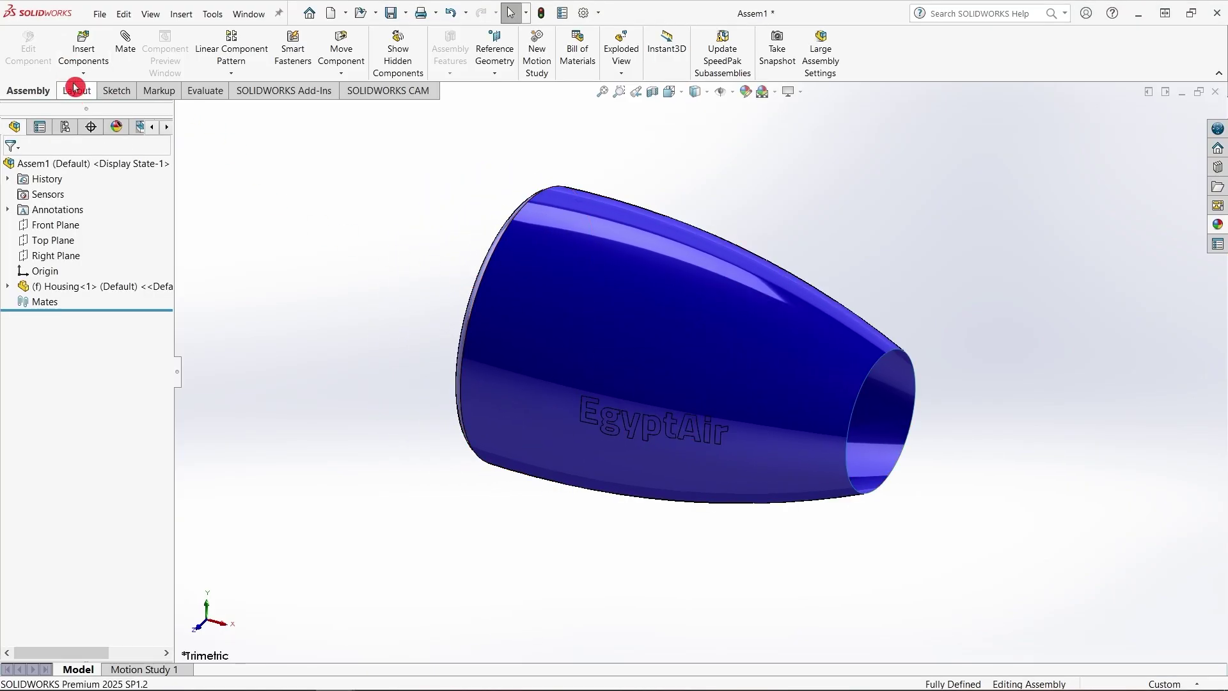
Insert the Shaft part in front of and below the housing, and the propeller part beside the shaft's free end
left_click(82, 49)
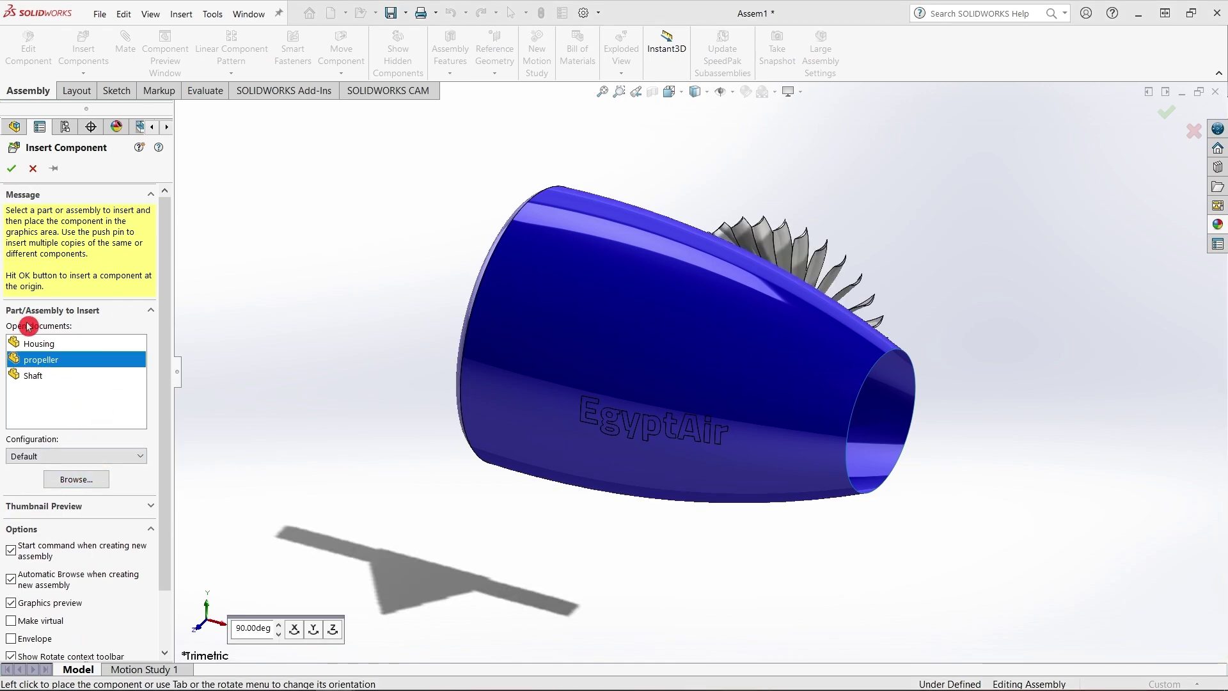
left_click(51, 376)
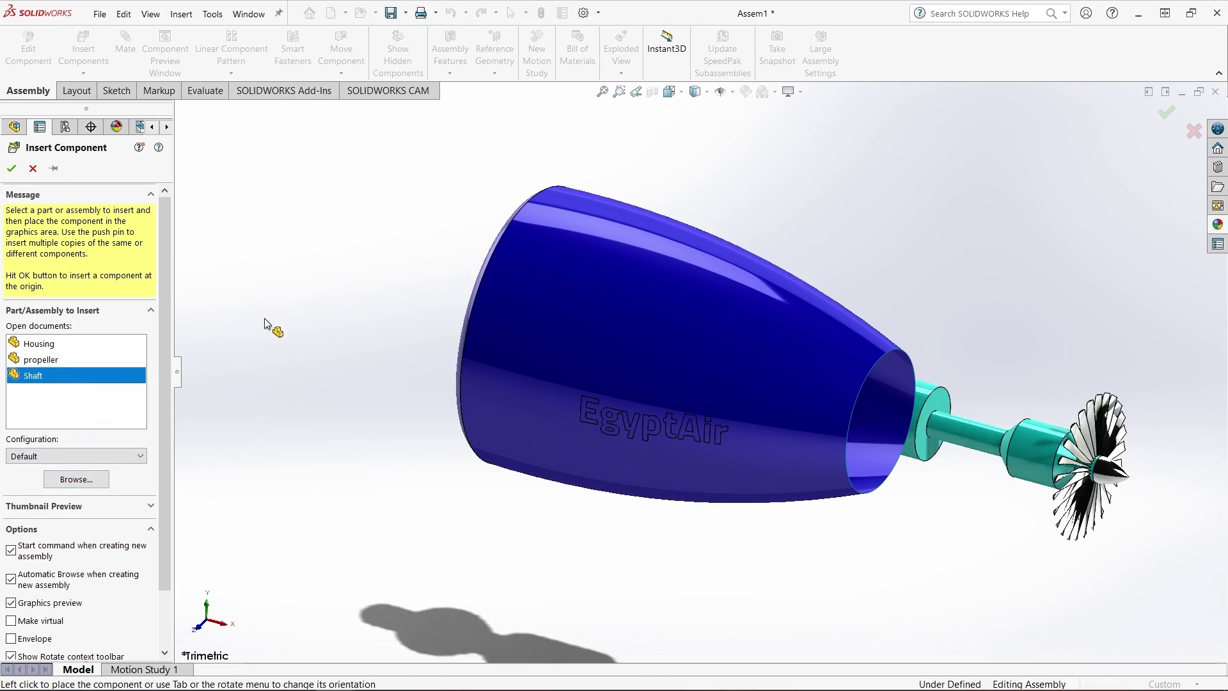
left_click(443, 534)
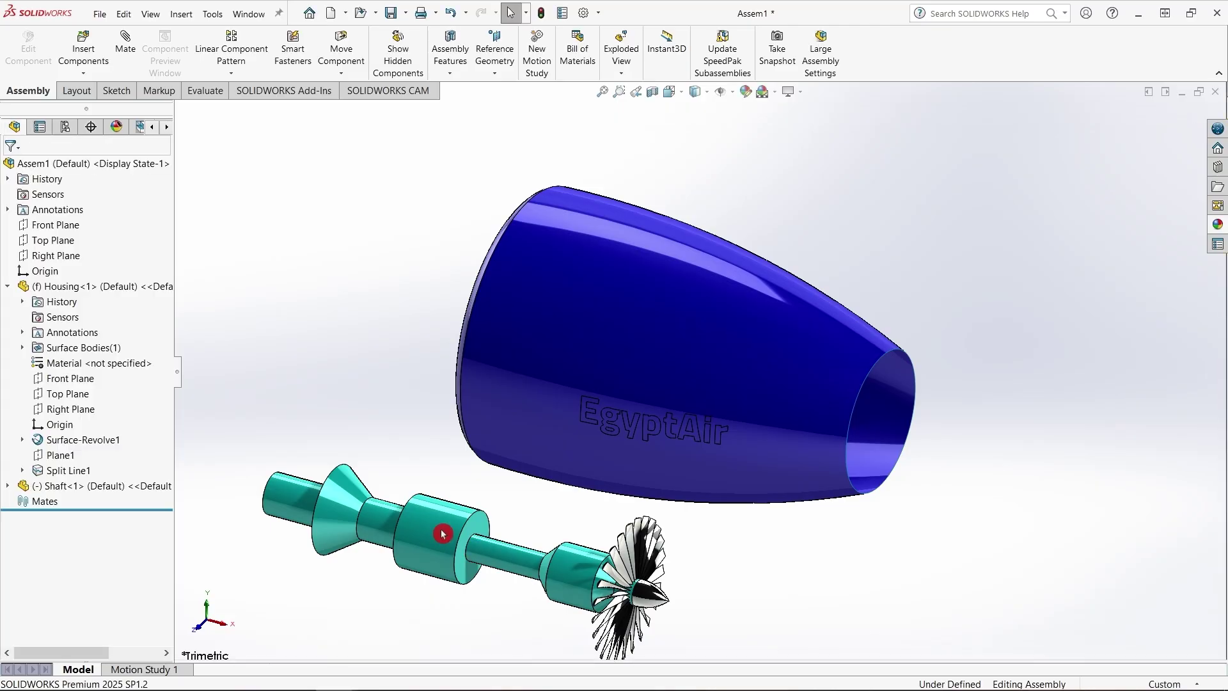
left_click(93, 62)
left_click(44, 362)
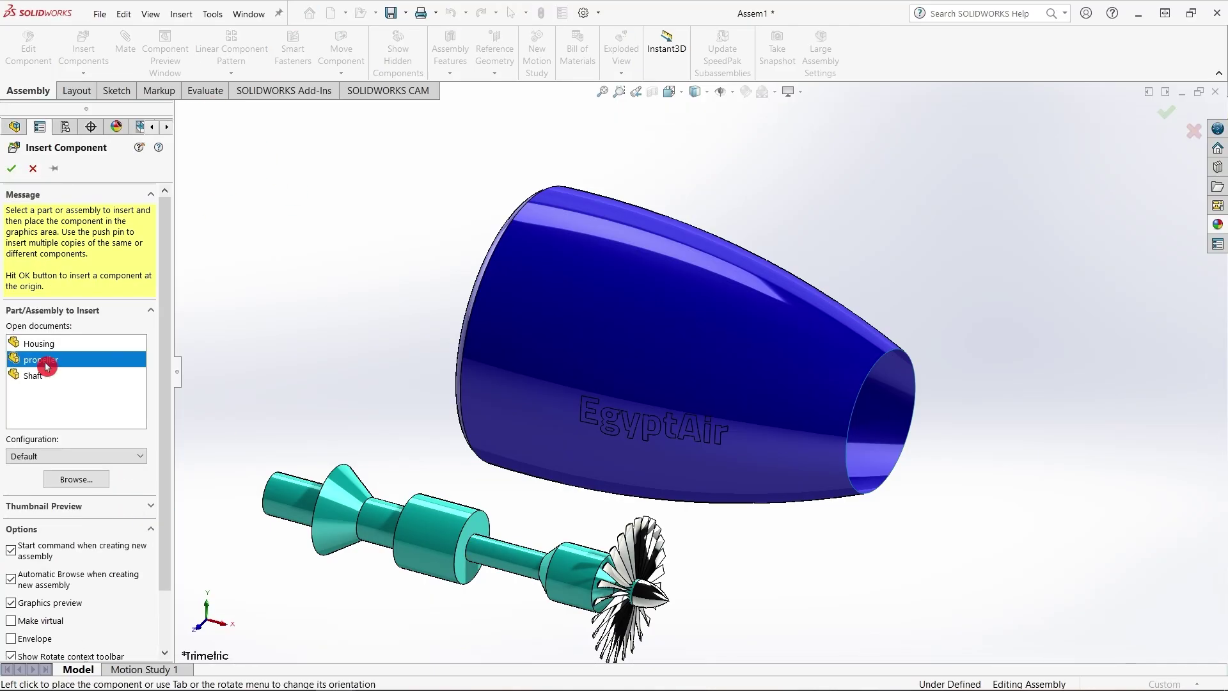
left_click(242, 411)
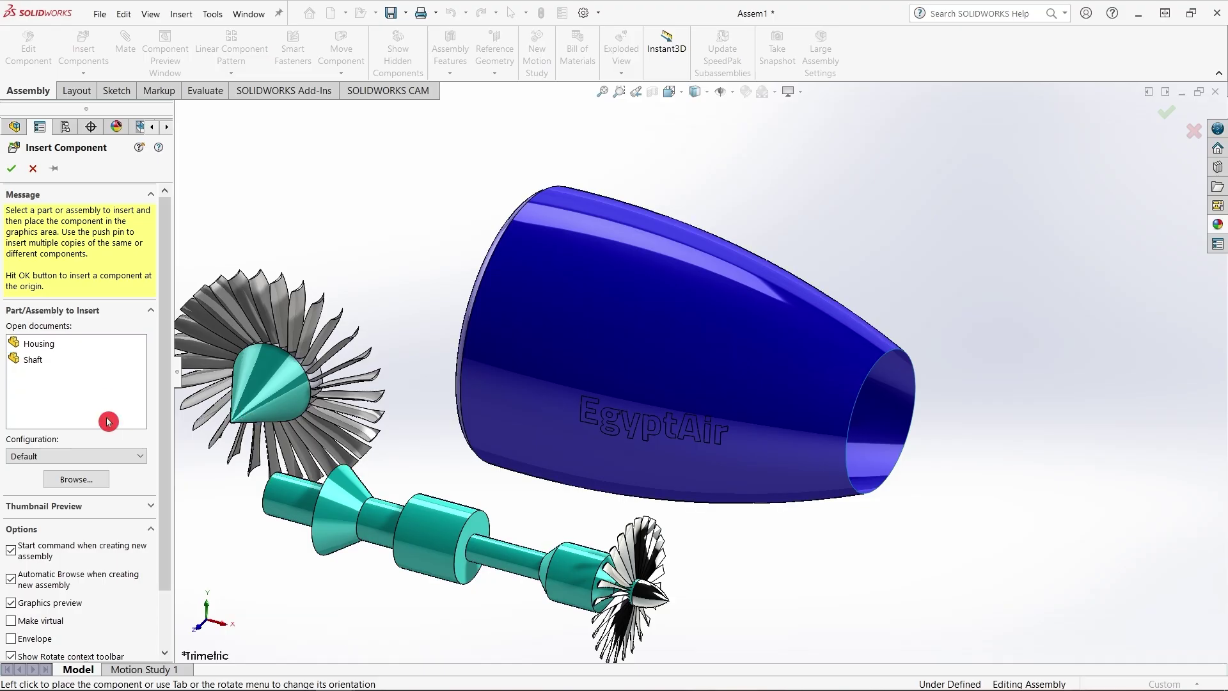
Rotate the propeller component freely until the bored back face of its hub points toward the shaft
left_click_drag(357, 432, 345, 390)
left_click_drag(404, 552, 502, 534)
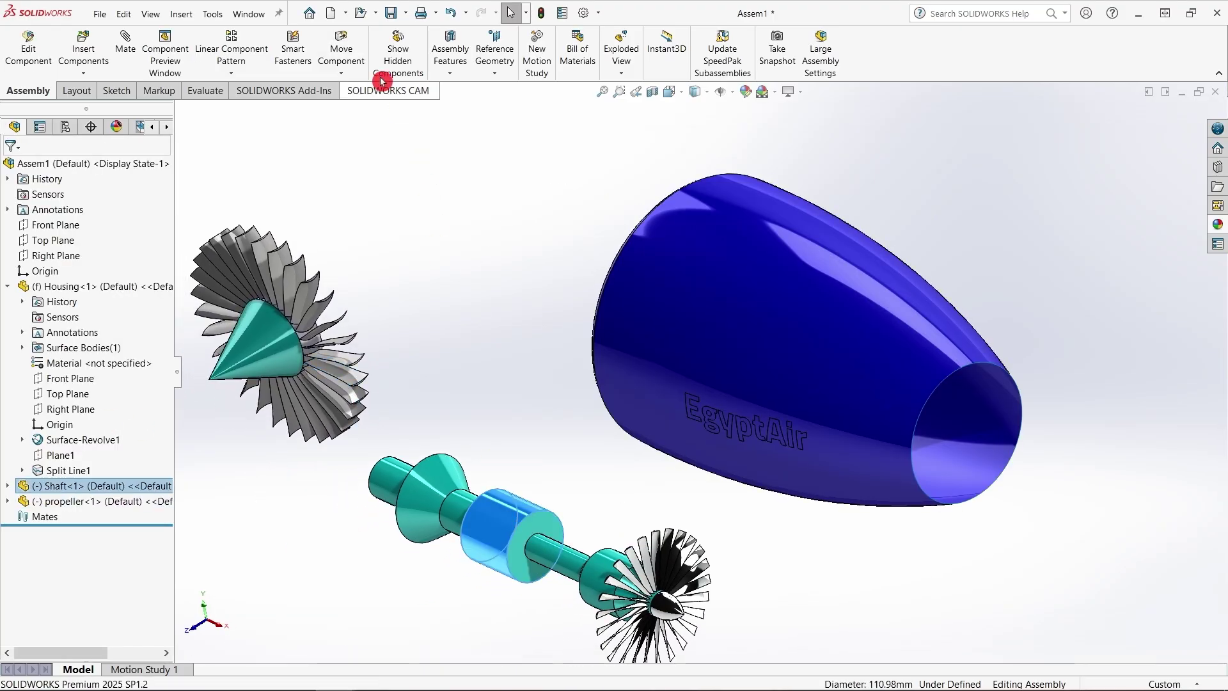
left_click(360, 80)
left_click(359, 104)
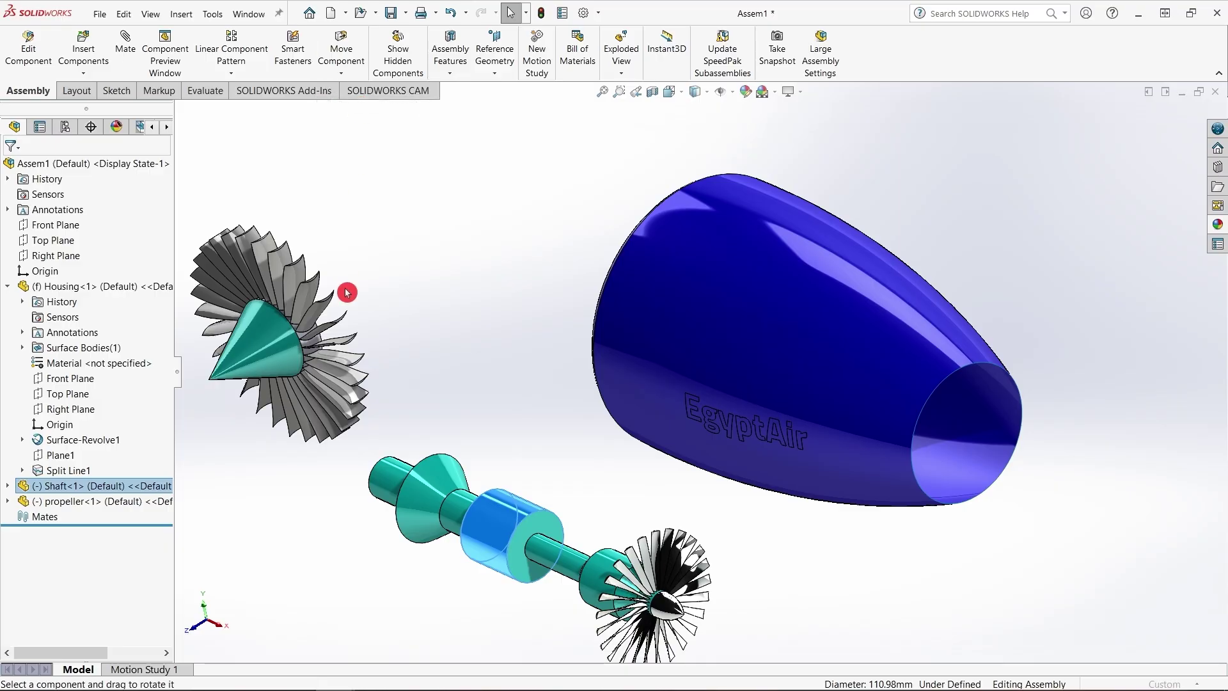
mouse_move(299, 340)
left_mouse_down()
mouse_move(275, 343)
mouse_move(119, 234)
left_mouse_up()
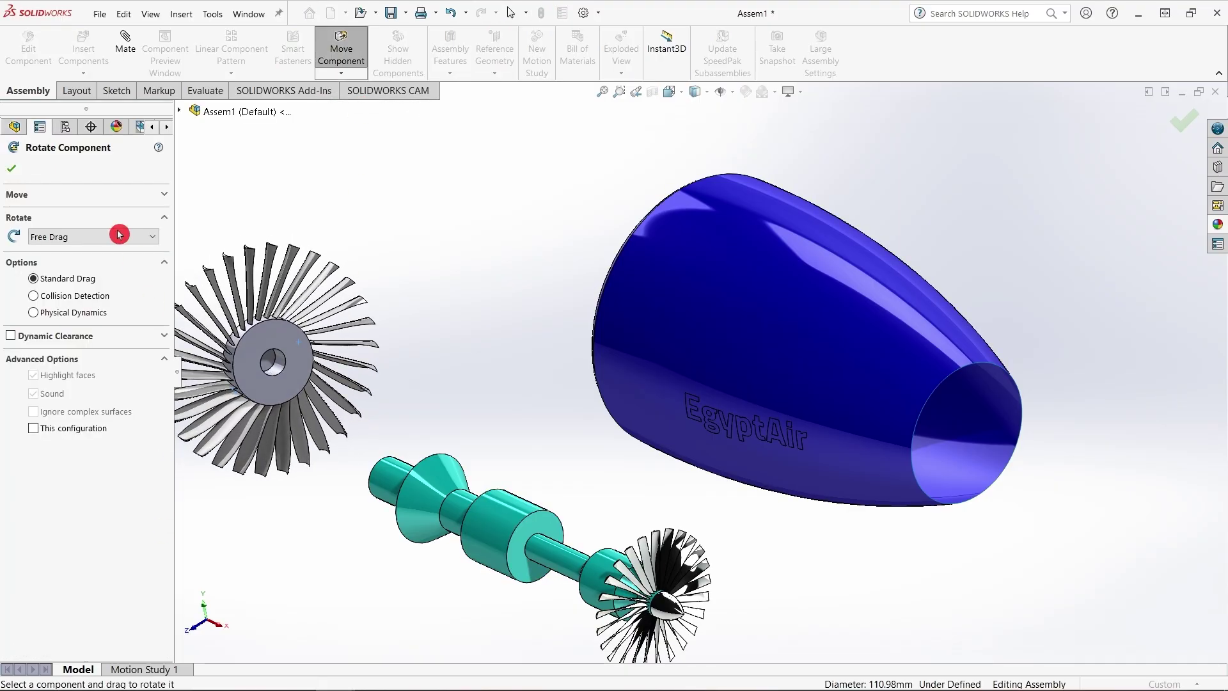
left_click(13, 167)
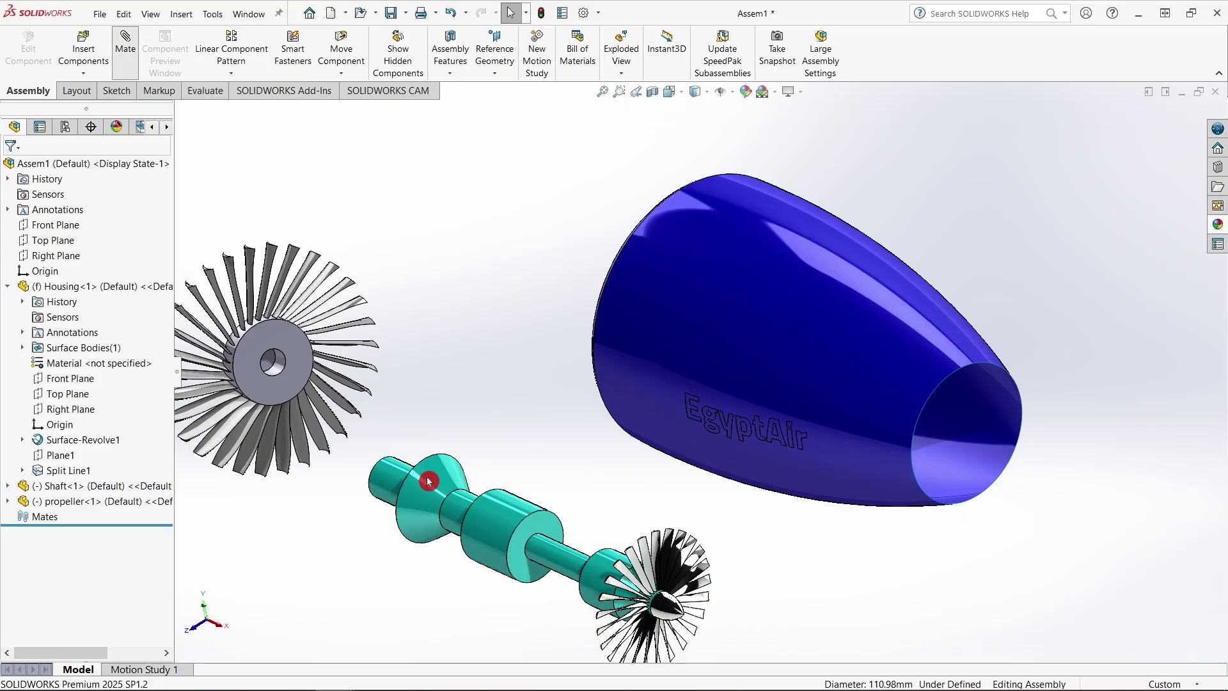
Add a concentric mate between the propeller hub's bore and the shaft's cylindrical end
left_click(280, 369)
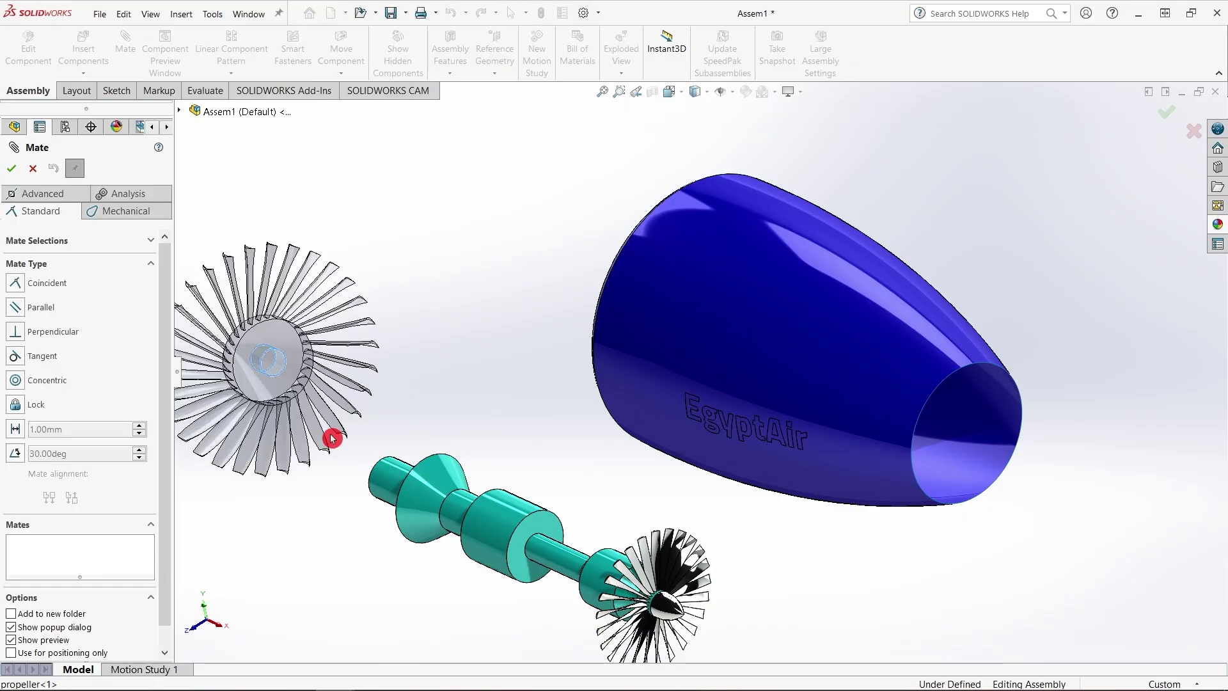
left_click(381, 474)
left_click(370, 498)
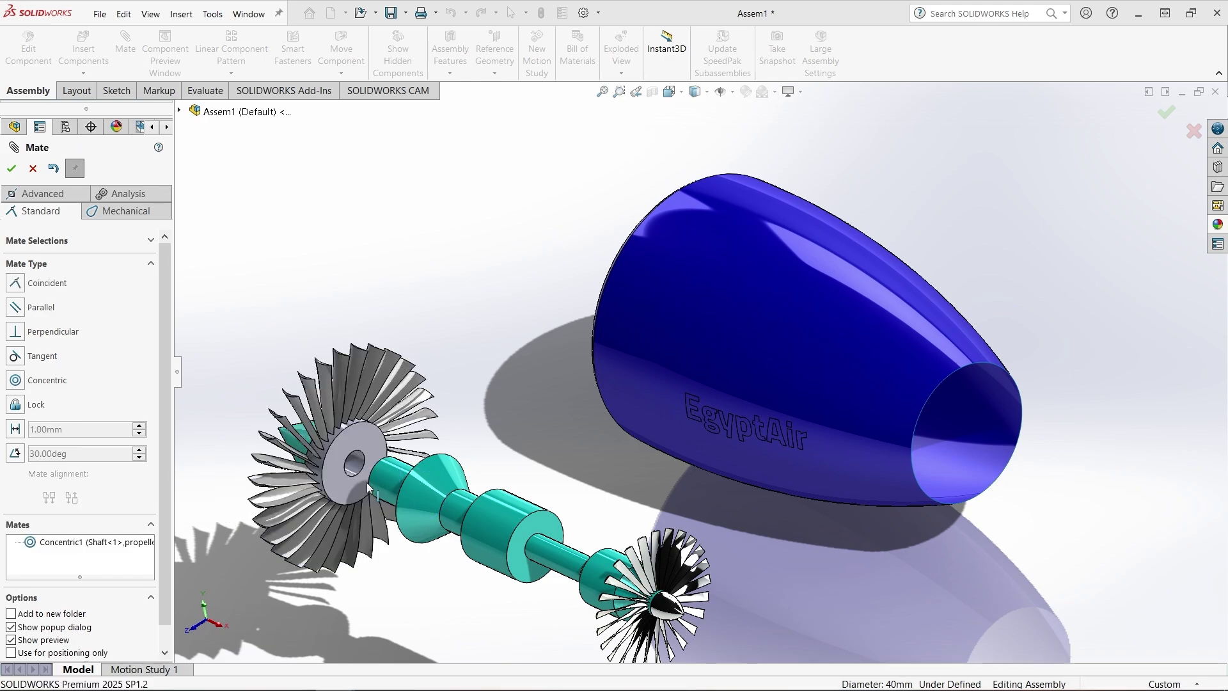
Slide the propeller clear of the shaft and mate the bore's inner end face coincident with the shaft's end face
left_click_drag(327, 471, 262, 405)
scroll(261, 407, "down", 1)
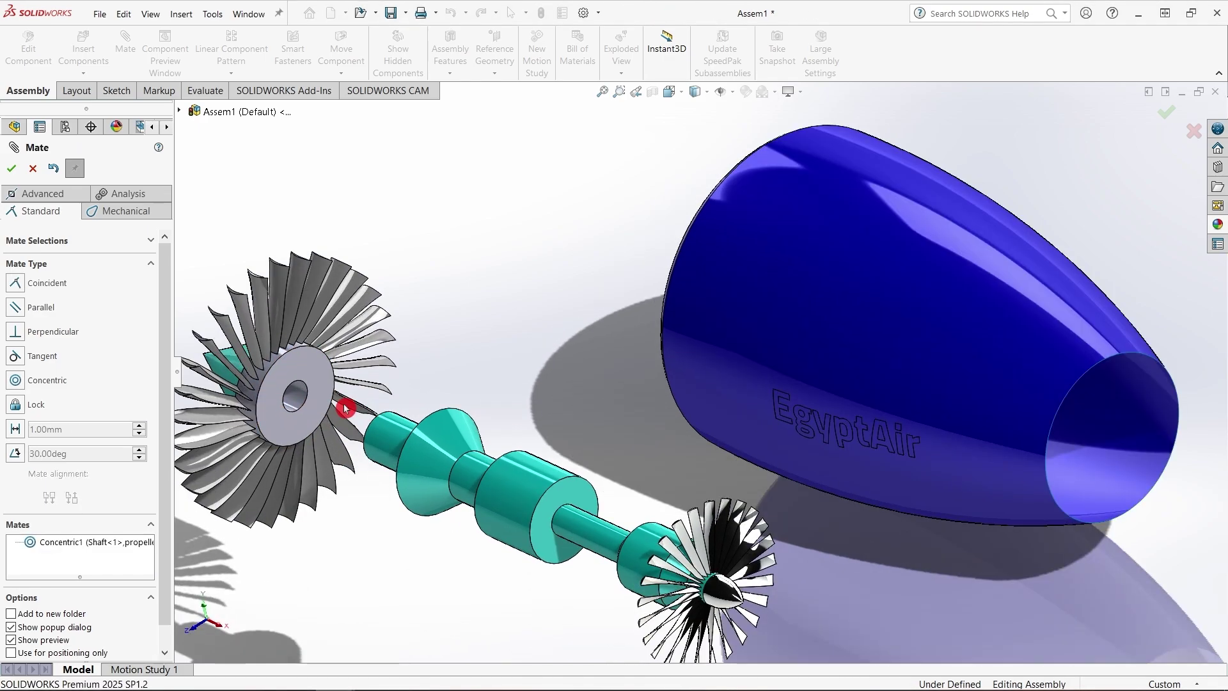
scroll(345, 408, "down", 3)
left_click(308, 379)
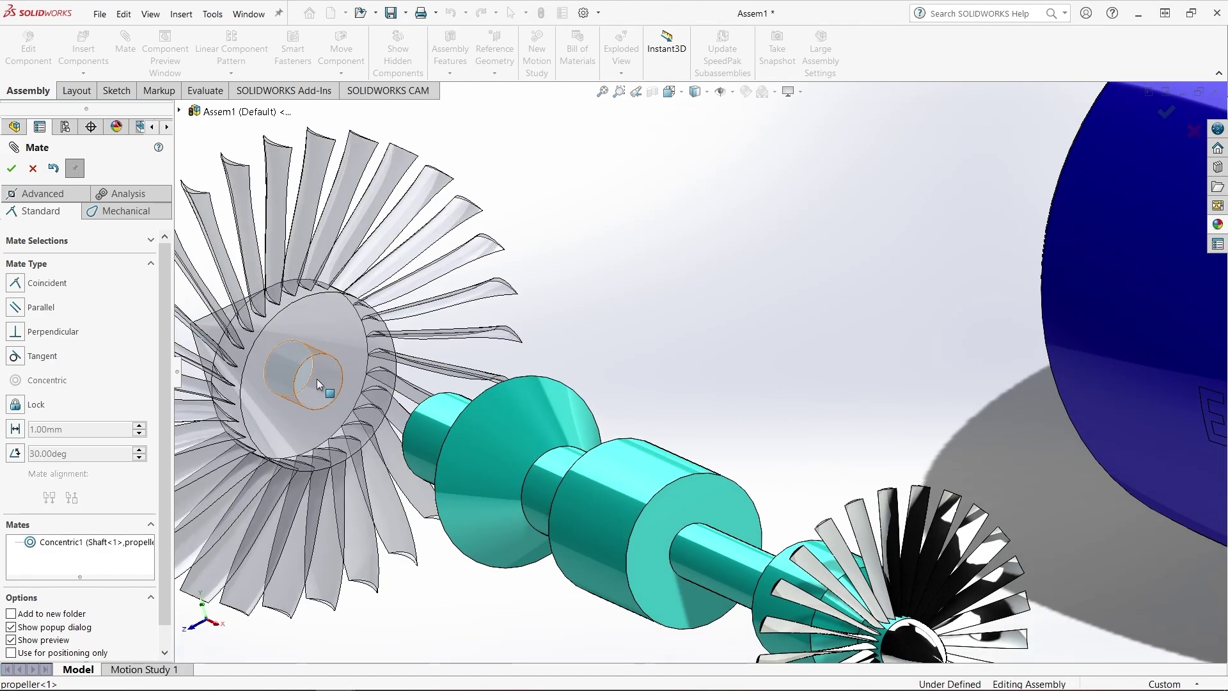
middle_click_drag(316, 378, 520, 435)
left_click(570, 440)
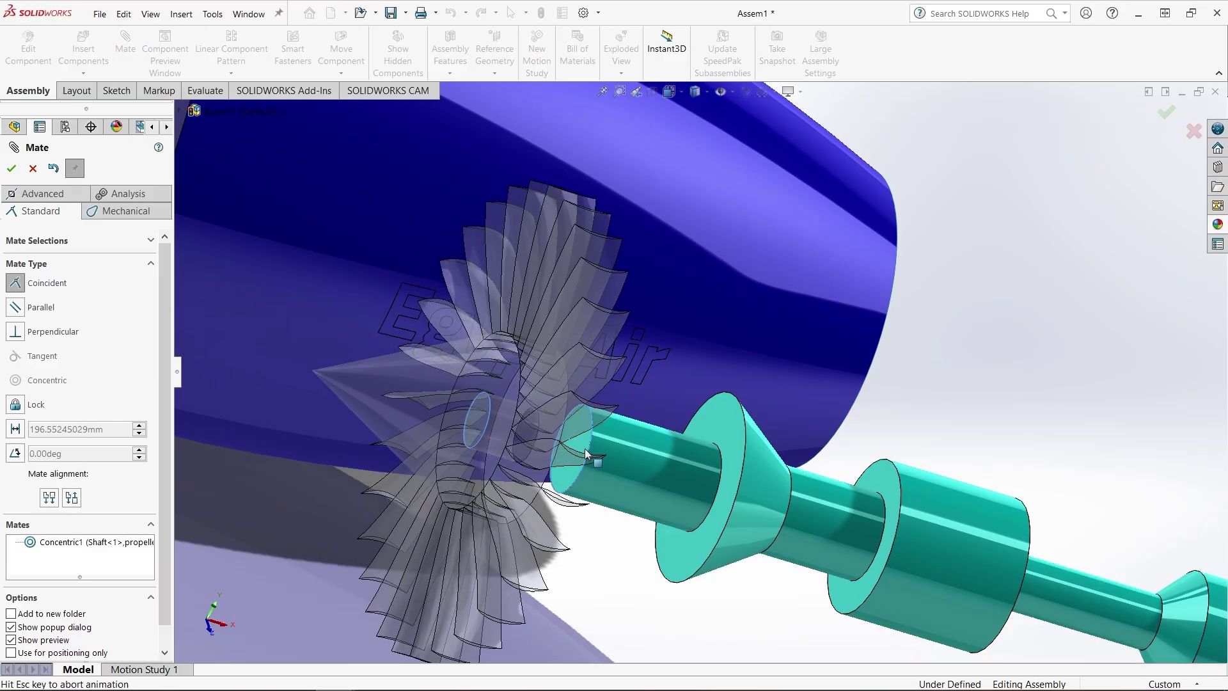
left_click(577, 477)
Add a concentric mate between the housing's inner ring surface and the shaft
scroll(681, 504, "up", 3)
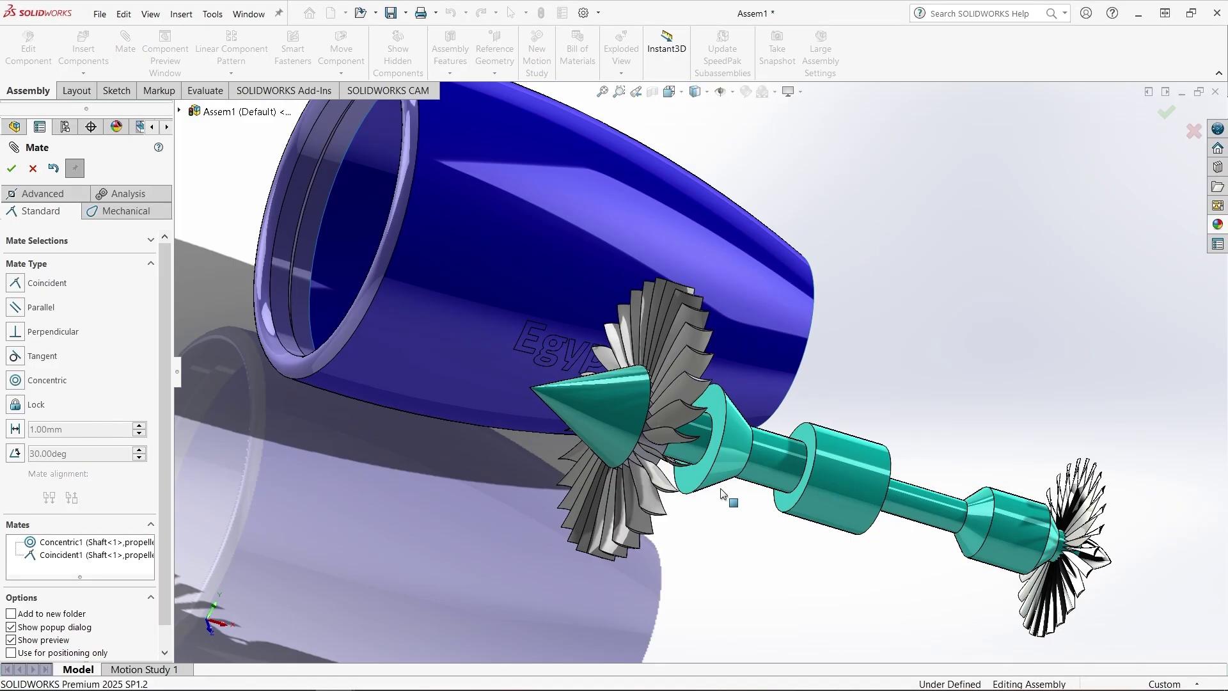
middle_click_drag(726, 495, 712, 458)
scroll(701, 376, "up", 2)
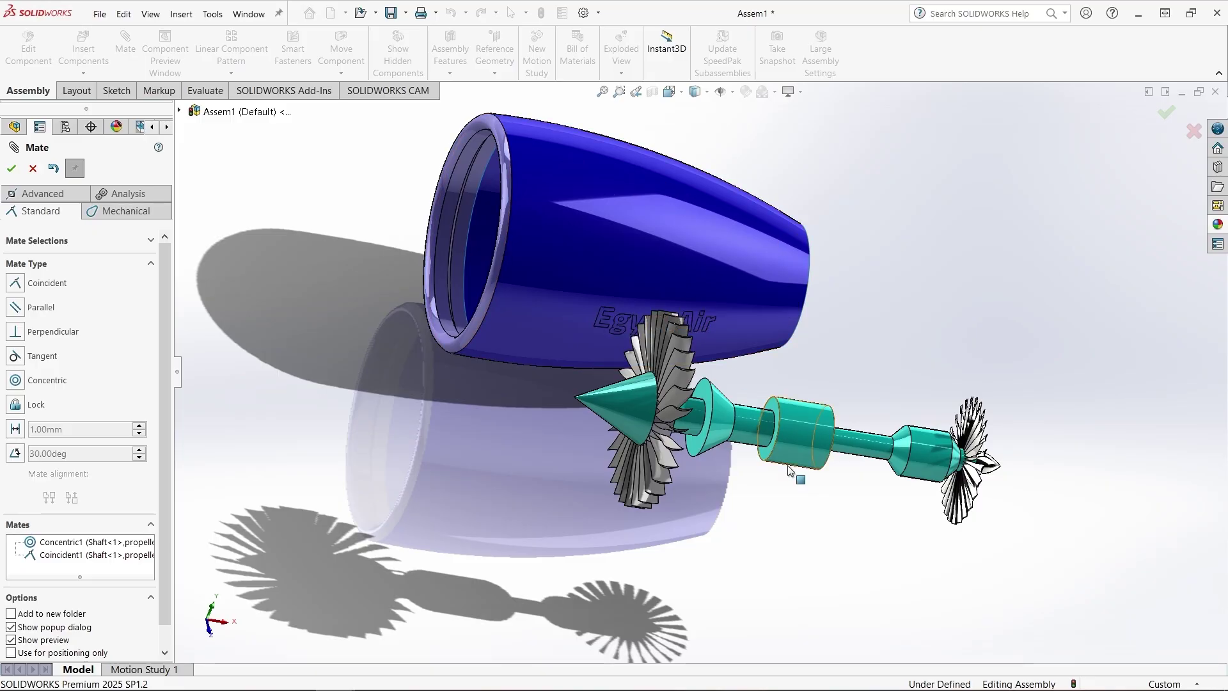
left_click(462, 223)
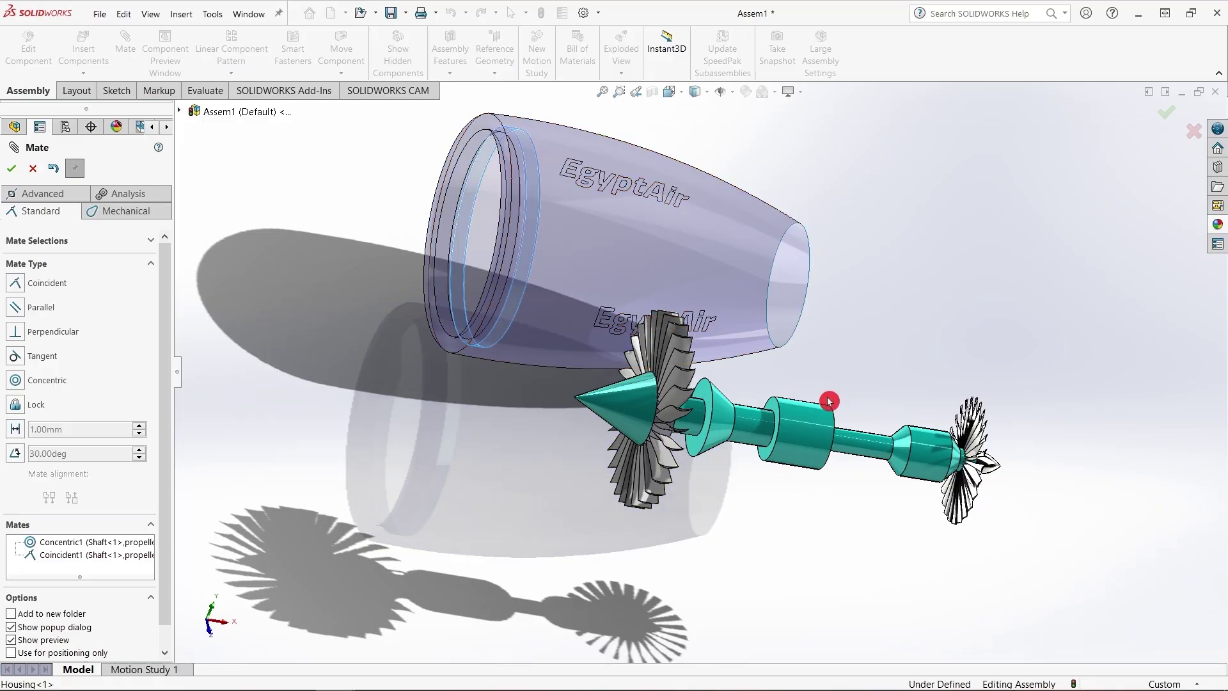
left_click(757, 427)
left_click(947, 456)
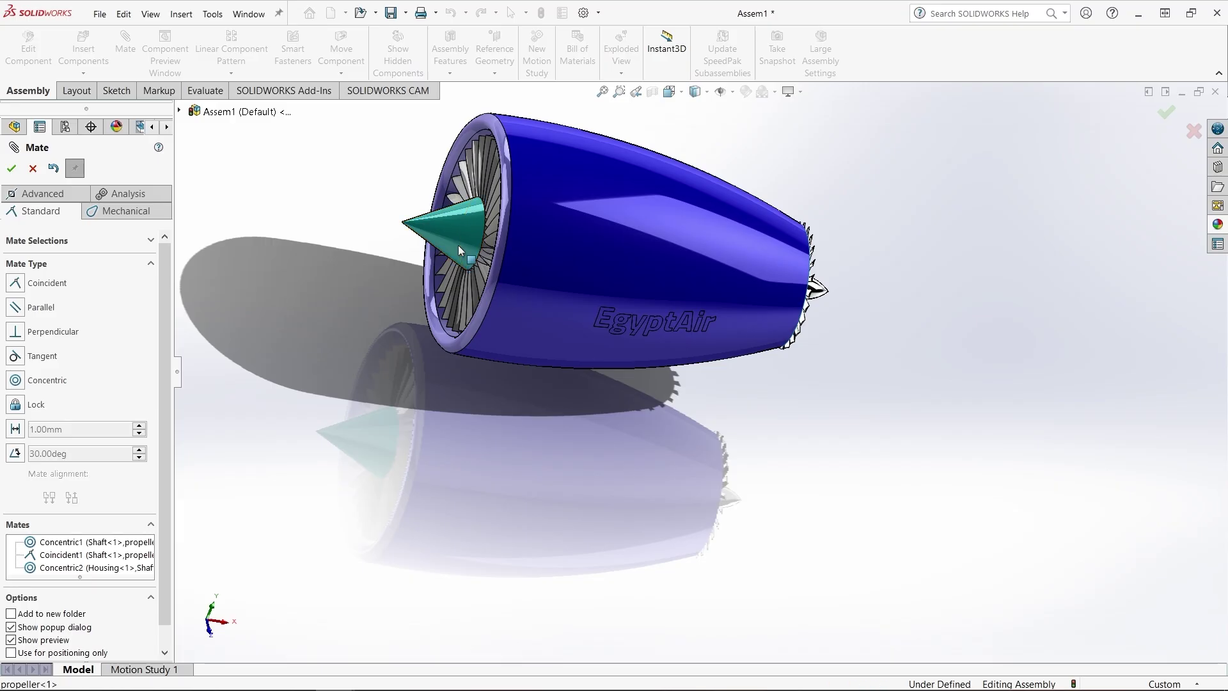
Pull the rotor out of the housing and mate the shaft cone's flat face coincident with the ring inside the inlet
left_click_drag(438, 247, 305, 255)
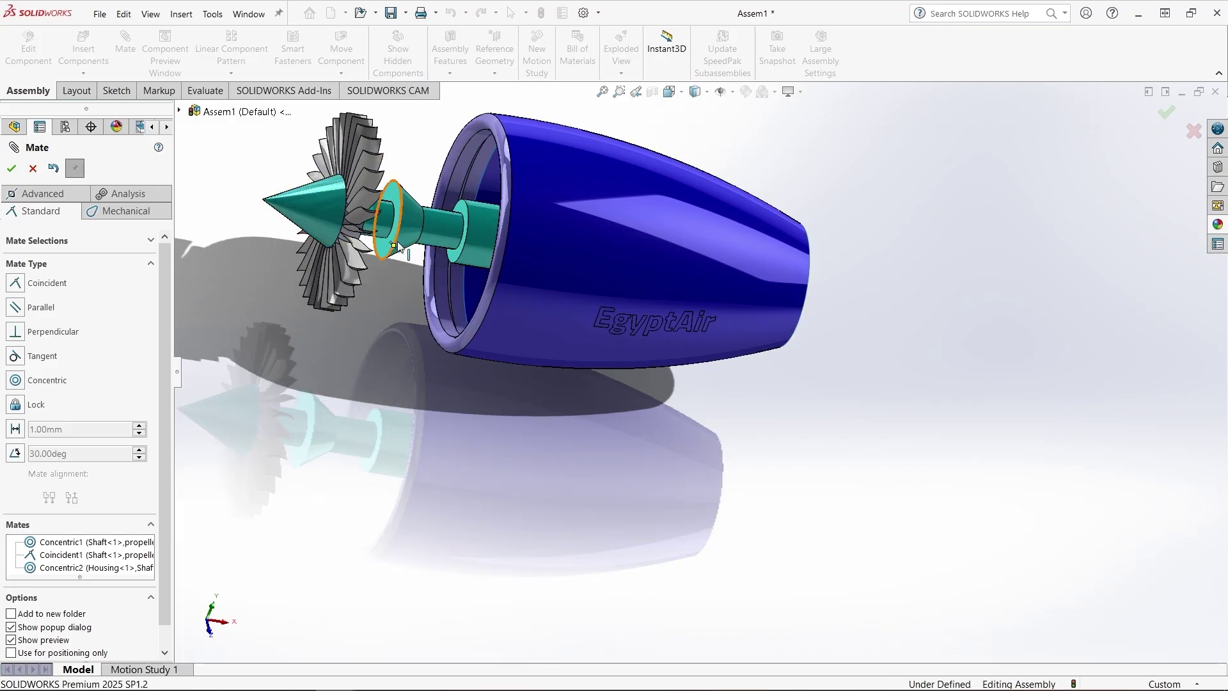
left_click(389, 243)
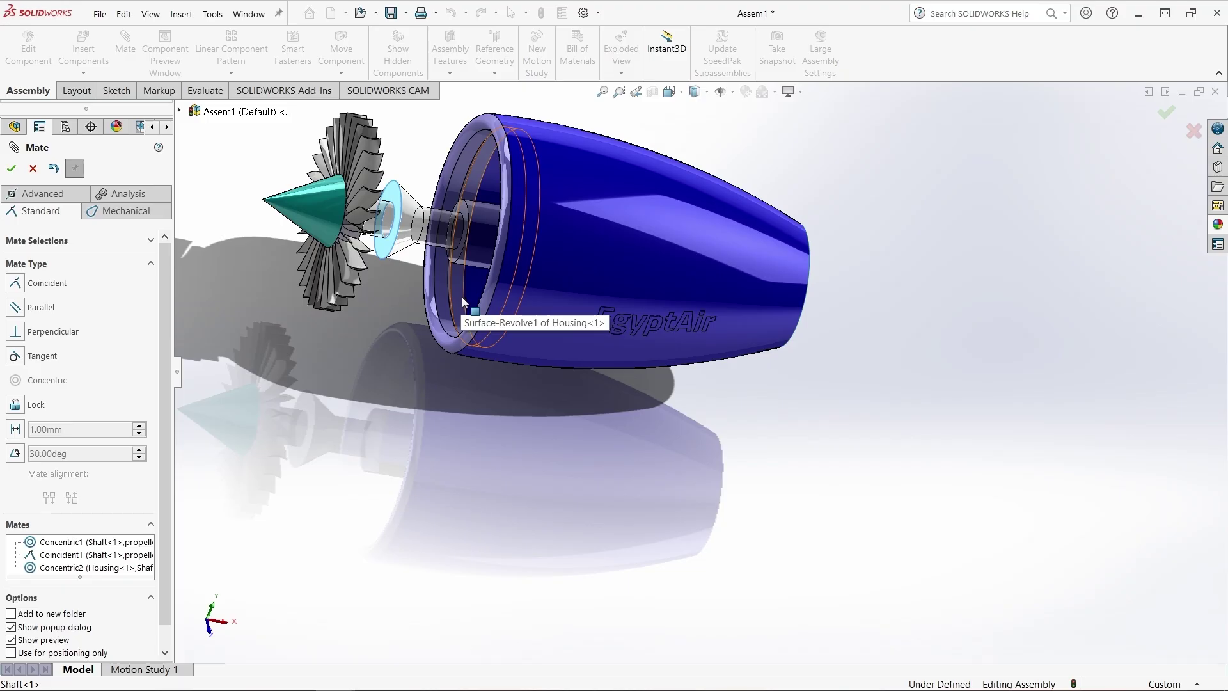
left_click(466, 301)
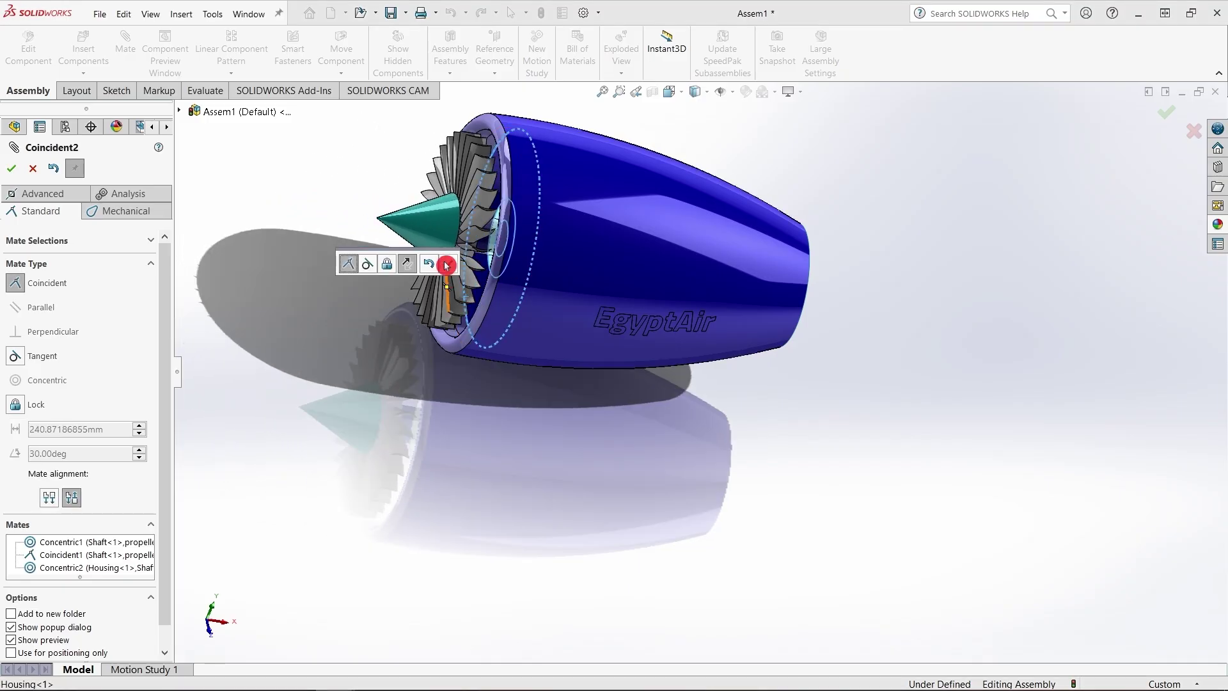
left_click(444, 263)
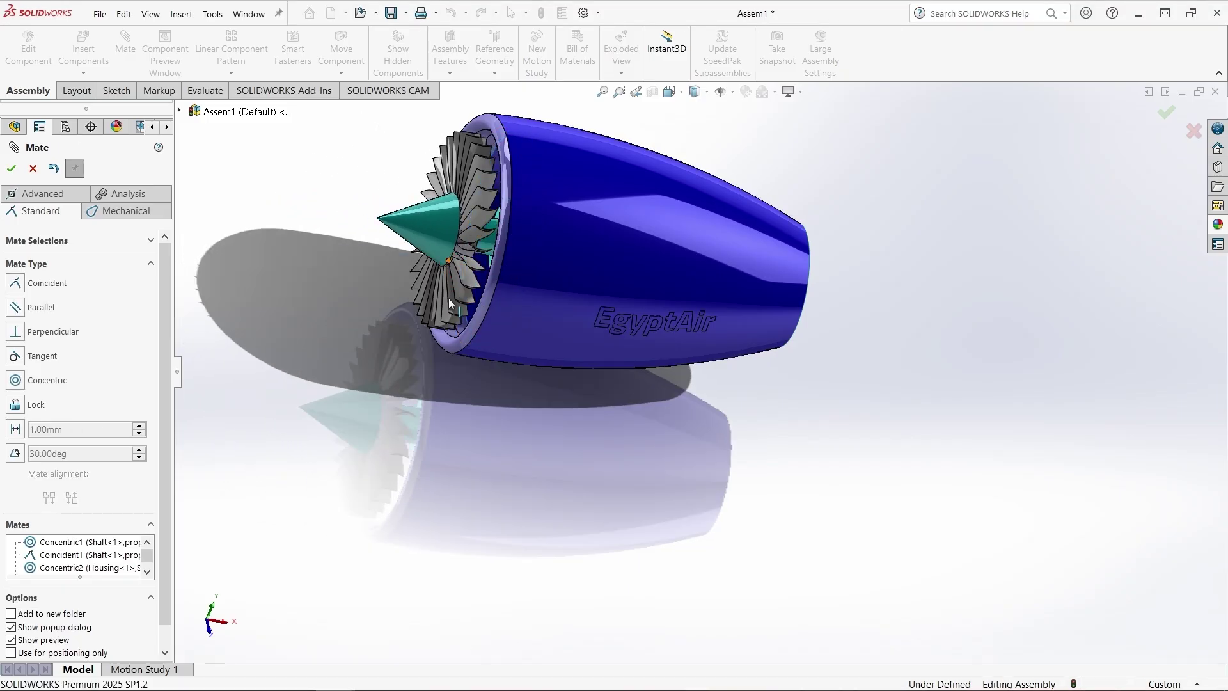
left_click(14, 171)
middle_click_drag(858, 357, 850, 354)
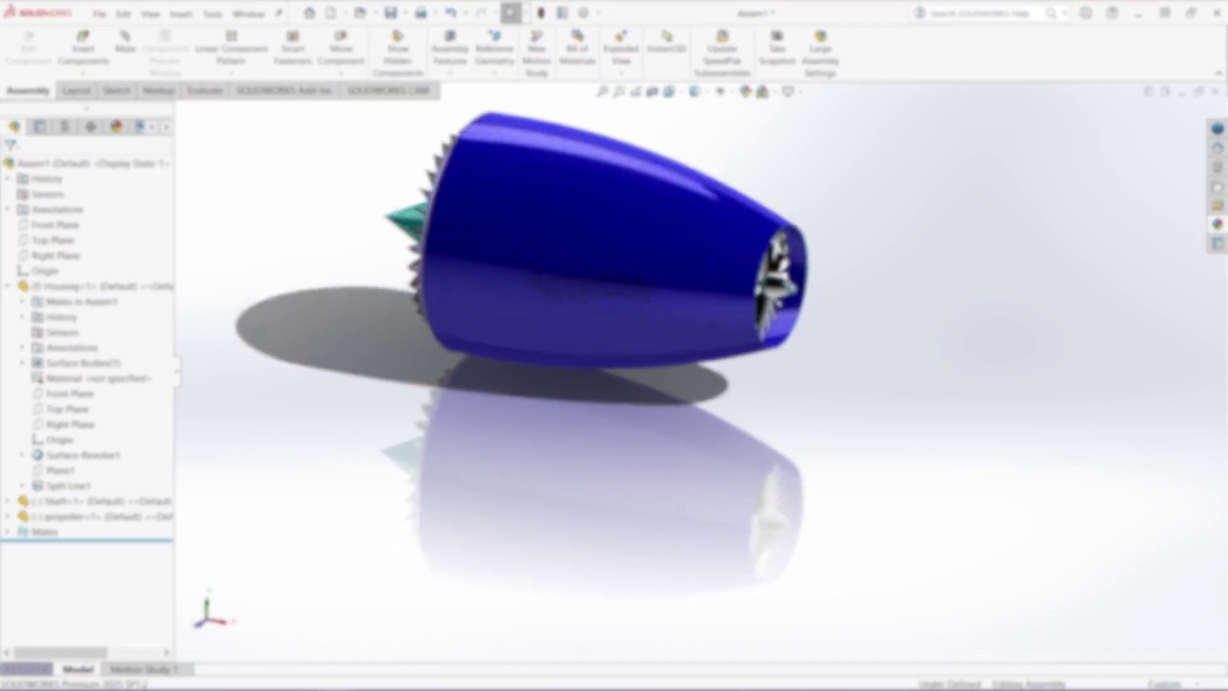
middle_click_drag(850, 354, 469, 313)
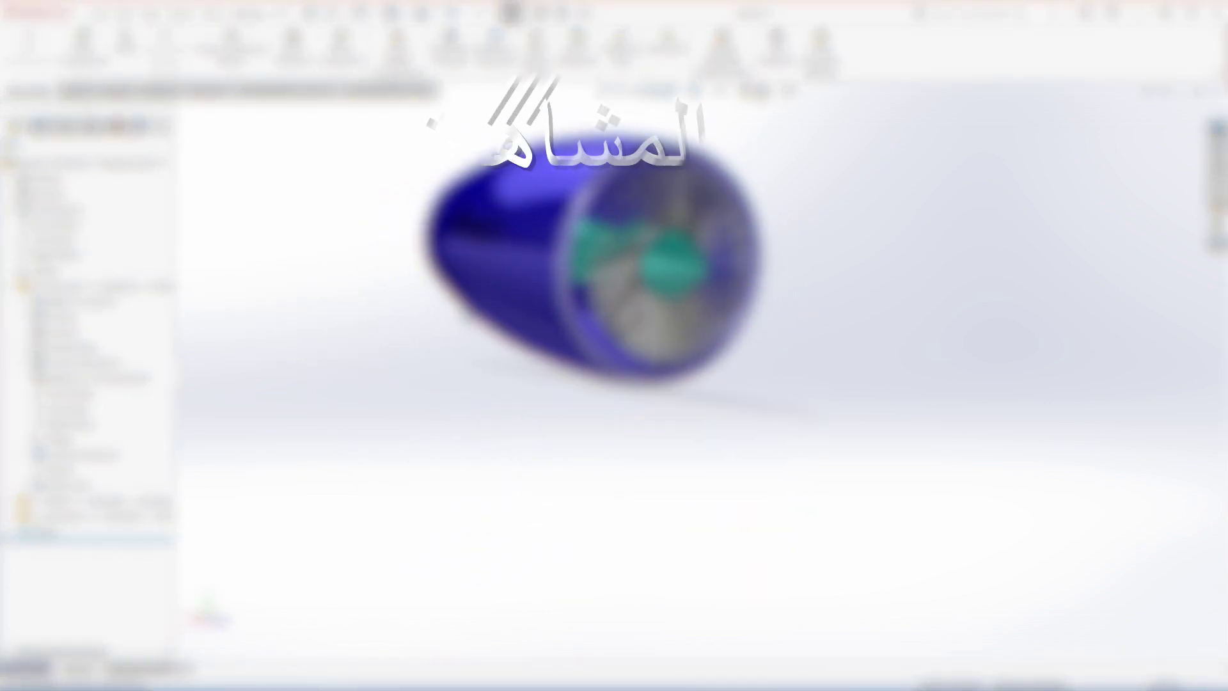